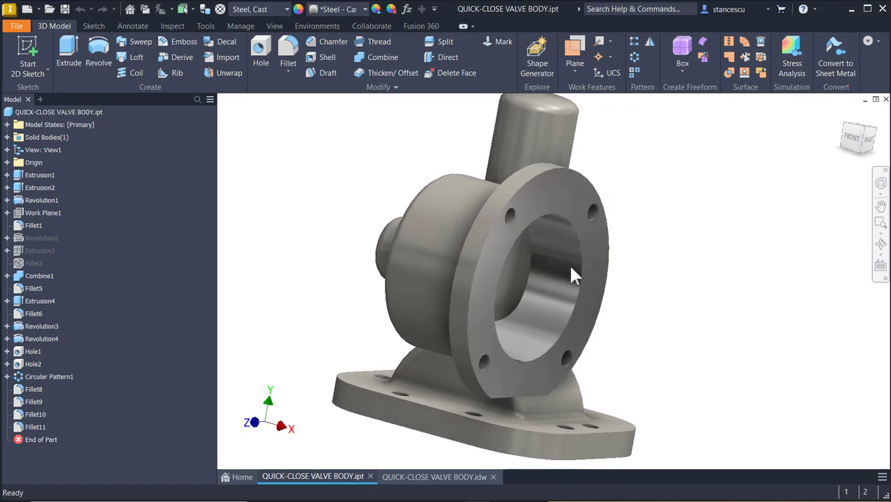
Orbit the valve body, reset it to Home view, then show the QUICK-CLOSE VALVE BODY.idw sheet.
{"action": "middle_click_drag", "start_coordinate": [631, 240], "coordinate": [600, 318], "text": "shift"}
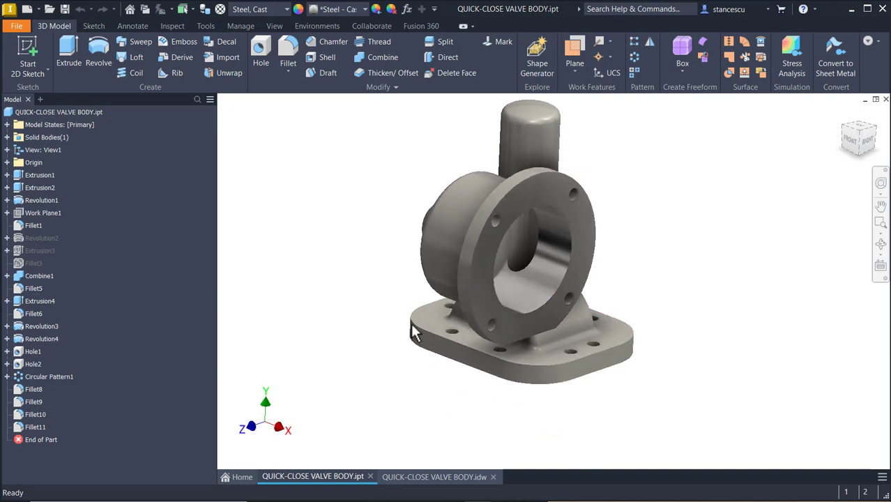
{"action": "key", "text": "F6"}
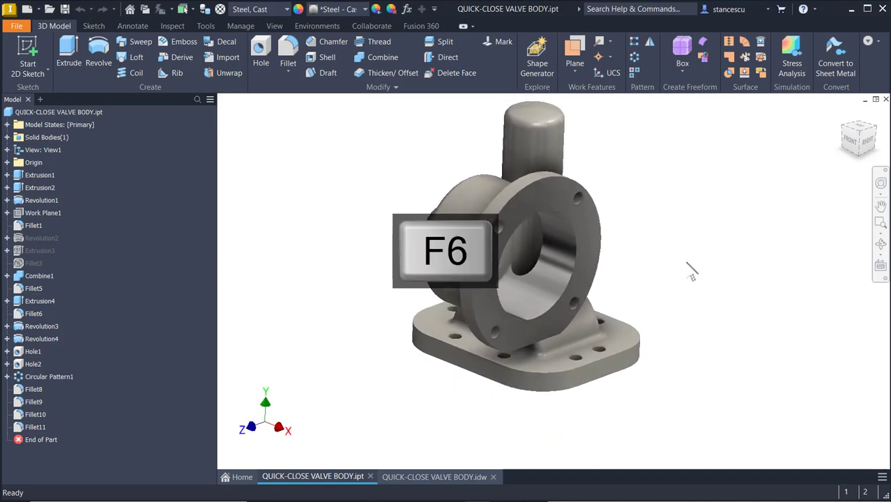
{"action": "left_click", "coordinate": [398, 480]}
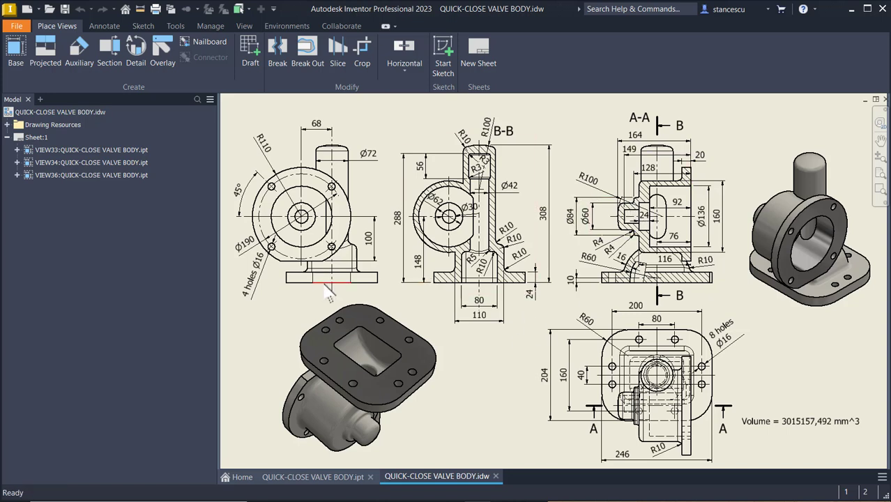
Return to the valve body part and zoom and orbit to inspect its flange and underside.
{"action": "left_click", "coordinate": [285, 296]}
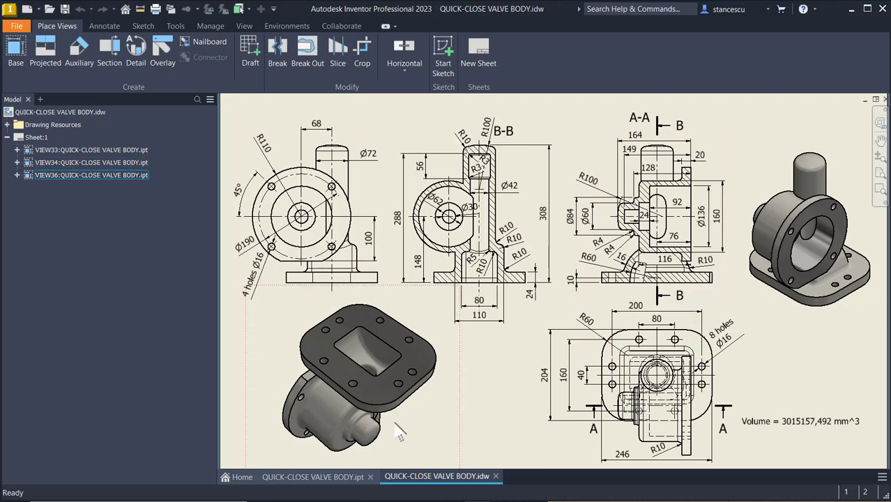
{"action": "left_click", "coordinate": [336, 476]}
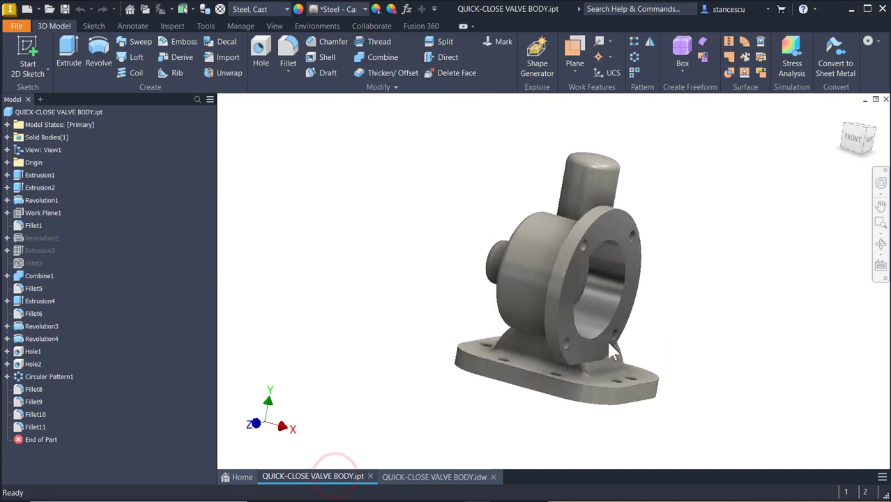
{"action": "scroll", "coordinate": [606, 338], "scroll_direction": "up", "scroll_amount": 5}
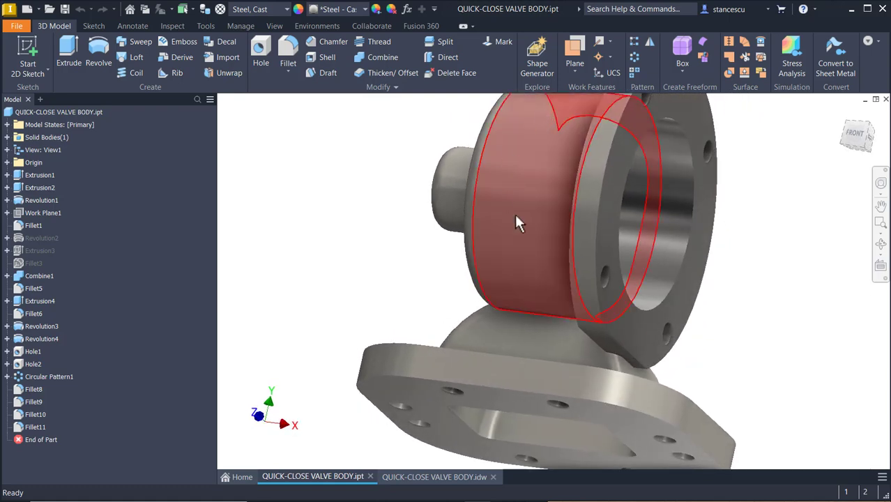
{"action": "middle_click_drag", "start_coordinate": [481, 195], "coordinate": [578, 166], "text": "shift"}
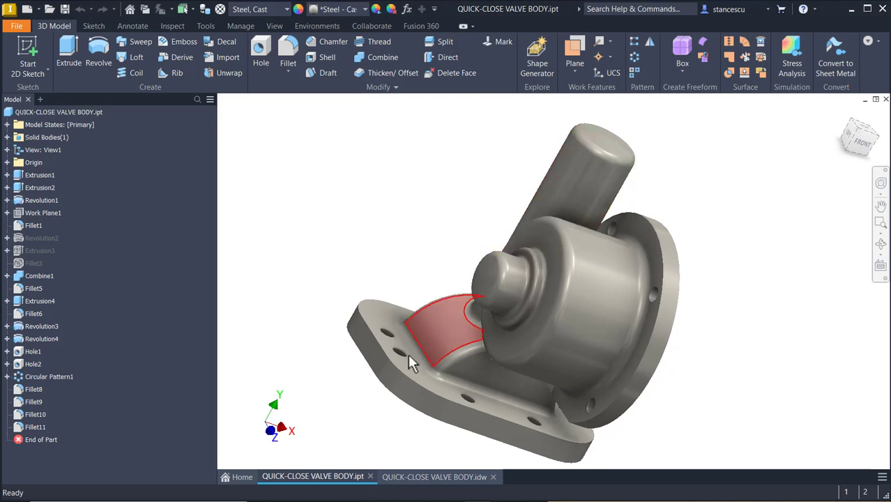
{"action": "middle_click_drag", "start_coordinate": [439, 357], "coordinate": [483, 283], "text": "shift"}
{"action": "middle_click_drag", "start_coordinate": [585, 293], "coordinate": [739, 189], "text": "shift"}
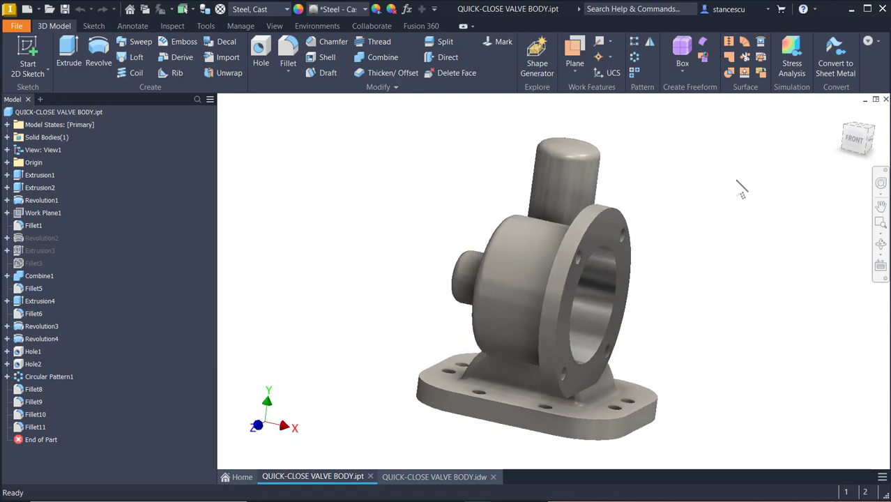
{"action": "key", "text": "F6"}
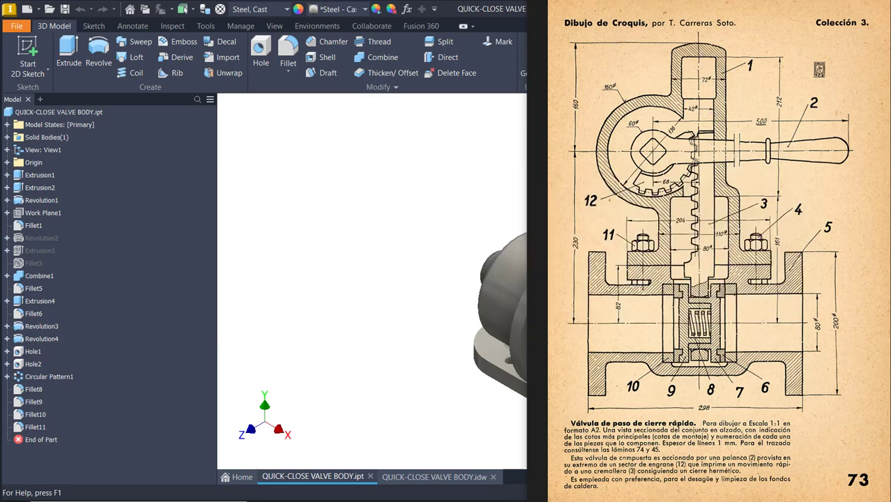
{"action": "scroll", "coordinate": [670, 16], "scroll_direction": "down", "scroll_amount": 1}
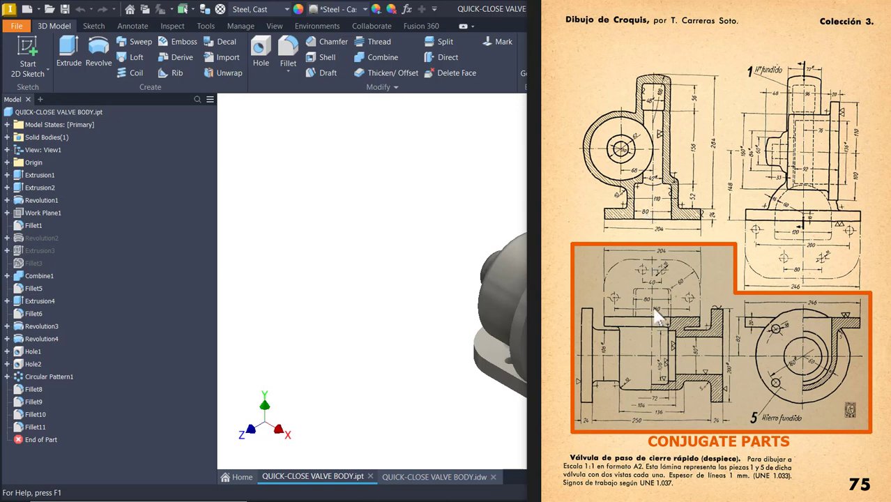
{"action": "left_click", "coordinate": [453, 149]}
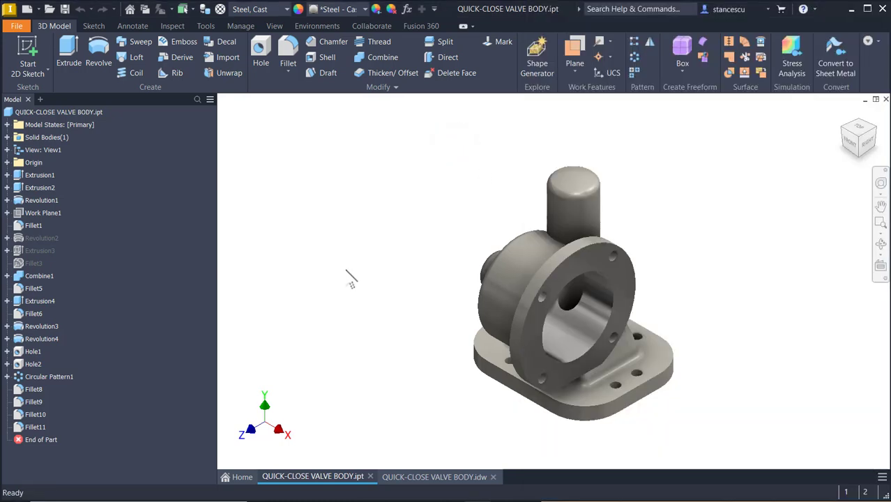
On the valve body drawing, check the 246 base-width dimension against the reference page.
{"action": "left_click", "coordinate": [450, 478]}
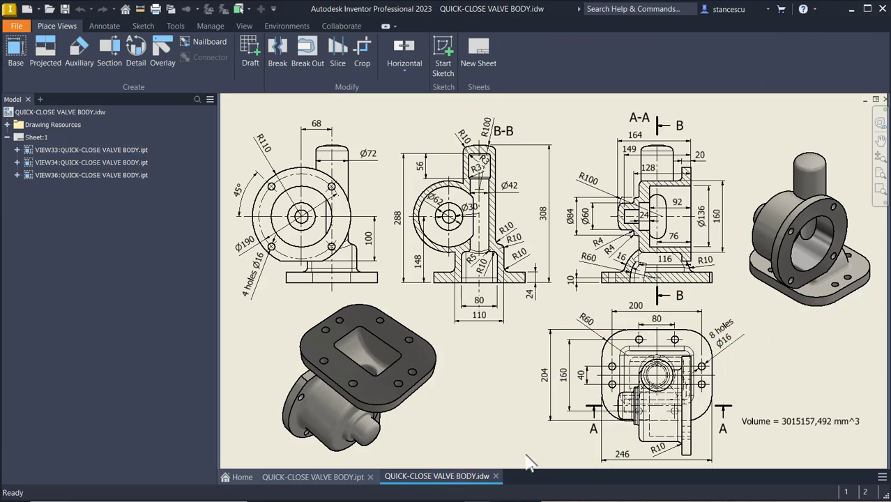
{"action": "left_click", "coordinate": [622, 460]}
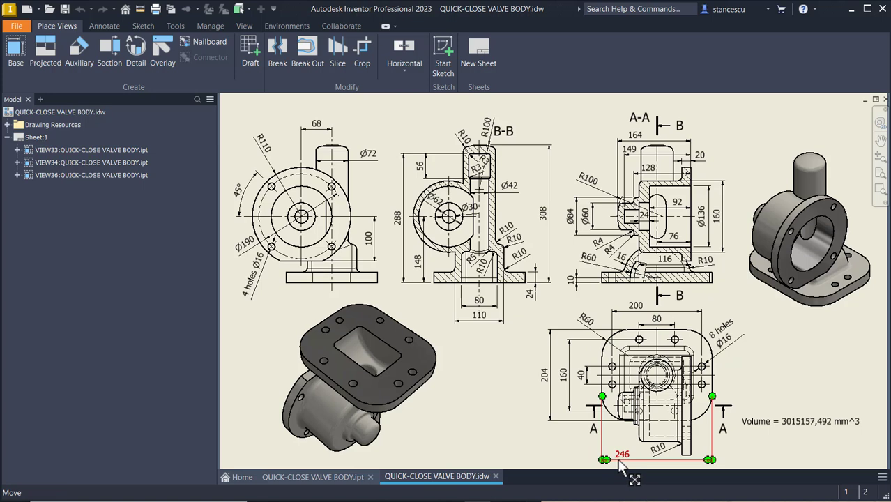
{"action": "left_click", "coordinate": [526, 414]}
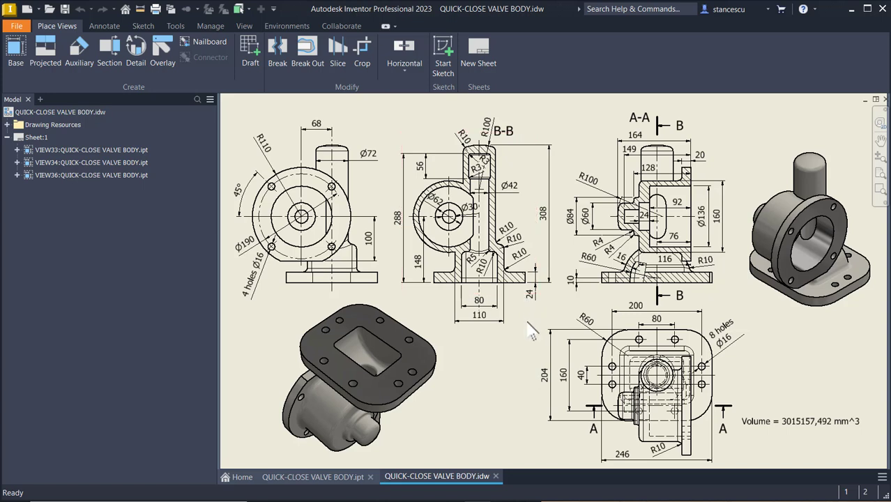
{"action": "left_click", "coordinate": [582, 141]}
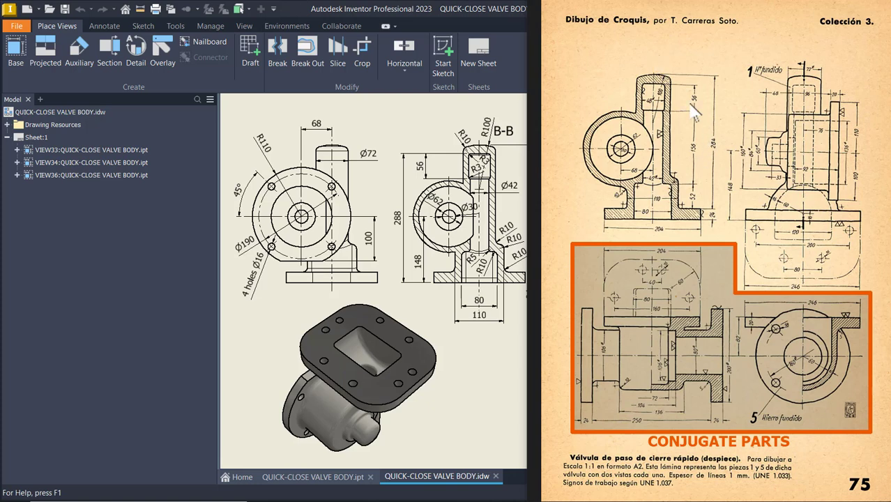
{"action": "left_click", "coordinate": [414, 119]}
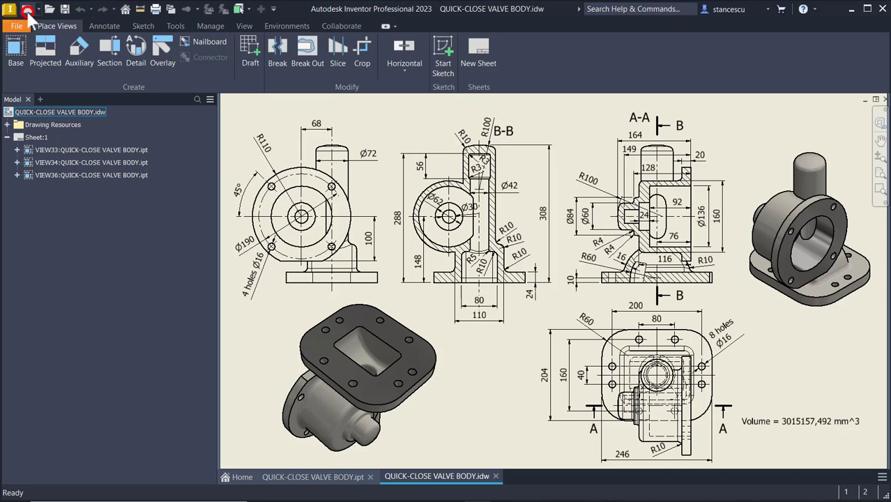
Create Part1 from the Metric Standard (mm).ipt template.
{"action": "left_click", "coordinate": [28, 11]}
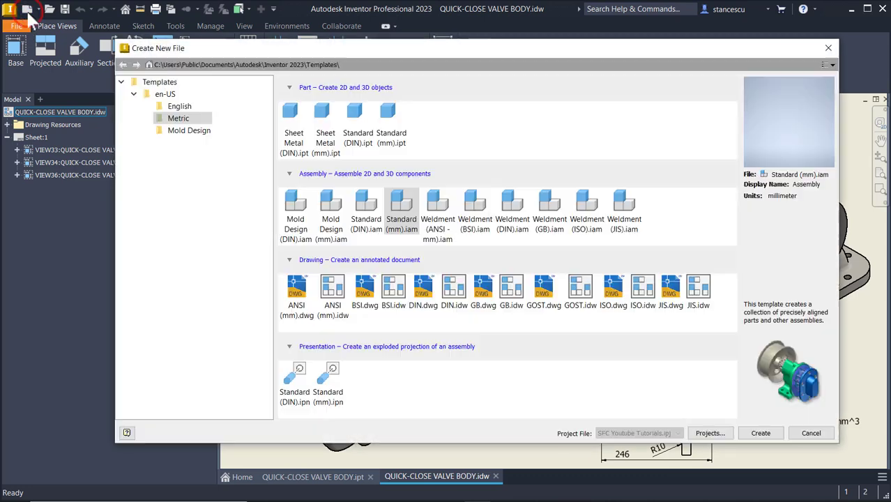
{"action": "left_click", "coordinate": [395, 130]}
{"action": "double_click", "coordinate": [394, 128]}
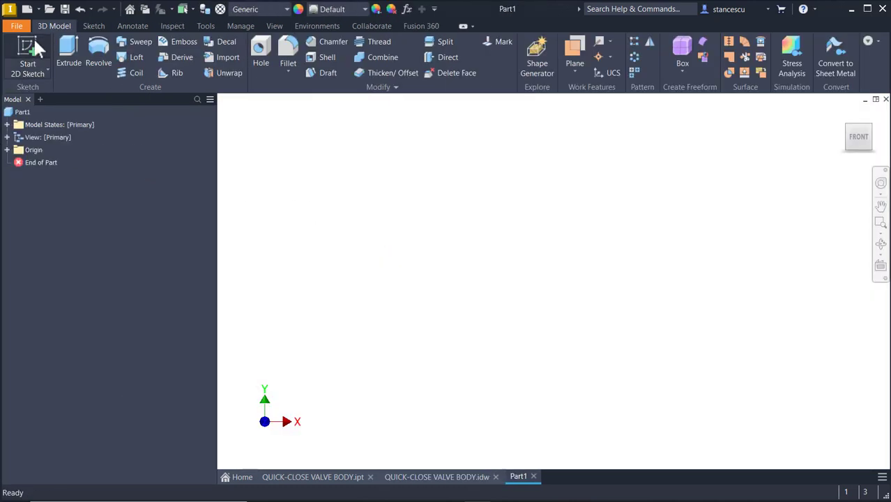
Start Sketch1 on the XZ origin plane and roll the view a quarter turn.
{"action": "left_click", "coordinate": [29, 49]}
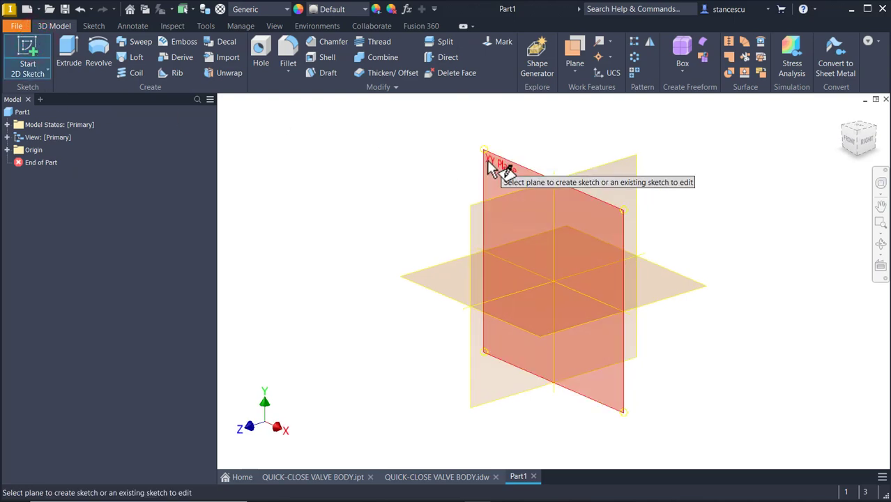
{"action": "left_click", "coordinate": [458, 267]}
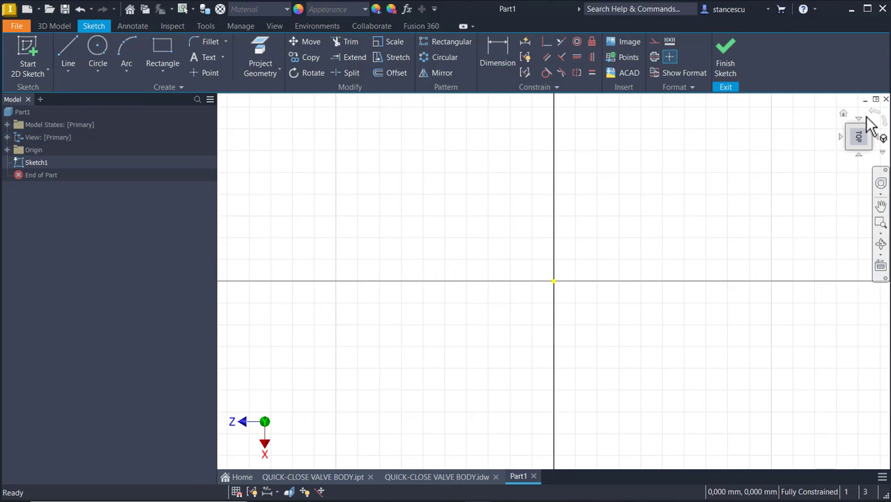
{"action": "left_click", "coordinate": [868, 120]}
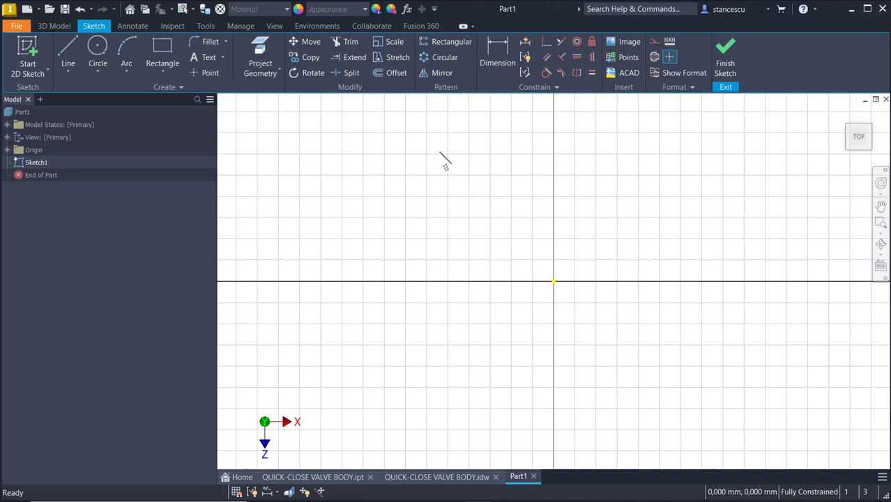
{"action": "left_click", "coordinate": [488, 139]}
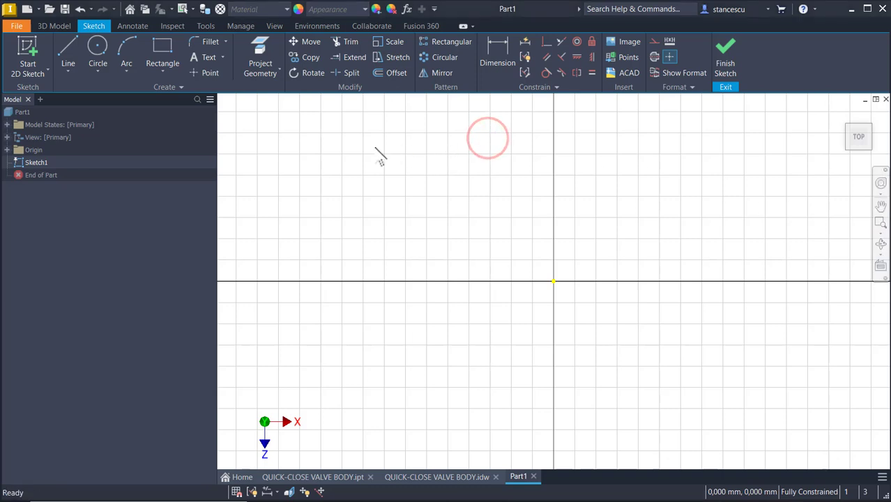
Draw a center-point rectangle at the origin, 246 mm wide by 204 mm high.
{"action": "left_click", "coordinate": [168, 69]}
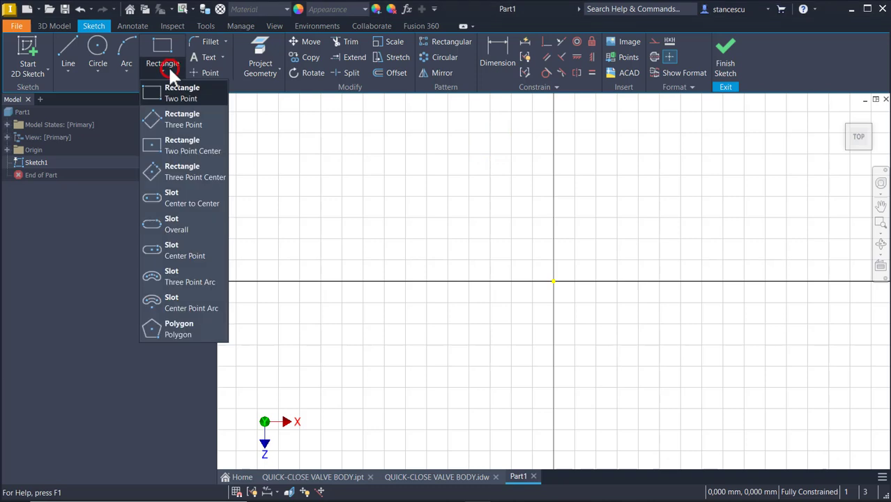
{"action": "left_click", "coordinate": [181, 148]}
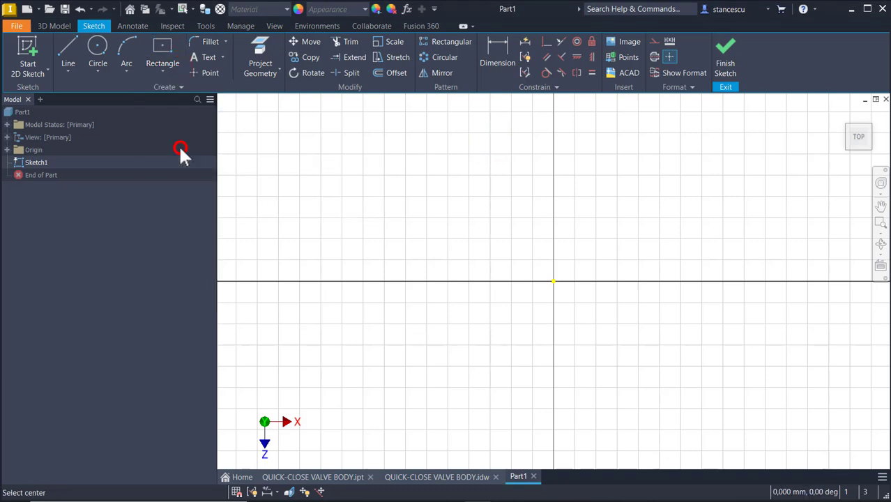
{"action": "left_click", "coordinate": [552, 282]}
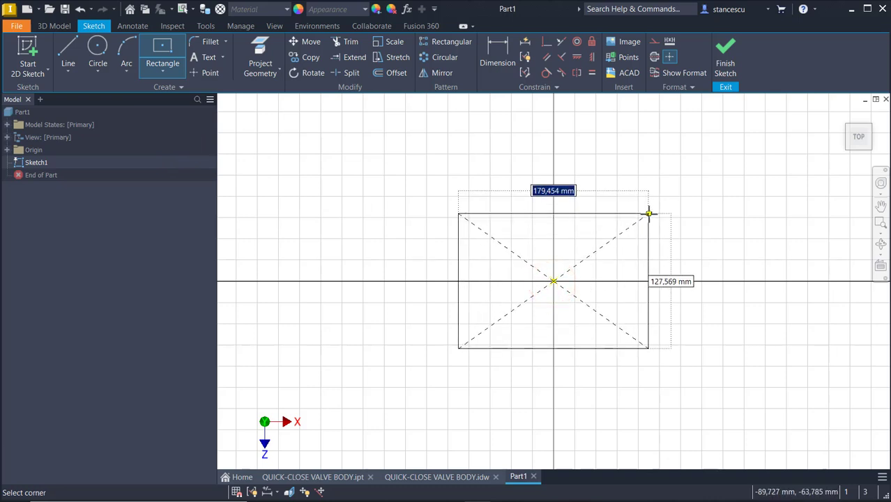
{"action": "type", "text": "246"}
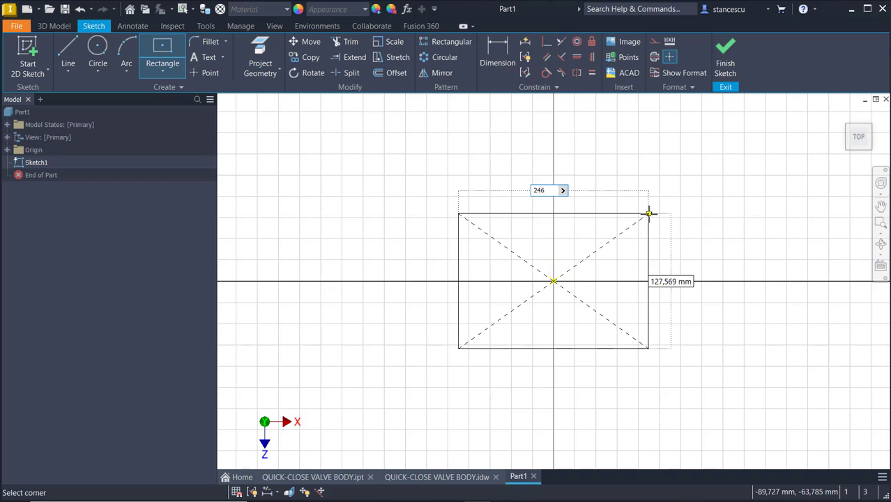
{"action": "key", "text": "Tab"}
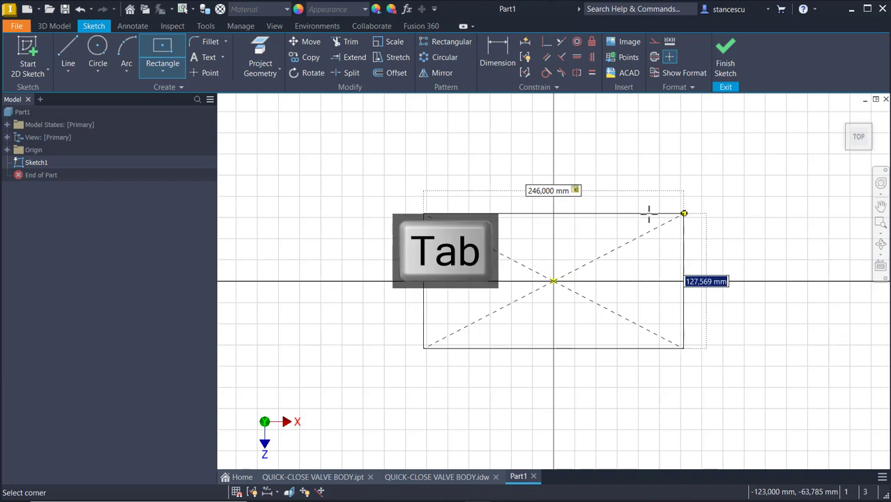
{"action": "type", "text": "204"}
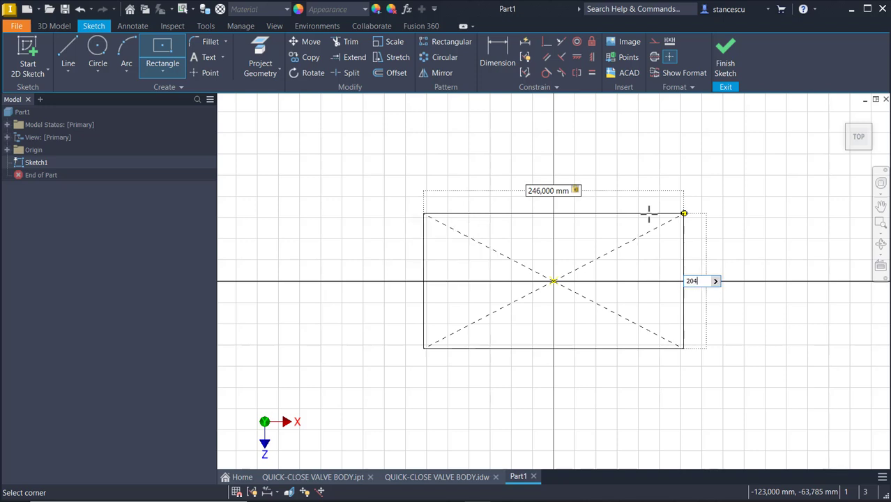
{"action": "key", "text": "Return"}
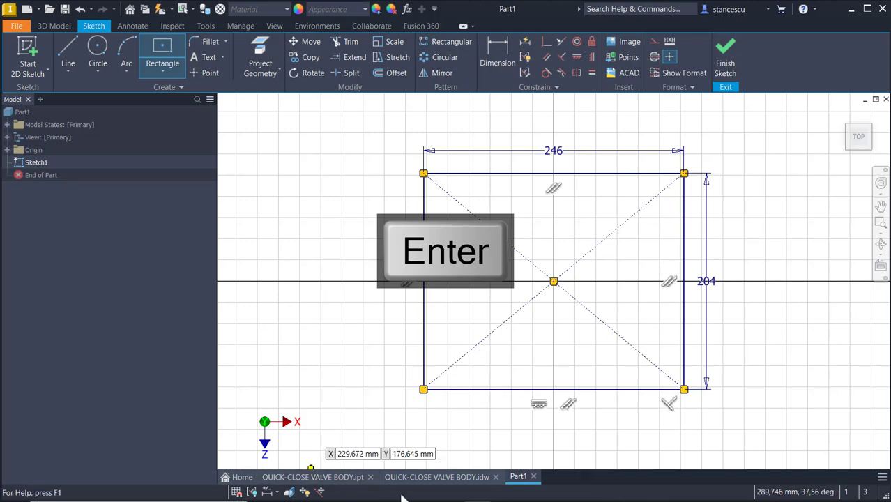
Fillet the top-left, top-right, bottom-right and bottom-left rectangle corners at 60 mm, then finish Sketch1.
{"action": "left_click", "coordinate": [453, 477]}
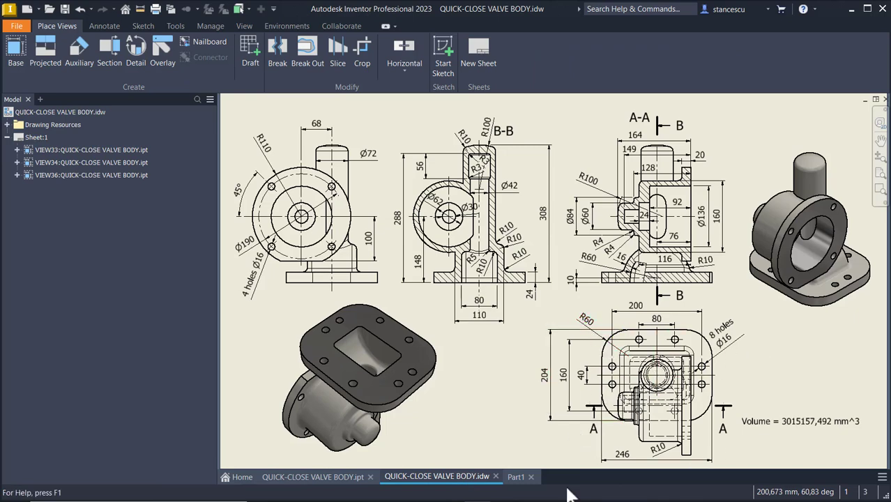
{"action": "left_click", "coordinate": [516, 479]}
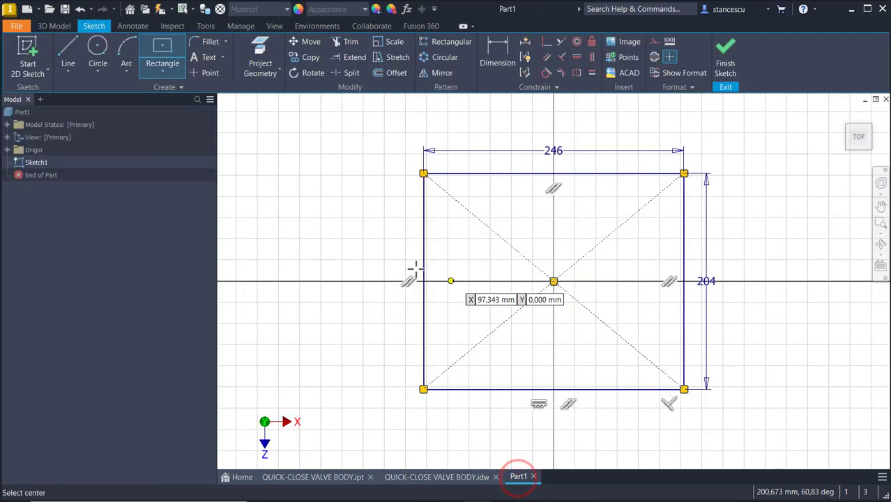
{"action": "left_click", "coordinate": [203, 43]}
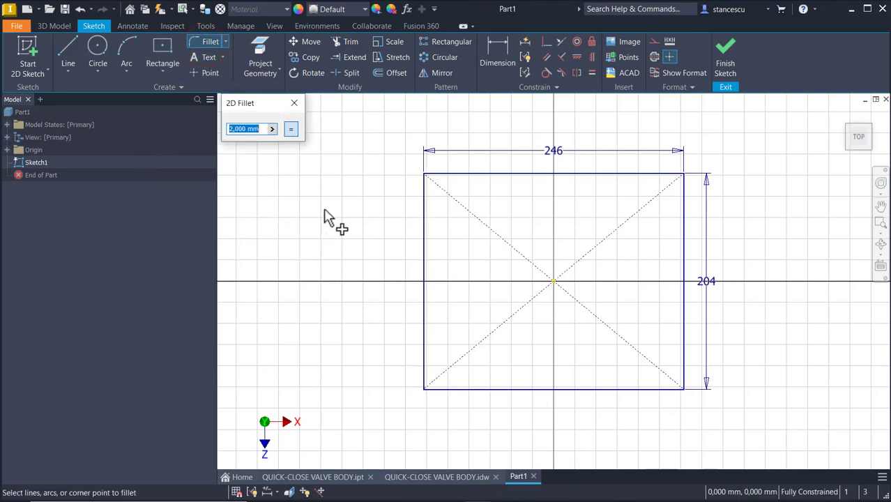
{"action": "left_click", "coordinate": [424, 223]}
{"action": "left_click", "coordinate": [647, 177]}
{"action": "left_click", "coordinate": [645, 175]}
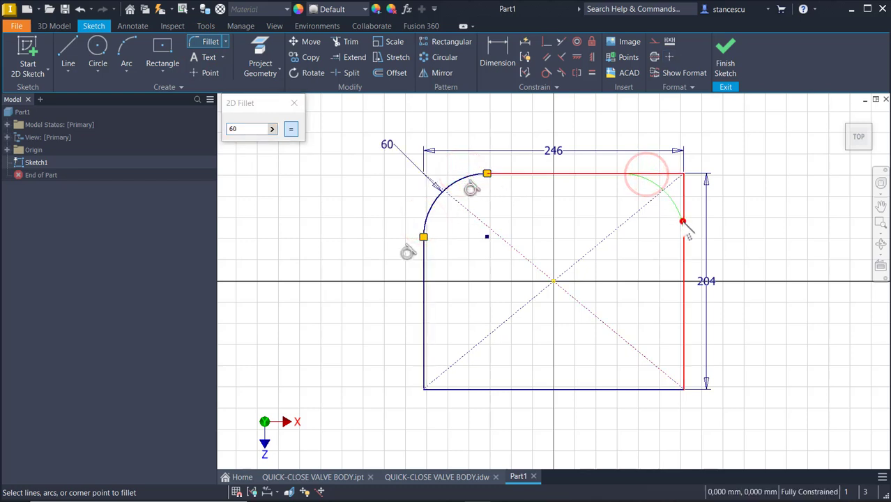
{"action": "left_click", "coordinate": [683, 221]}
{"action": "left_click", "coordinate": [684, 316]}
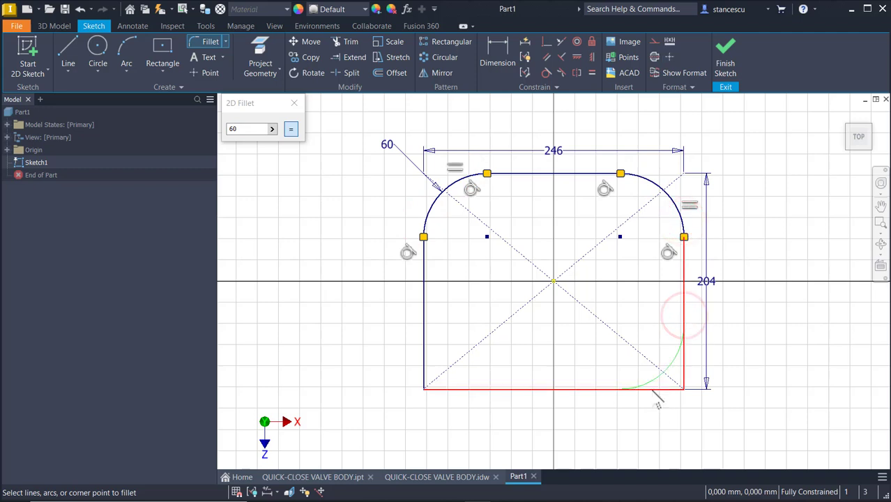
{"action": "left_click", "coordinate": [651, 389]}
{"action": "left_click", "coordinate": [483, 389]}
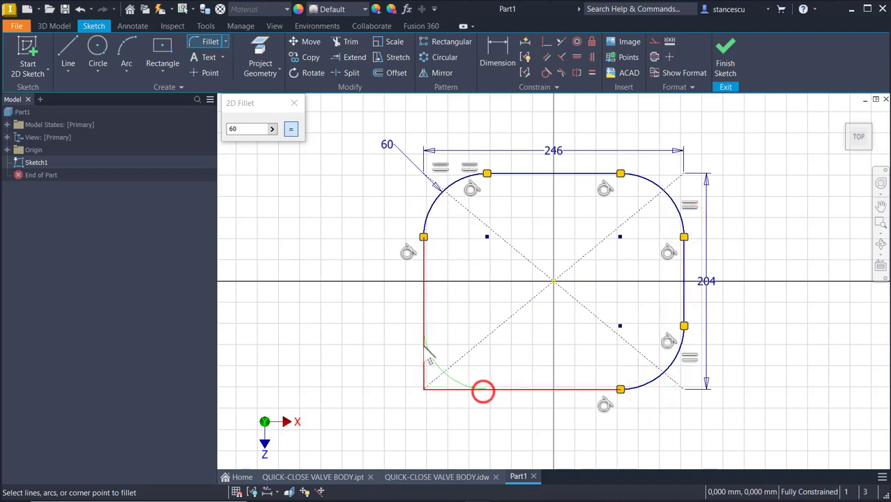
{"action": "left_click", "coordinate": [423, 345]}
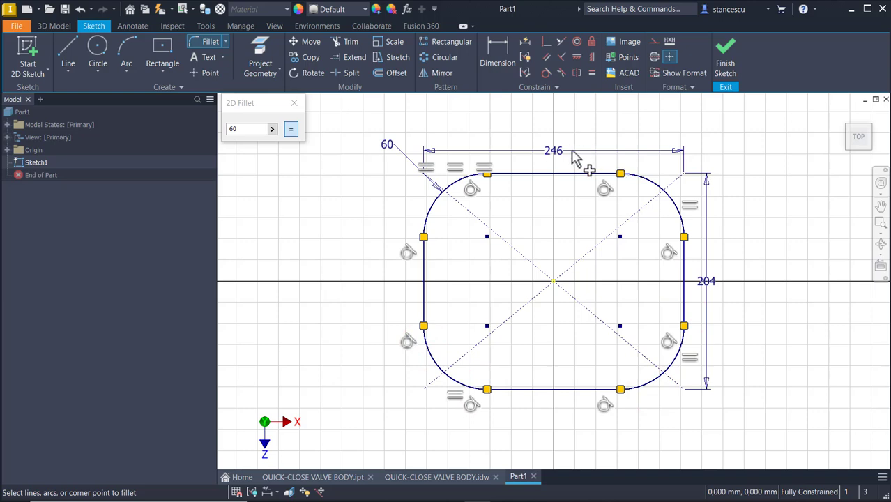
{"action": "left_click", "coordinate": [725, 47]}
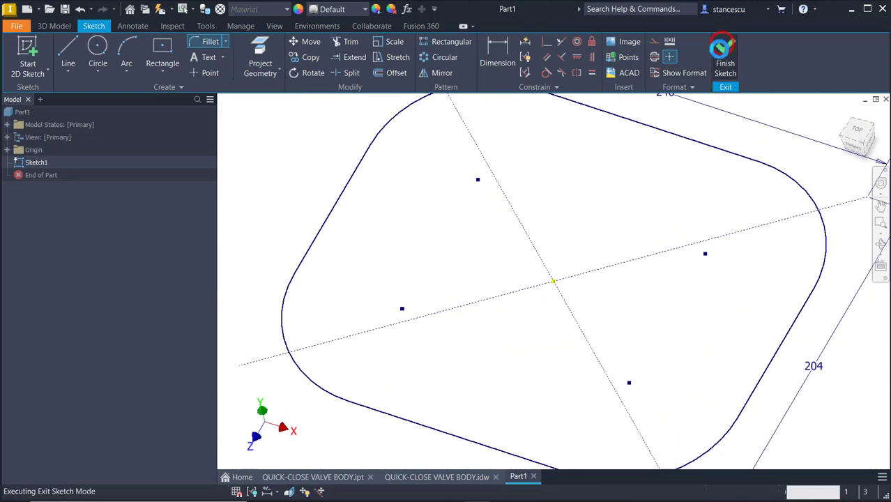
Extrude the rounded plate profile 24 mm as Extrusion1, then view the valve body drawing.
{"action": "key", "text": "F6"}
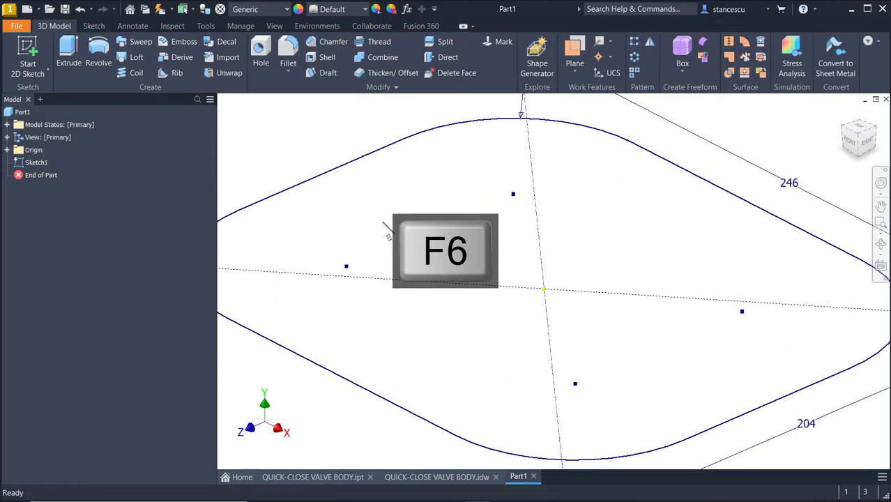
{"action": "left_click", "coordinate": [73, 41]}
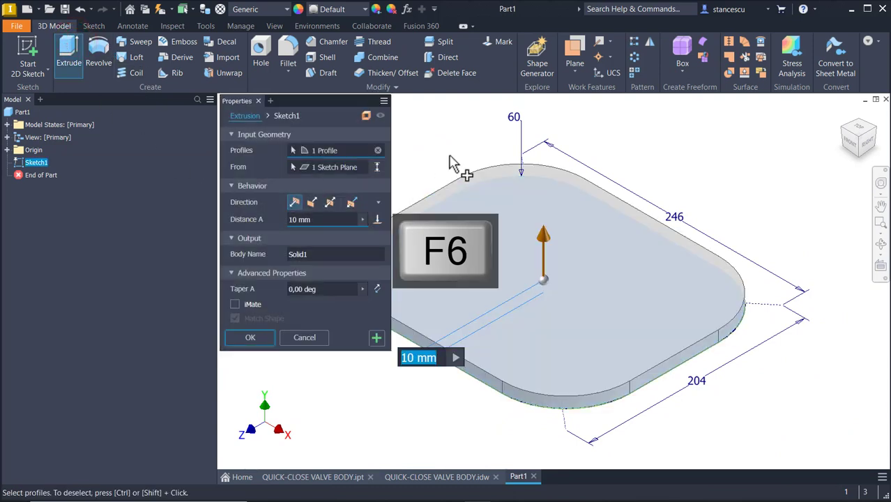
{"action": "type", "text": "24"}
{"action": "key", "text": "Return"}
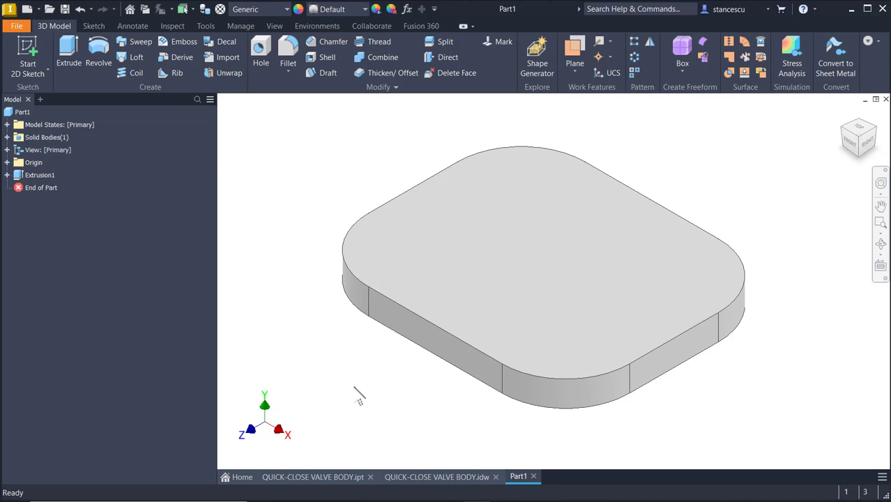
{"action": "left_click", "coordinate": [409, 477]}
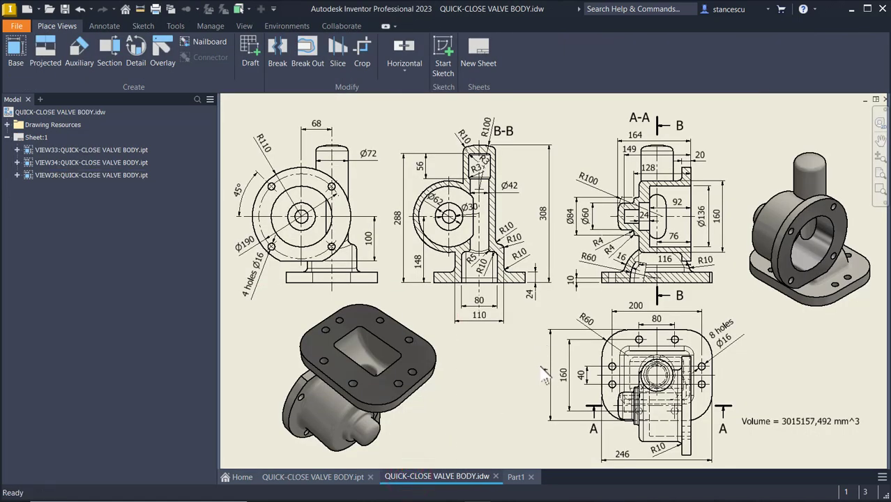
{"action": "left_click", "coordinate": [315, 478]}
{"action": "middle_click_drag", "start_coordinate": [481, 329], "coordinate": [533, 360], "text": "shift"}
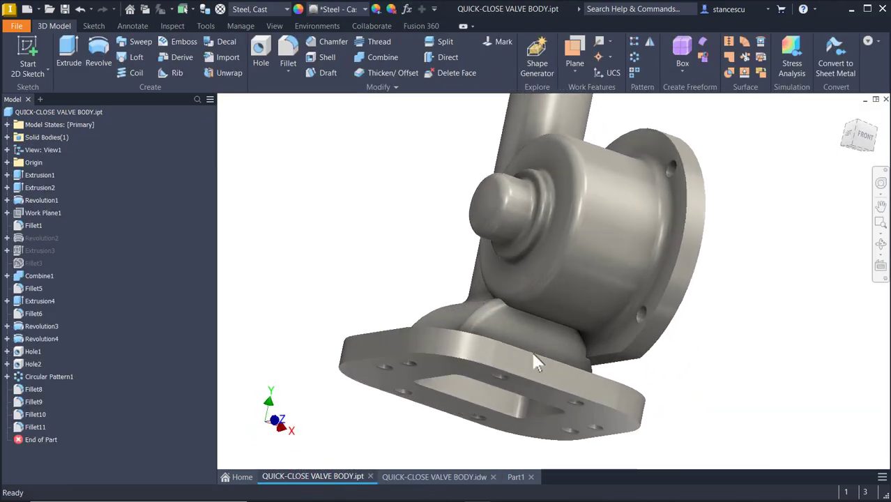
{"action": "scroll", "coordinate": [534, 361], "scroll_direction": "up", "scroll_amount": 5}
{"action": "middle_click_drag", "start_coordinate": [389, 367], "coordinate": [419, 215], "text": "shift"}
{"action": "mouse_move", "coordinate": [438, 314]}
{"action": "middle_mouse_down", "text": "shift"}
{"action": "mouse_move", "coordinate": [438, 214]}
{"action": "mouse_move", "coordinate": [433, 303]}
{"action": "mouse_move", "coordinate": [450, 325]}
{"action": "middle_mouse_up", "text": "shift"}
{"action": "key", "text": "F6"}
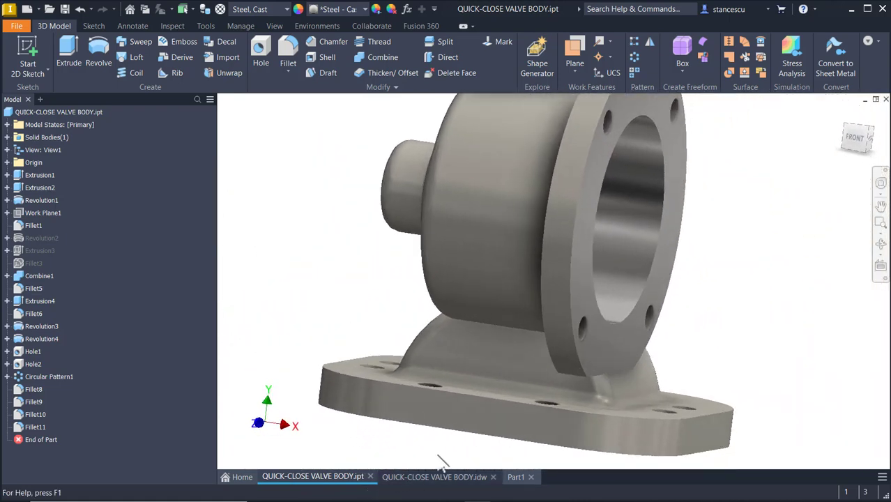
{"action": "left_click", "coordinate": [427, 477]}
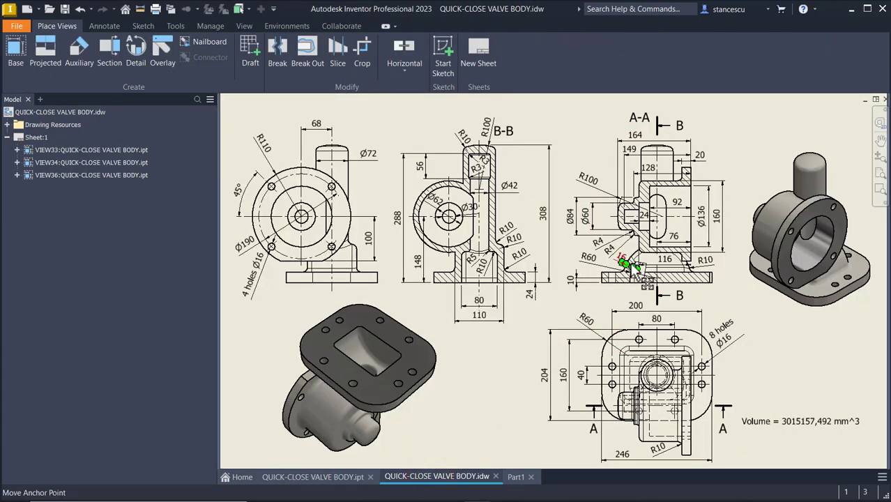
{"action": "scroll", "coordinate": [632, 265], "scroll_direction": "up", "scroll_amount": 5}
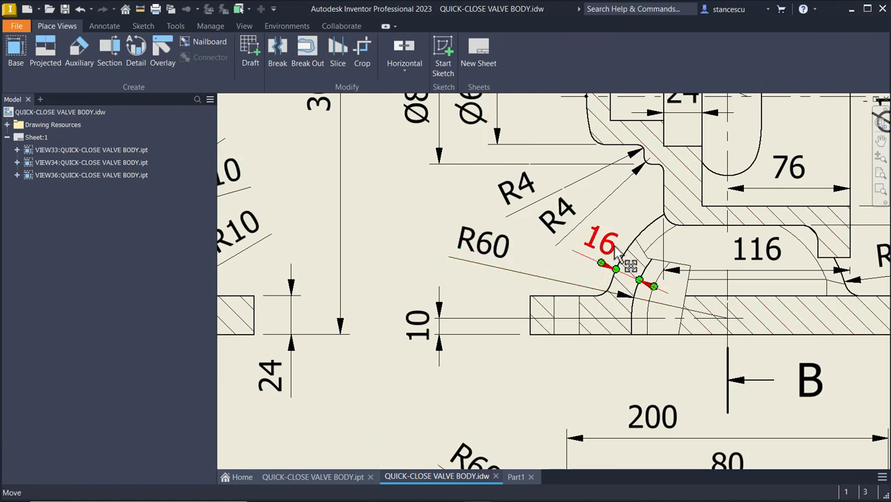
{"action": "scroll", "coordinate": [471, 347], "scroll_direction": "down", "scroll_amount": 5}
{"action": "mouse_move", "coordinate": [471, 347]}
{"action": "middle_mouse_down"}
{"action": "mouse_move", "coordinate": [492, 348]}
{"action": "mouse_move", "coordinate": [575, 306]}
{"action": "middle_mouse_up"}
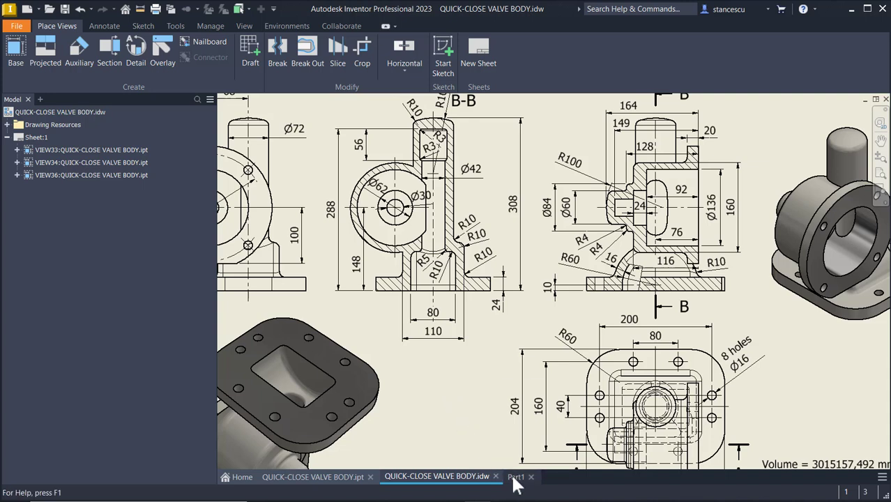
{"action": "mouse_move", "coordinate": [515, 486]}
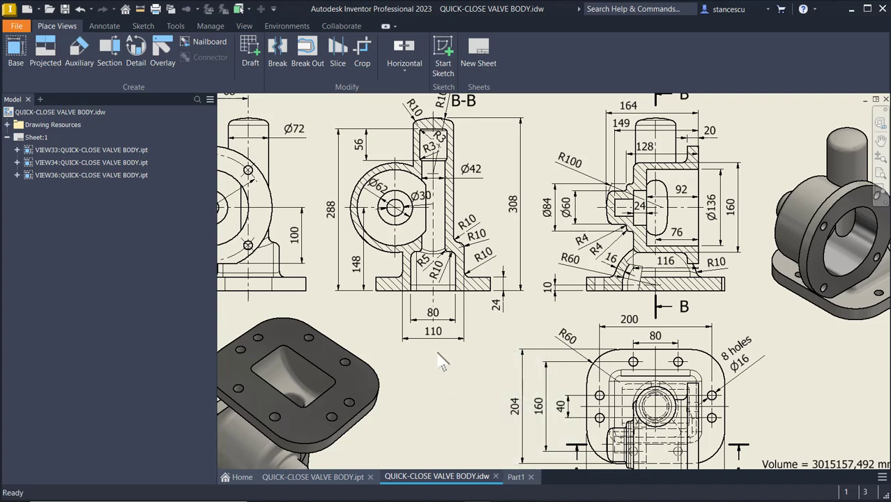
Create Sketch2 on Part1's XY origin plane and slice the graphics to expose it.
{"action": "left_click", "coordinate": [517, 479]}
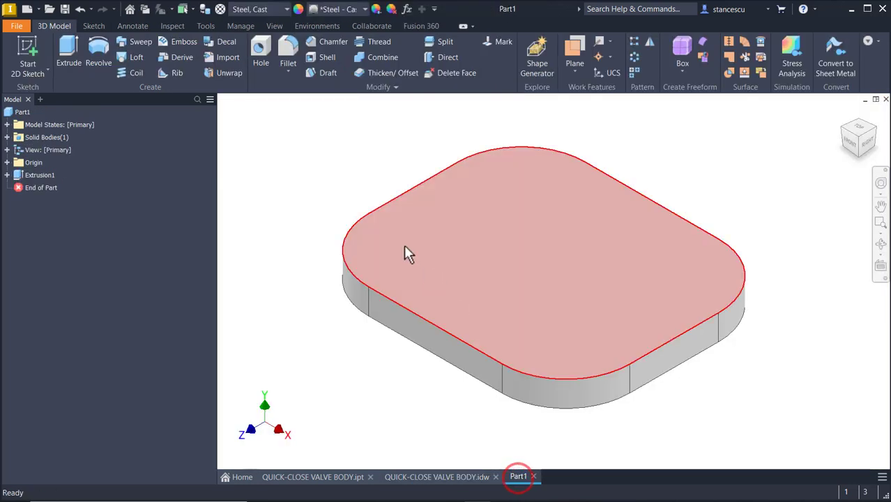
{"action": "left_click", "coordinate": [9, 161]}
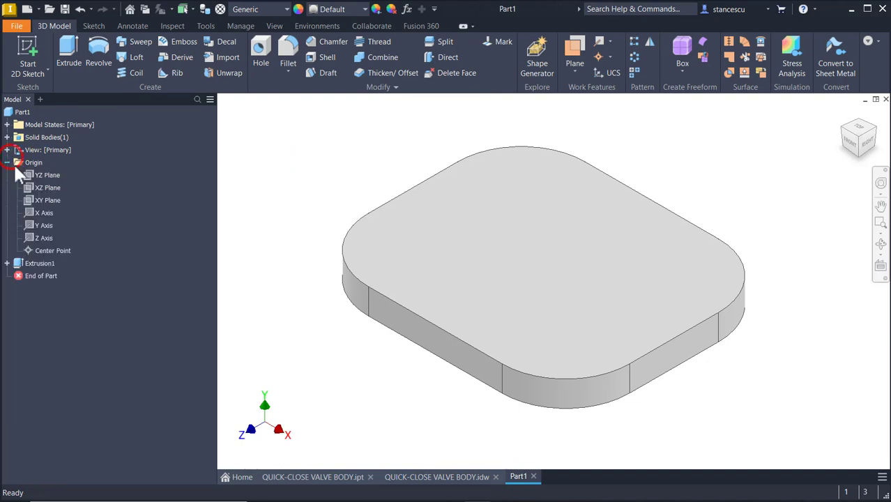
{"action": "left_click", "coordinate": [38, 198]}
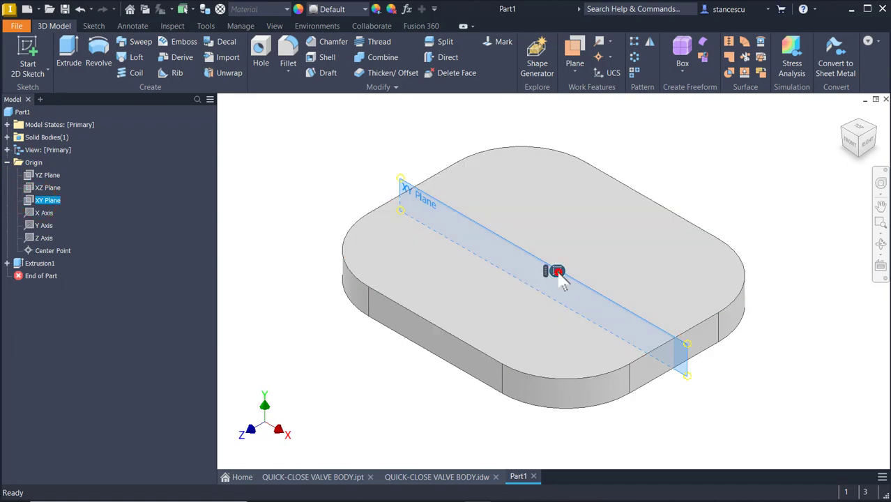
{"action": "left_click", "coordinate": [555, 271]}
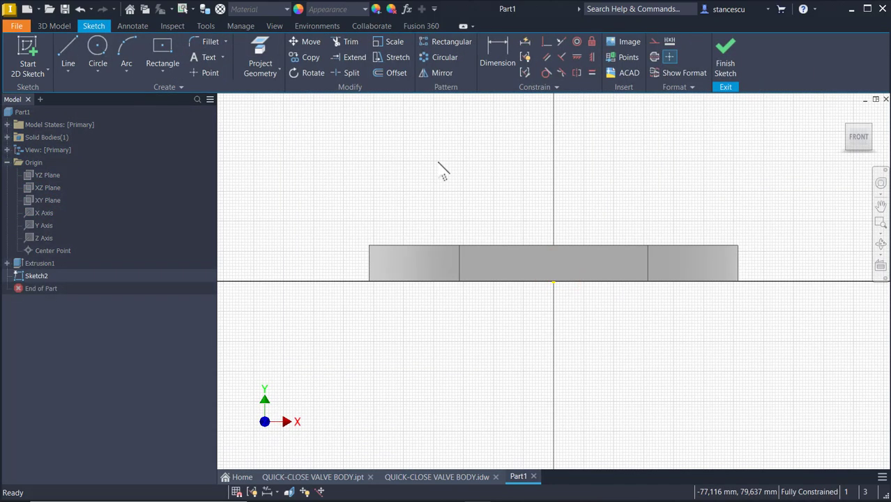
{"action": "key", "text": "F7"}
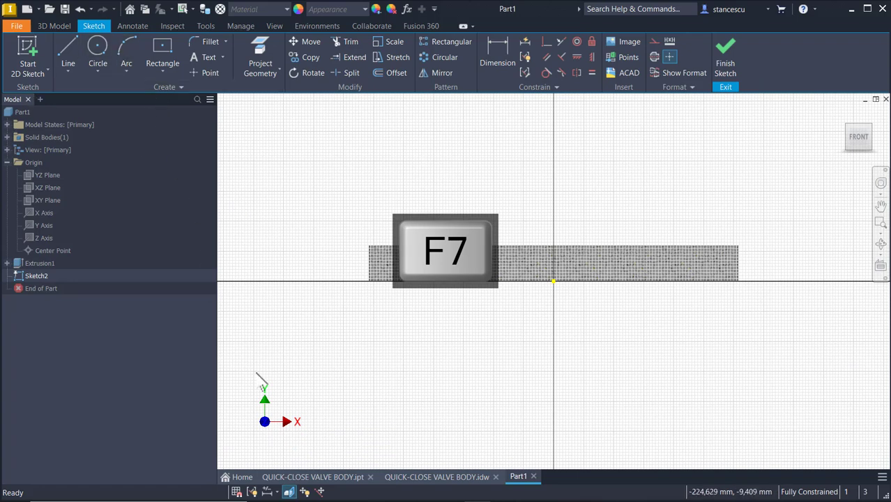
{"action": "left_click", "coordinate": [396, 478]}
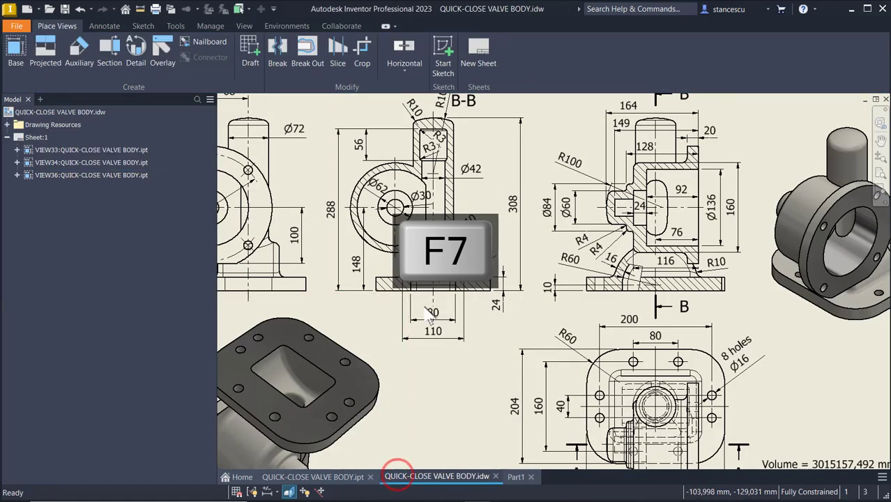
{"action": "scroll", "coordinate": [576, 286], "scroll_direction": "down", "scroll_amount": 3}
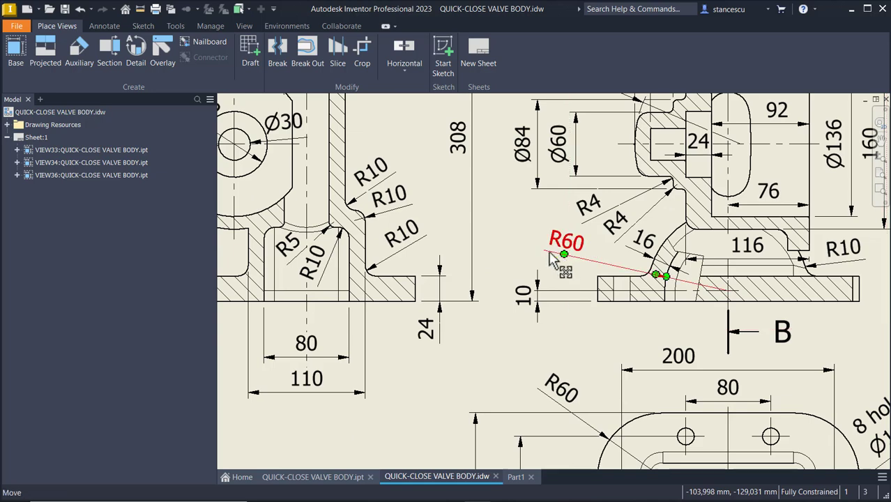
{"action": "left_click", "coordinate": [516, 477]}
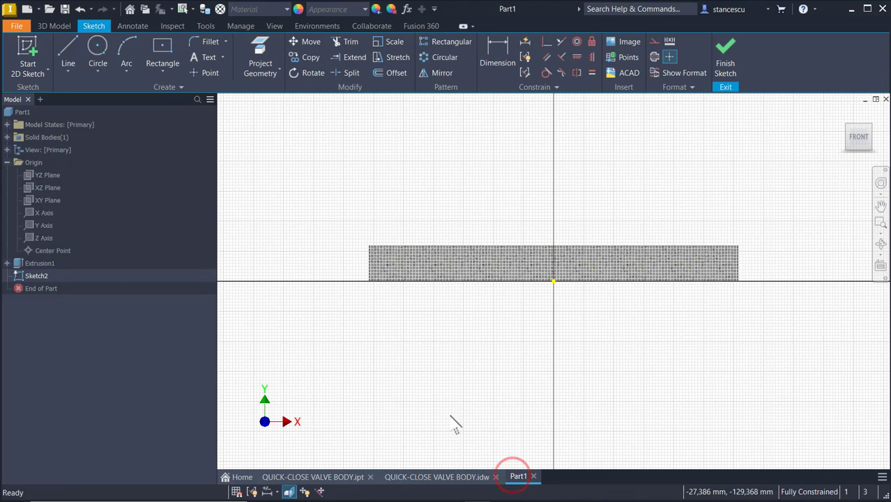
Draw a line chain with a tangent semicircular arc over the plate and a vertical right leg.
{"action": "left_click", "coordinate": [65, 55]}
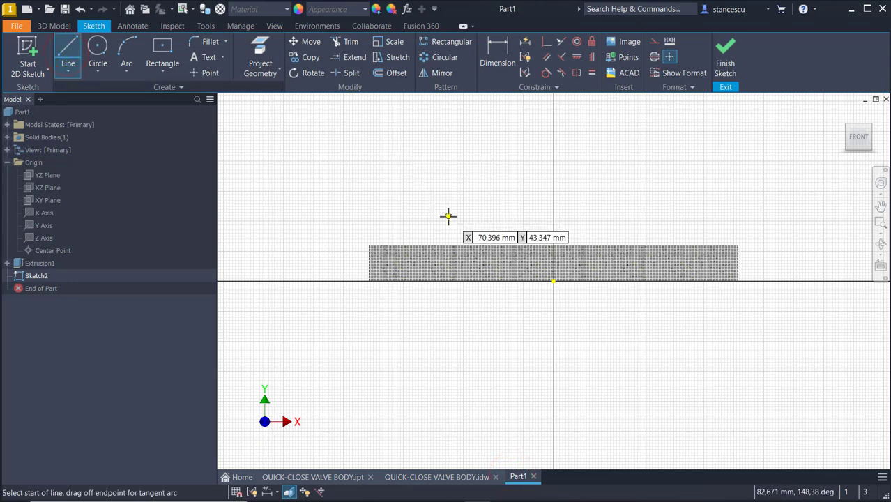
{"action": "left_click", "coordinate": [451, 223]}
{"action": "left_click", "coordinate": [451, 215]}
{"action": "left_click", "coordinate": [451, 212]}
{"action": "left_click_drag", "start_coordinate": [451, 212], "coordinate": [623, 211]}
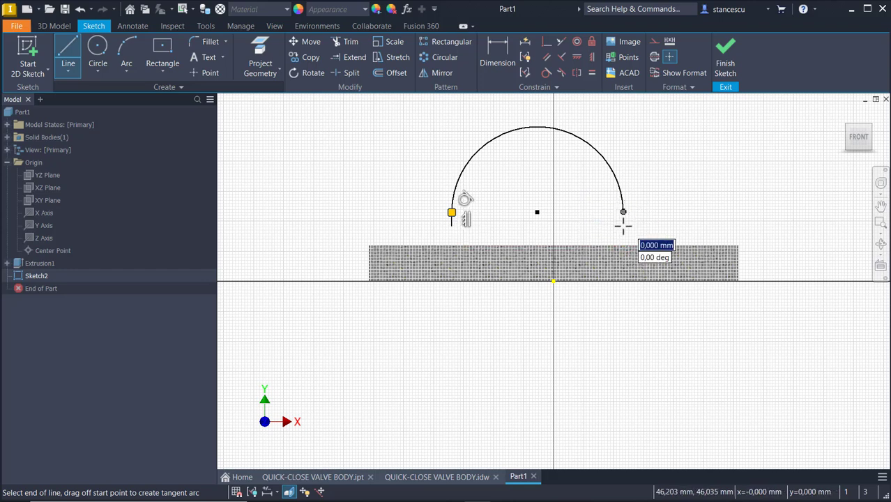
{"action": "left_click", "coordinate": [622, 225]}
{"action": "scroll", "coordinate": [622, 230], "scroll_direction": "up", "scroll_amount": 3}
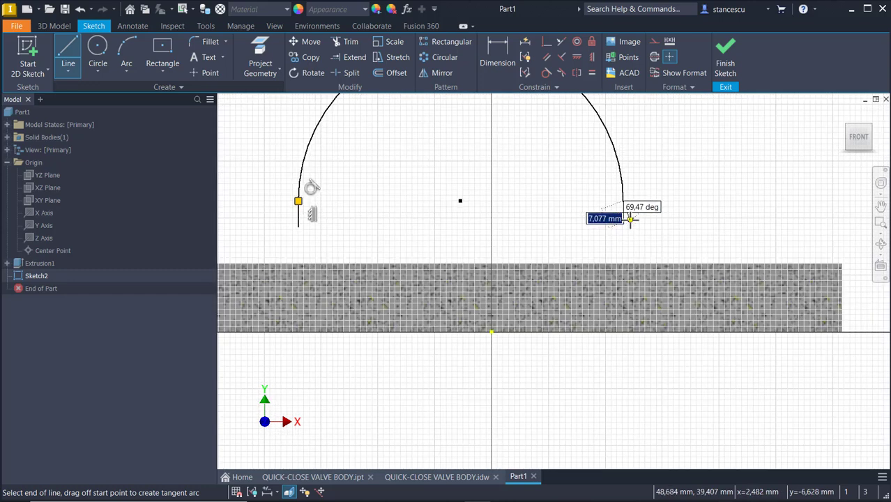
{"action": "left_click_drag", "start_coordinate": [622, 227], "coordinate": [621, 245]}
{"action": "left_click", "coordinate": [620, 245]}
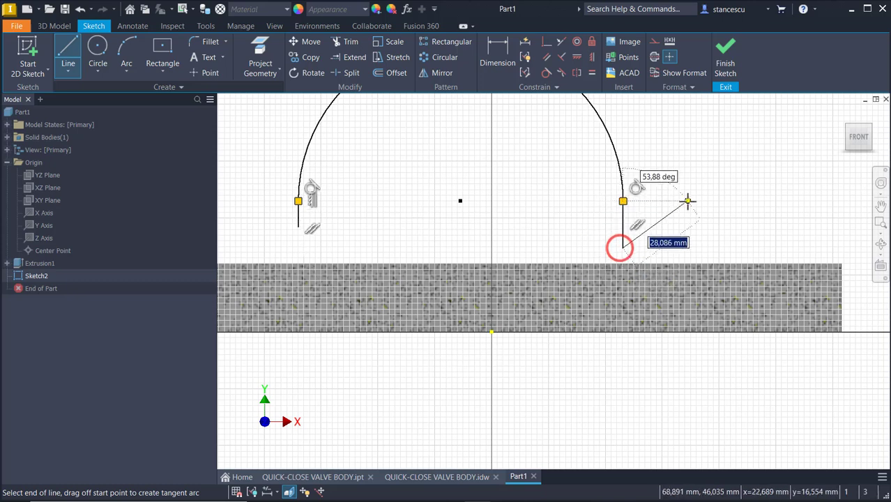
{"action": "key", "text": "Escape"}
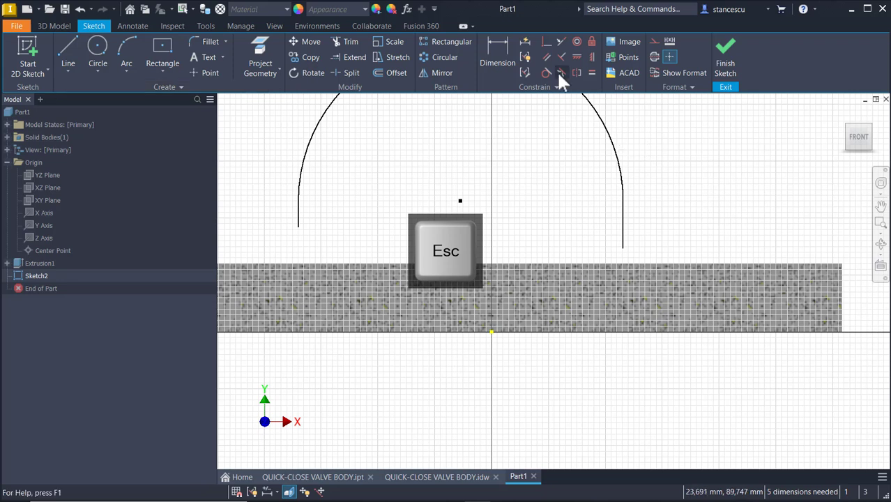
Level the left leg's end horizontally with the arc centre, undoing the right-leg alignment.
{"action": "left_click", "coordinate": [578, 56]}
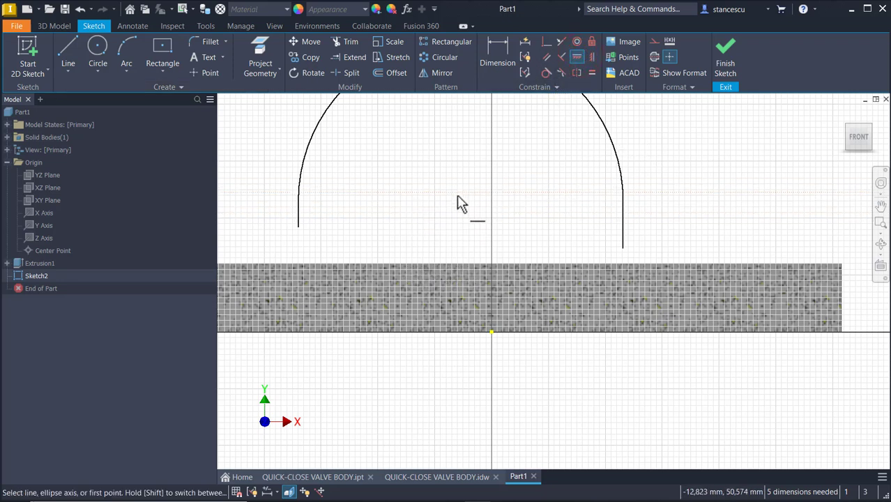
{"action": "left_click", "coordinate": [460, 201]}
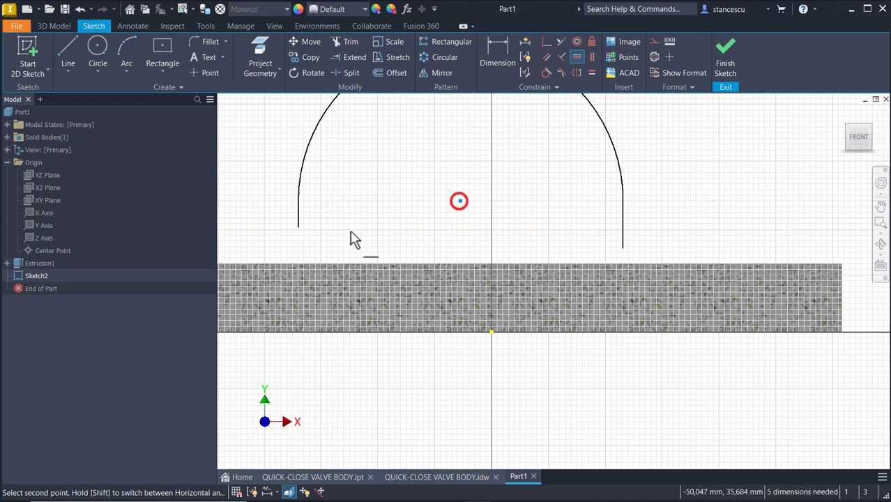
{"action": "left_click", "coordinate": [298, 227]}
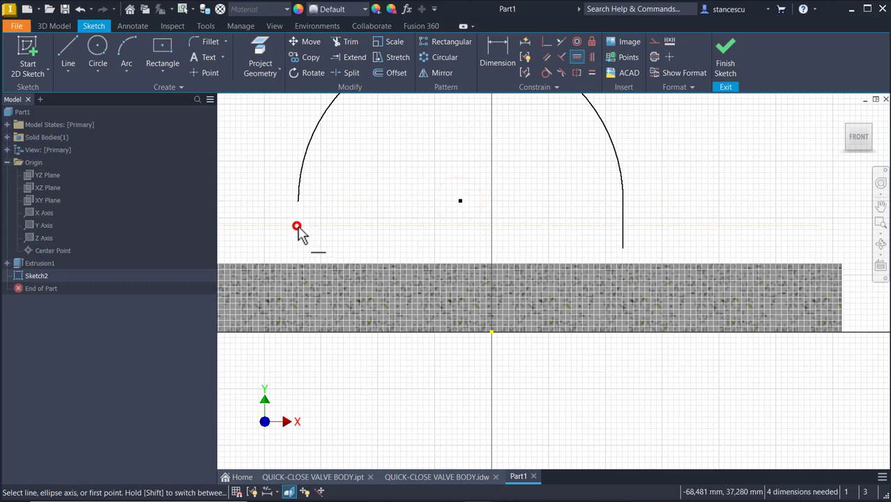
{"action": "left_click", "coordinate": [621, 249]}
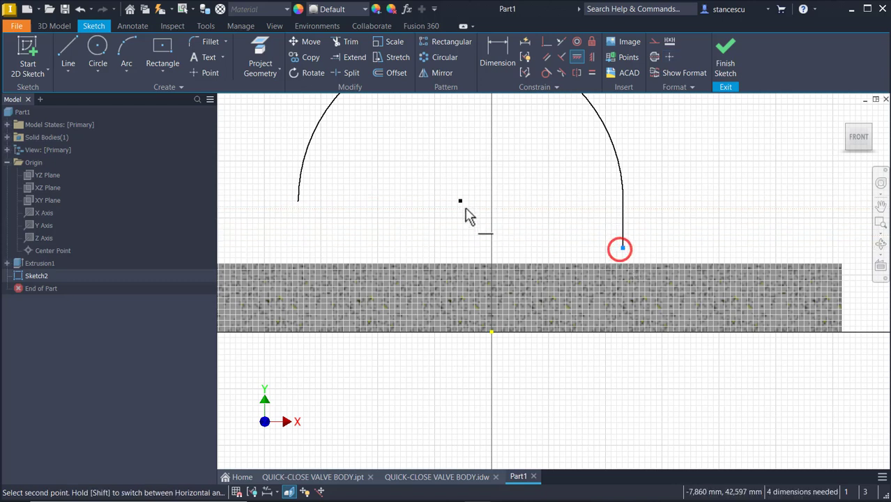
{"action": "left_click", "coordinate": [460, 202]}
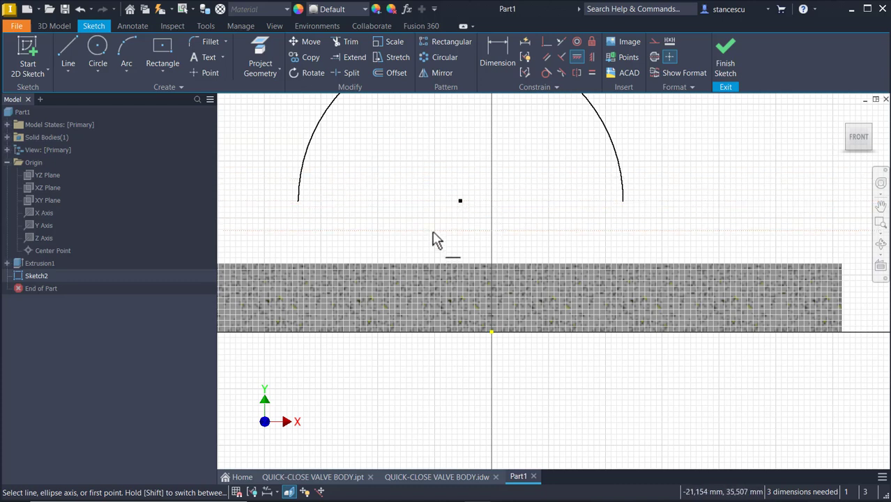
{"action": "key", "text": "ctrl+z"}
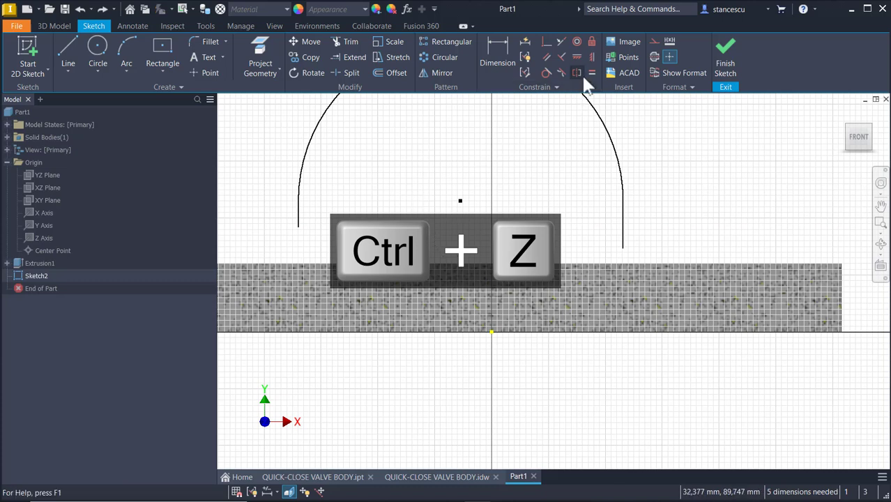
Constrain the right leg's bottom end horizontally level with the left leg's end.
{"action": "left_click", "coordinate": [578, 56]}
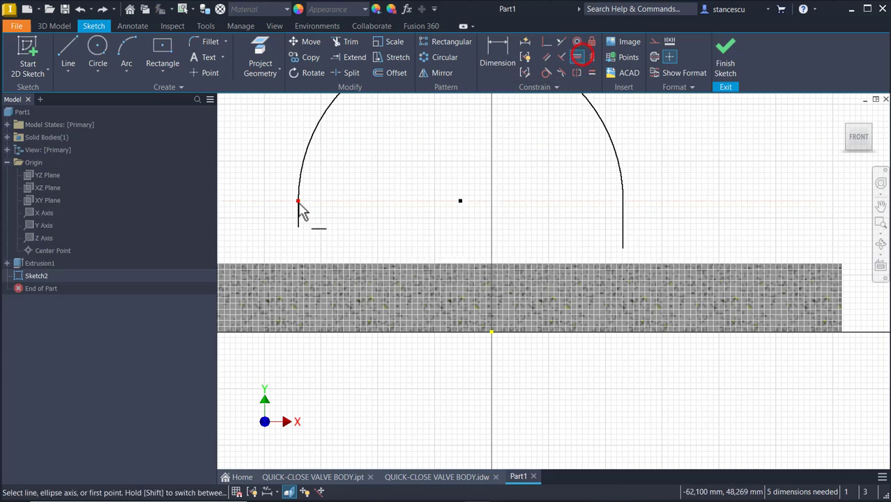
{"action": "left_click", "coordinate": [298, 224]}
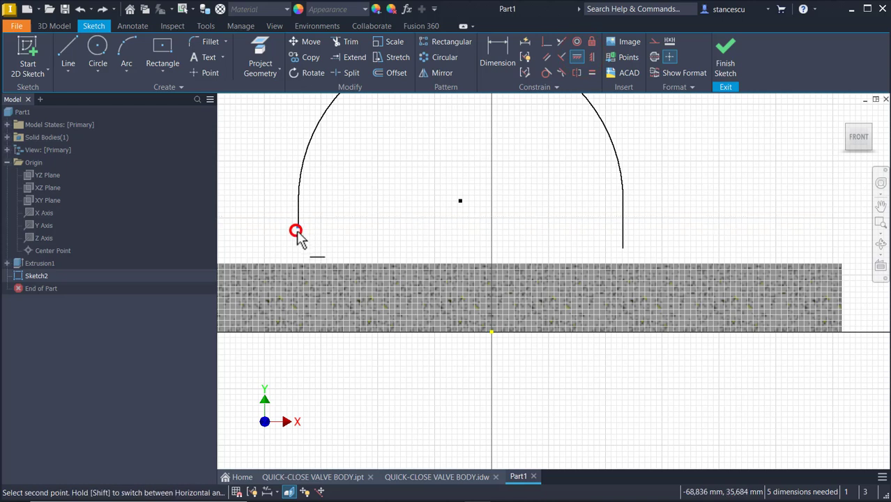
{"action": "left_click", "coordinate": [623, 248]}
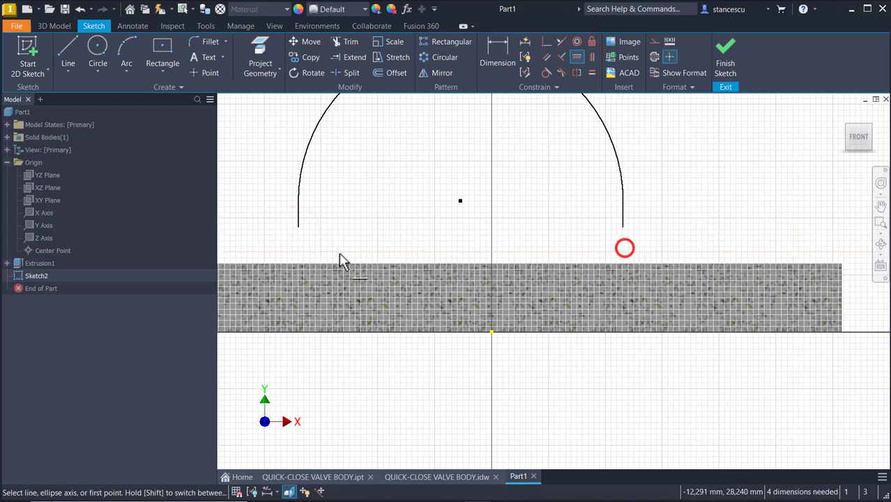
{"action": "left_click", "coordinate": [508, 48]}
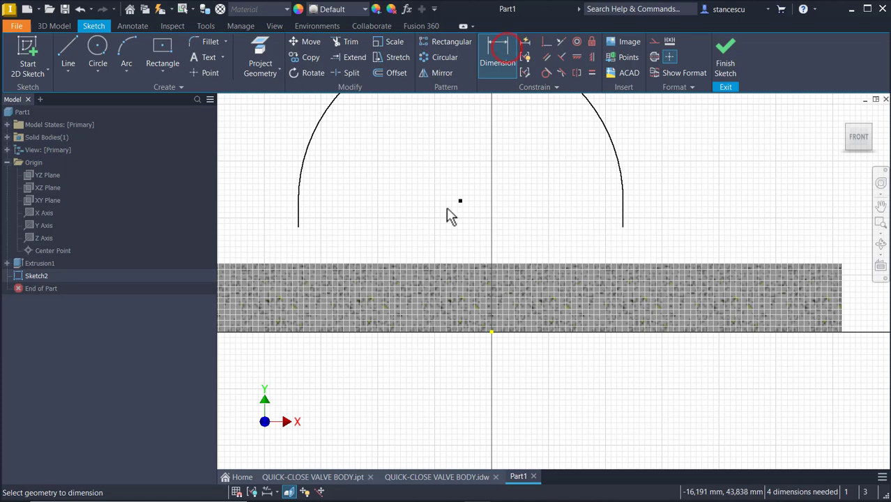
Dimension the left arch leg to 10 mm below the arc centre.
{"action": "left_click", "coordinate": [299, 226]}
{"action": "left_click", "coordinate": [258, 211]}
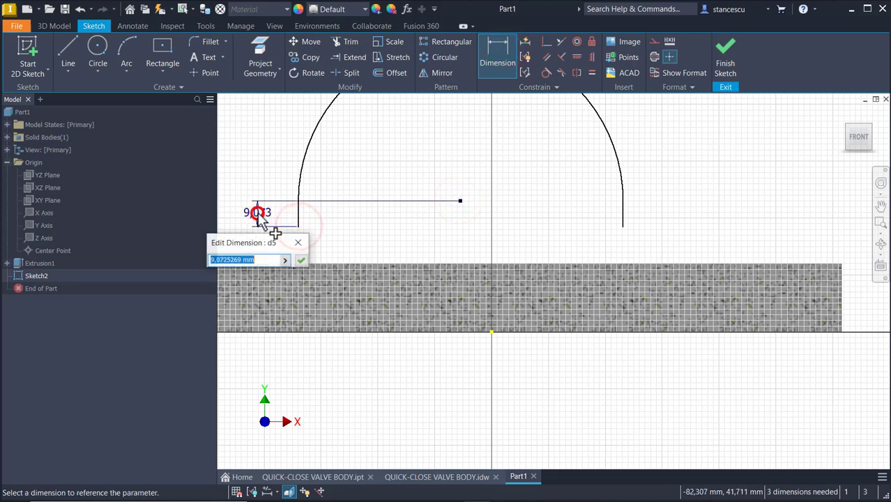
{"action": "type", "text": "10"}
{"action": "key", "text": "Return"}
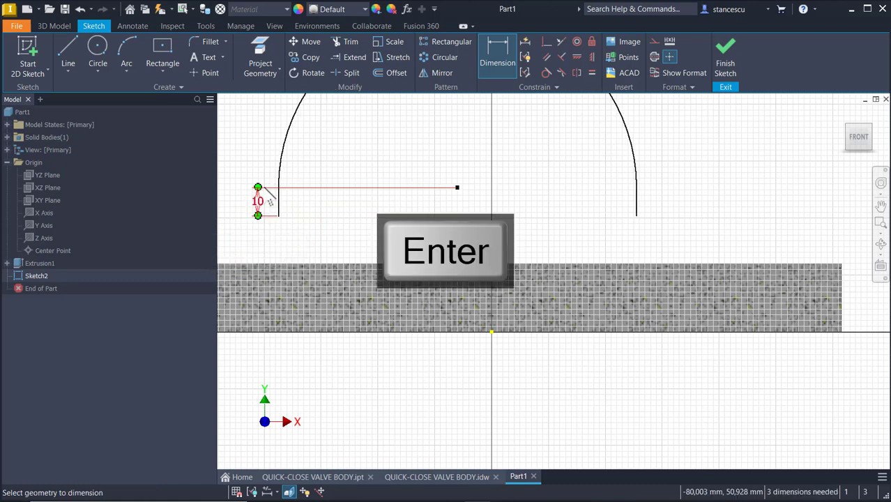
Dimension the arch's arc and set its radius to 60 mm.
{"action": "mouse_move", "coordinate": [424, 163]}
{"action": "middle_mouse_down"}
{"action": "mouse_move", "coordinate": [443, 218]}
{"action": "mouse_move", "coordinate": [489, 284]}
{"action": "middle_mouse_up"}
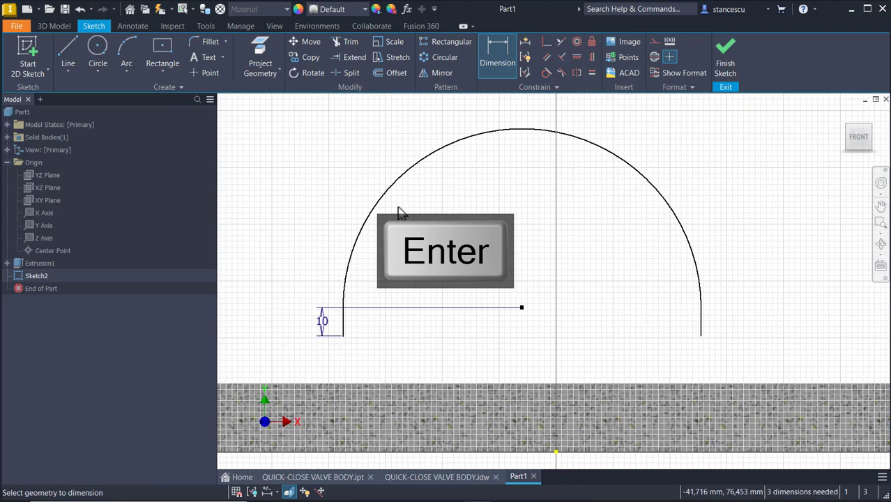
{"action": "left_click", "coordinate": [369, 200]}
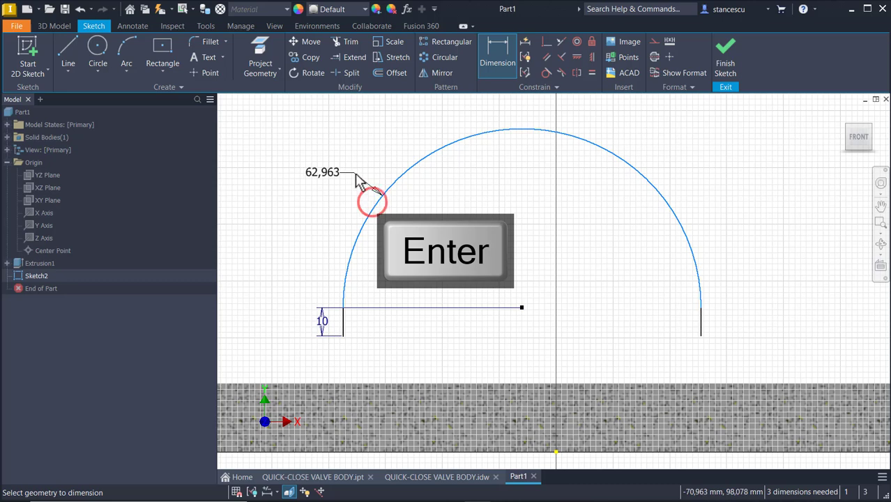
{"action": "double_click", "coordinate": [354, 174]}
{"action": "type", "text": "6"}
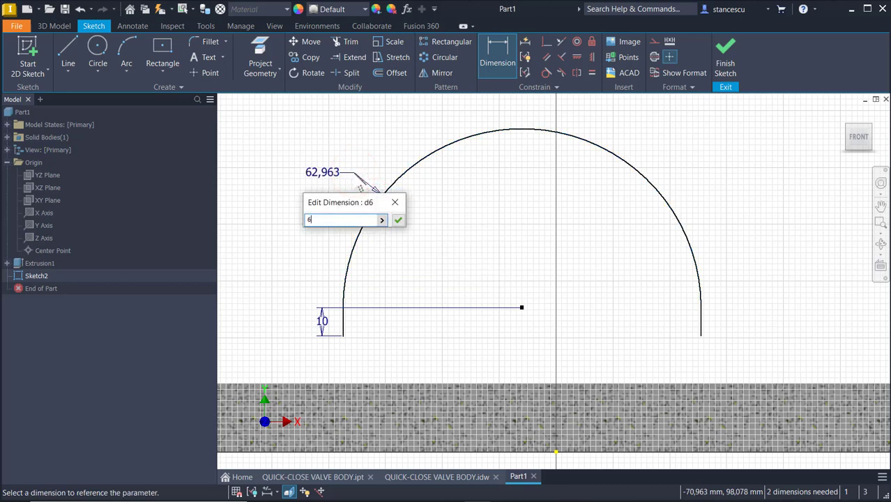
{"action": "type", "text": "0"}
{"action": "key", "text": "Return"}
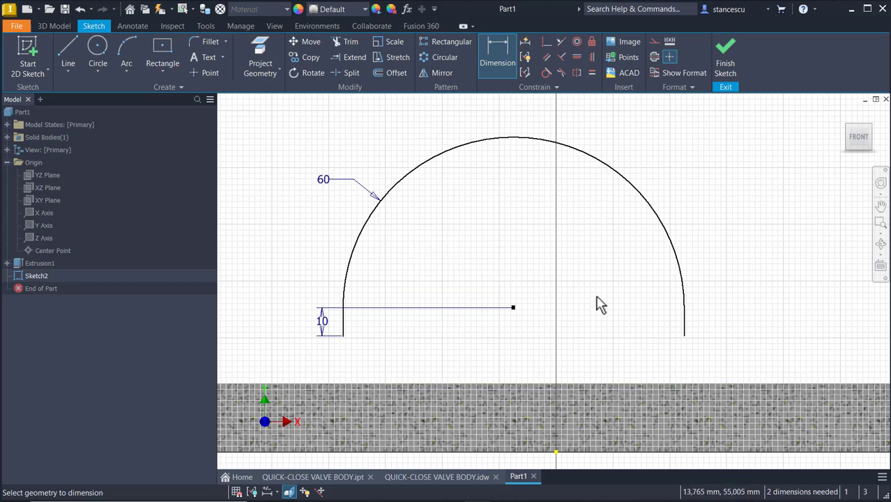
Make the arch's left leg end horizontally level with the origin.
{"action": "left_click", "coordinate": [581, 56]}
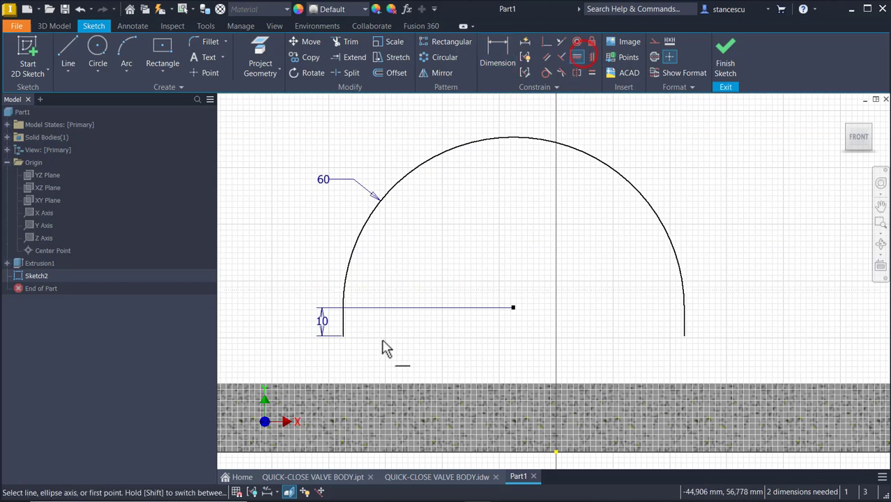
{"action": "left_click", "coordinate": [342, 336]}
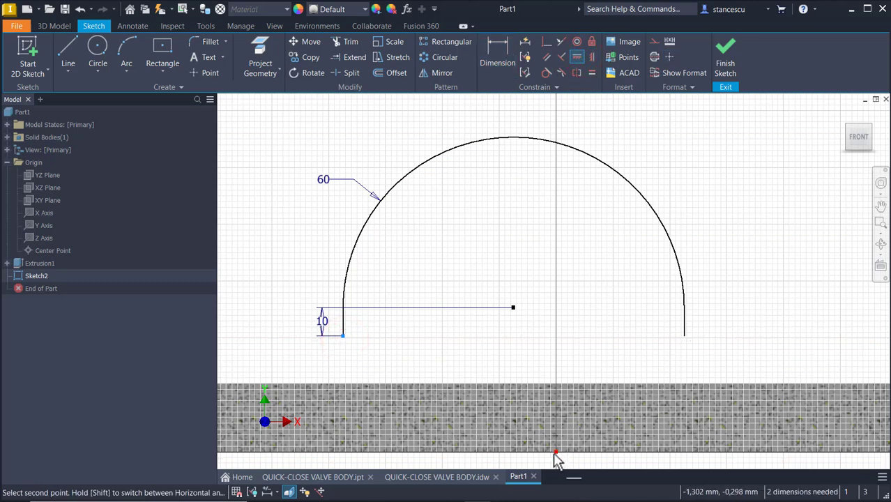
{"action": "left_click", "coordinate": [555, 451]}
{"action": "middle_click_drag", "start_coordinate": [627, 299], "coordinate": [690, 188]}
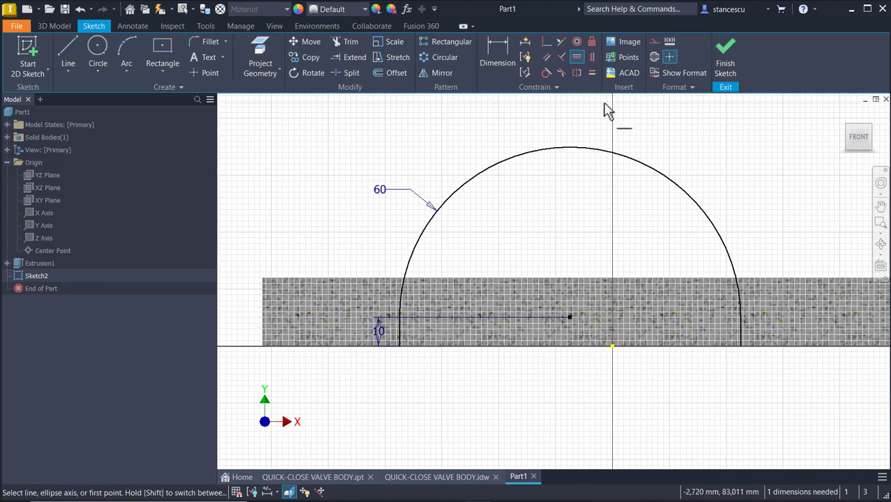
Constrain the arc centre vertically above the origin to fully constrain the sketch.
{"action": "left_click", "coordinate": [593, 56]}
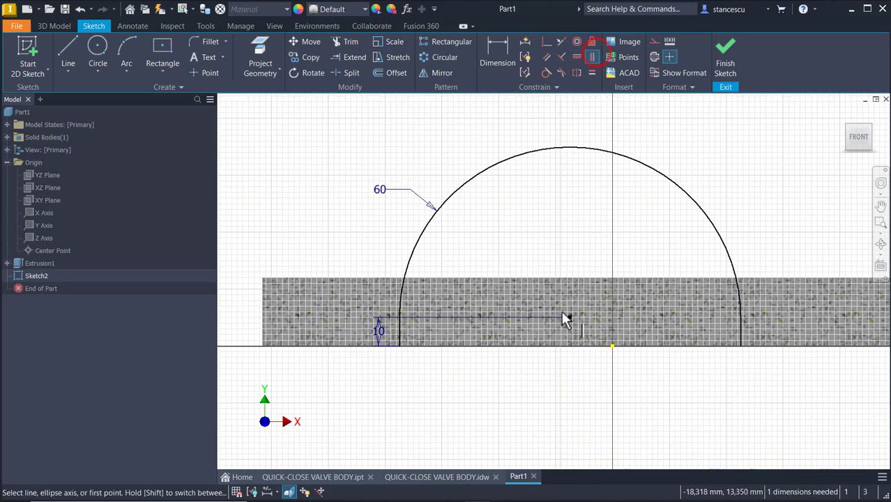
{"action": "left_click", "coordinate": [569, 319]}
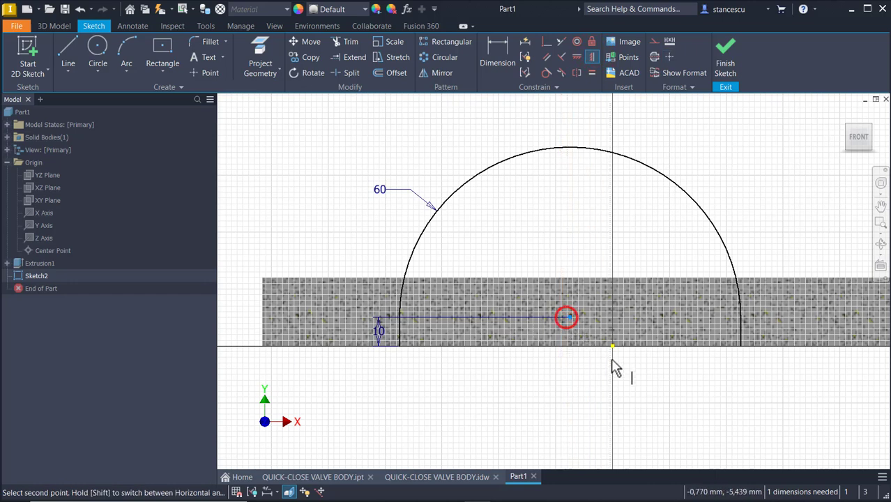
{"action": "left_click", "coordinate": [612, 346]}
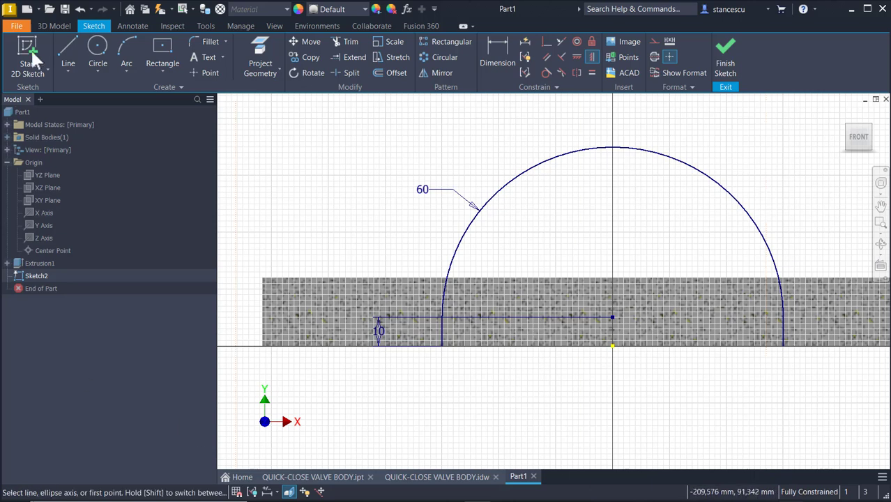
{"action": "left_click", "coordinate": [68, 51]}
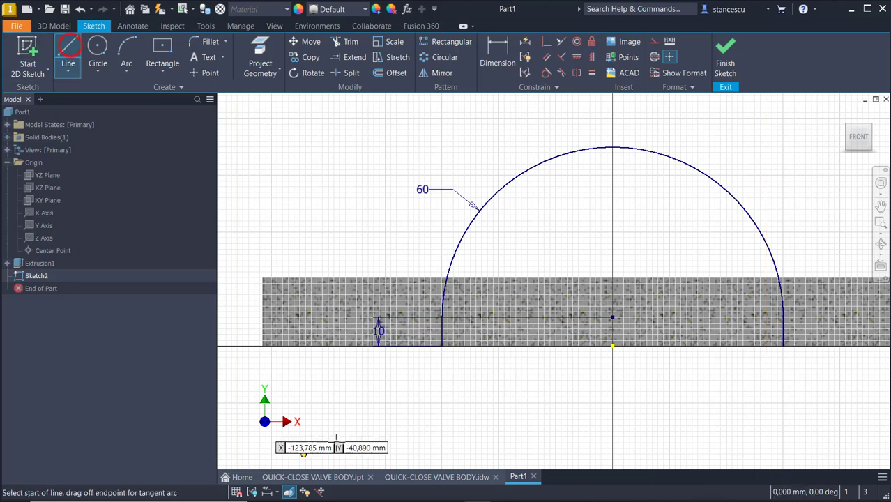
{"action": "left_click", "coordinate": [434, 383]}
{"action": "key", "text": "Escape"}
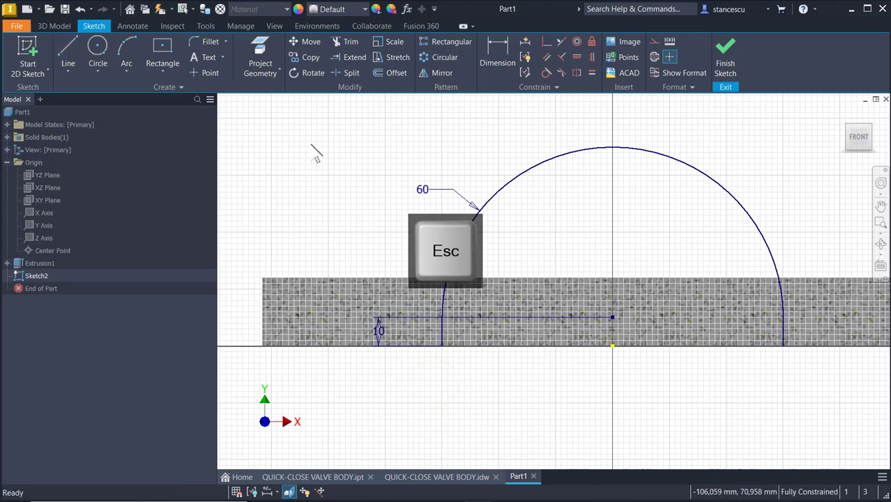
Offset the arch 16 mm outward to create a larger outer arch.
{"action": "left_click", "coordinate": [392, 73]}
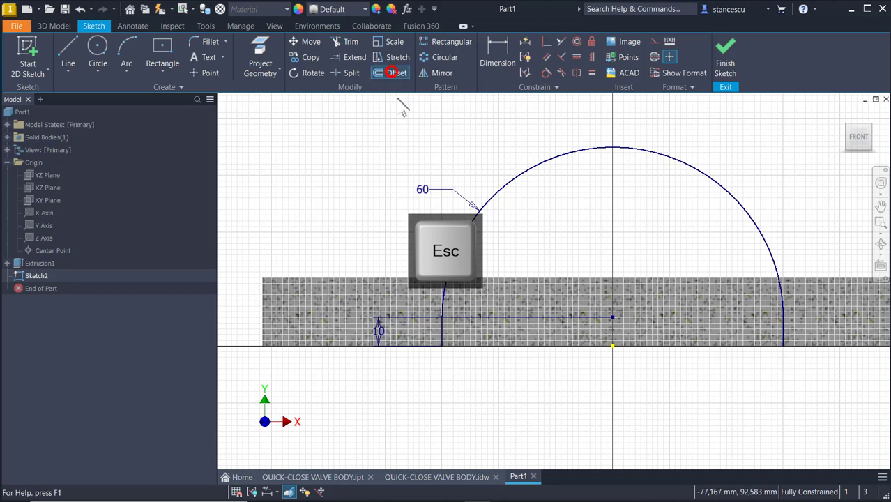
{"action": "left_click", "coordinate": [508, 182]}
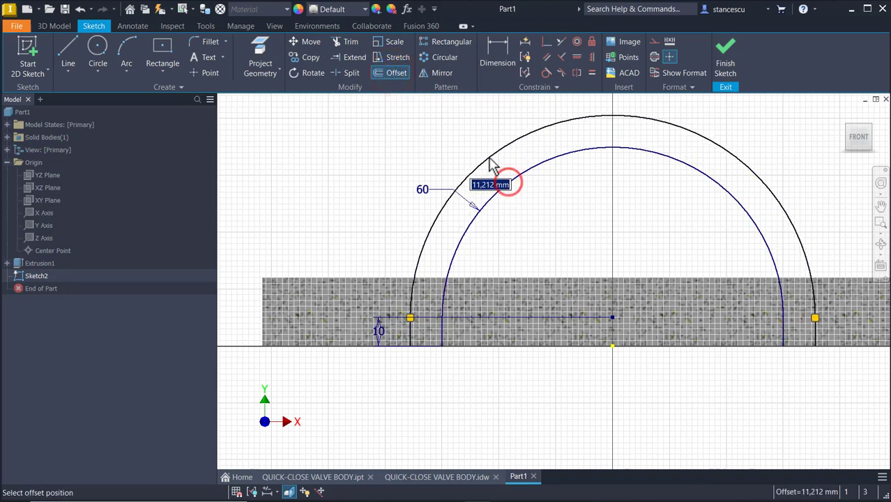
{"action": "type", "text": "16"}
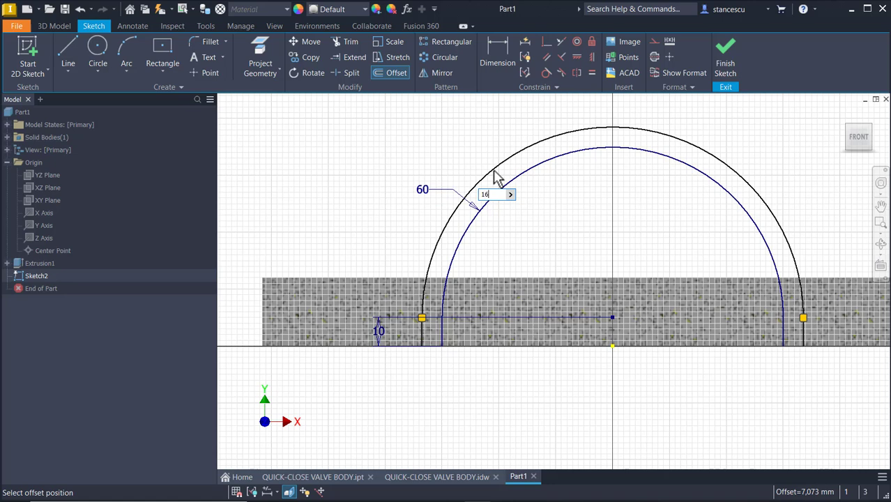
{"action": "key", "text": "Return"}
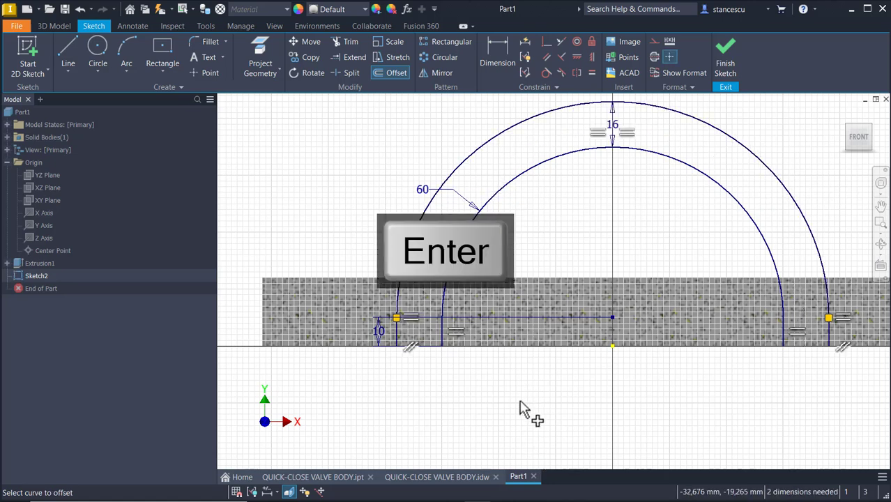
{"action": "key", "text": "Escape"}
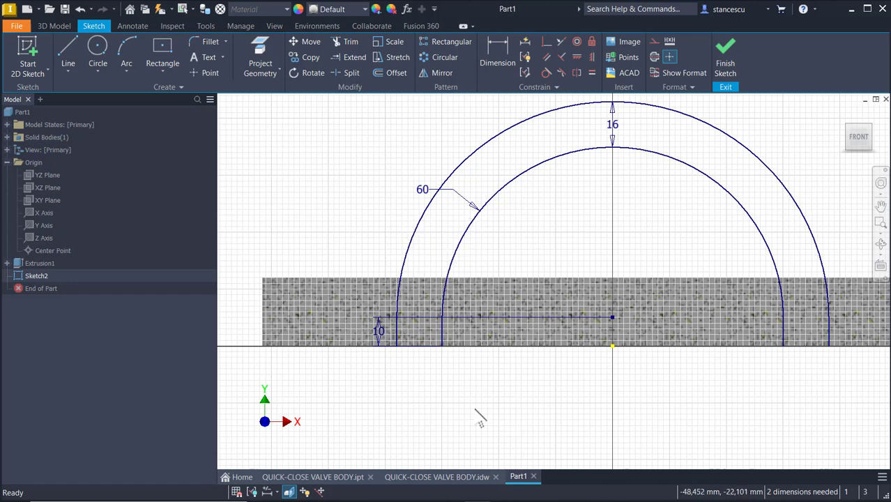
Draw a base line joining the outer arch's left and right feet.
{"action": "left_click", "coordinate": [75, 43]}
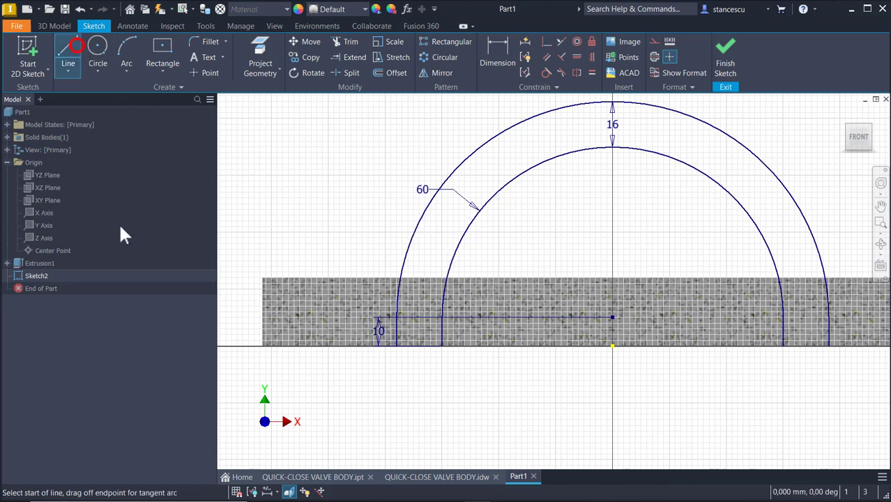
{"action": "left_click", "coordinate": [394, 344]}
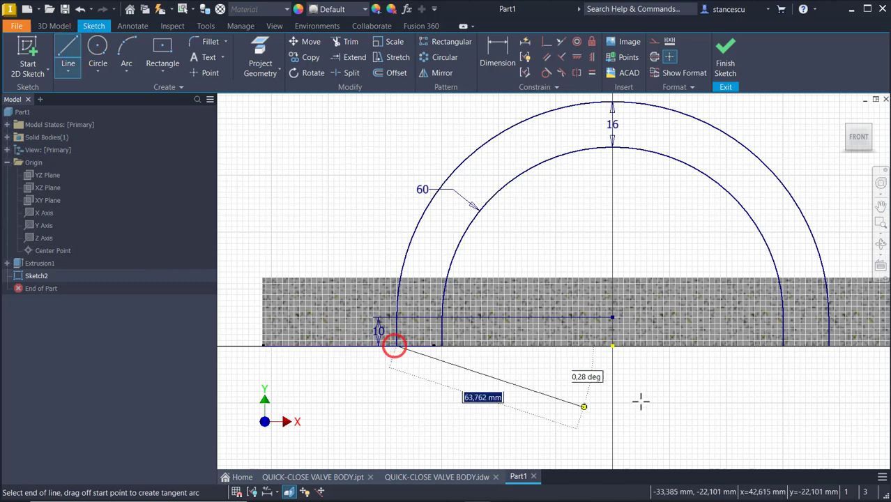
{"action": "left_click", "coordinate": [828, 345]}
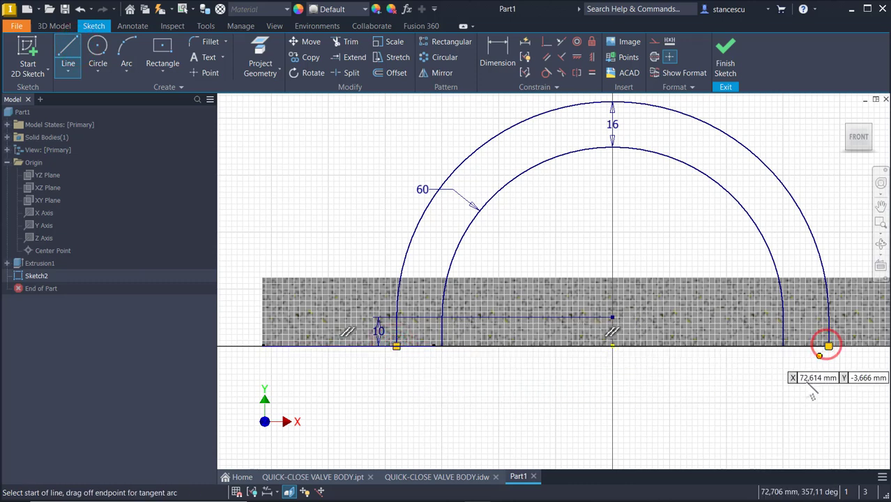
{"action": "key", "text": "Escape"}
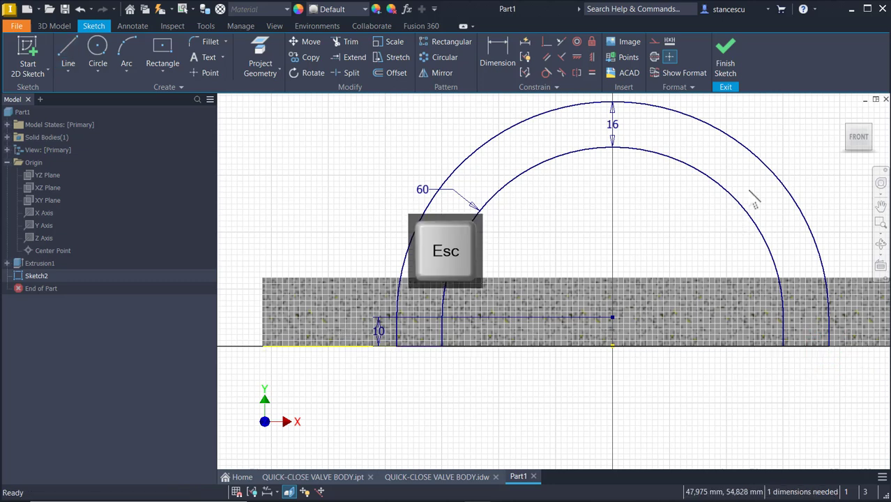
Convert the inner R60 arc to construction geometry and finish the sketch.
{"action": "mouse_move", "coordinate": [780, 222]}
{"action": "left_mouse_down"}
{"action": "mouse_move", "coordinate": [614, 303]}
{"action": "mouse_move", "coordinate": [430, 307]}
{"action": "mouse_move", "coordinate": [435, 333]}
{"action": "left_mouse_up"}
{"action": "left_click", "coordinate": [780, 339]}
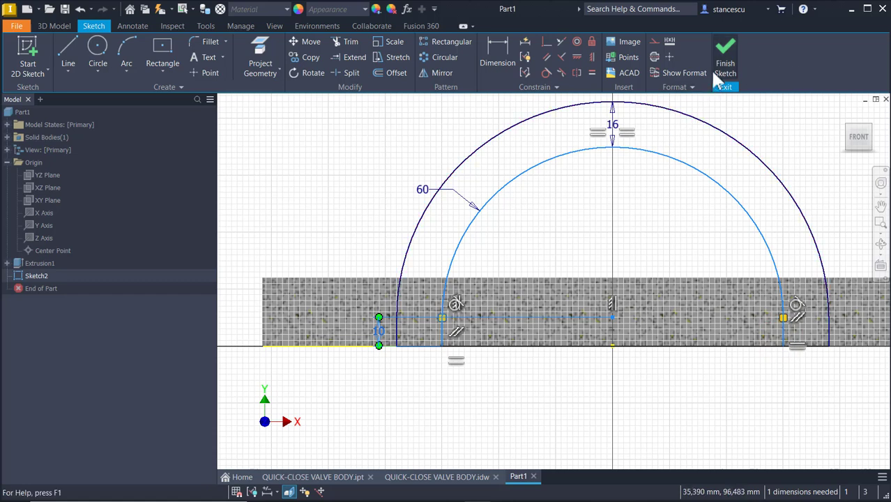
{"action": "left_click", "coordinate": [655, 42]}
{"action": "left_click", "coordinate": [355, 106]}
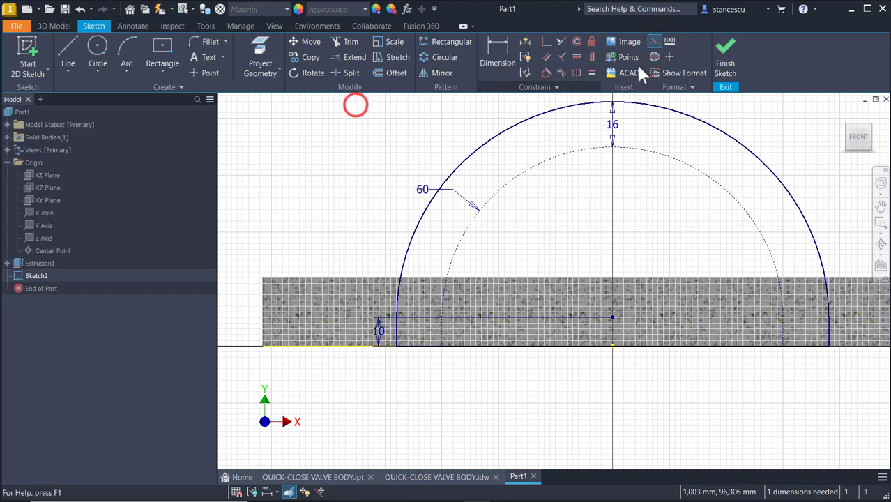
{"action": "left_click", "coordinate": [717, 58]}
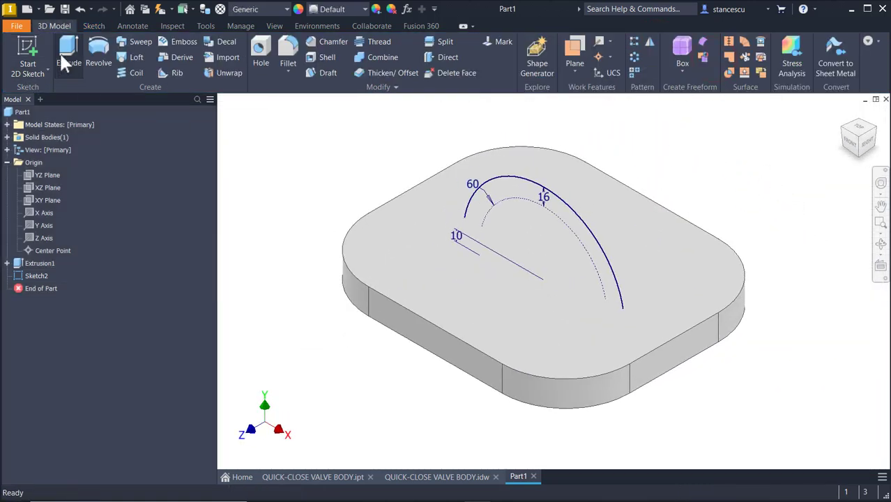
Extrude the arched profile symmetrically 110 mm, then return to the QUICK-CLOSE VALVE BODY.idw drawing.
{"action": "left_click", "coordinate": [67, 60]}
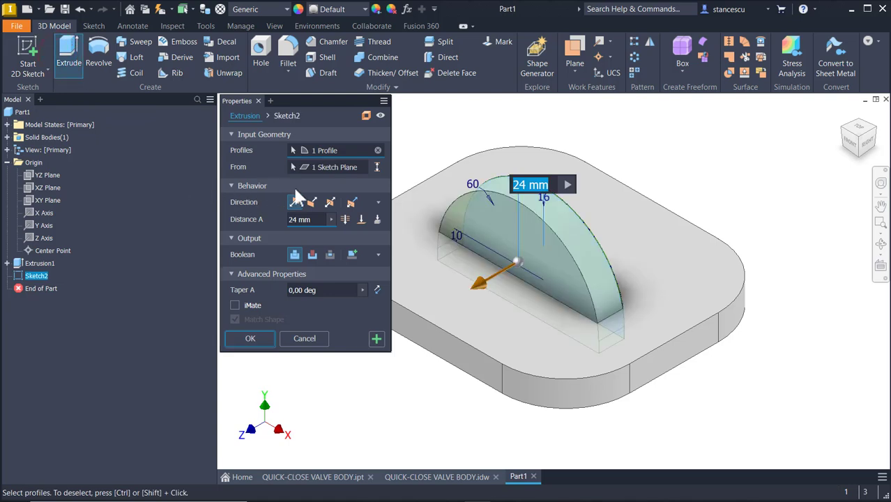
{"action": "left_click", "coordinate": [331, 203]}
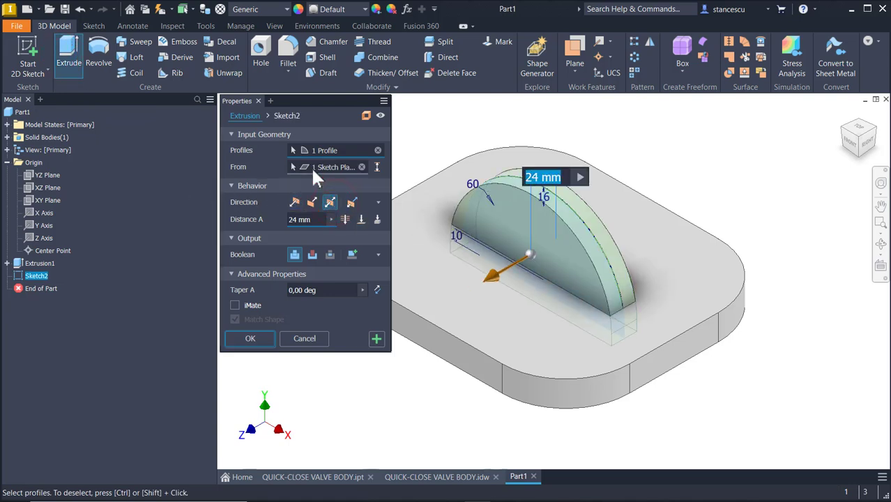
{"action": "type", "text": "110"}
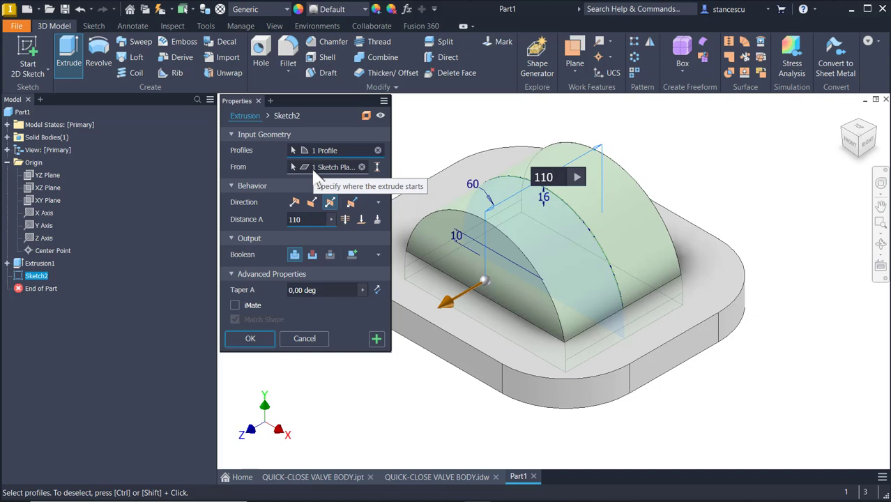
{"action": "left_click", "coordinate": [249, 339]}
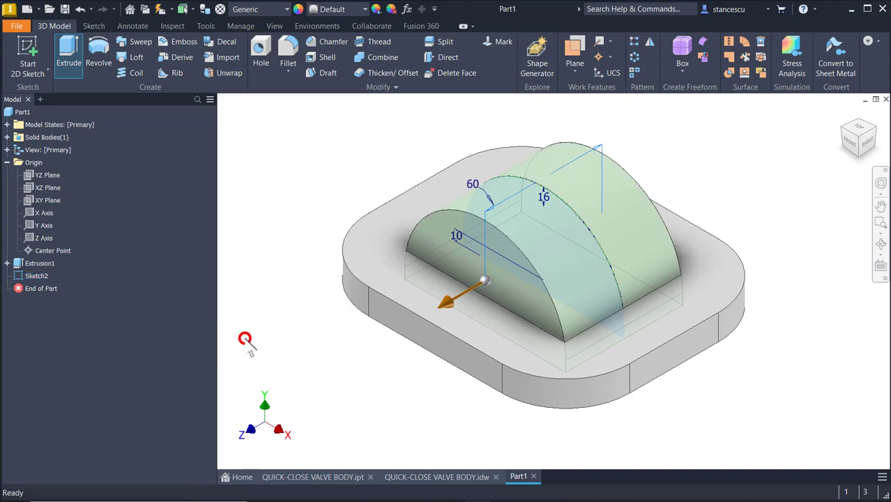
{"action": "left_click", "coordinate": [425, 478]}
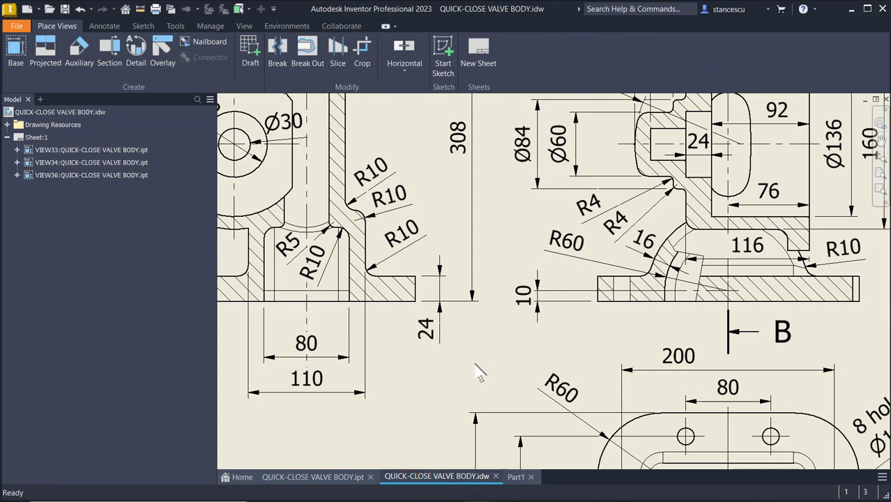
{"action": "key", "text": "Home"}
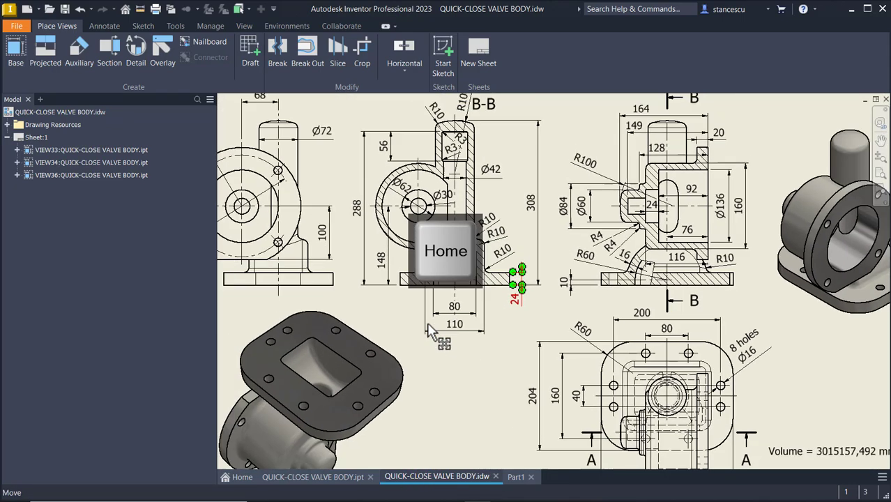
{"action": "left_click", "coordinate": [496, 405]}
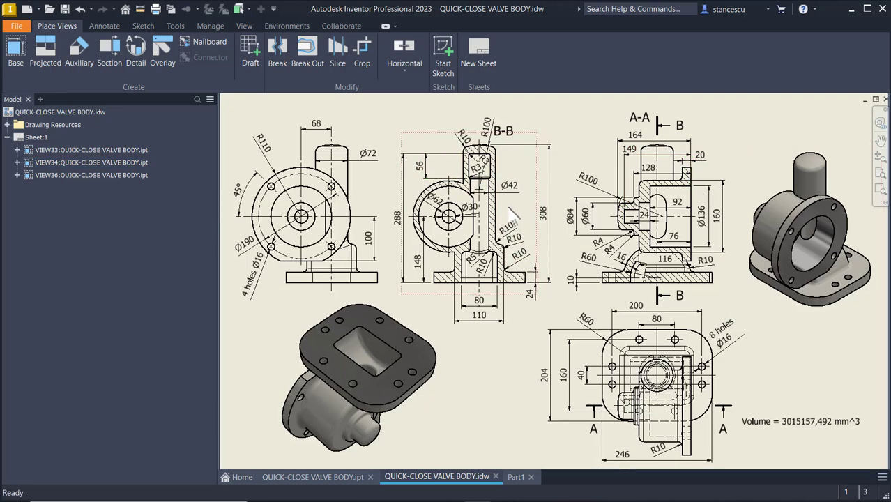
{"action": "scroll", "coordinate": [514, 215], "scroll_direction": "up", "scroll_amount": 4}
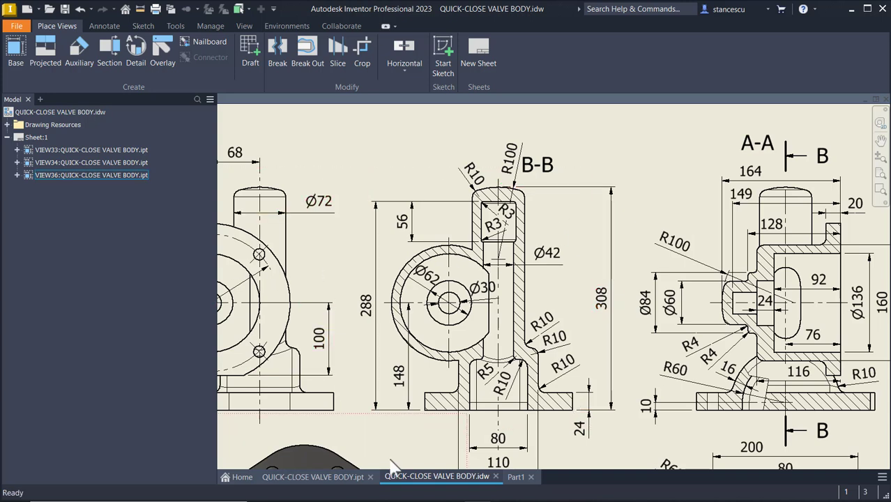
Start a new sketch on Part1's XY Plane with the part sliced open.
{"action": "left_click", "coordinate": [515, 477]}
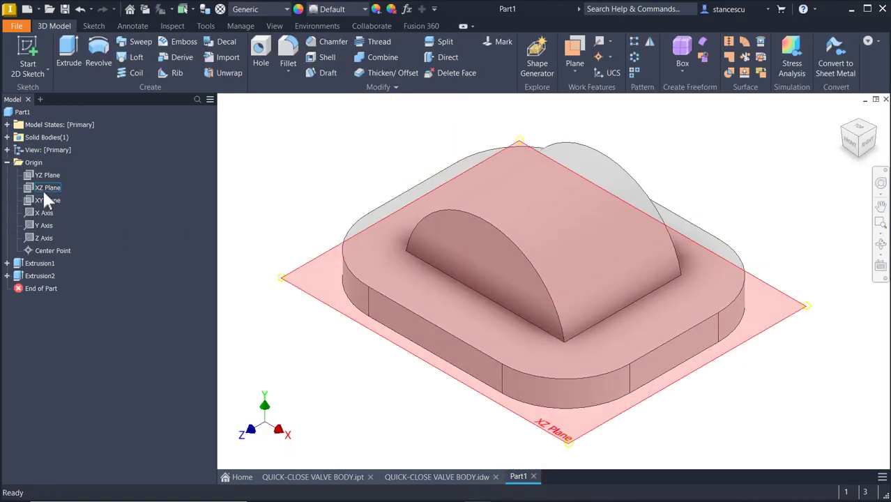
{"action": "left_click", "coordinate": [44, 196]}
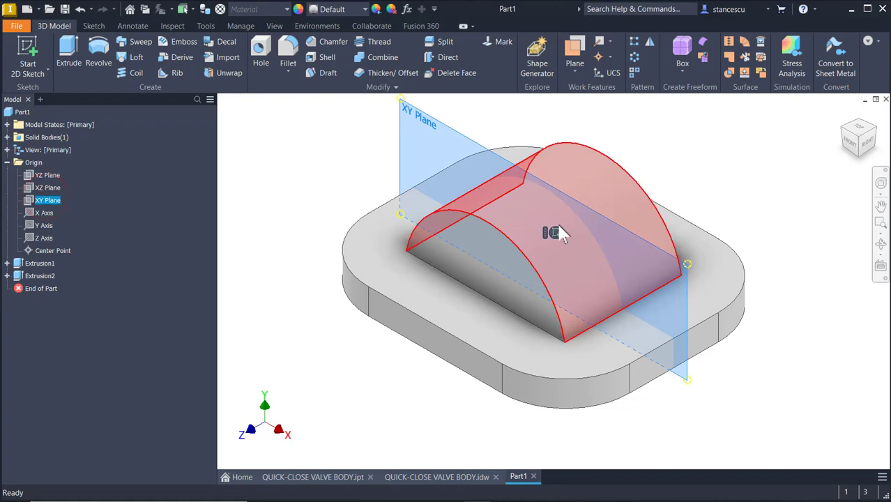
{"action": "left_click", "coordinate": [556, 232]}
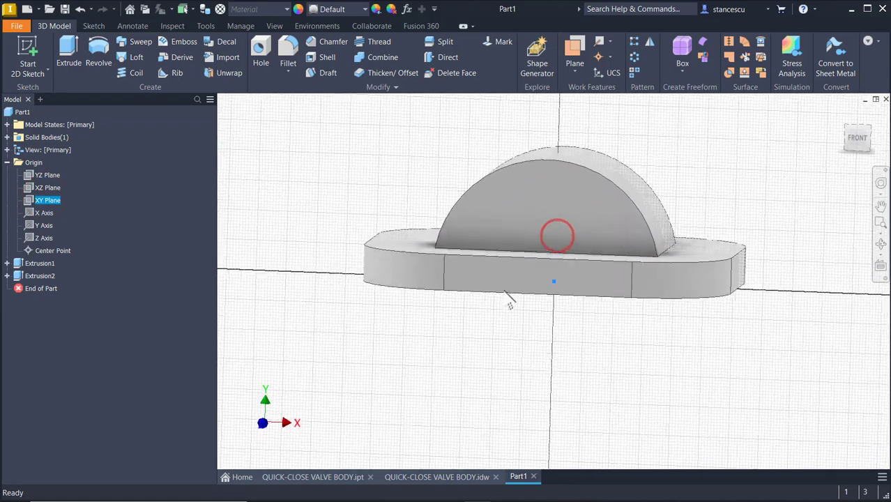
{"action": "key", "text": "F7"}
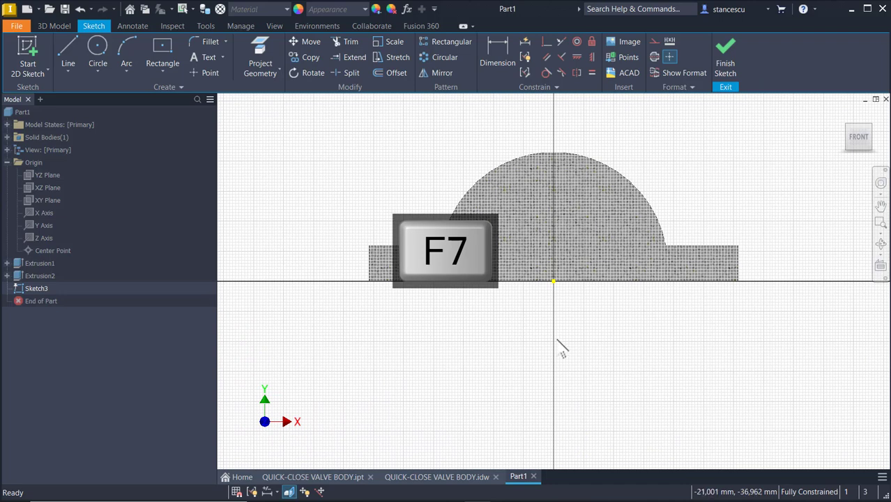
{"action": "scroll", "coordinate": [563, 349], "scroll_direction": "down", "scroll_amount": 2}
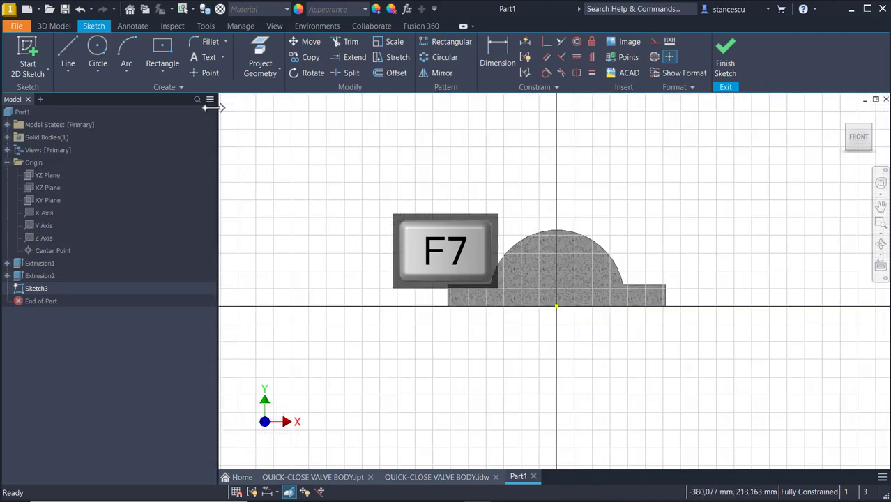
Draw a tall vertical line from below the base plate to high above the part.
{"action": "left_click", "coordinate": [64, 49]}
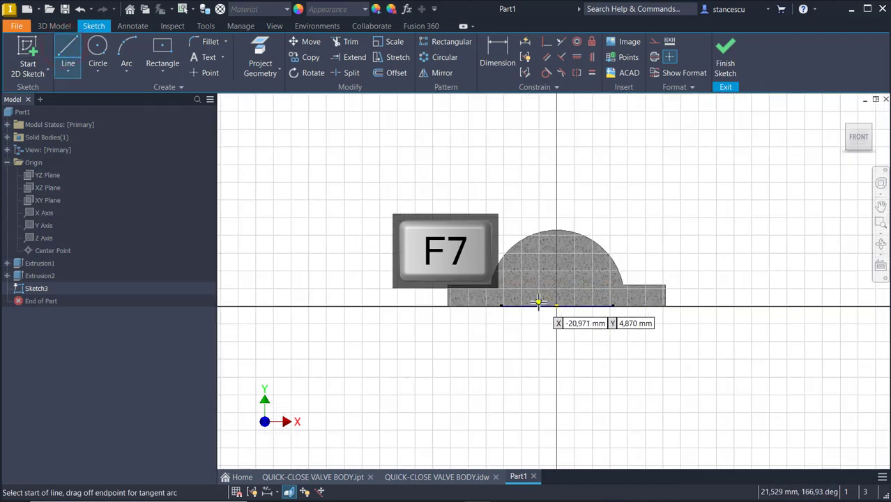
{"action": "left_click", "coordinate": [526, 318]}
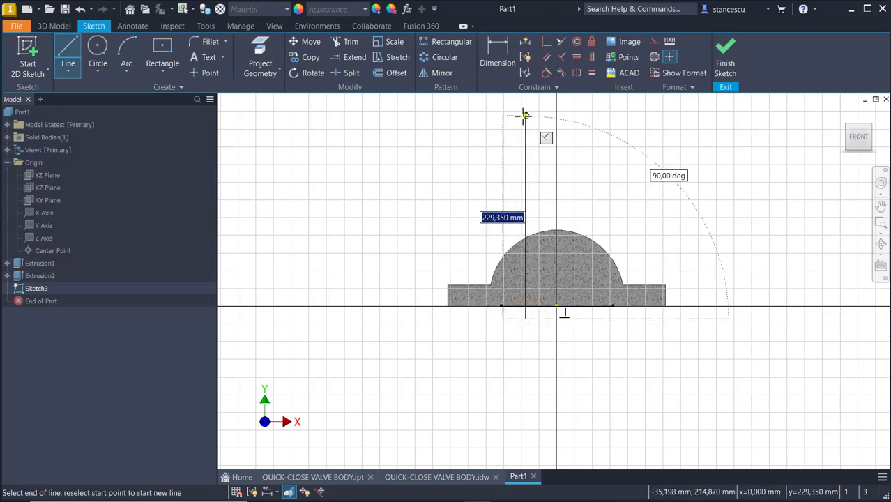
{"action": "left_click", "coordinate": [525, 115]}
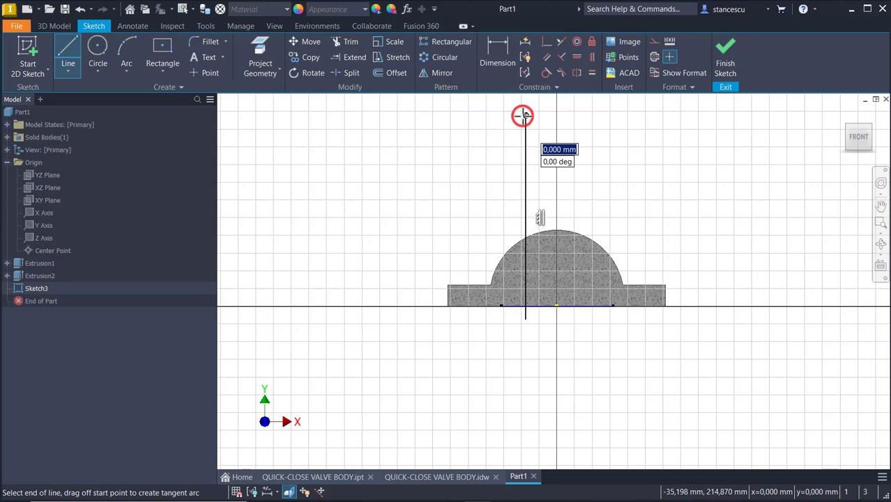
{"action": "key", "text": "Escape"}
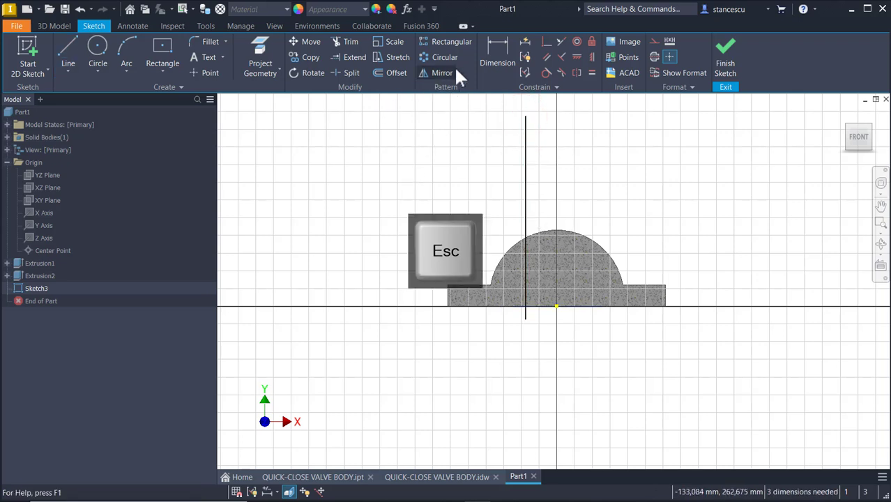
Project the Y Axis into Sketch3 as a construction centre line.
{"action": "left_click", "coordinate": [259, 43]}
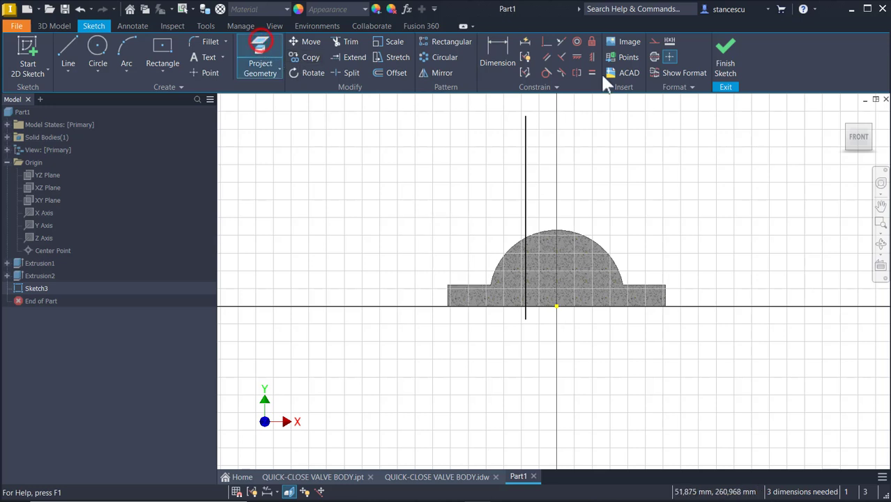
{"action": "left_click", "coordinate": [656, 58]}
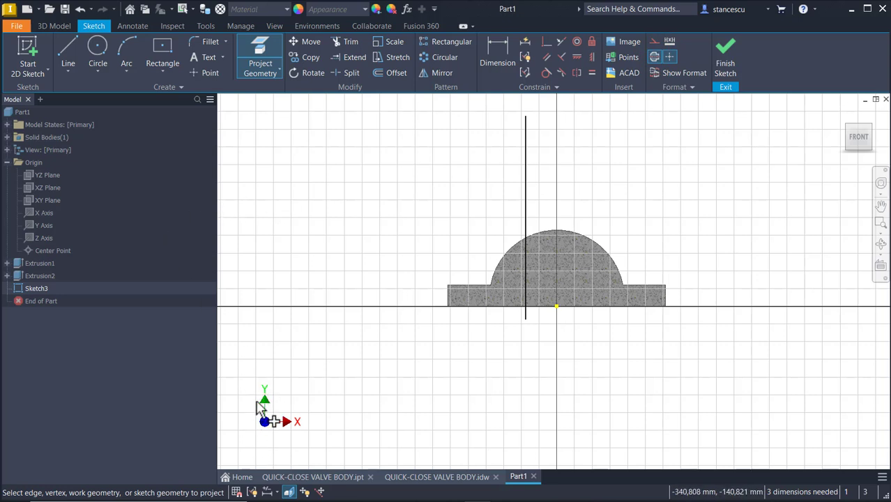
{"action": "left_click", "coordinate": [41, 225]}
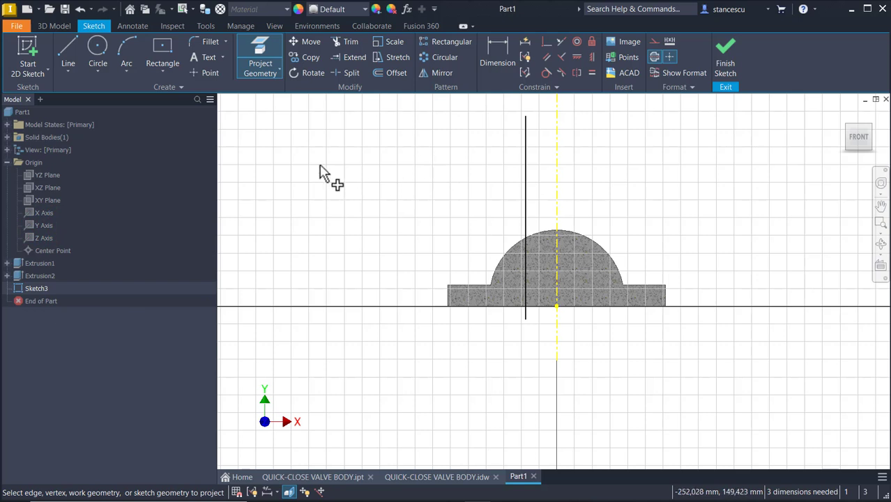
{"action": "left_click", "coordinate": [127, 50]}
Begin an arc at the vertical line's top, cancel it, and reselect the Arc tool.
{"action": "left_click", "coordinate": [527, 115]}
{"action": "scroll", "coordinate": [541, 113], "scroll_direction": "up", "scroll_amount": 3}
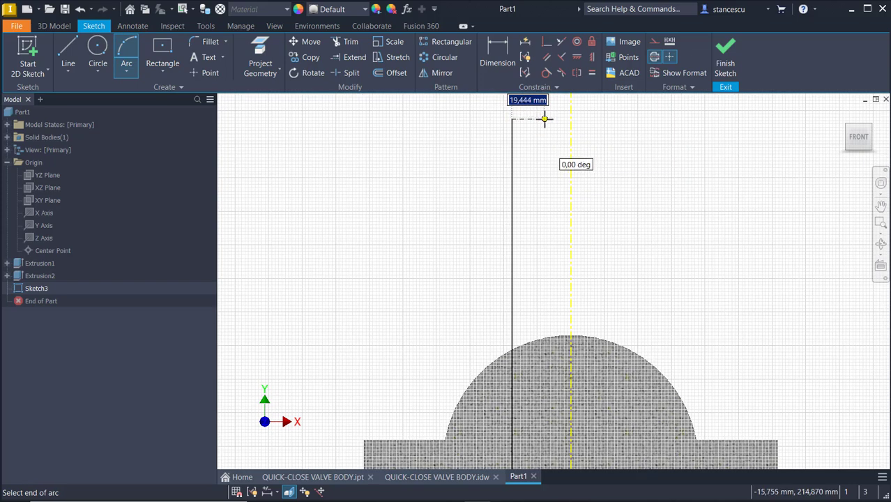
{"action": "key", "text": "Escape"}
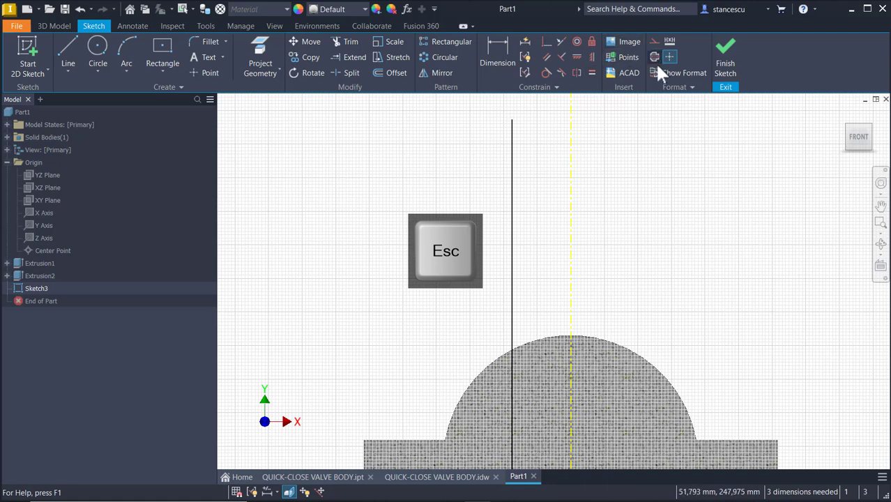
{"action": "left_click", "coordinate": [654, 145]}
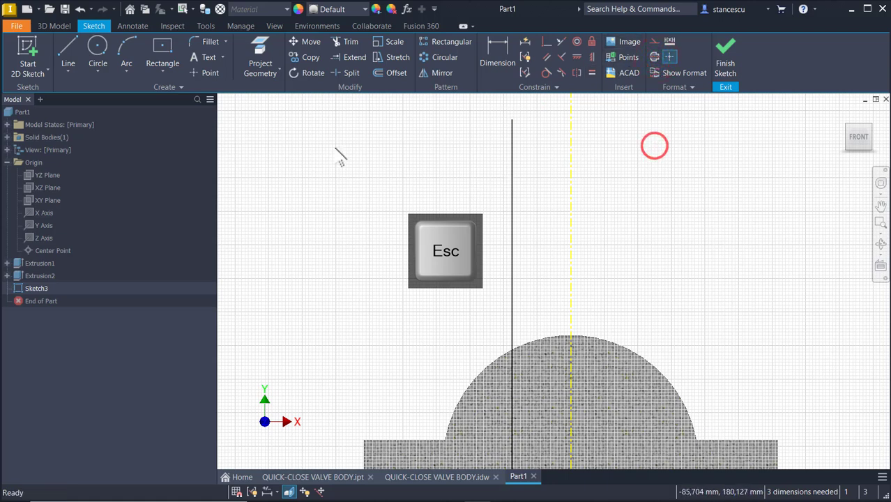
{"action": "left_click", "coordinate": [68, 46]}
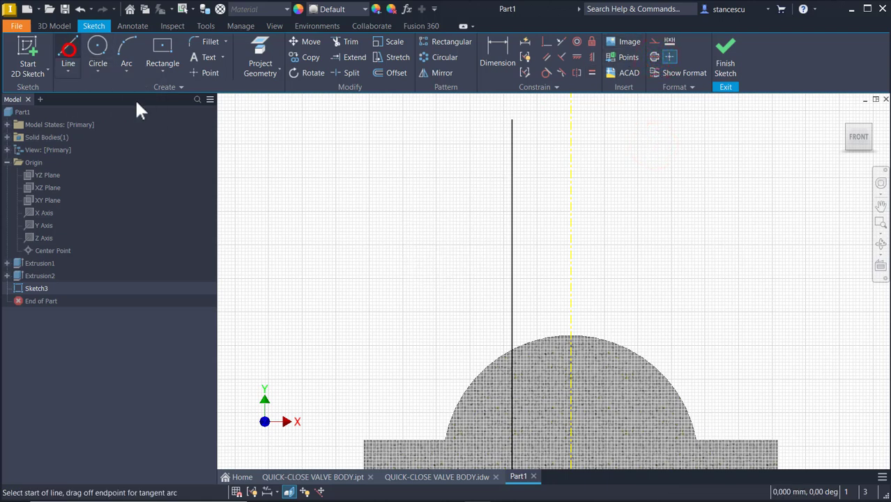
{"action": "left_click", "coordinate": [131, 47]}
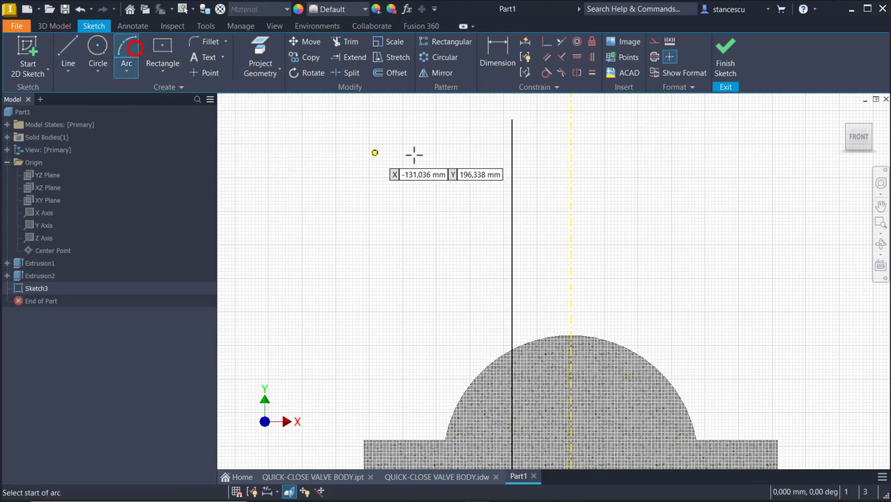
Draw an arc from the vertical line's top to the Y axis with radius 100.
{"action": "left_click", "coordinate": [512, 119]}
{"action": "middle_click_drag", "start_coordinate": [527, 120], "coordinate": [521, 184]}
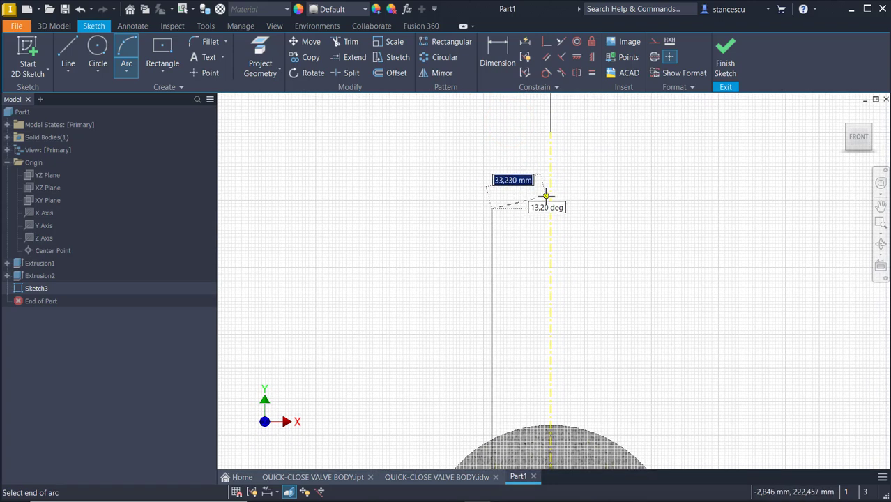
{"action": "left_click", "coordinate": [551, 180]}
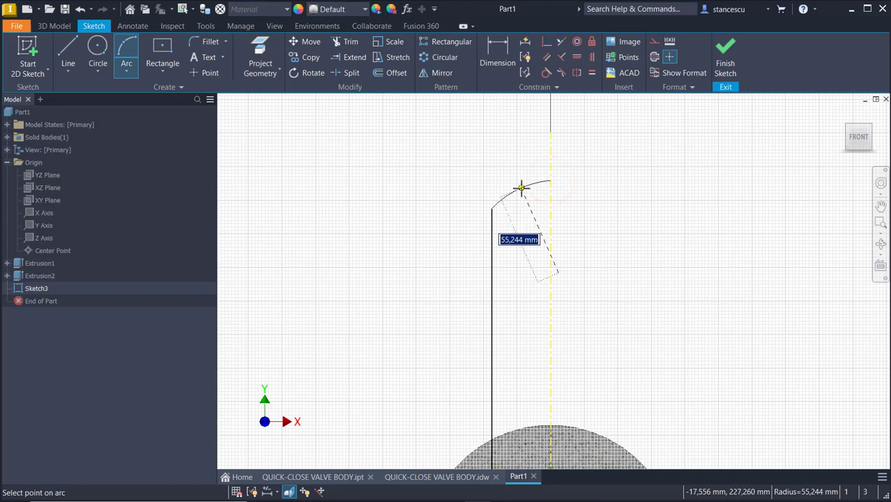
{"action": "type", "text": "100"}
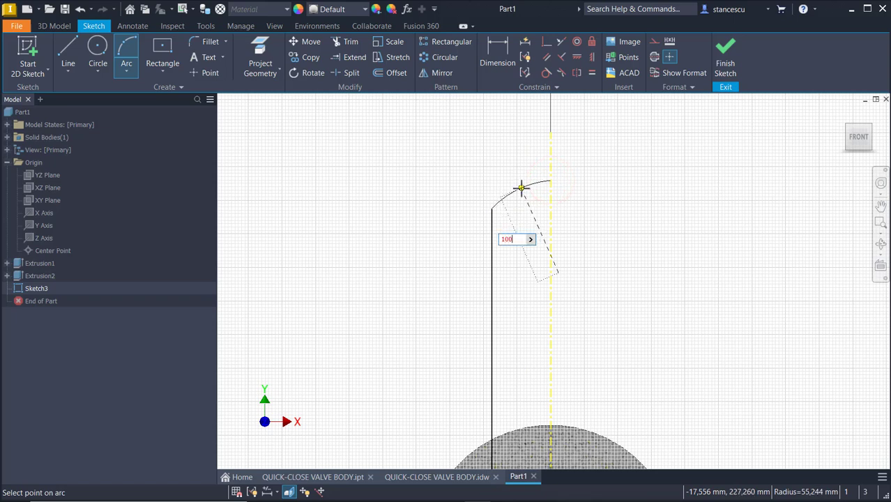
{"action": "key", "text": "Return"}
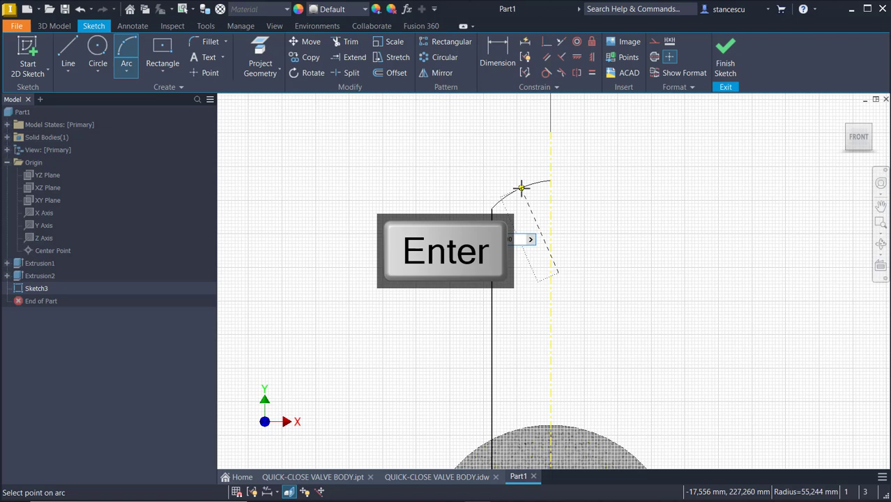
{"action": "left_click", "coordinate": [522, 188]}
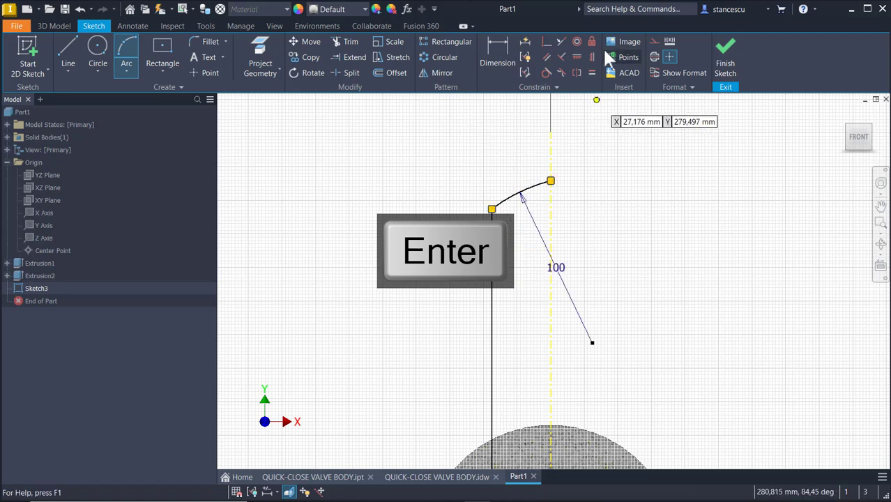
Make the arc's centre point coincident with the projected Y-axis centreline.
{"action": "left_click", "coordinate": [543, 41]}
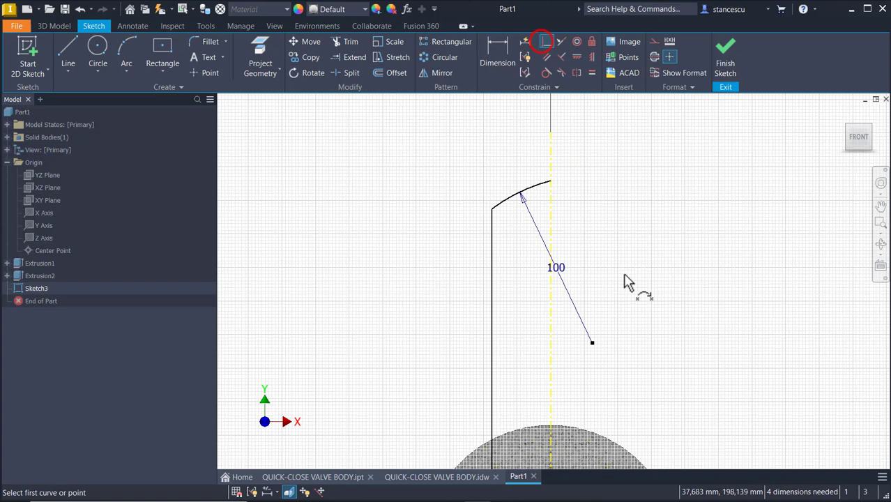
{"action": "left_click", "coordinate": [592, 342]}
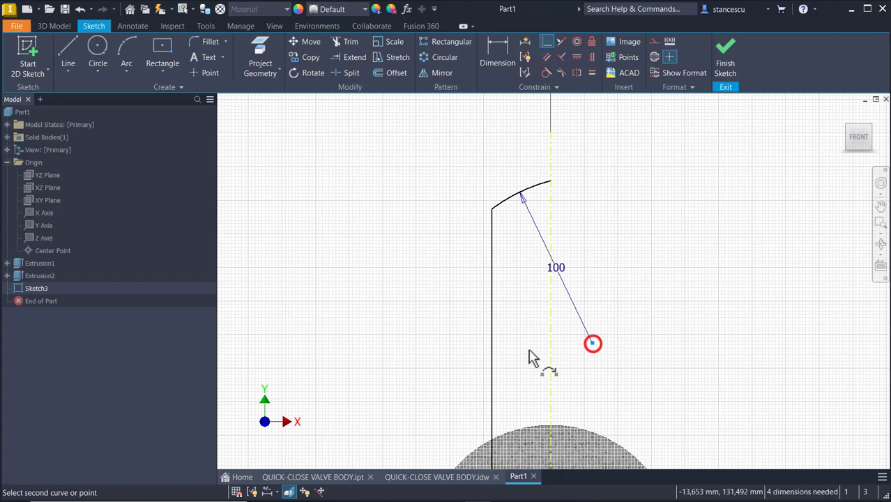
{"action": "left_click", "coordinate": [552, 378]}
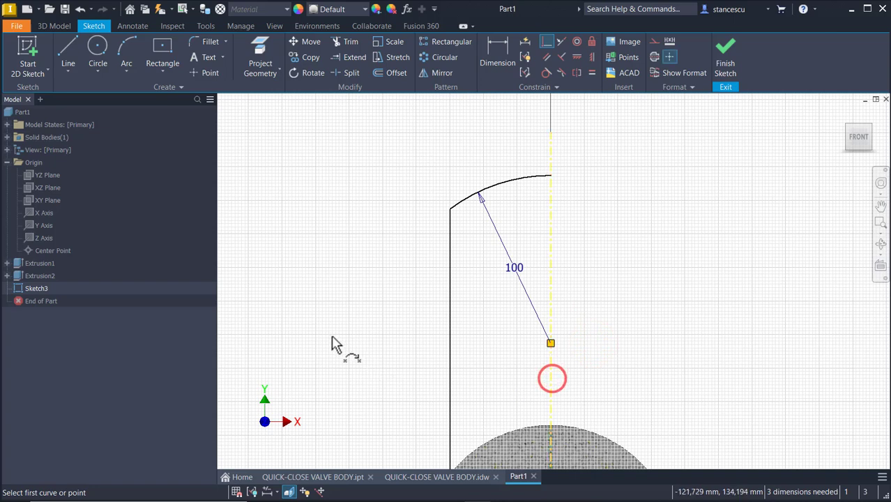
Dimension the left vertical line about the centreline as a Ø72 diameter.
{"action": "left_click", "coordinate": [504, 68]}
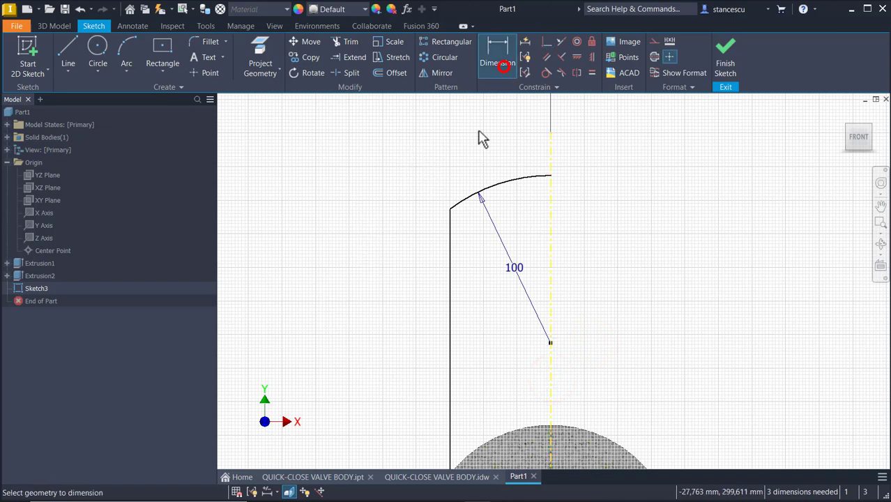
{"action": "left_click", "coordinate": [449, 284]}
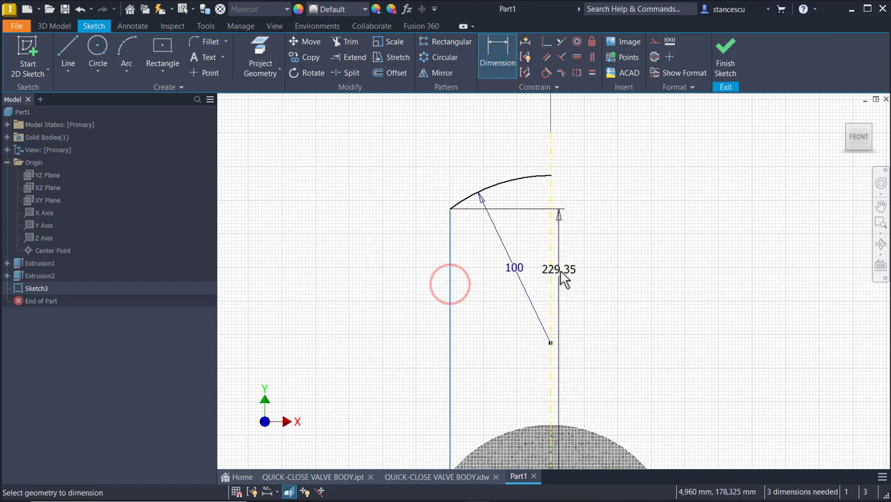
{"action": "left_click", "coordinate": [551, 271]}
{"action": "left_click", "coordinate": [509, 142]}
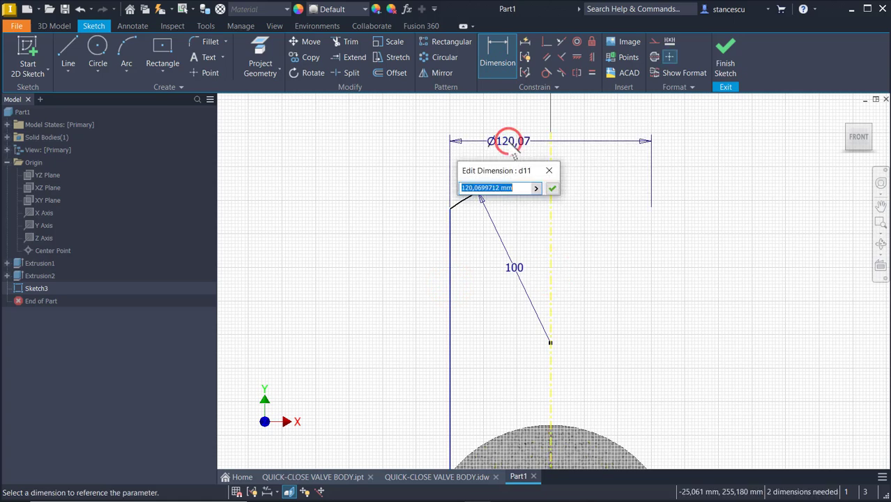
{"action": "type", "text": "72"}
{"action": "key", "text": "Return"}
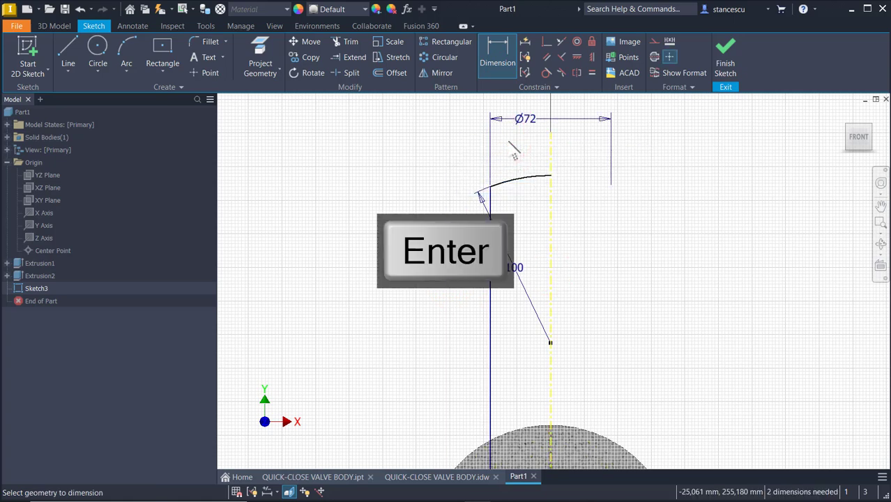
{"action": "middle_click_drag", "start_coordinate": [452, 347], "coordinate": [491, 144]}
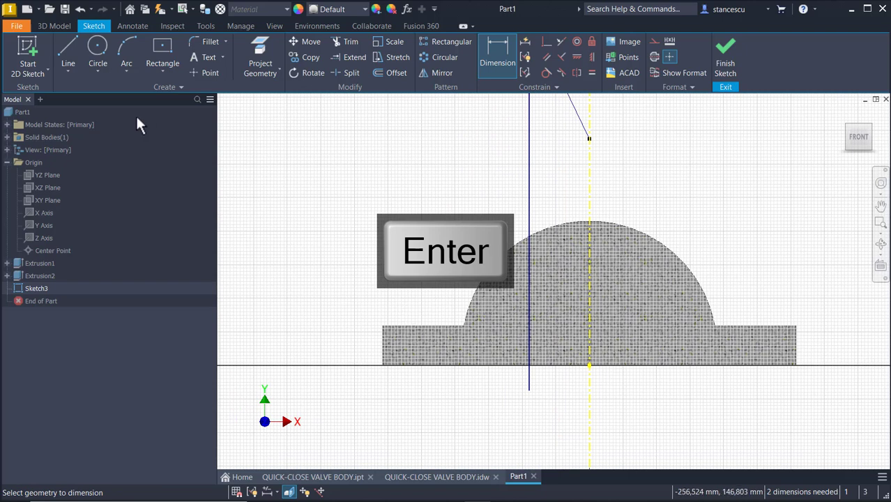
Draw a 36 mm bottom line from the sketch origin to the vertical line.
{"action": "left_click", "coordinate": [66, 47]}
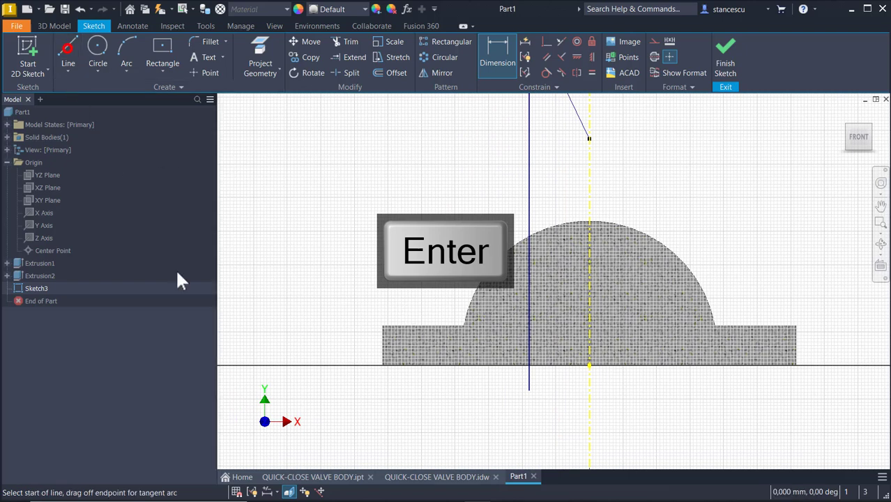
{"action": "left_click", "coordinate": [589, 364]}
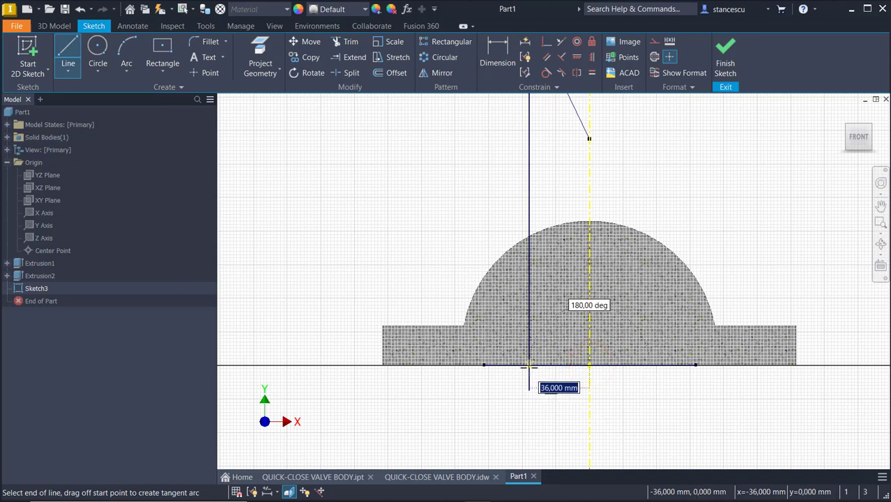
{"action": "left_click", "coordinate": [529, 365]}
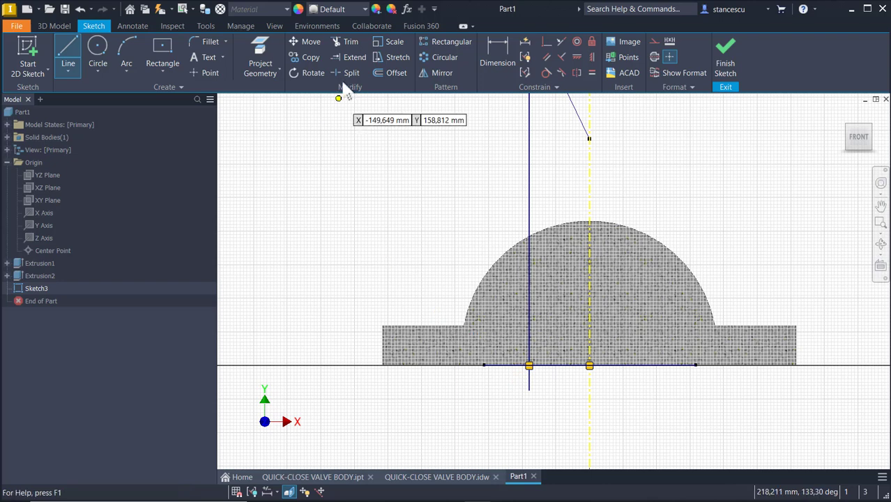
Trim the vertical line's stub below the base line and zoom back out to the arc.
{"action": "left_click", "coordinate": [337, 46]}
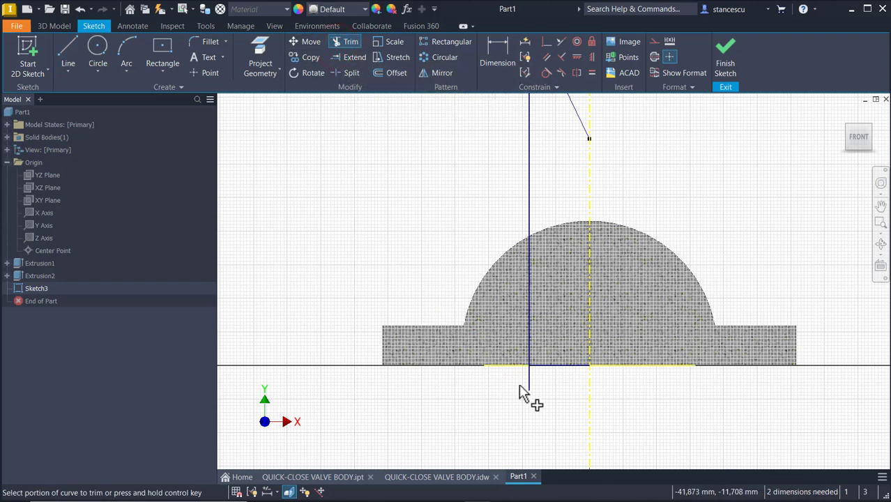
{"action": "left_click", "coordinate": [528, 386]}
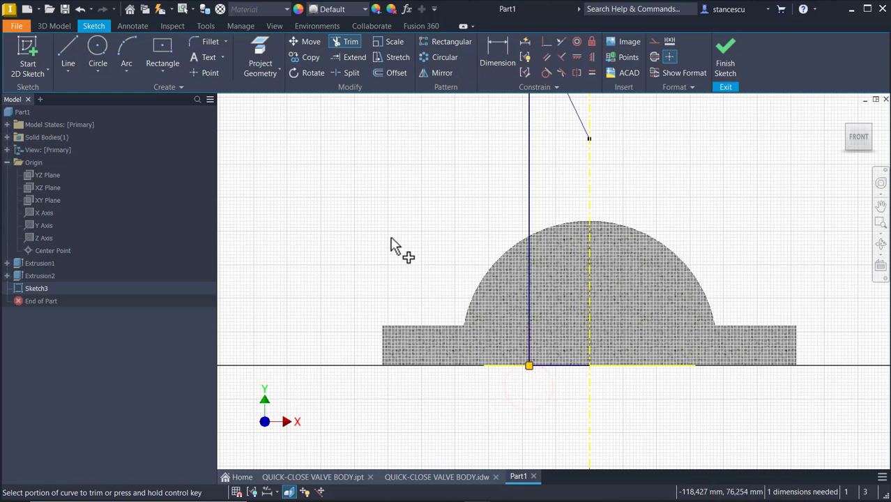
{"action": "scroll", "coordinate": [397, 249], "scroll_direction": "up", "scroll_amount": 3}
{"action": "mouse_move", "coordinate": [397, 249]}
{"action": "middle_mouse_down"}
{"action": "mouse_move", "coordinate": [385, 432]}
{"action": "mouse_move", "coordinate": [393, 332]}
{"action": "middle_mouse_up"}
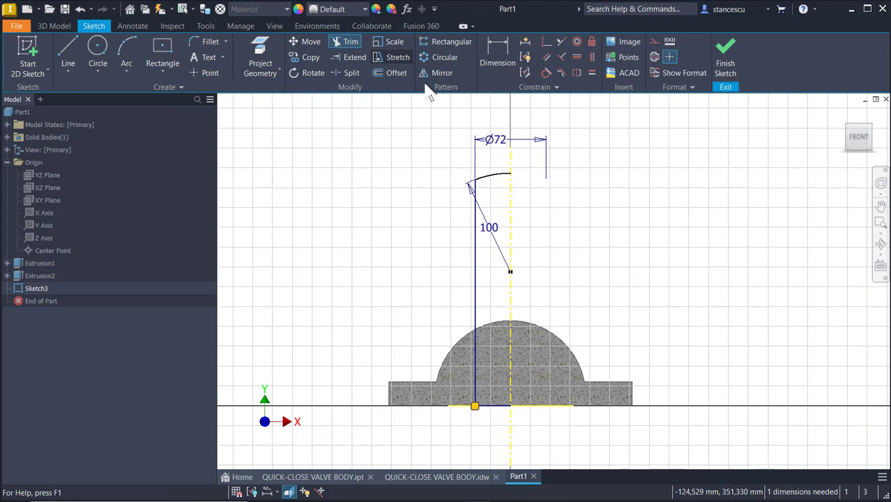
Dimension the bottom line to the arc's top end at 308, then finish Sketch3.
{"action": "left_click", "coordinate": [495, 63]}
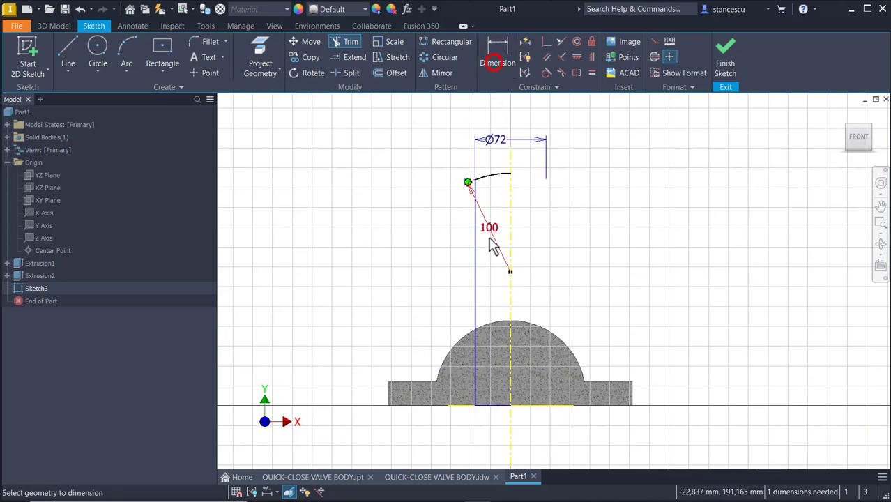
{"action": "left_click", "coordinate": [500, 406]}
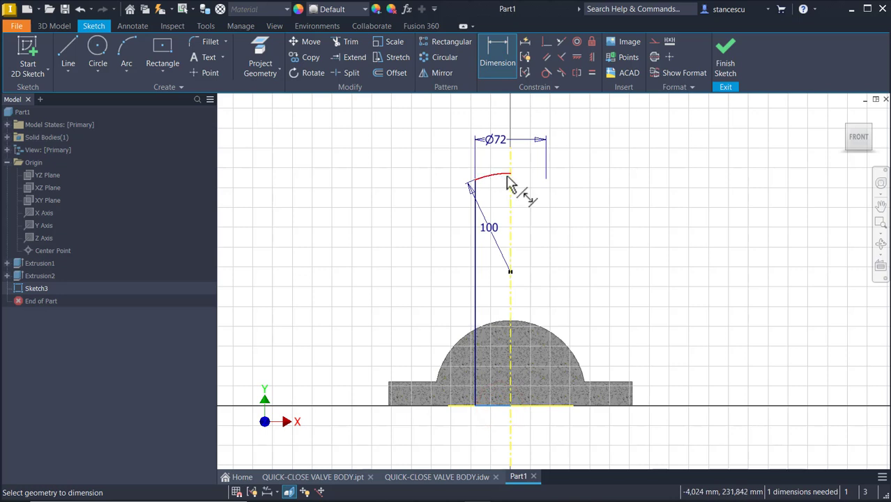
{"action": "left_click", "coordinate": [510, 173]}
{"action": "left_click", "coordinate": [667, 314]}
{"action": "type", "text": "308"}
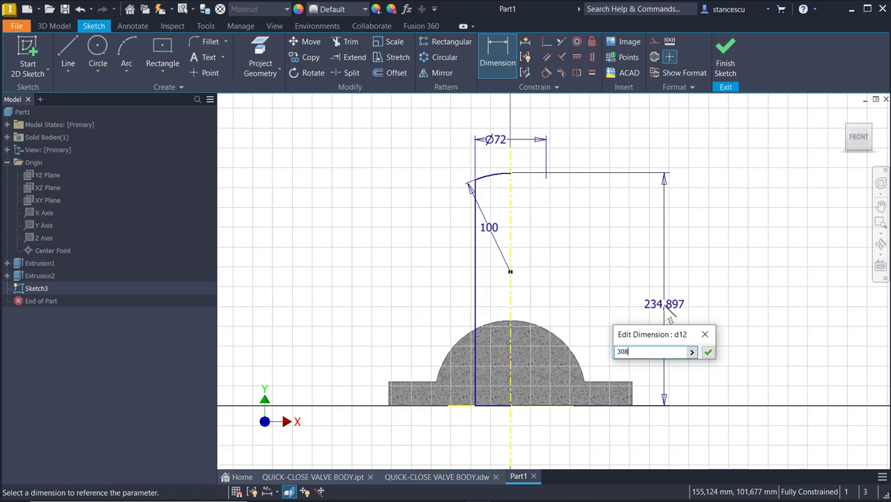
{"action": "key", "text": "Return"}
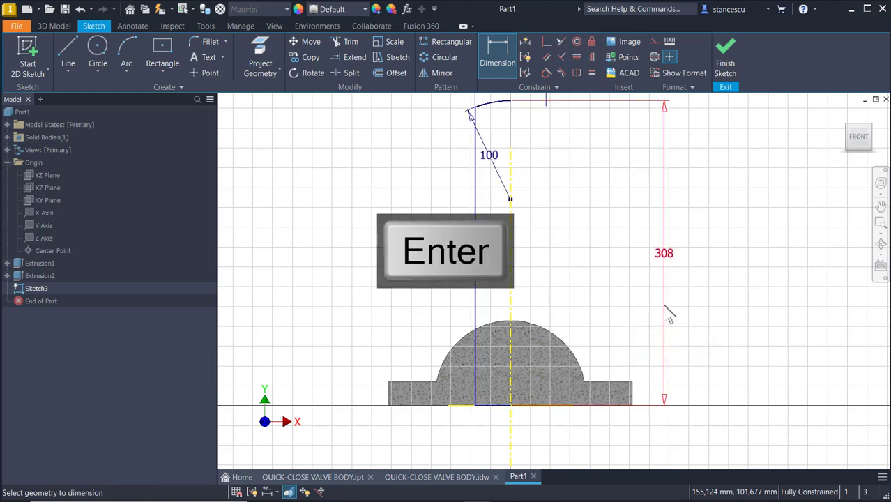
{"action": "left_click", "coordinate": [725, 58]}
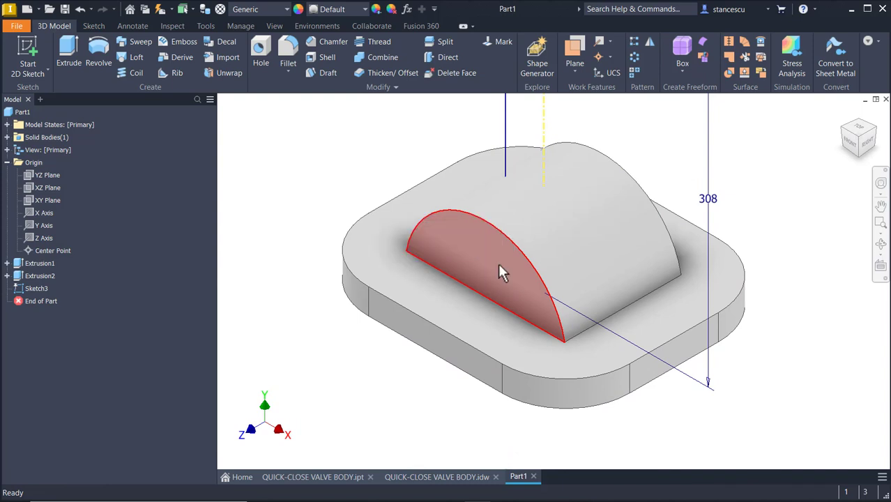
Revolve Sketch3 a full 360° into the tower column, then show the QUICK-CLOSE VALVE BODY.idw drawing.
{"action": "key", "text": "Home"}
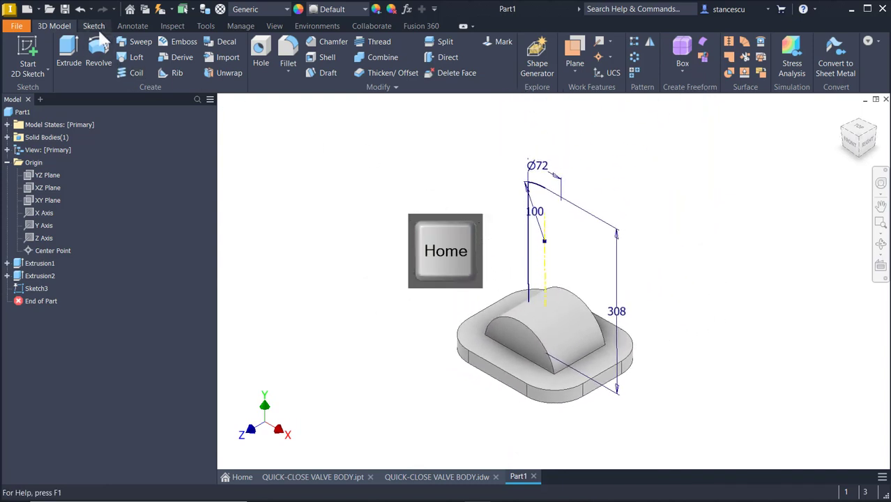
{"action": "left_click", "coordinate": [100, 61]}
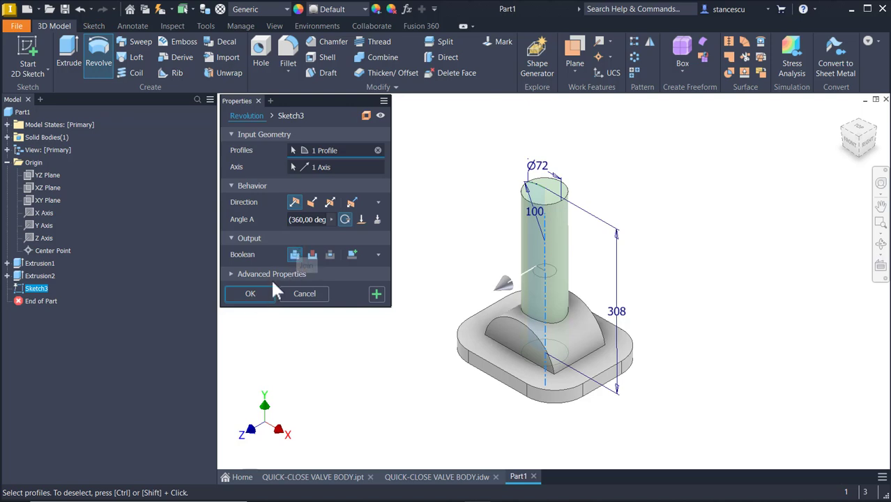
{"action": "left_click", "coordinate": [251, 294]}
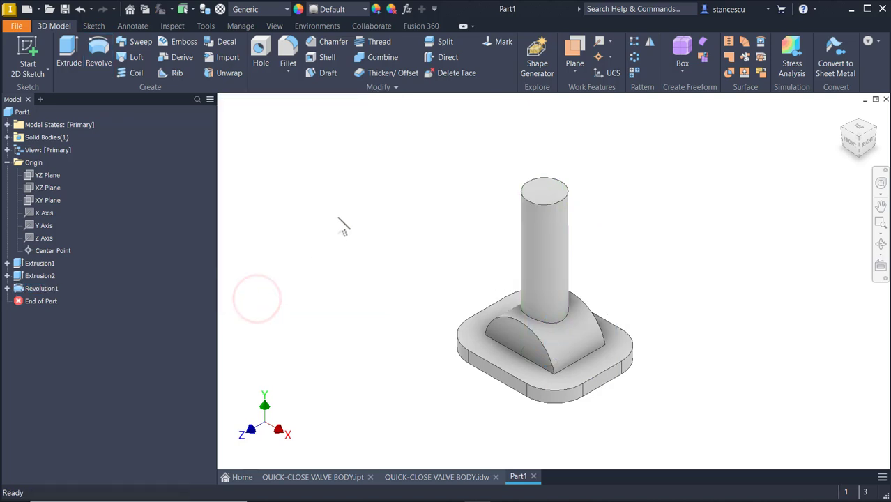
{"action": "key", "text": "F6"}
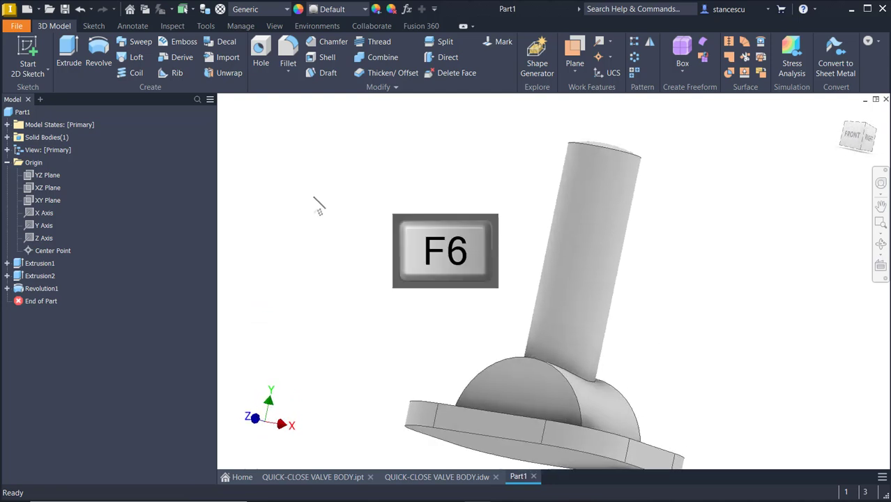
{"action": "left_click", "coordinate": [399, 382]}
{"action": "left_click", "coordinate": [454, 479]}
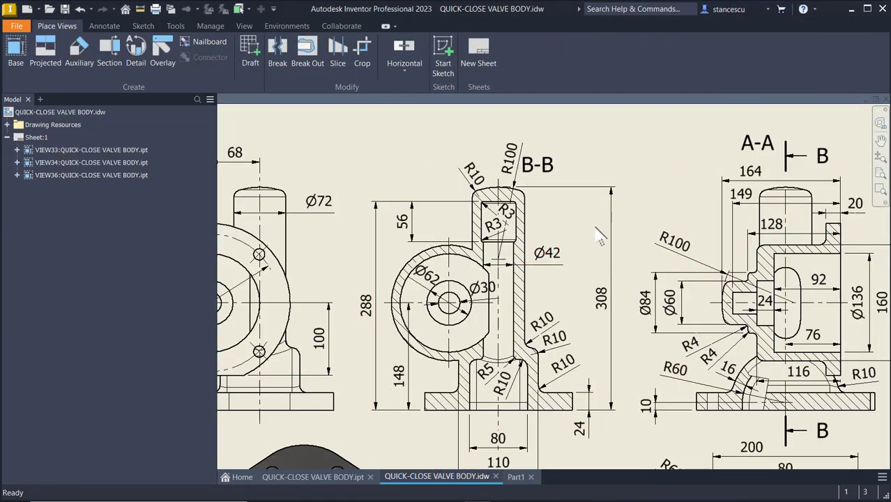
Inspect the drawing's side view, section A-A and the 68 dimension, then return to Part1.
{"action": "middle_click_drag", "start_coordinate": [462, 277], "coordinate": [617, 264]}
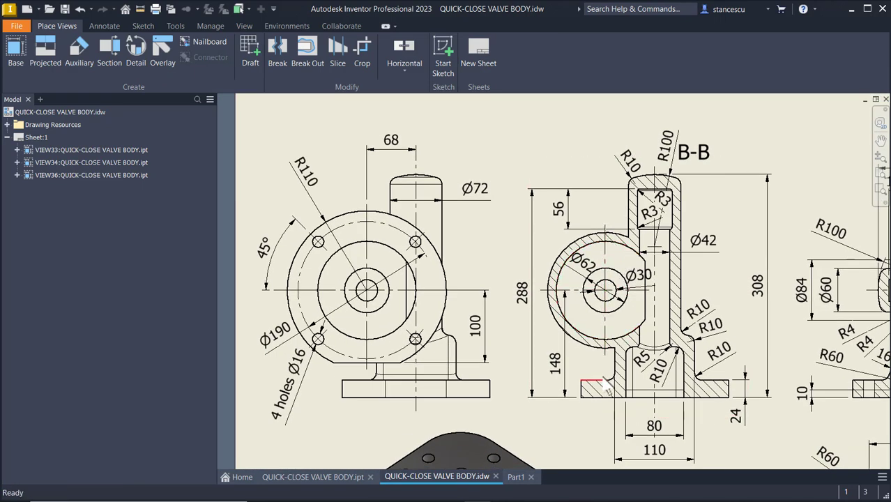
{"action": "mouse_move", "coordinate": [662, 279]}
{"action": "middle_mouse_down"}
{"action": "mouse_move", "coordinate": [507, 284]}
{"action": "mouse_move", "coordinate": [661, 317]}
{"action": "middle_mouse_up"}
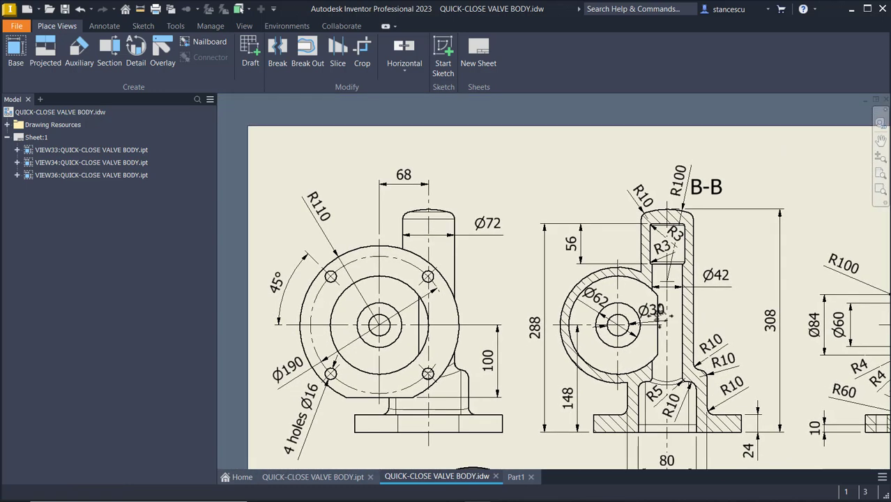
{"action": "left_click", "coordinate": [411, 186]}
{"action": "middle_click_drag", "start_coordinate": [683, 342], "coordinate": [283, 332]}
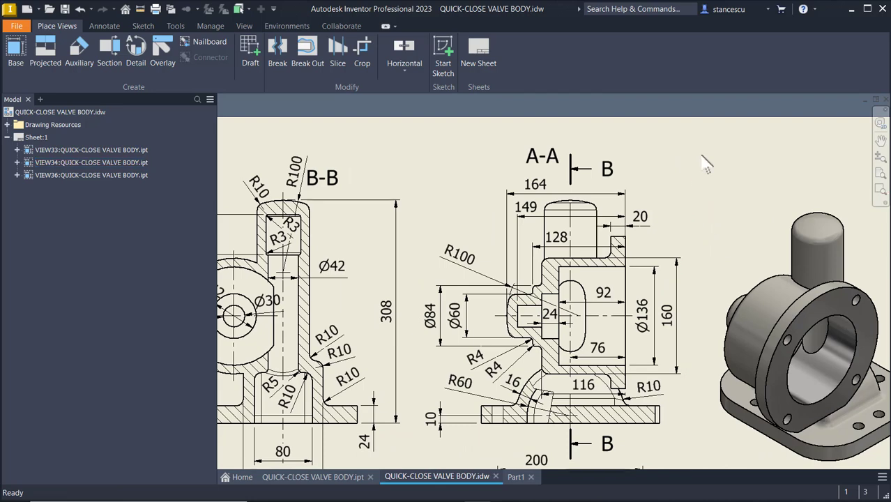
{"action": "left_click", "coordinate": [516, 478]}
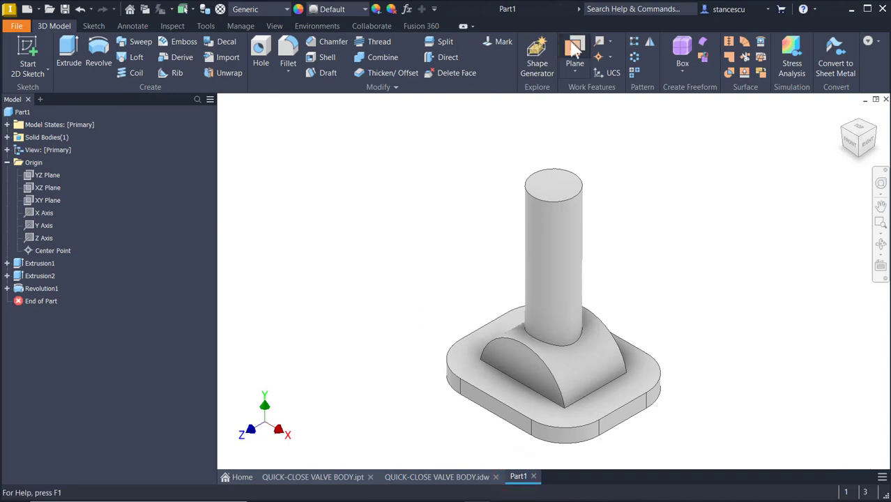
Create Work Plane1 offset 68 mm from the XY Plane.
{"action": "left_click", "coordinate": [572, 45]}
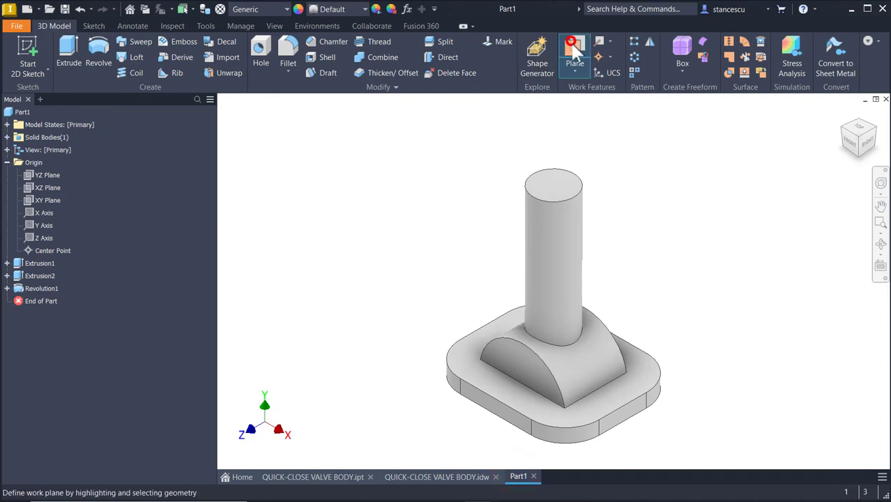
{"action": "left_click", "coordinate": [46, 199]}
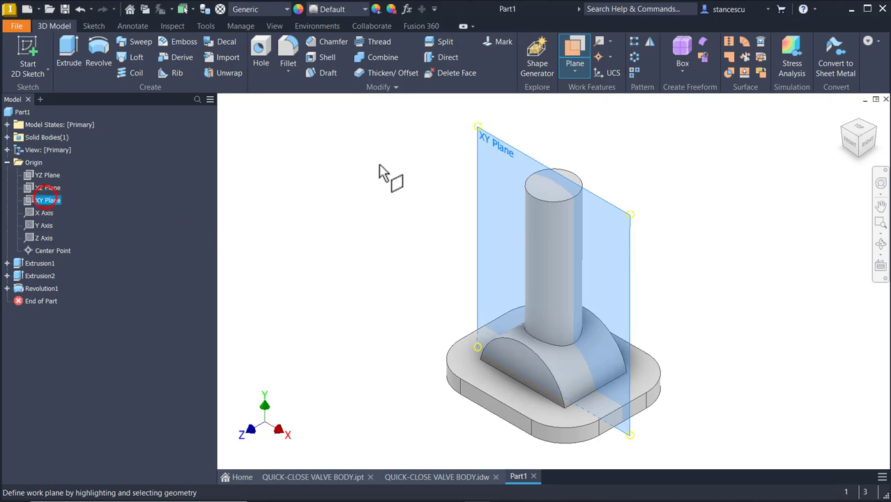
{"action": "left_click_drag", "start_coordinate": [506, 144], "coordinate": [484, 167]}
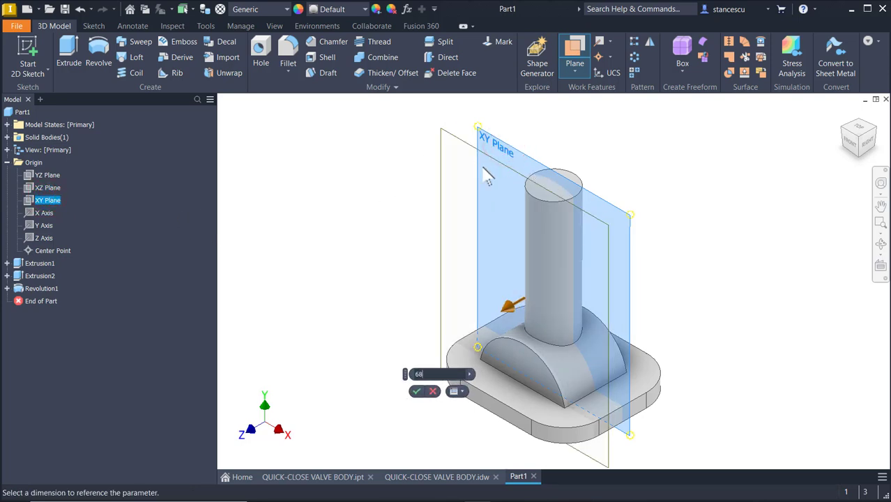
{"action": "key", "text": "Return"}
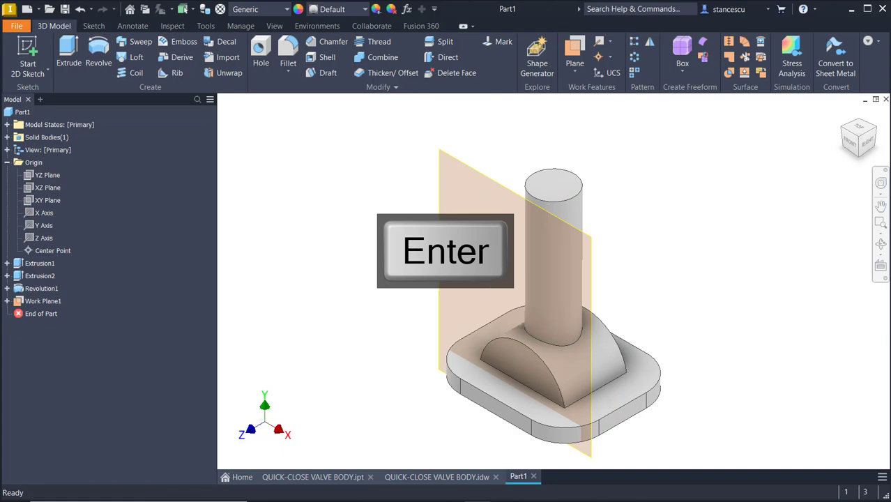
Start a new sketch on Work Plane1, then view section B-B on the valve body drawing.
{"action": "left_click", "coordinate": [478, 177]}
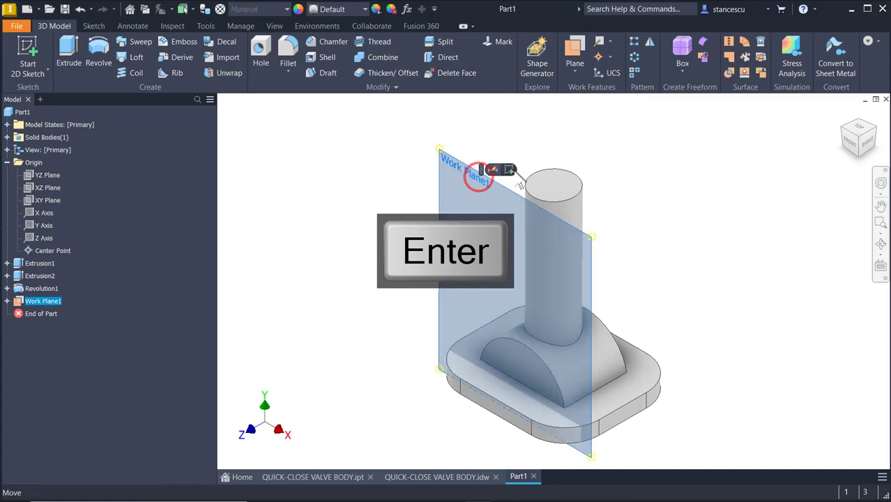
{"action": "left_click", "coordinate": [510, 170]}
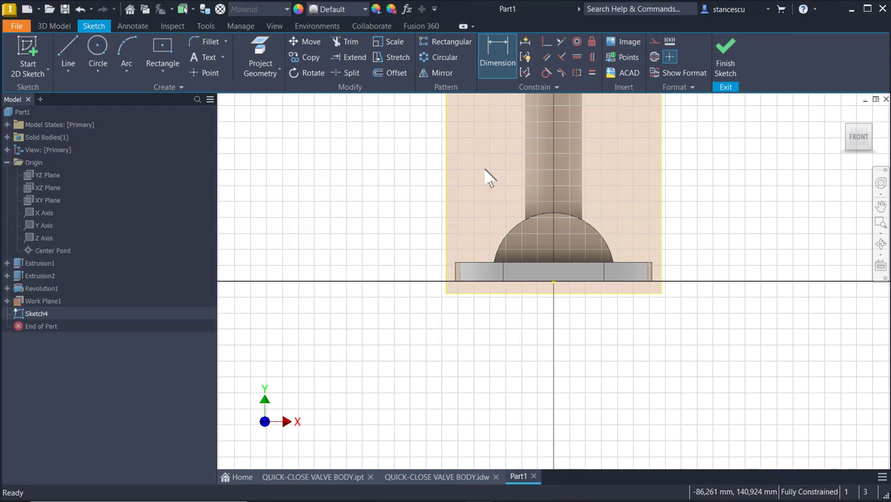
{"action": "middle_click_drag", "start_coordinate": [342, 247], "coordinate": [347, 322]}
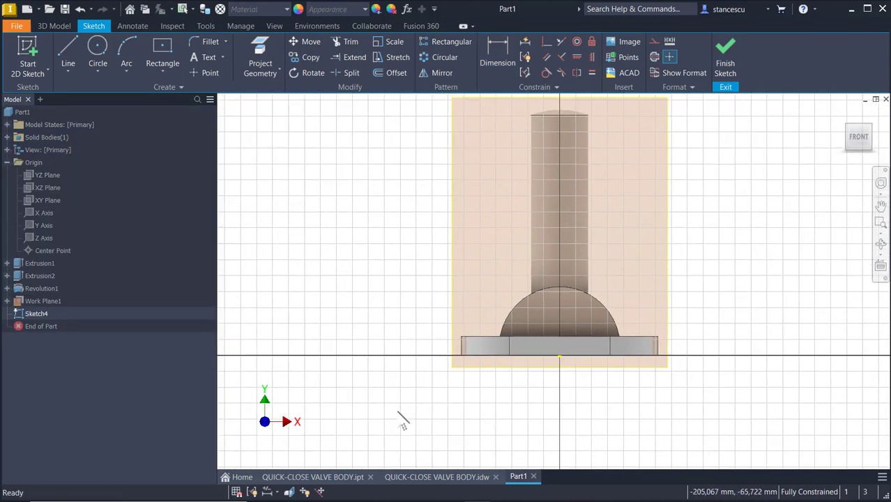
{"action": "left_click", "coordinate": [471, 477]}
{"action": "middle_click_drag", "start_coordinate": [463, 373], "coordinate": [750, 349]}
{"action": "mouse_move", "coordinate": [660, 338]}
{"action": "middle_mouse_down"}
{"action": "mouse_move", "coordinate": [807, 331]}
{"action": "mouse_move", "coordinate": [667, 332]}
{"action": "middle_mouse_up"}
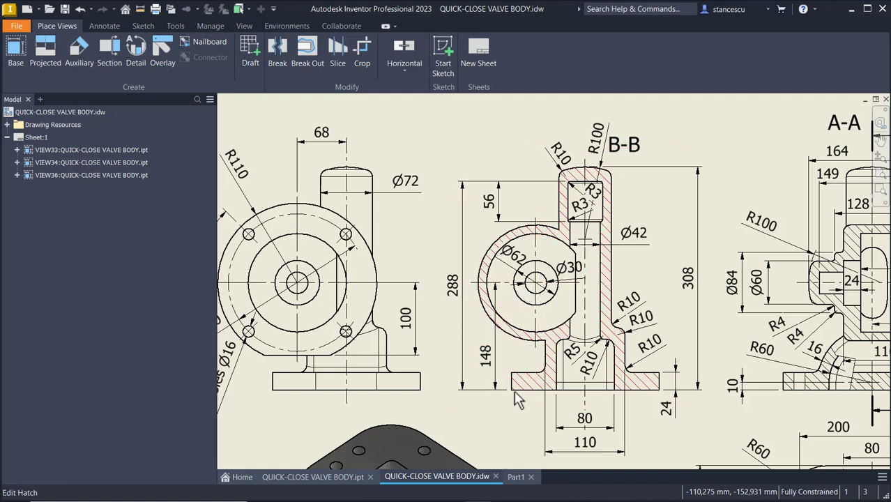
{"action": "mouse_move", "coordinate": [657, 352]}
{"action": "middle_mouse_down"}
{"action": "mouse_move", "coordinate": [520, 327]}
{"action": "mouse_move", "coordinate": [455, 327]}
{"action": "mouse_move", "coordinate": [396, 302]}
{"action": "mouse_move", "coordinate": [310, 295]}
{"action": "middle_mouse_up"}
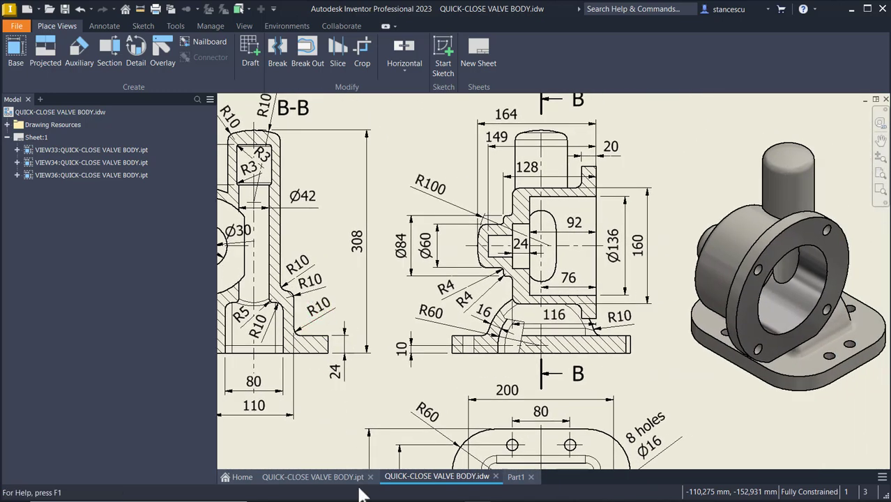
{"action": "middle_click_drag", "start_coordinate": [540, 307], "coordinate": [544, 357]}
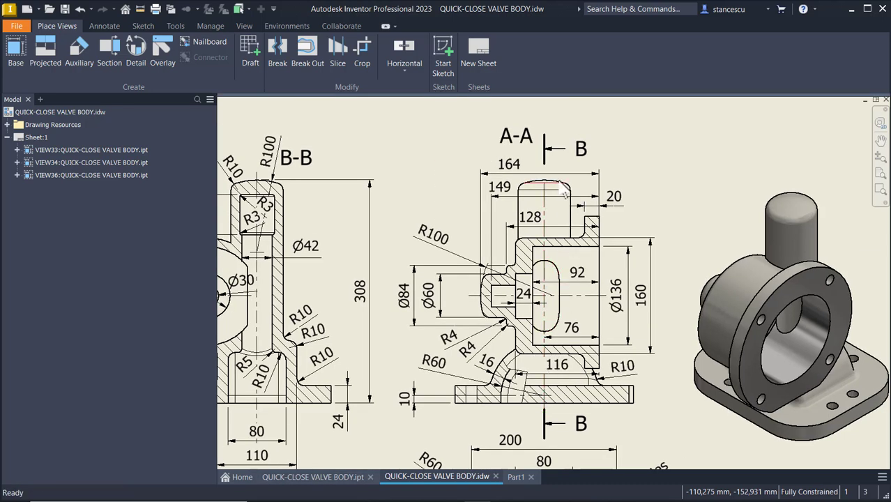
{"action": "left_click", "coordinate": [524, 162]}
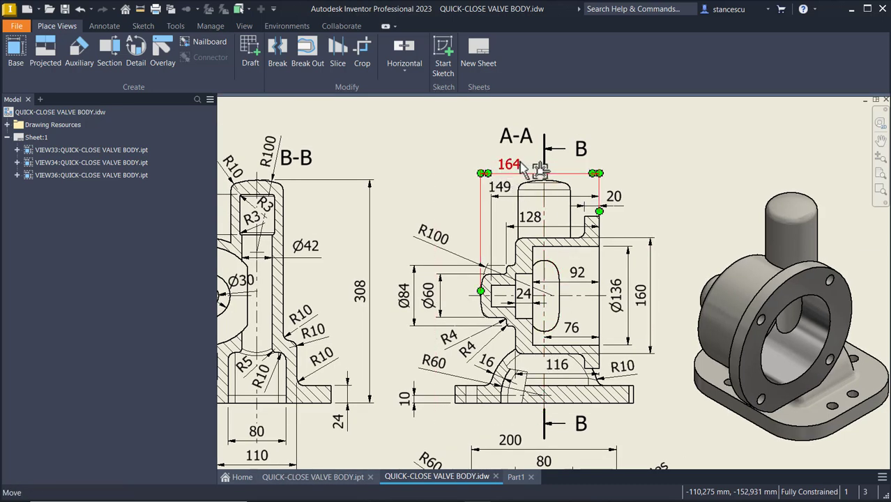
{"action": "key", "text": "Escape"}
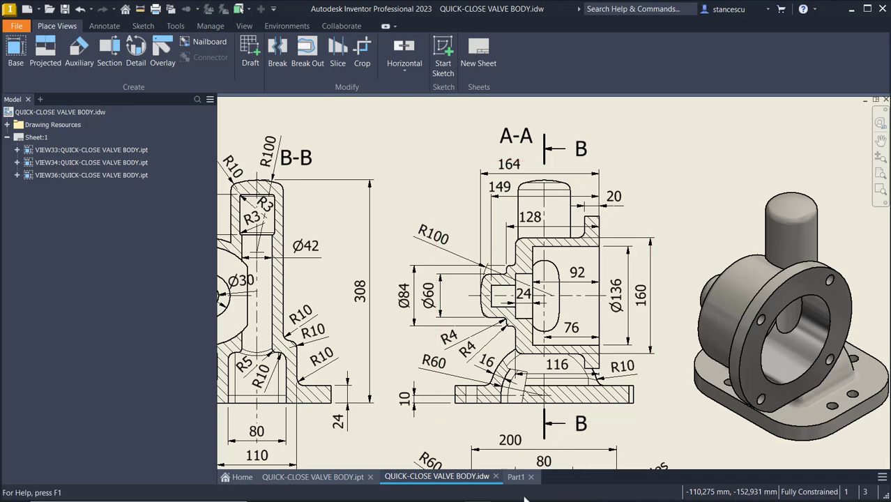
Back in Part1, draw a 164 mm horizontal line in the sketch.
{"action": "left_click", "coordinate": [517, 476]}
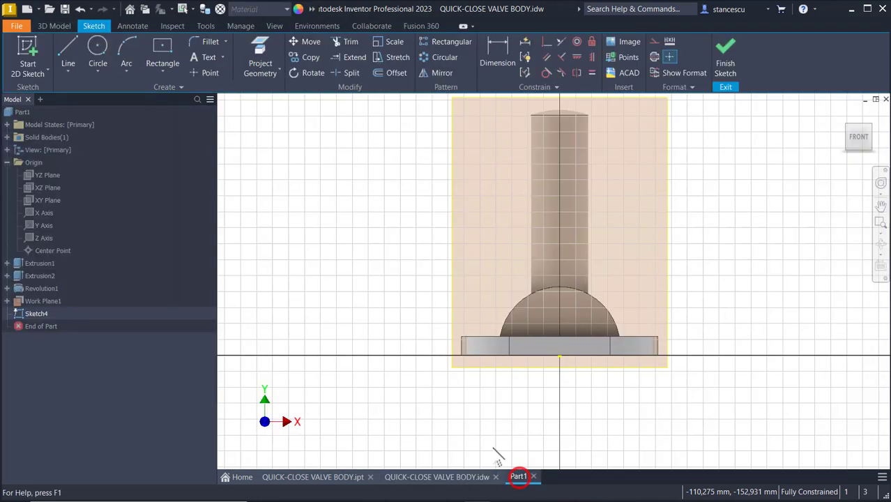
{"action": "left_click", "coordinate": [70, 39]}
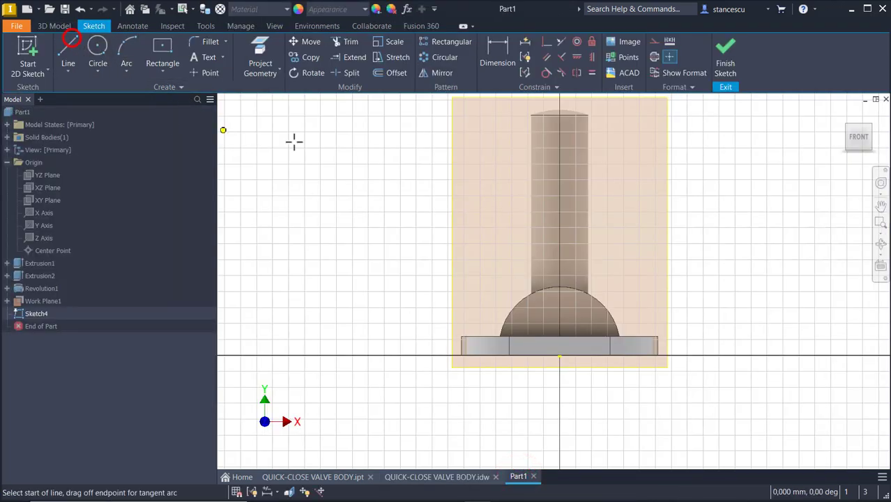
{"action": "left_click", "coordinate": [435, 195]}
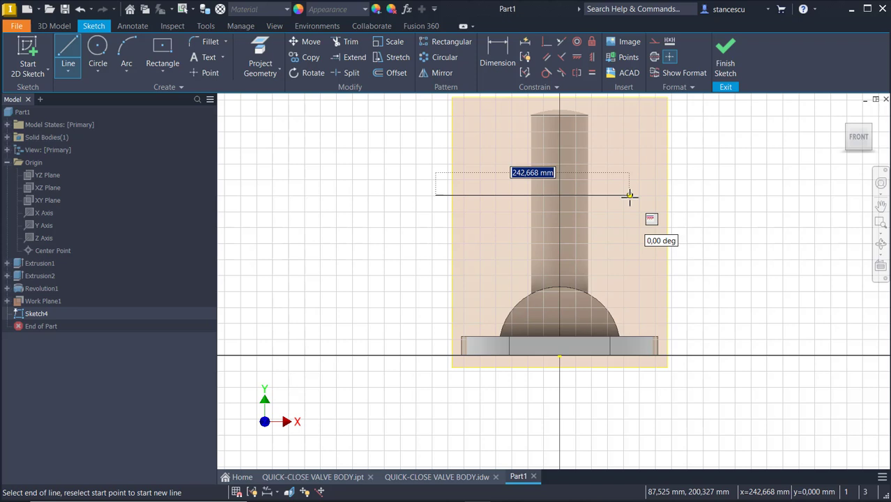
{"action": "type", "text": "16"}
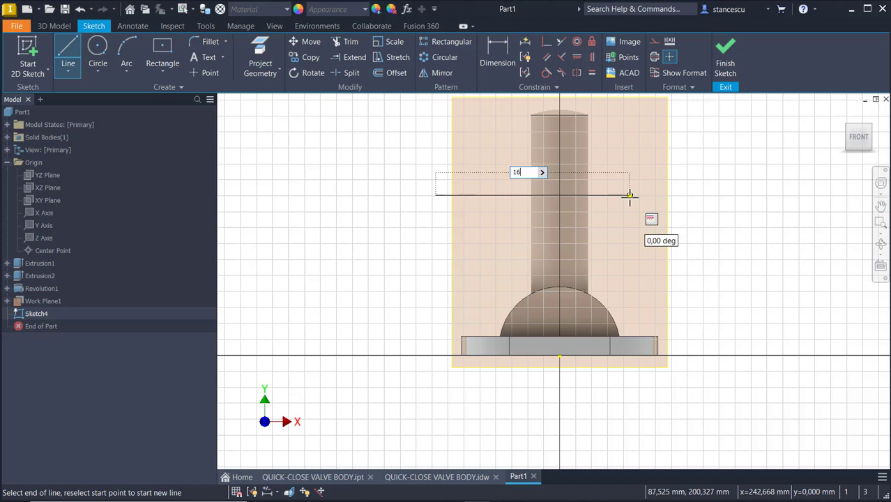
{"action": "type", "text": "4"}
{"action": "key", "text": "Return"}
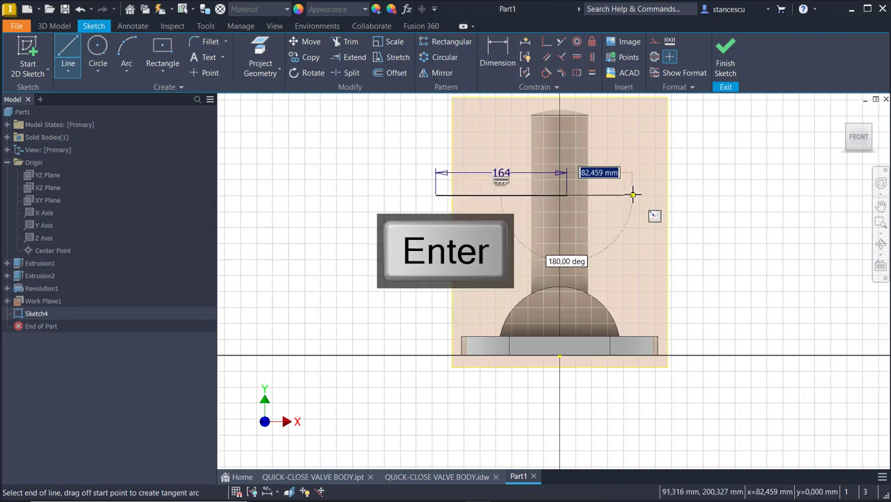
{"action": "key", "text": "Escape"}
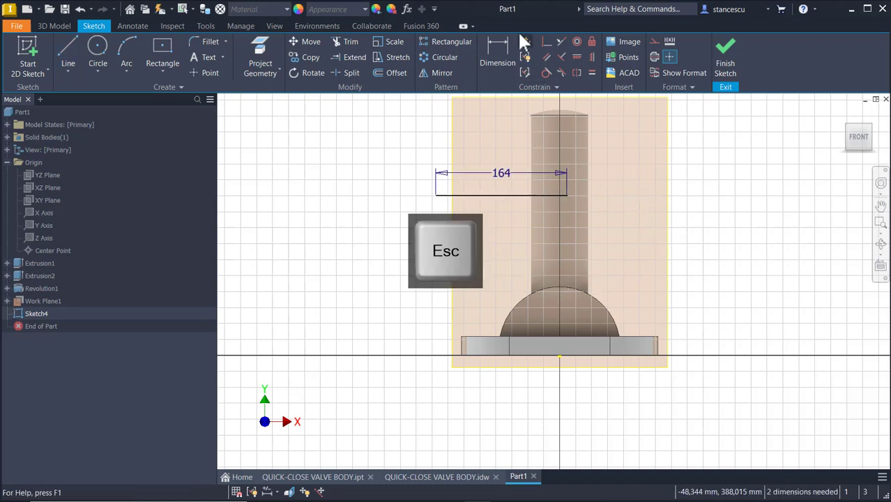
Dimension the 164 line 148 above the origin and make it construction geometry.
{"action": "left_click", "coordinate": [509, 40]}
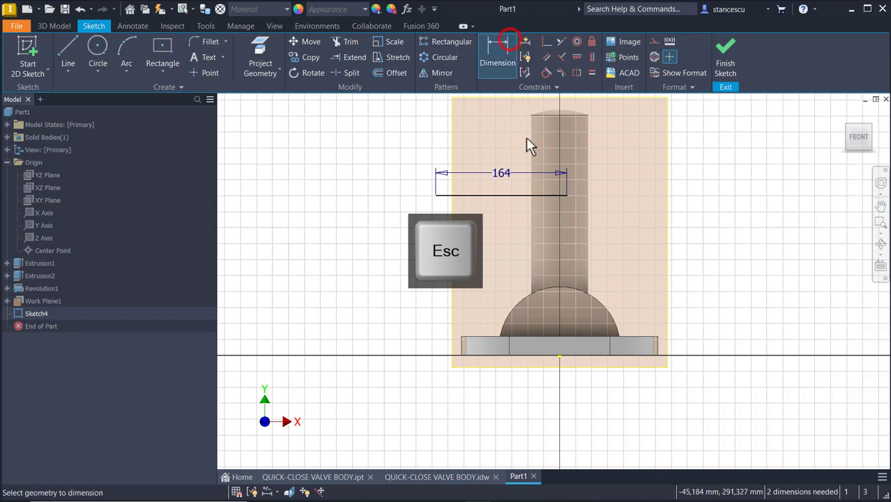
{"action": "left_click", "coordinate": [527, 197]}
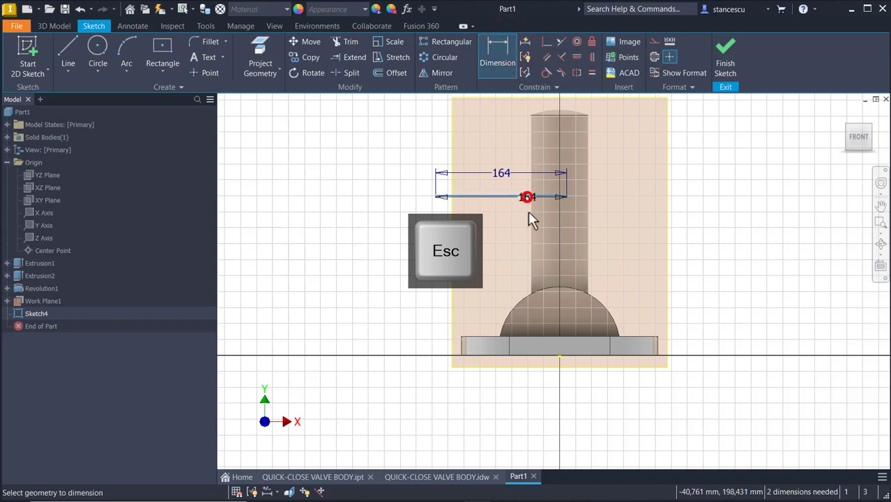
{"action": "left_click", "coordinate": [559, 357]}
{"action": "left_click", "coordinate": [389, 266]}
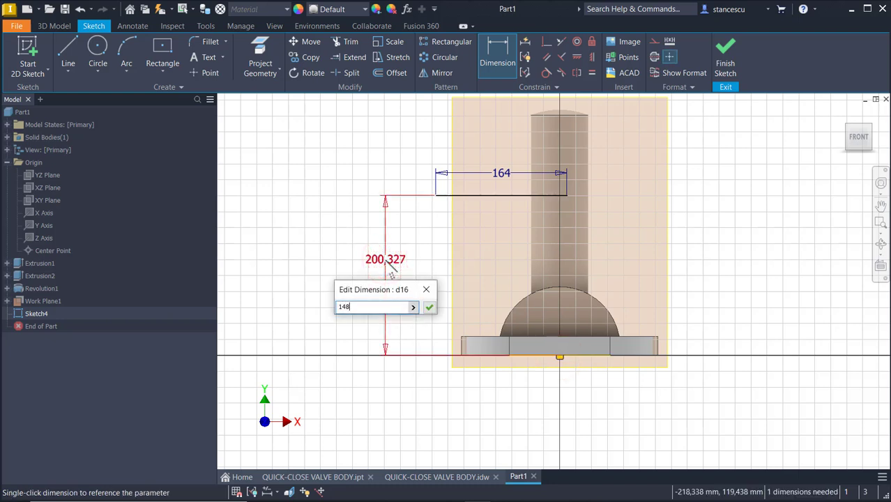
{"action": "key", "text": "Return"}
{"action": "key", "text": "Escape"}
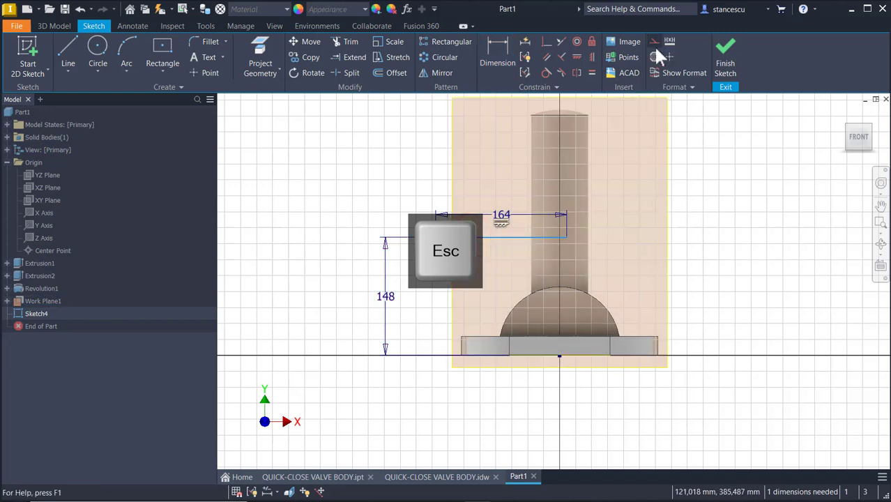
{"action": "left_click", "coordinate": [655, 57]}
{"action": "left_click", "coordinate": [778, 207]}
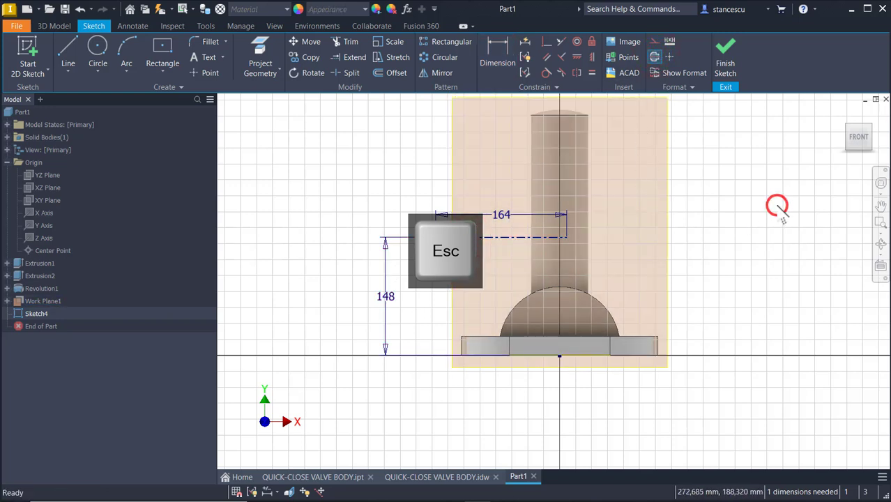
Hide Work Plane1 and orbit the model to an oblique side view.
{"action": "left_click", "coordinate": [666, 235]}
{"action": "right_click", "coordinate": [664, 234]}
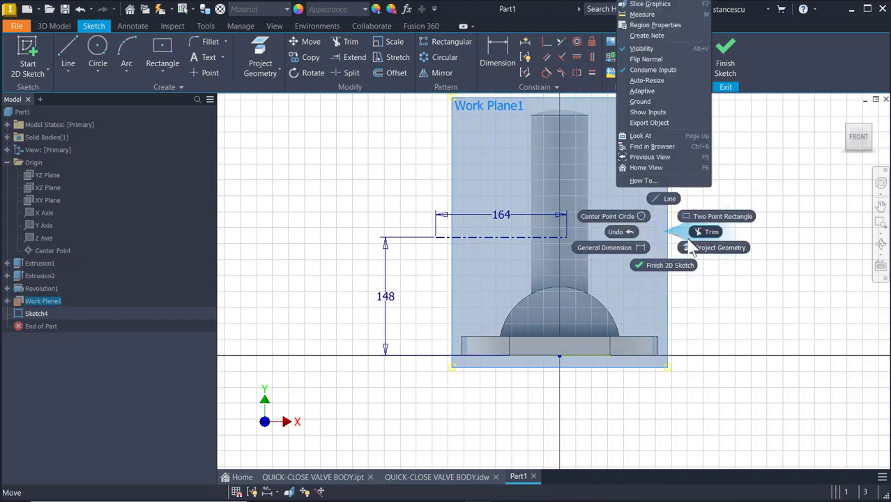
{"action": "left_click", "coordinate": [656, 48]}
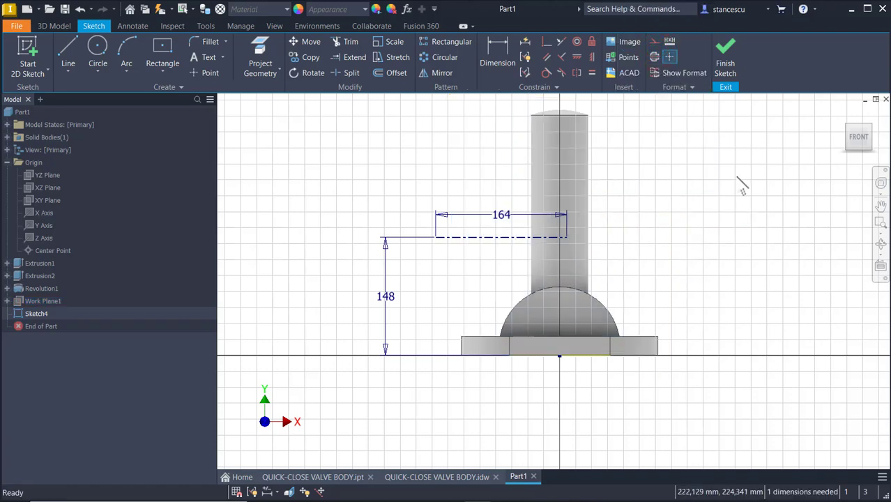
{"action": "mouse_move", "coordinate": [739, 187]}
{"action": "middle_mouse_down", "text": "shift"}
{"action": "mouse_move", "coordinate": [740, 223]}
{"action": "mouse_move", "coordinate": [527, 175]}
{"action": "mouse_move", "coordinate": [712, 211]}
{"action": "mouse_move", "coordinate": [709, 203]}
{"action": "mouse_move", "coordinate": [715, 207]}
{"action": "mouse_move", "coordinate": [478, 166]}
{"action": "mouse_move", "coordinate": [471, 179]}
{"action": "middle_mouse_up", "text": "shift"}
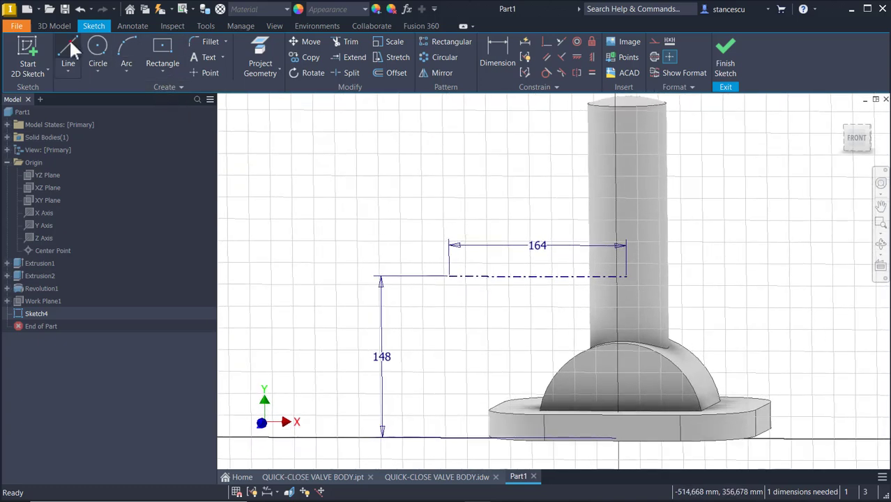
Draw the stepped profile from the construction line's right end up, leftward in steps, and down to the axis line.
{"action": "left_click", "coordinate": [69, 38]}
{"action": "left_click", "coordinate": [629, 283]}
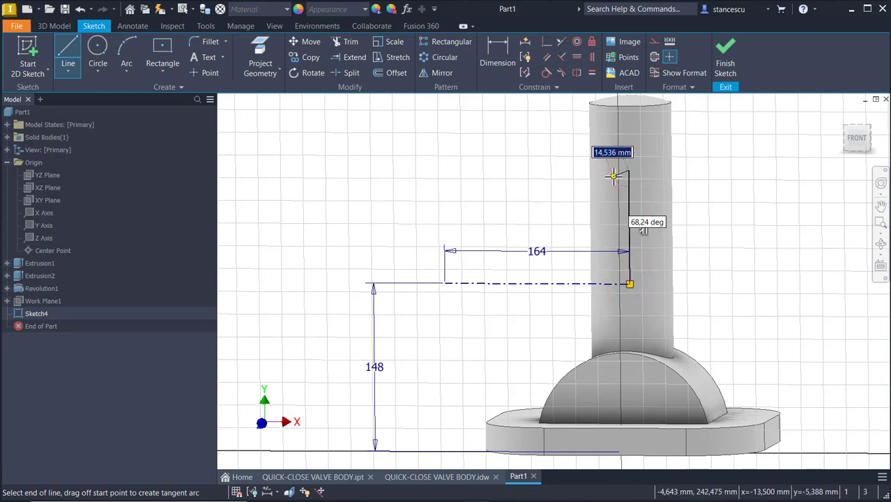
{"action": "left_click", "coordinate": [613, 200]}
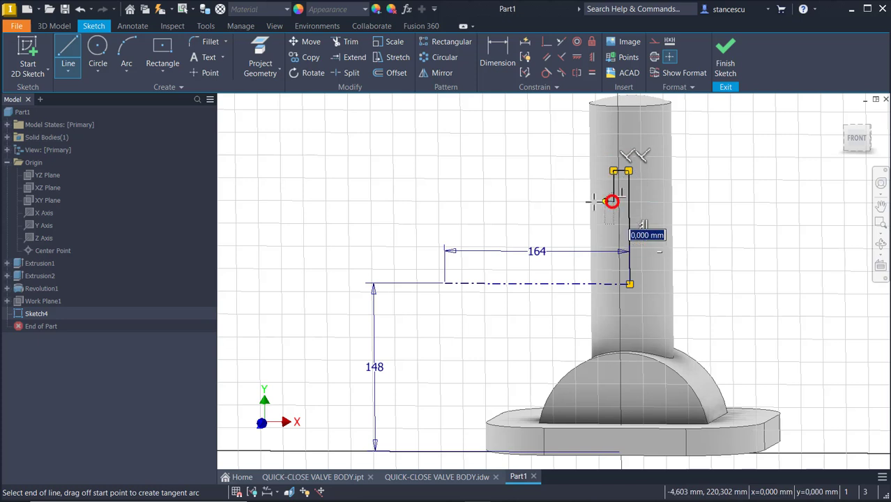
{"action": "left_click", "coordinate": [513, 202]}
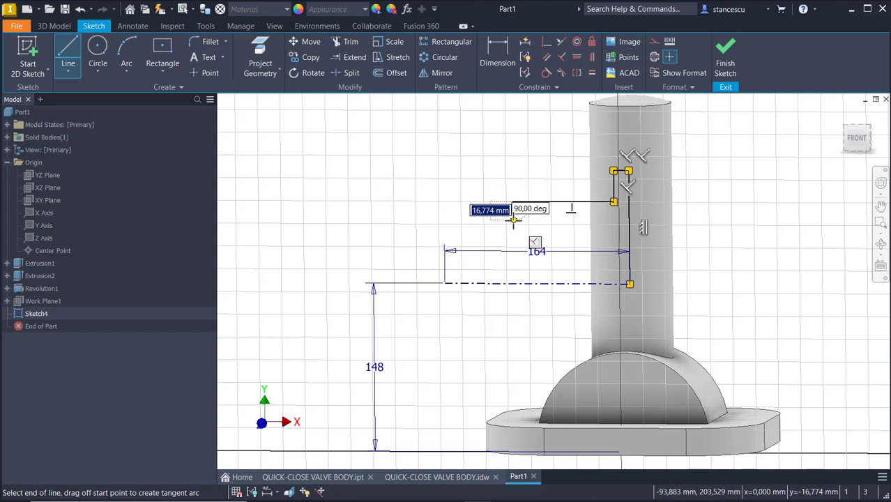
{"action": "left_click", "coordinate": [513, 220]}
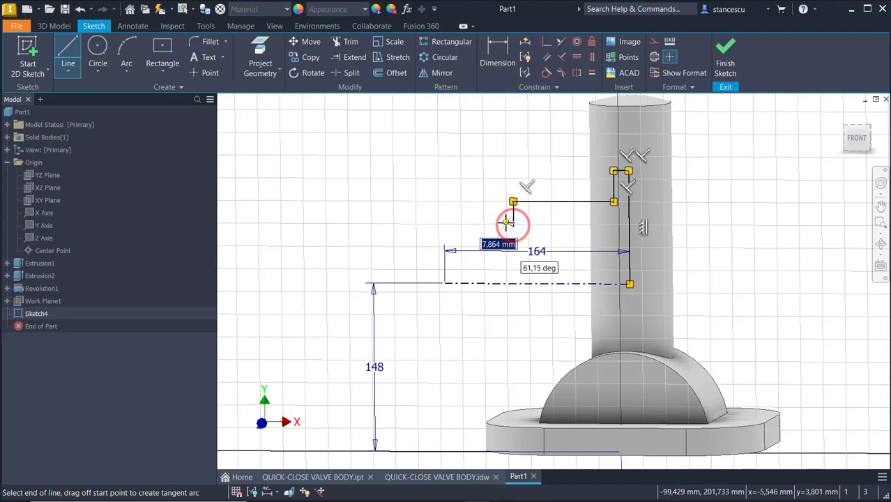
{"action": "left_click", "coordinate": [498, 220]}
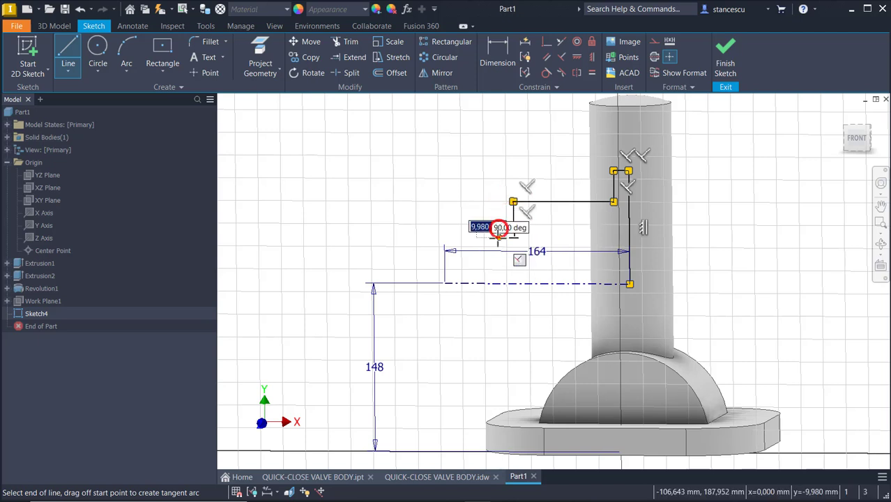
{"action": "left_click", "coordinate": [498, 237]}
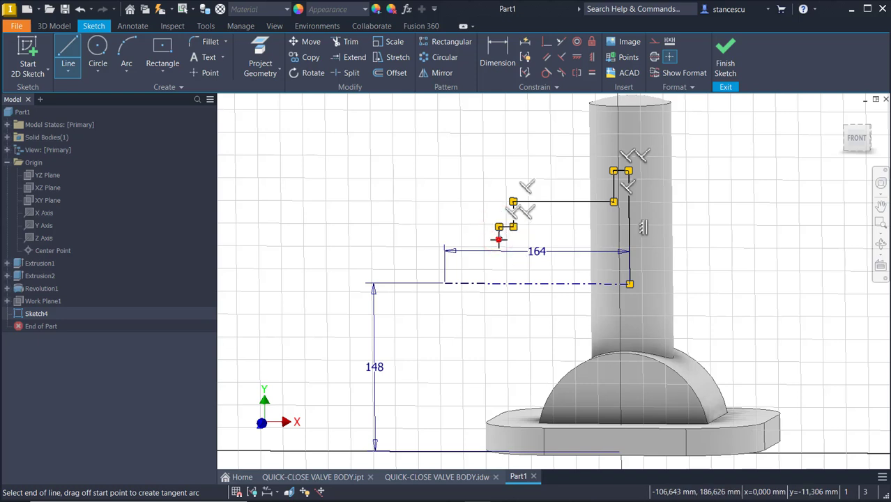
{"action": "left_click", "coordinate": [444, 237]}
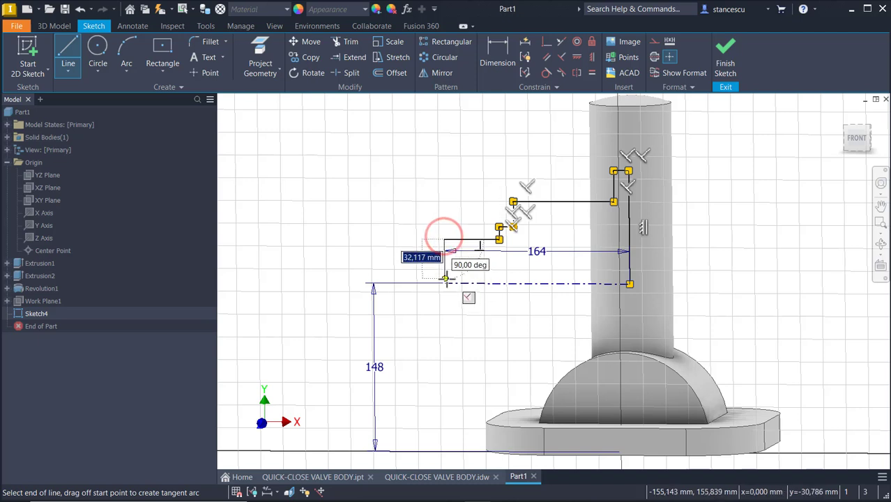
{"action": "left_click", "coordinate": [444, 283]}
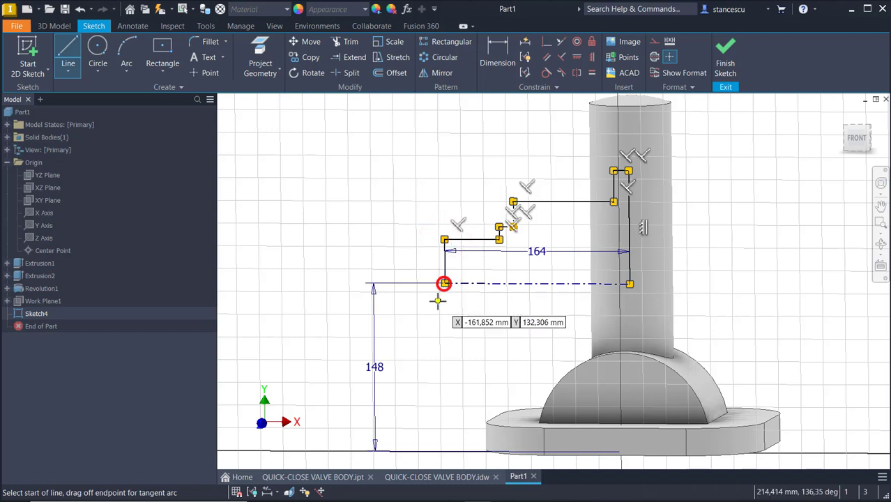
{"action": "key", "text": "Escape"}
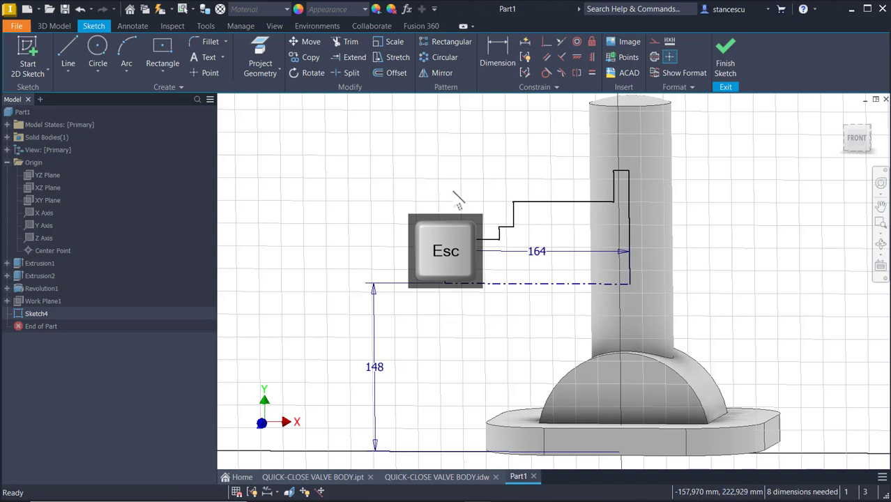
{"action": "left_click", "coordinate": [491, 56]}
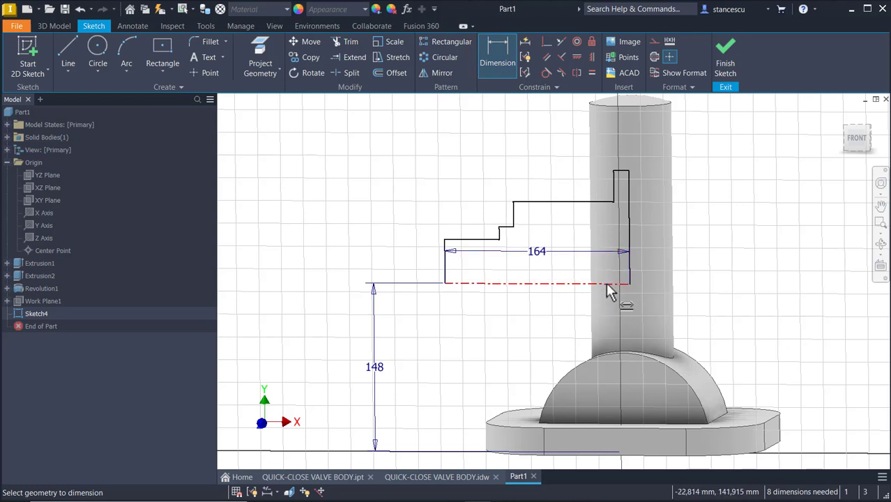
{"action": "left_click", "coordinate": [404, 481]}
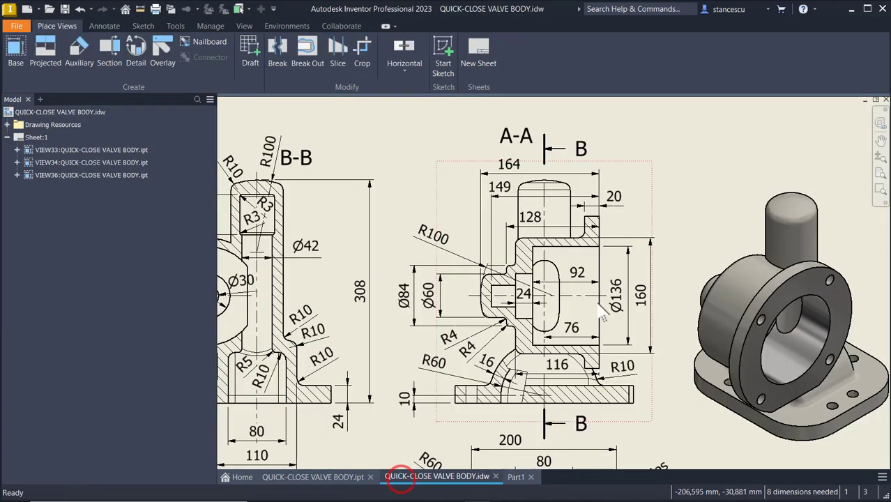
{"action": "middle_click_drag", "start_coordinate": [408, 273], "coordinate": [713, 279]}
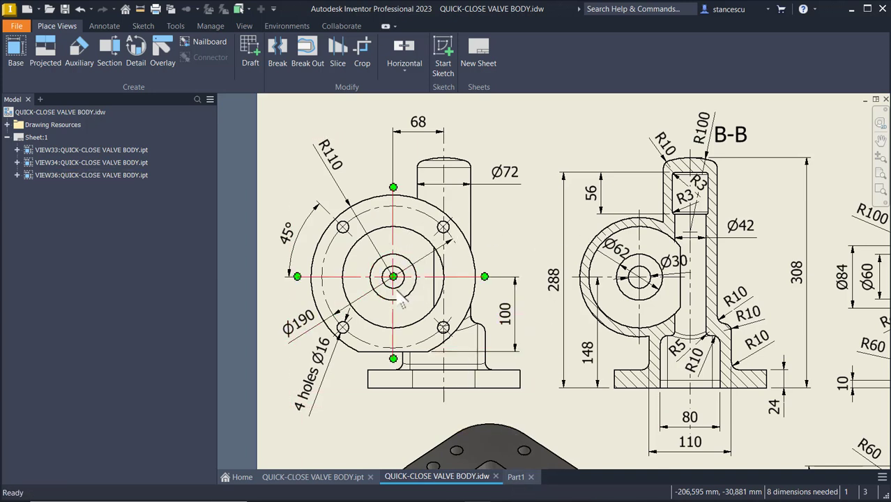
{"action": "left_click", "coordinate": [516, 479]}
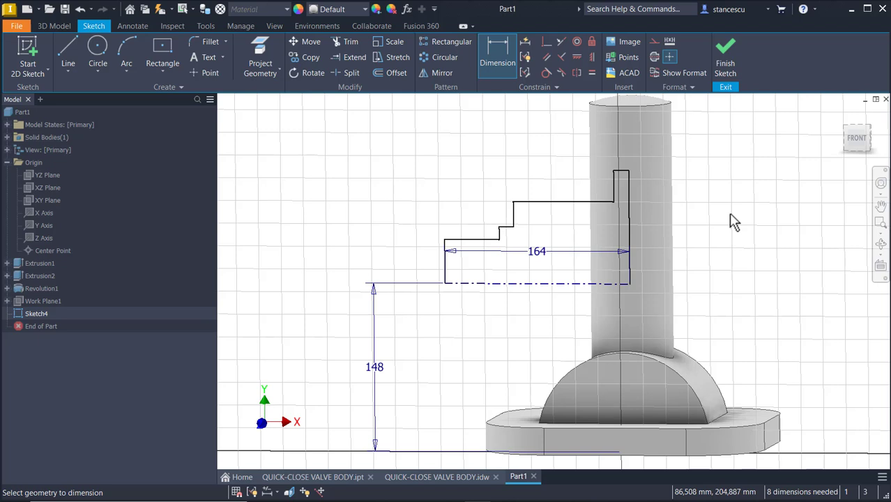
Convert the dash-dot axis line into a normal solid line.
{"action": "left_click", "coordinate": [584, 284]}
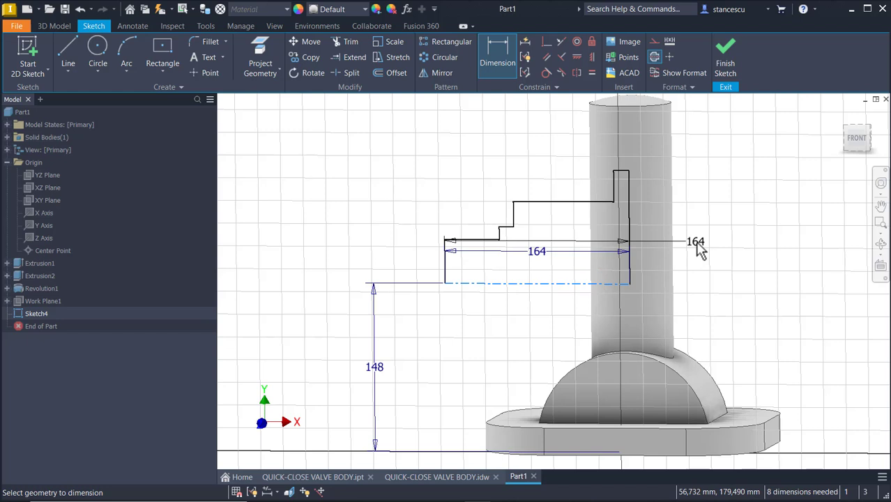
{"action": "key", "text": "Escape"}
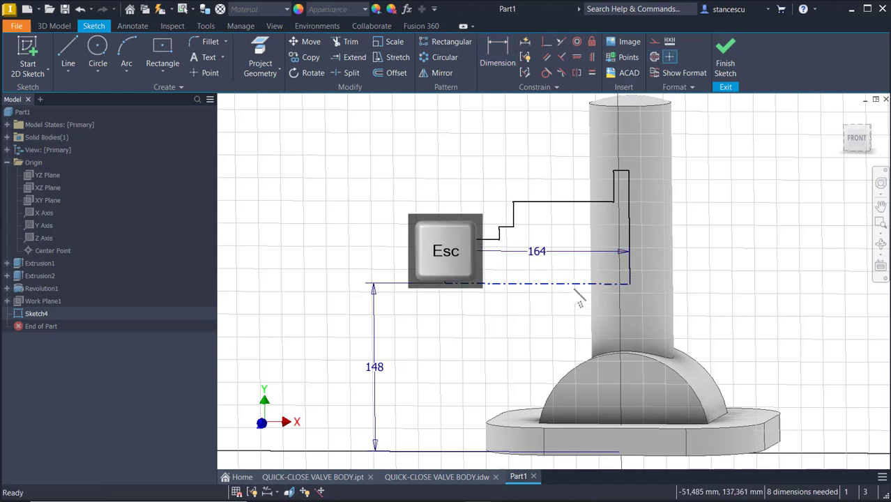
{"action": "left_click", "coordinate": [575, 284]}
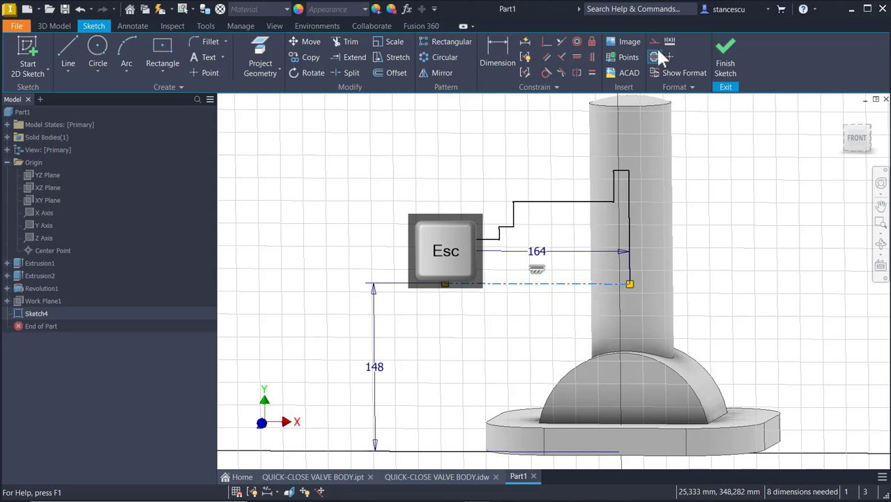
{"action": "left_click", "coordinate": [699, 183]}
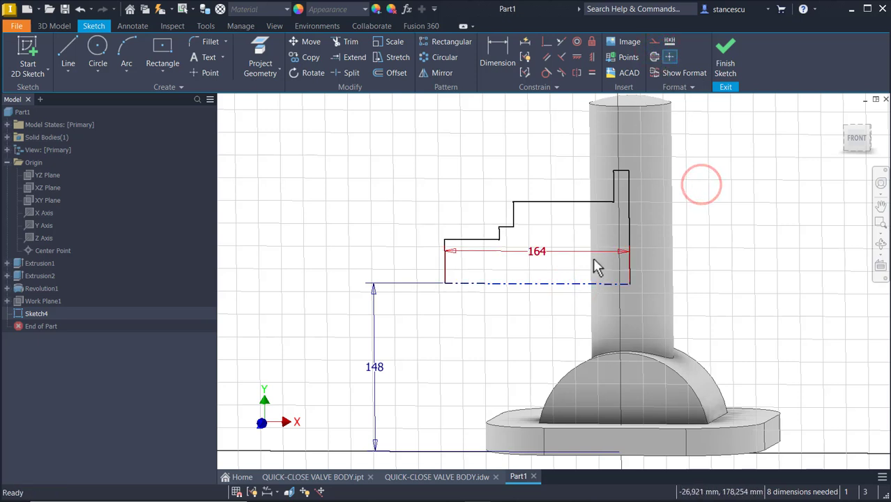
{"action": "left_click", "coordinate": [585, 283]}
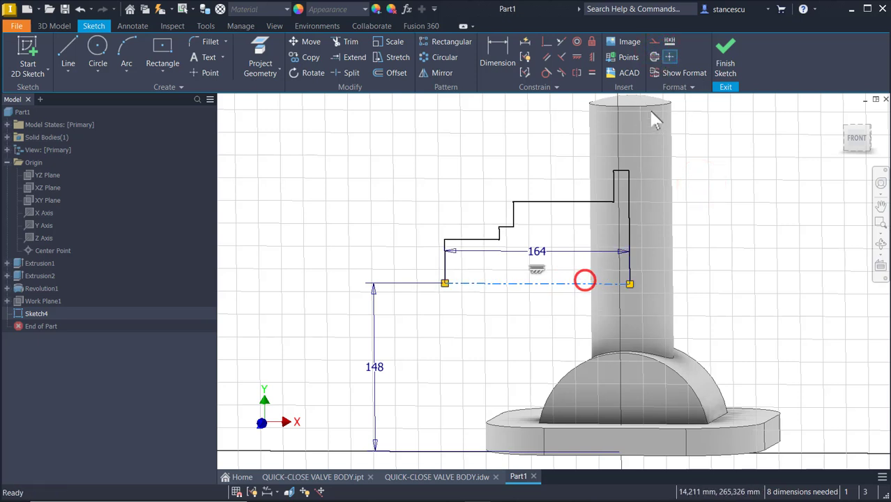
{"action": "left_click", "coordinate": [655, 57]}
{"action": "left_click", "coordinate": [707, 167]}
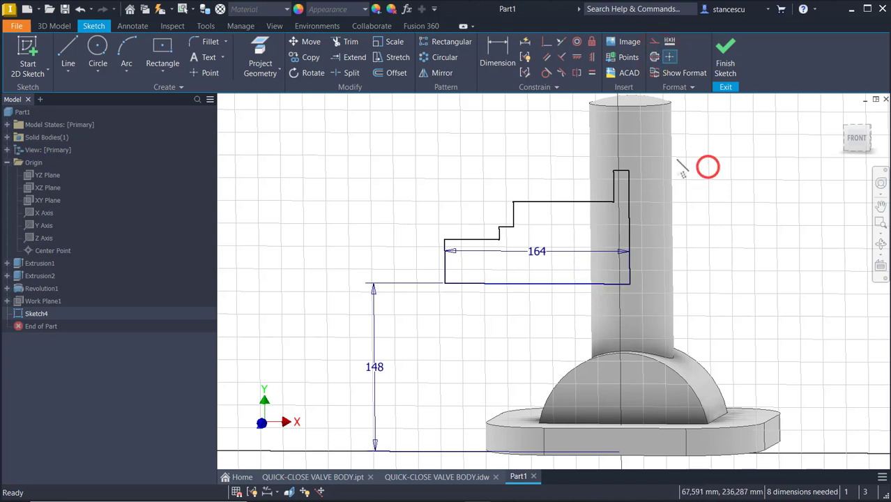
Dimension the profile's height at 110 from the bottom line to the top-right corner.
{"action": "left_click", "coordinate": [498, 36]}
{"action": "left_click", "coordinate": [583, 286]}
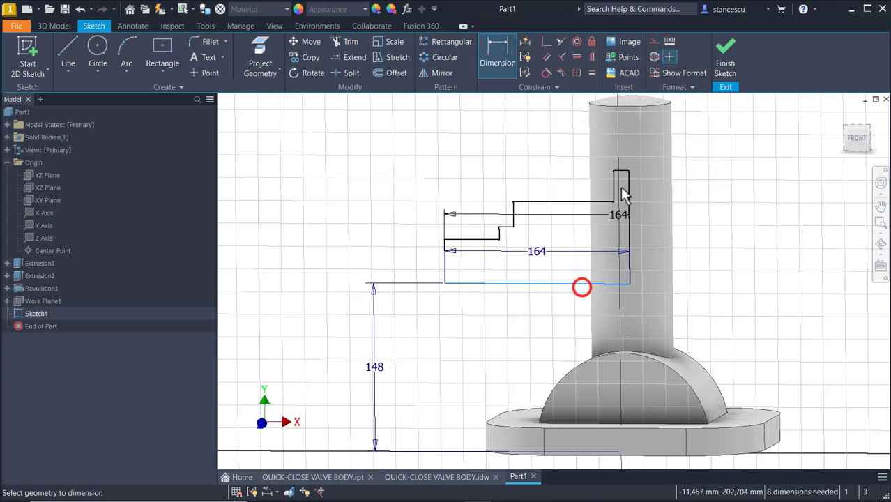
{"action": "left_click", "coordinate": [625, 172]}
{"action": "left_click", "coordinate": [721, 238]}
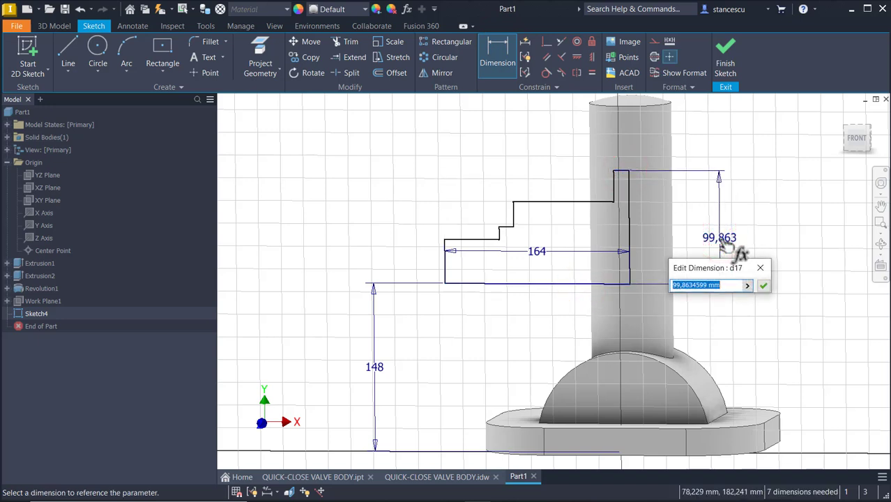
{"action": "type", "text": "110"}
{"action": "key", "text": "Return"}
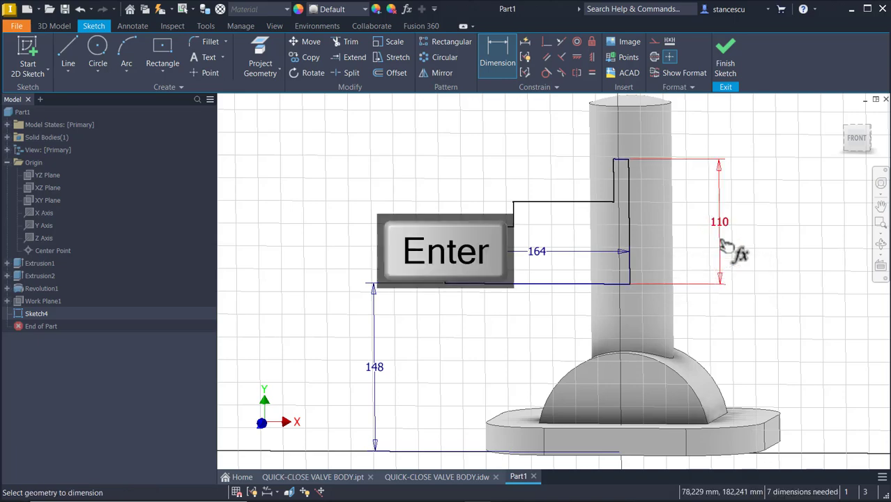
{"action": "middle_click_drag", "start_coordinate": [815, 215], "coordinate": [706, 237], "text": "shift"}
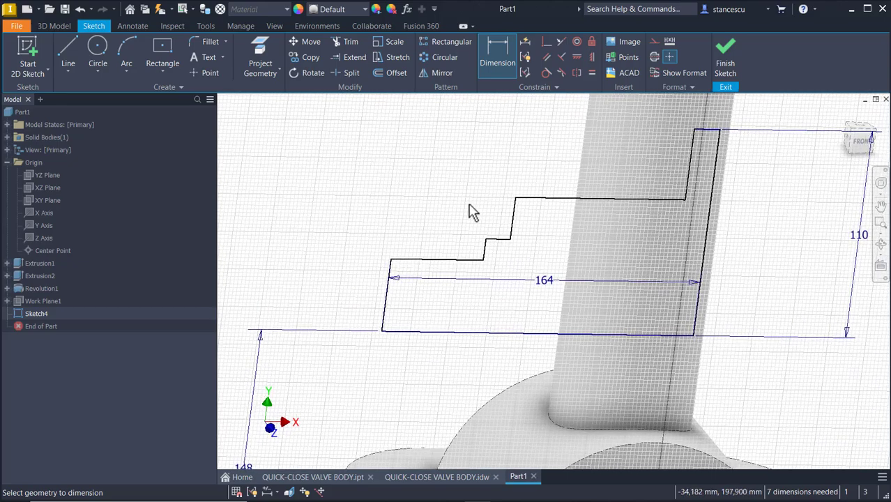
{"action": "mouse_move", "coordinate": [460, 230]}
{"action": "middle_mouse_down", "text": "shift"}
{"action": "mouse_move", "coordinate": [504, 224]}
{"action": "mouse_move", "coordinate": [602, 181]}
{"action": "mouse_move", "coordinate": [584, 203]}
{"action": "middle_mouse_up", "text": "shift"}
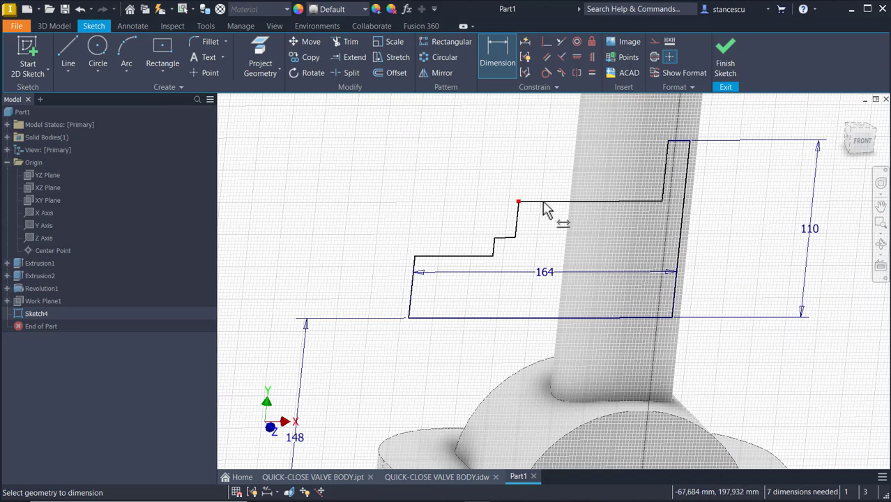
{"action": "key", "text": "Escape"}
Turn the bottom line back into a centre line and dimension the upper step at Ø160.
{"action": "left_click", "coordinate": [536, 317]}
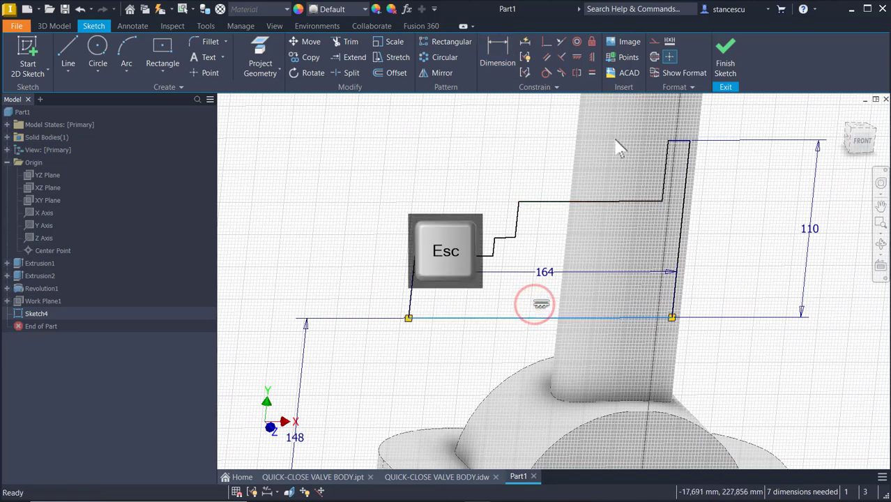
{"action": "left_click", "coordinate": [654, 57]}
{"action": "left_click", "coordinate": [459, 173]}
{"action": "left_click", "coordinate": [502, 50]}
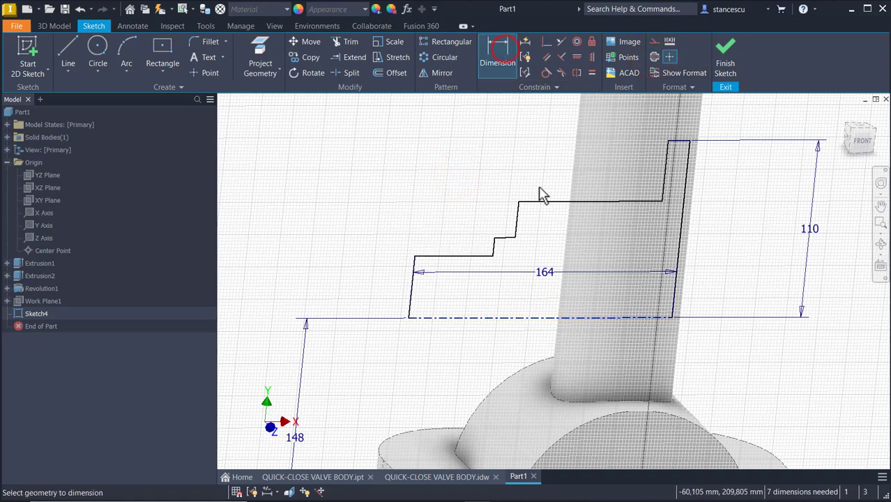
{"action": "left_click", "coordinate": [545, 199]}
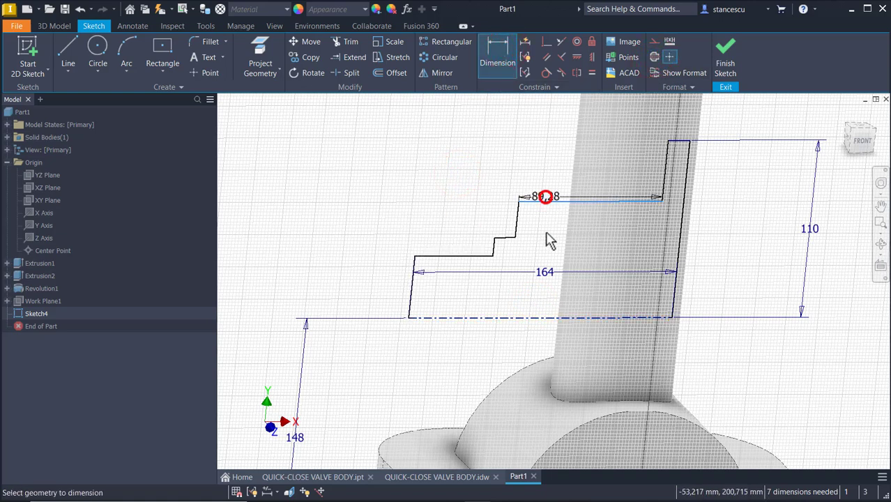
{"action": "left_click", "coordinate": [528, 319]}
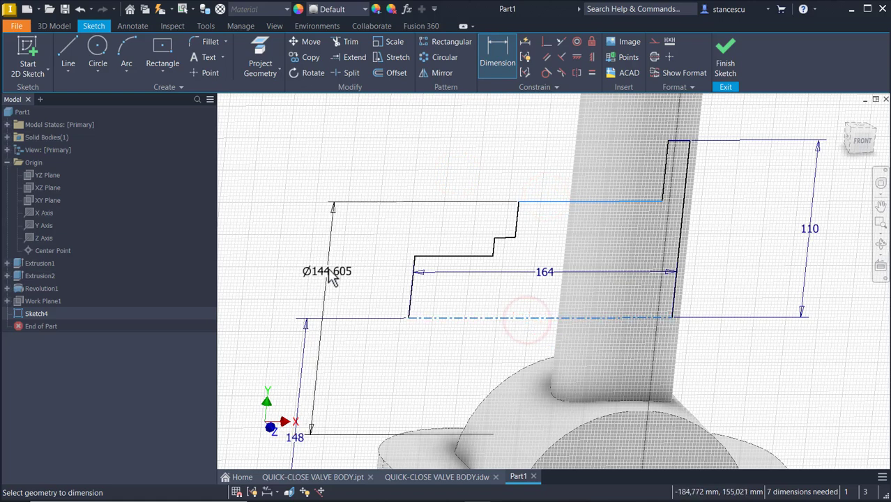
{"action": "left_click", "coordinate": [327, 271]}
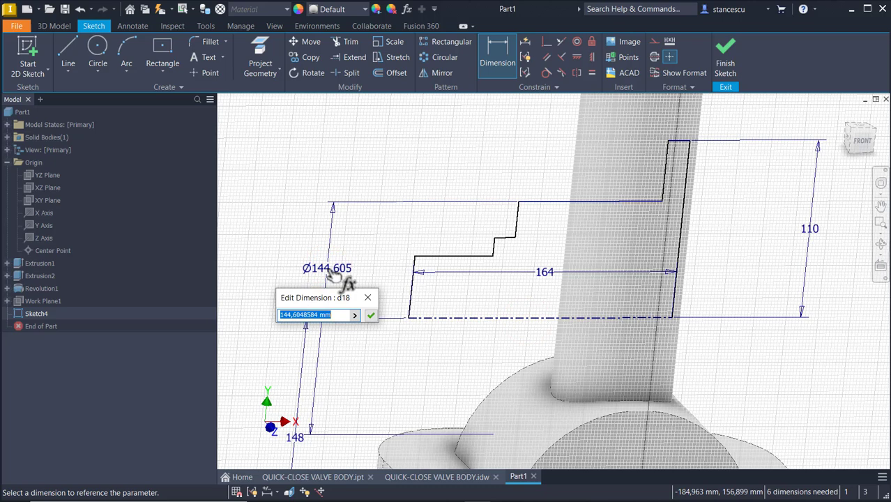
{"action": "type", "text": "160"}
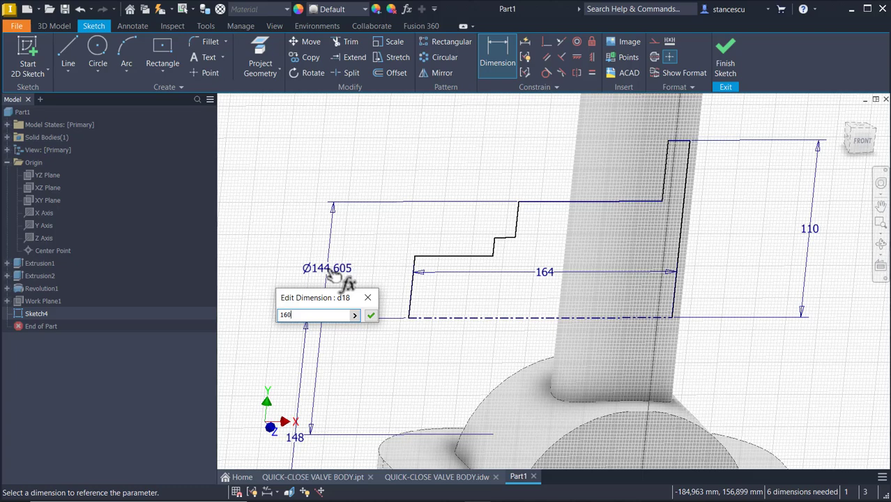
{"action": "key", "text": "Return"}
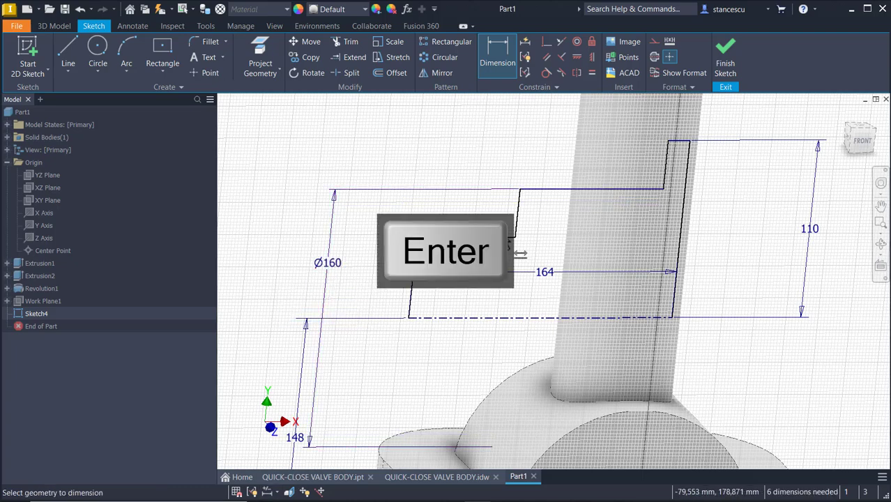
Add diameter dimensions Ø84 and Ø60 to the lower step lines about the centre line.
{"action": "scroll", "coordinate": [513, 241], "scroll_direction": "up", "scroll_amount": 3}
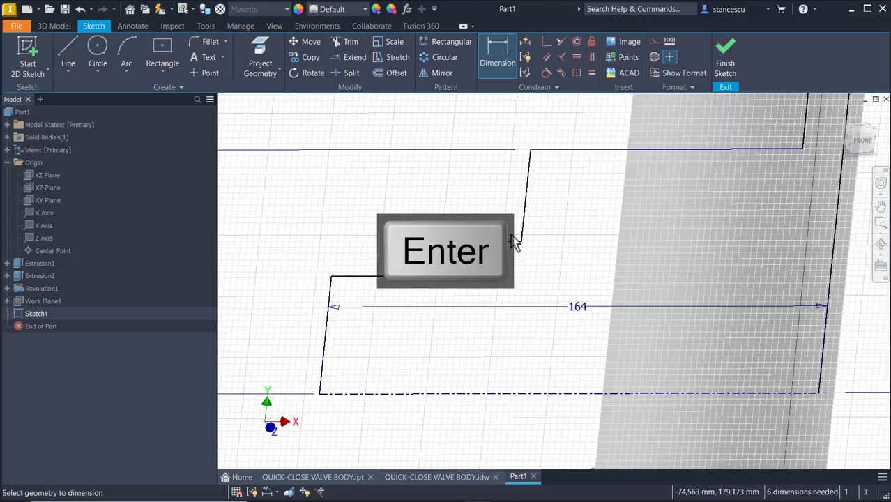
{"action": "left_click", "coordinate": [489, 241]}
{"action": "left_click", "coordinate": [468, 392]}
{"action": "middle_click_drag", "start_coordinate": [295, 315], "coordinate": [448, 280]}
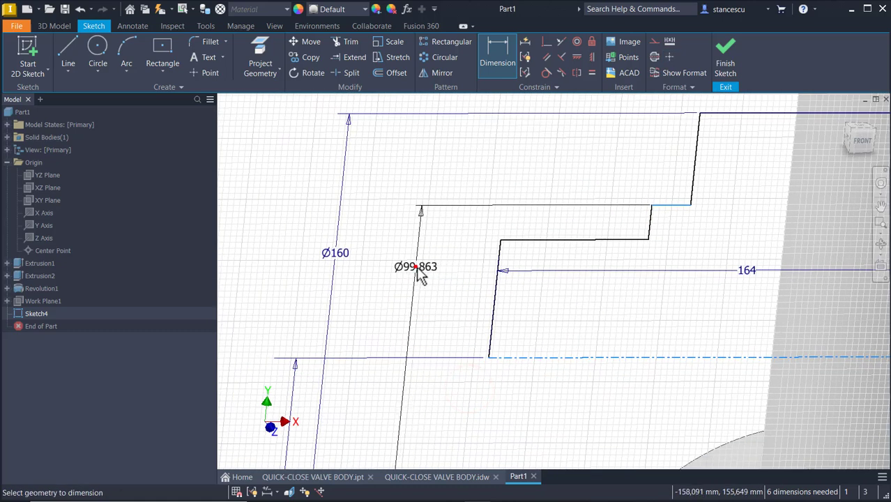
{"action": "left_click", "coordinate": [420, 275]}
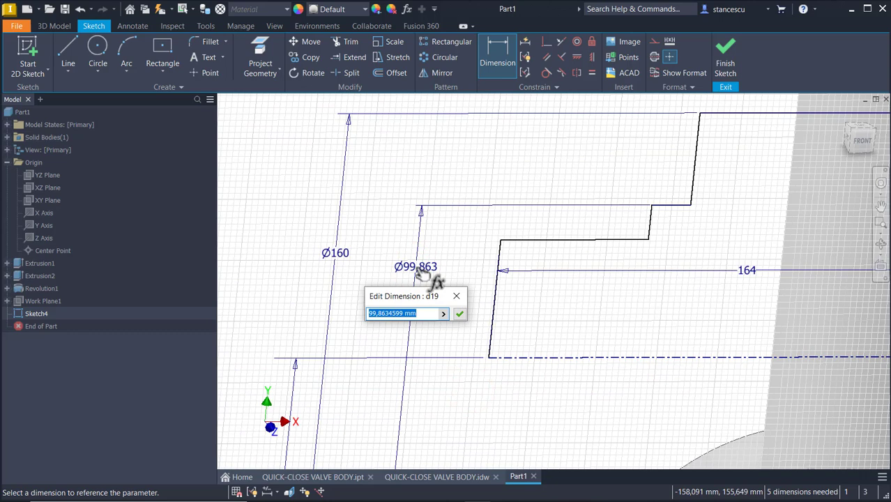
{"action": "type", "text": "64"}
{"action": "key", "text": "Return"}
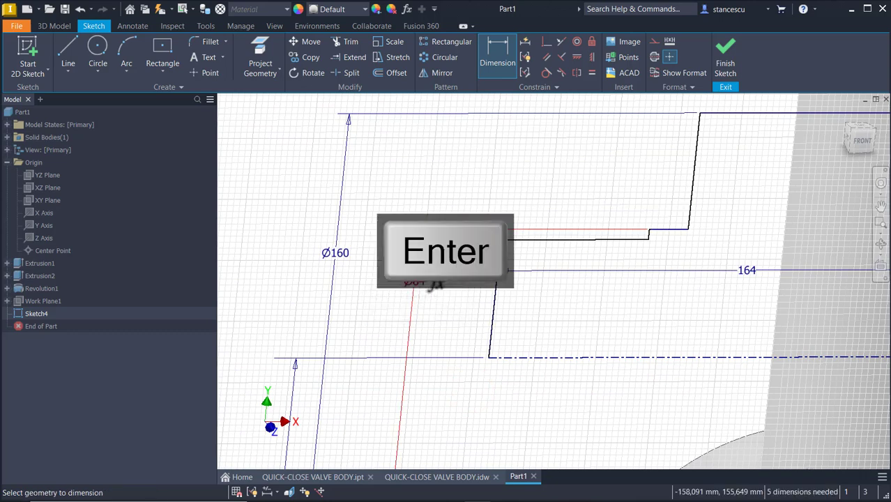
{"action": "left_click", "coordinate": [535, 238]}
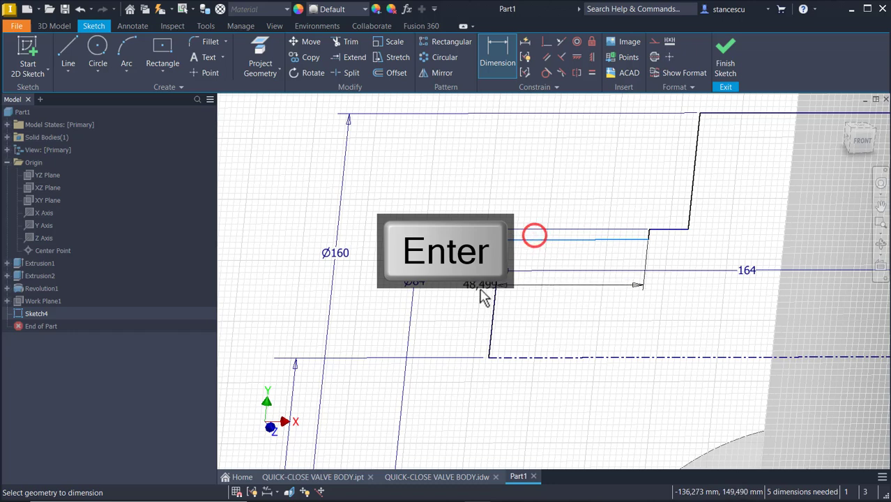
{"action": "left_click", "coordinate": [548, 357]}
{"action": "left_click", "coordinate": [461, 310]}
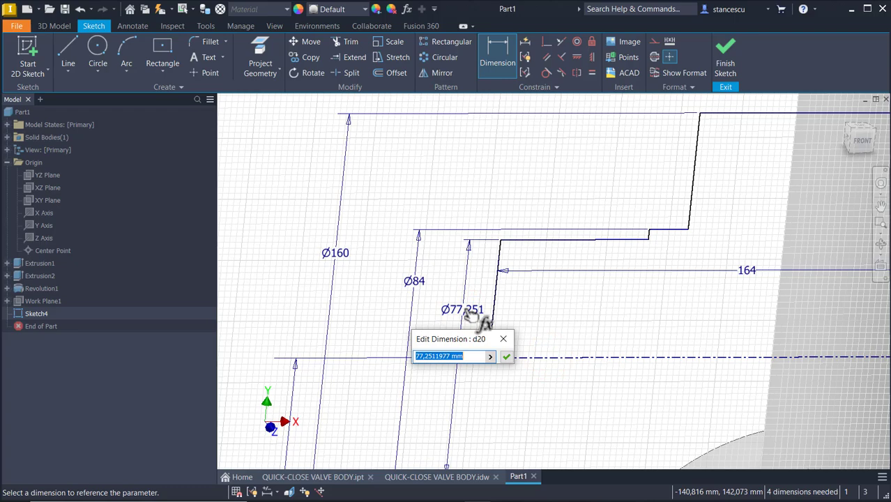
{"action": "type", "text": "60"}
{"action": "key", "text": "Return"}
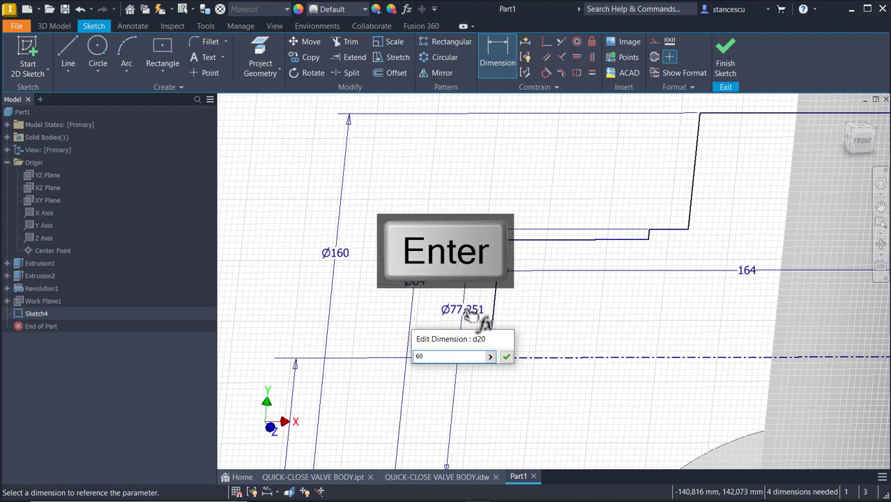
View the sketch straight from the front and zoom in on it.
{"action": "scroll", "coordinate": [578, 207], "scroll_direction": "down", "scroll_amount": 5}
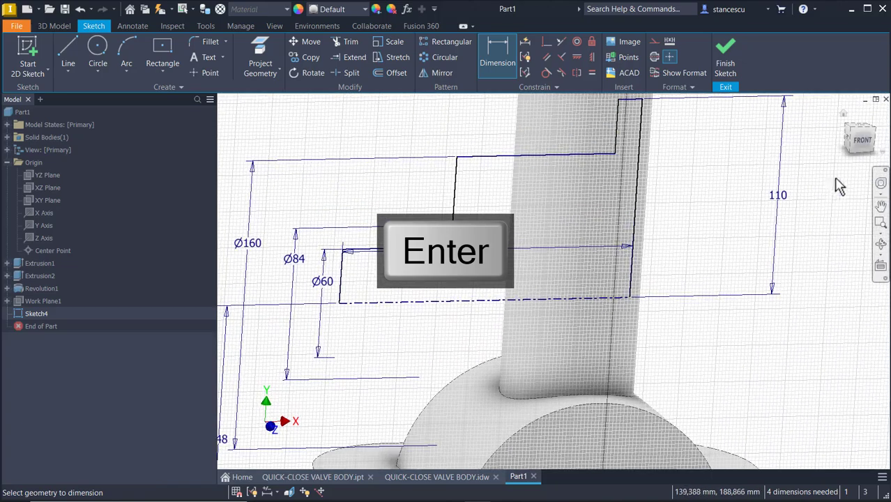
{"action": "left_click", "coordinate": [863, 143]}
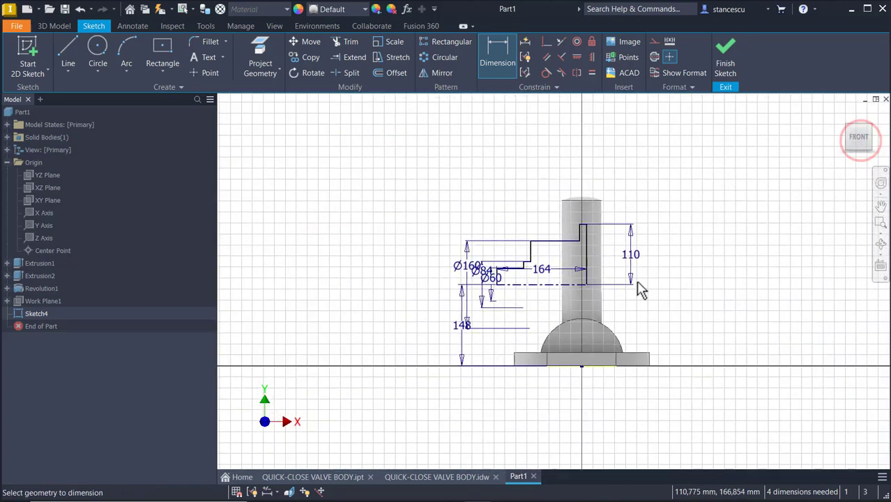
{"action": "scroll", "coordinate": [565, 319], "scroll_direction": "up", "scroll_amount": 3}
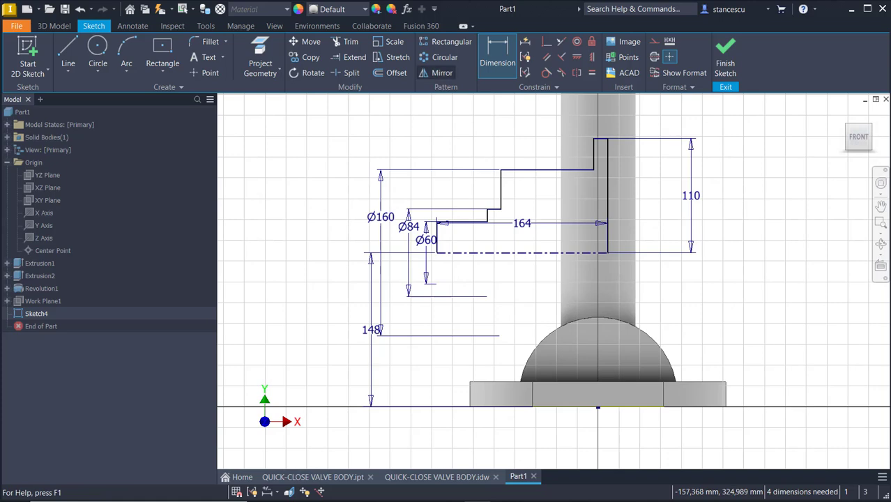
Show the valve body drawing and pan to section A-A's 92, 76 and 116 dimensions.
{"action": "left_click", "coordinate": [418, 477]}
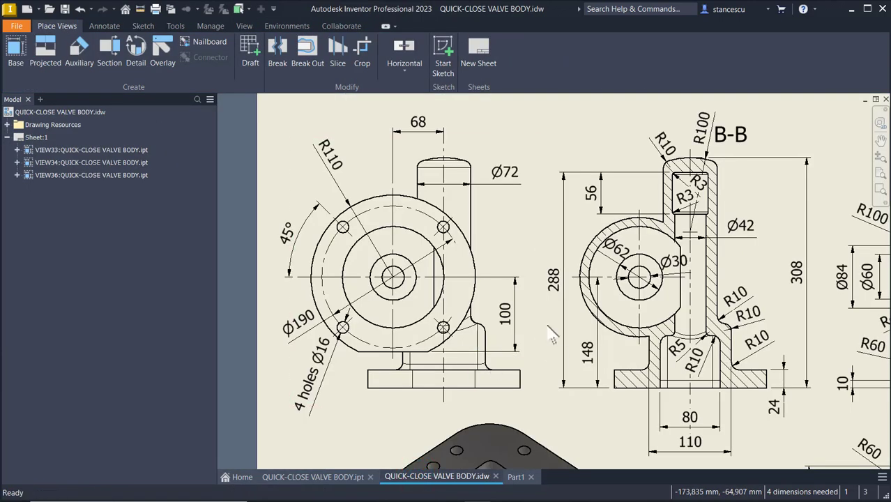
{"action": "middle_click_drag", "start_coordinate": [549, 332], "coordinate": [209, 305]}
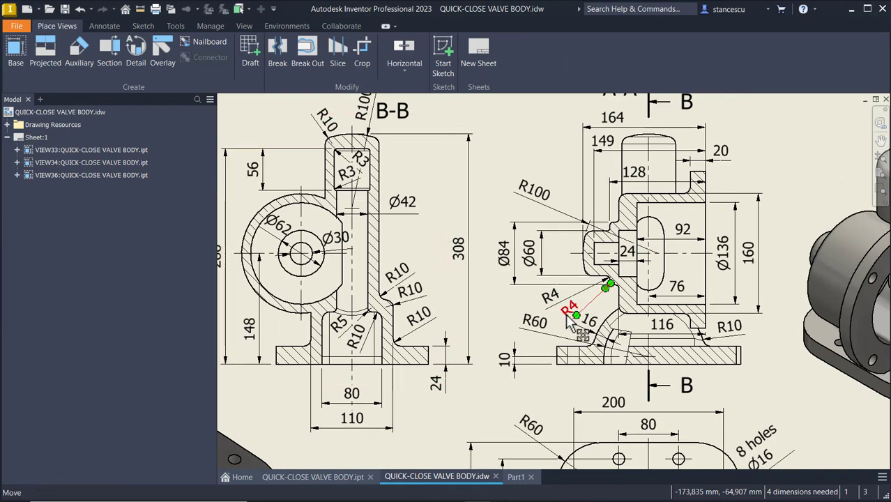
{"action": "middle_click_drag", "start_coordinate": [568, 319], "coordinate": [559, 329]}
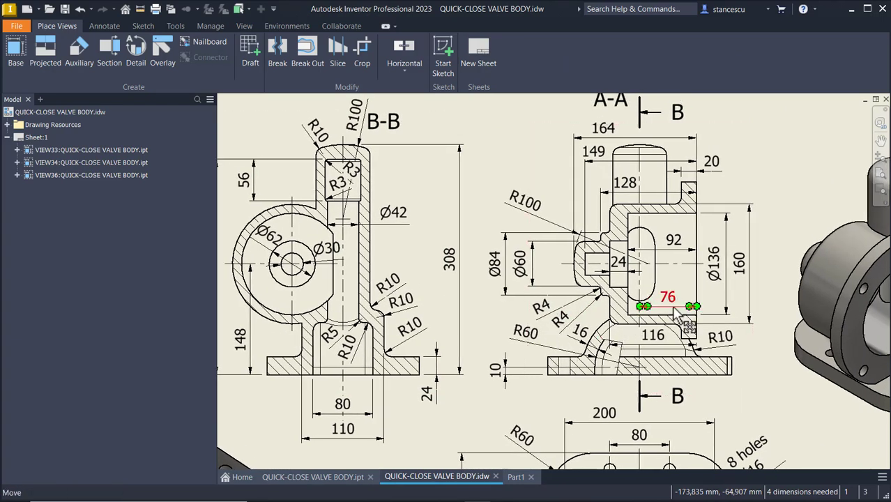
{"action": "left_click_drag", "start_coordinate": [673, 302], "coordinate": [648, 305]}
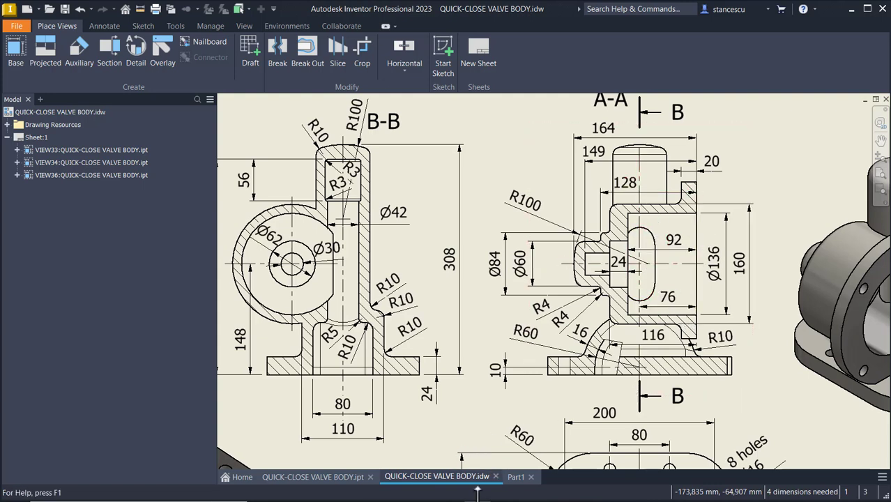
Back in the Part1 sketch, dimension the tall vertical edge 76 from the origin.
{"action": "left_click", "coordinate": [514, 478]}
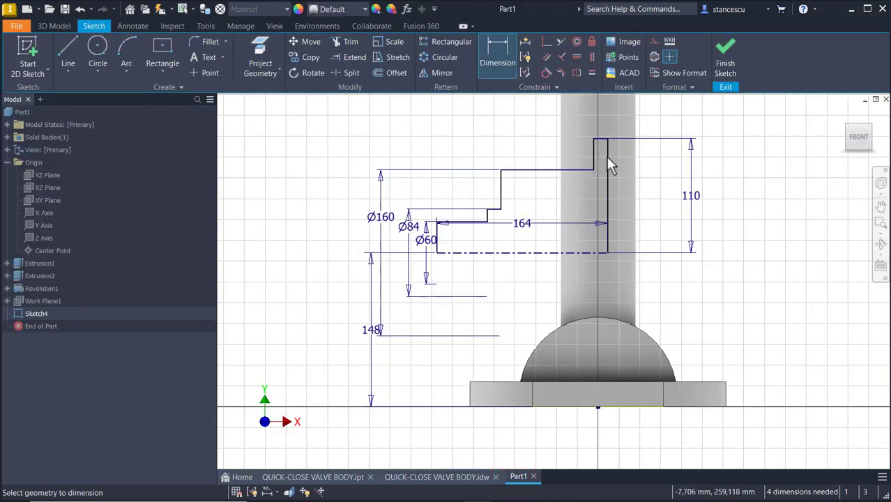
{"action": "left_click", "coordinate": [605, 188]}
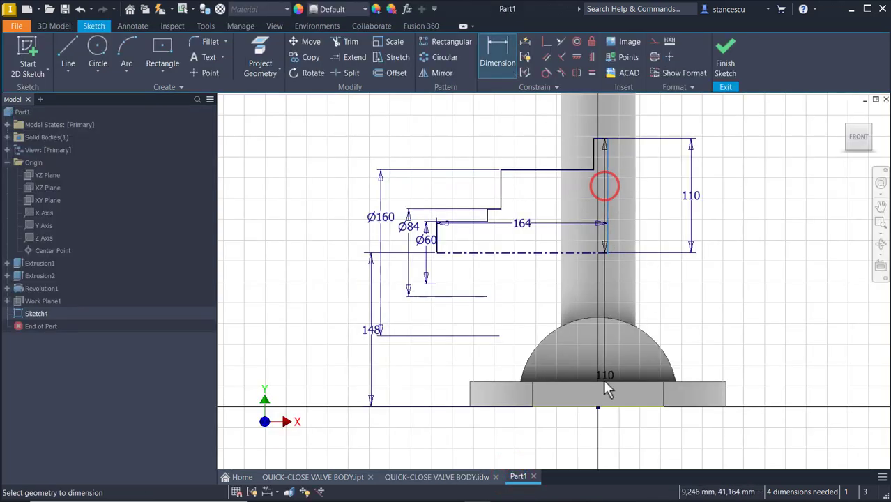
{"action": "left_click", "coordinate": [598, 407]}
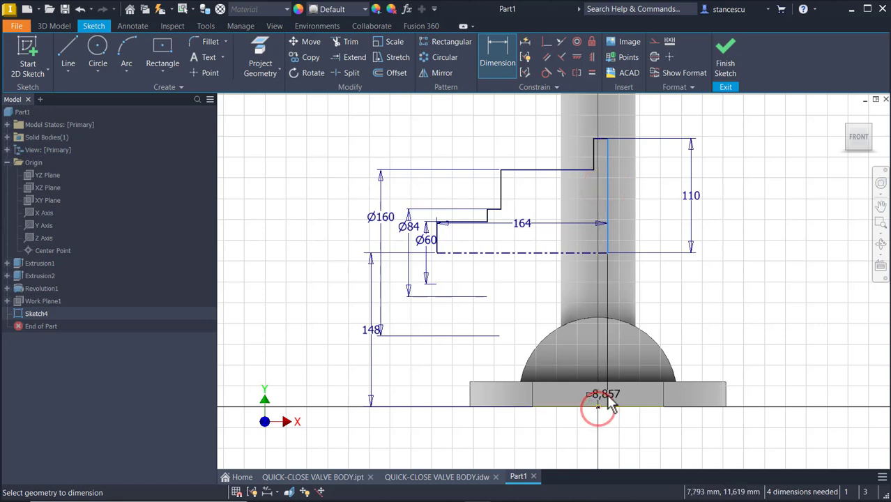
{"action": "left_click", "coordinate": [627, 442]}
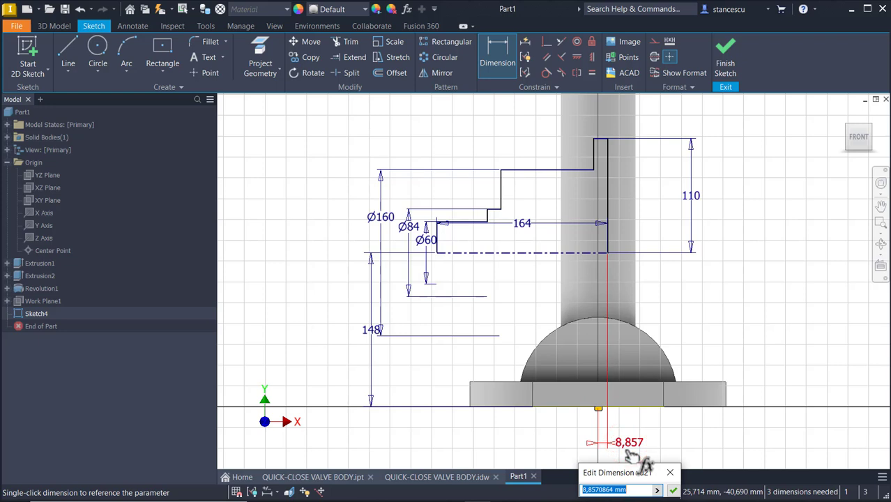
{"action": "type", "text": "76"}
{"action": "key", "text": "Return"}
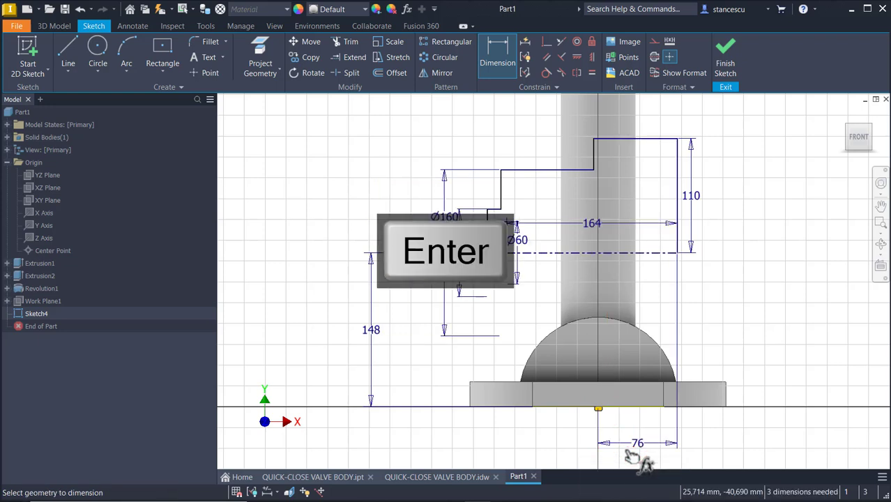
Dimension the top line 20 long and the two vertical profile lines 128 apart.
{"action": "left_click", "coordinate": [654, 142]}
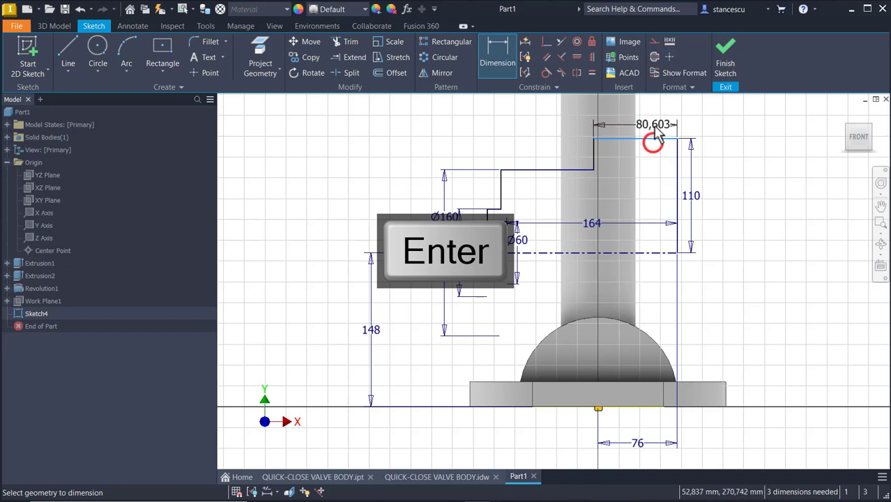
{"action": "left_click", "coordinate": [655, 121]}
{"action": "type", "text": "20"}
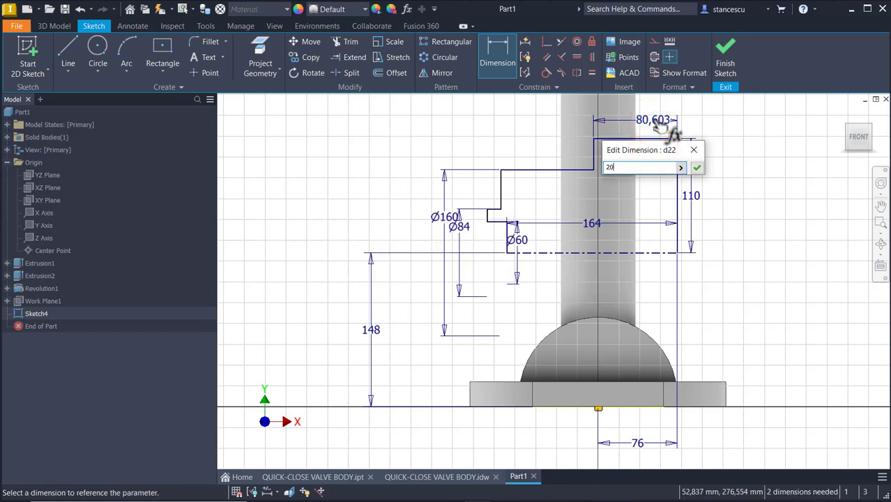
{"action": "key", "text": "Return"}
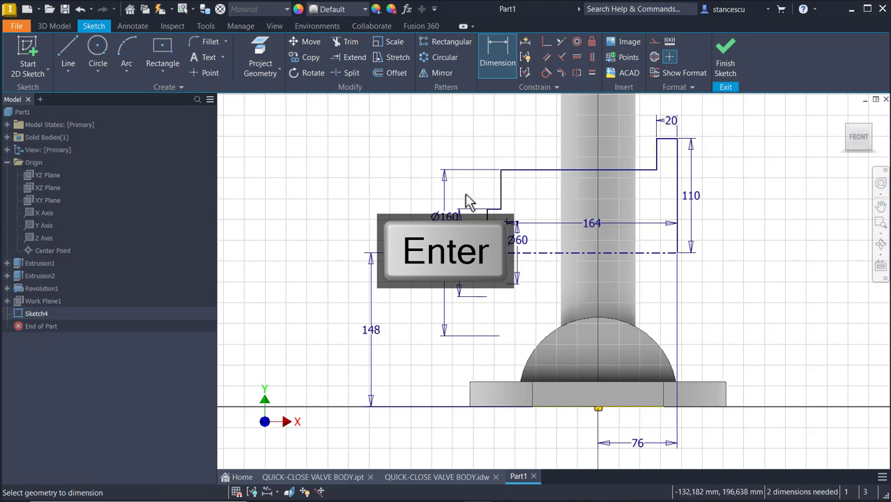
{"action": "left_click", "coordinate": [502, 182]}
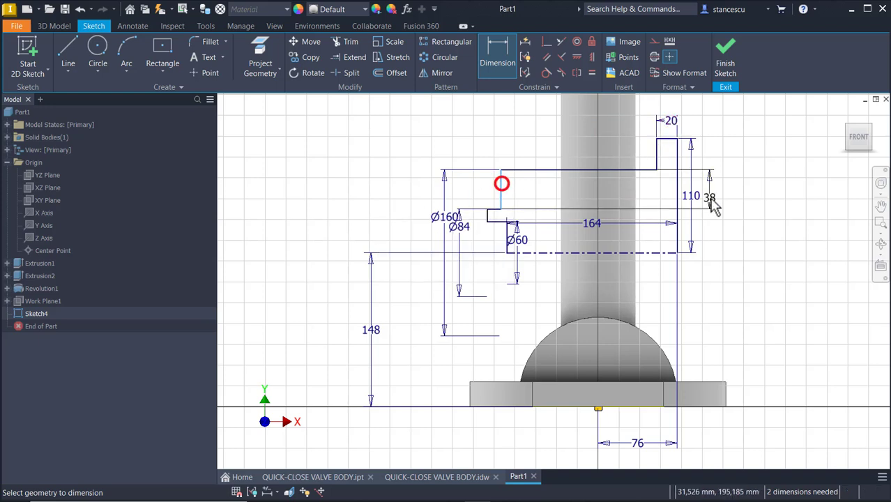
{"action": "left_click", "coordinate": [674, 188]}
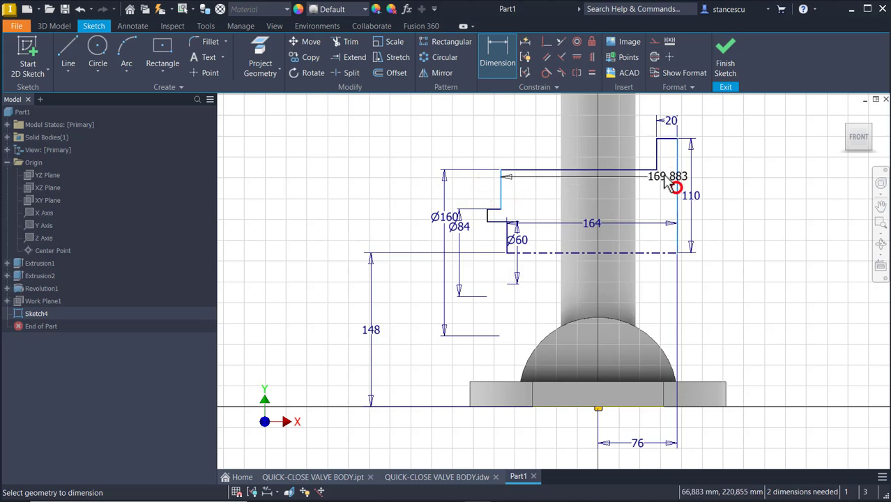
{"action": "left_click", "coordinate": [614, 115]}
{"action": "type", "text": "12"}
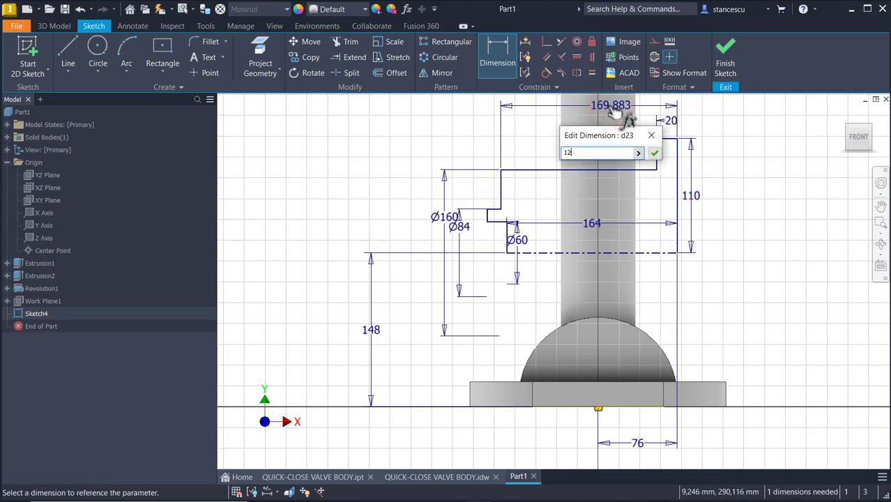
{"action": "key", "text": "Return"}
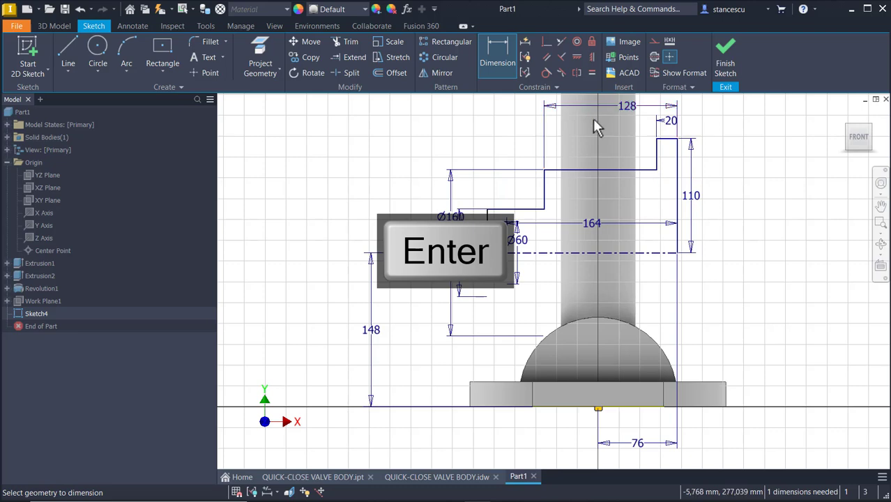
{"action": "key", "text": "Escape"}
{"action": "scroll", "coordinate": [505, 237], "scroll_direction": "up", "scroll_amount": 3}
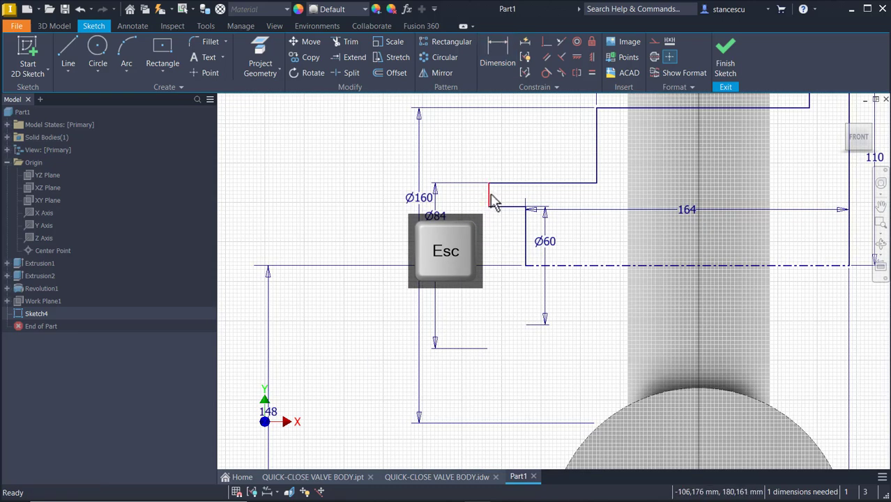
Move the short vertical step outward and dimension it 128 from the right profile edge, fully constraining Sketch4.
{"action": "left_click_drag", "start_coordinate": [492, 197], "coordinate": [567, 198]}
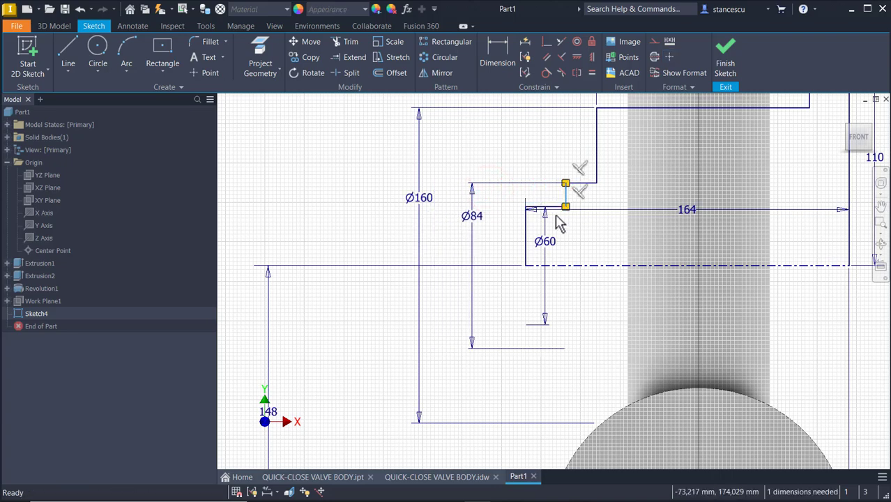
{"action": "mouse_move", "coordinate": [582, 209]}
{"action": "middle_mouse_down"}
{"action": "mouse_move", "coordinate": [513, 359]}
{"action": "mouse_move", "coordinate": [508, 339]}
{"action": "middle_mouse_up"}
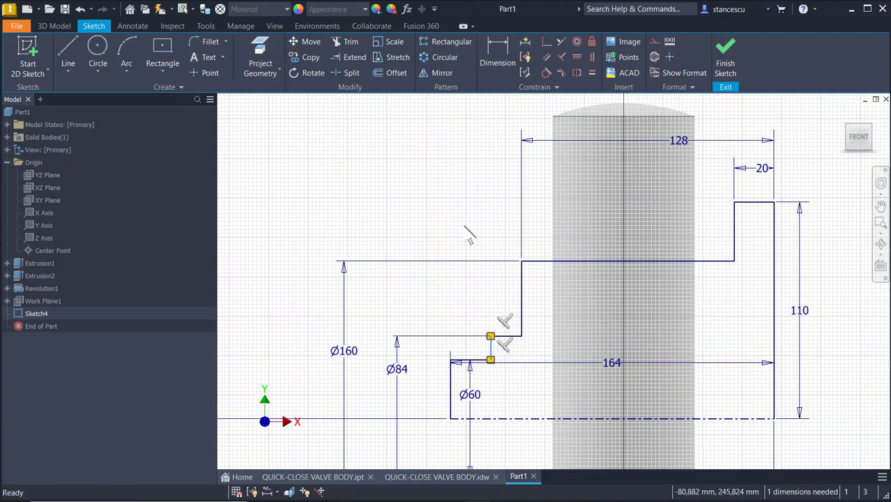
{"action": "left_click", "coordinate": [497, 54]}
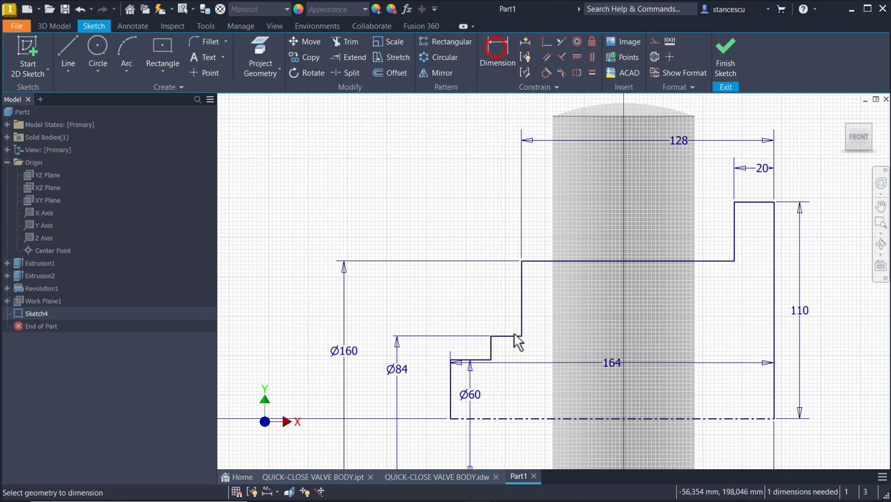
{"action": "left_click", "coordinate": [492, 348]}
{"action": "left_click", "coordinate": [771, 342]}
{"action": "middle_click_drag", "start_coordinate": [659, 219], "coordinate": [651, 268]}
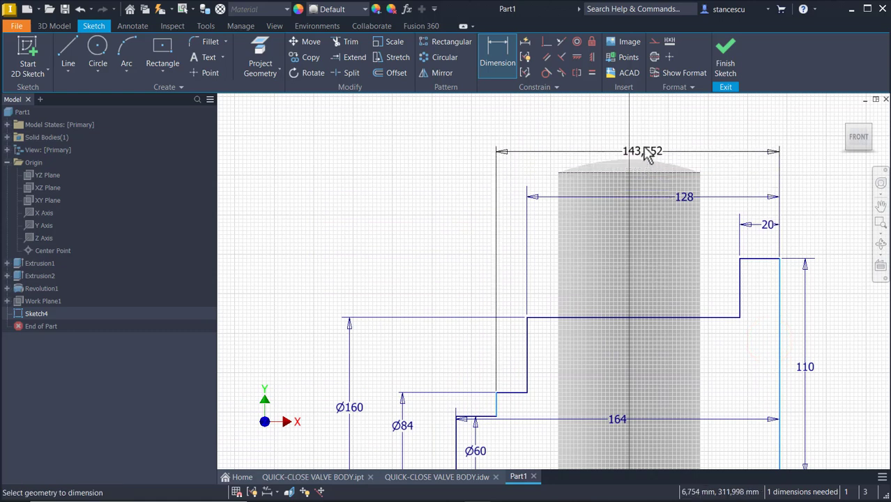
{"action": "left_click", "coordinate": [643, 143]}
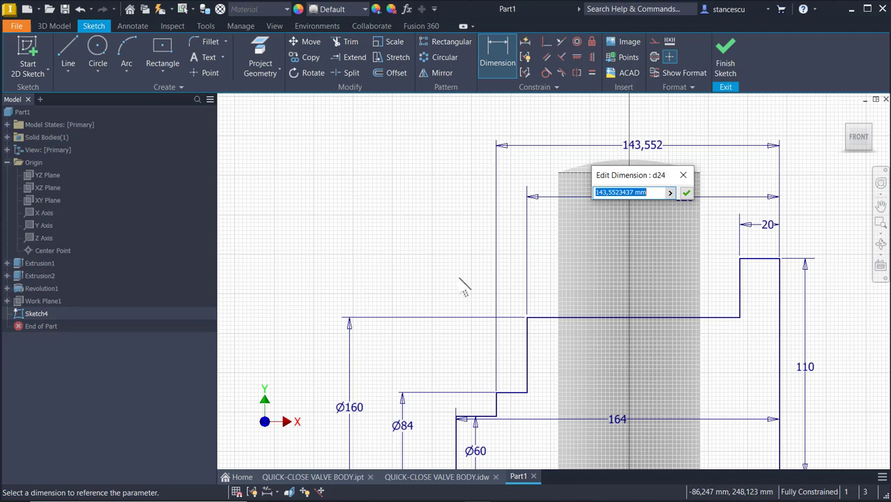
{"action": "type", "text": "128"}
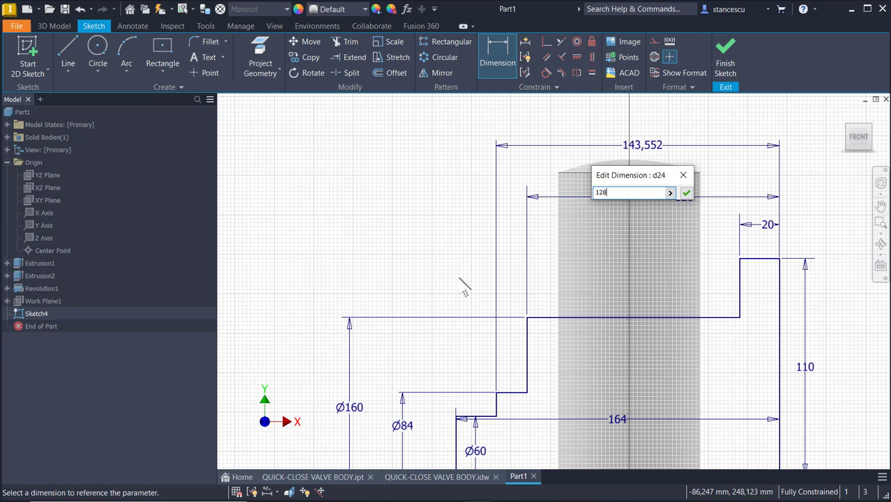
{"action": "key", "text": "Return"}
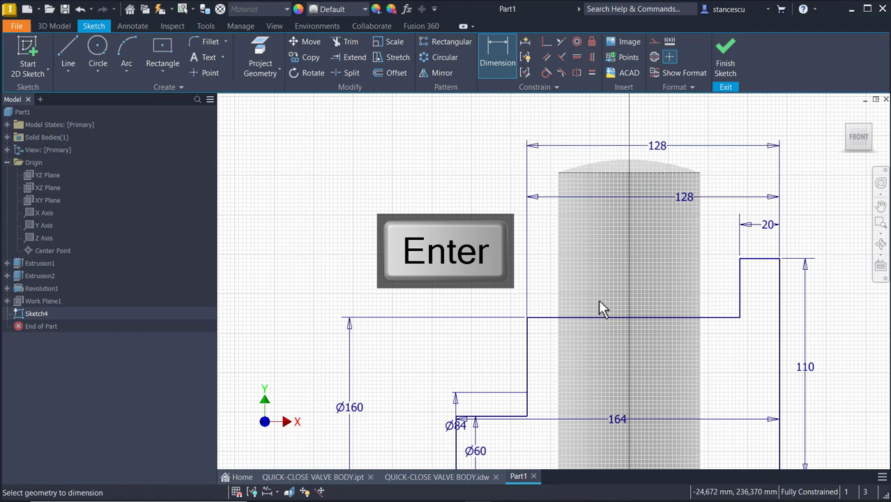
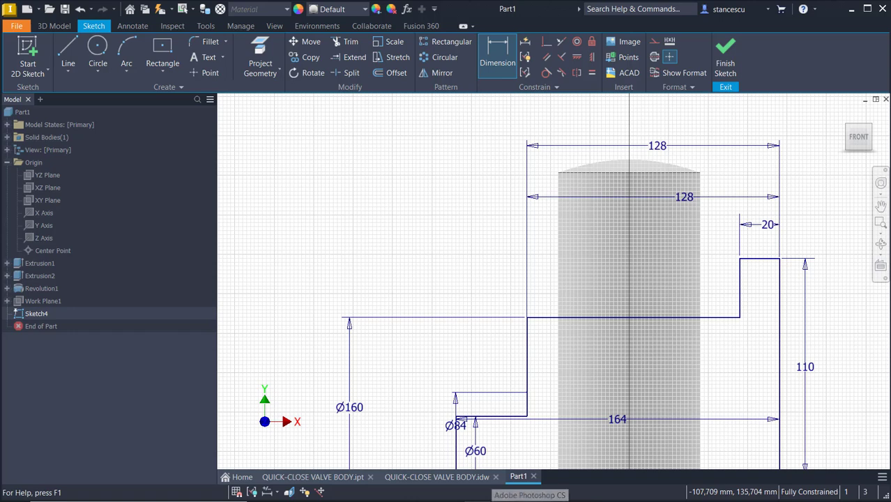
Check the valve body drawing, then undo the last dimension change in the Part1 sketch.
{"action": "left_click", "coordinate": [435, 477]}
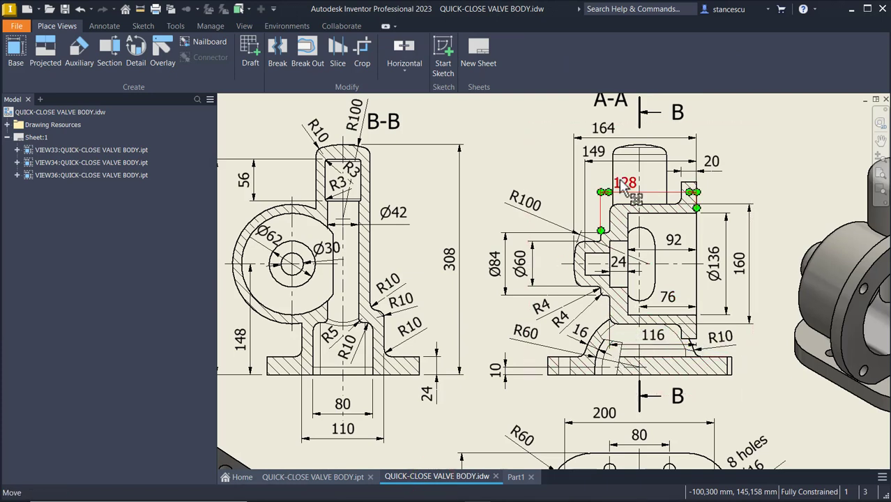
{"action": "left_click", "coordinate": [517, 478]}
{"action": "left_click", "coordinate": [438, 251]}
{"action": "key", "text": "ctrl+z"}
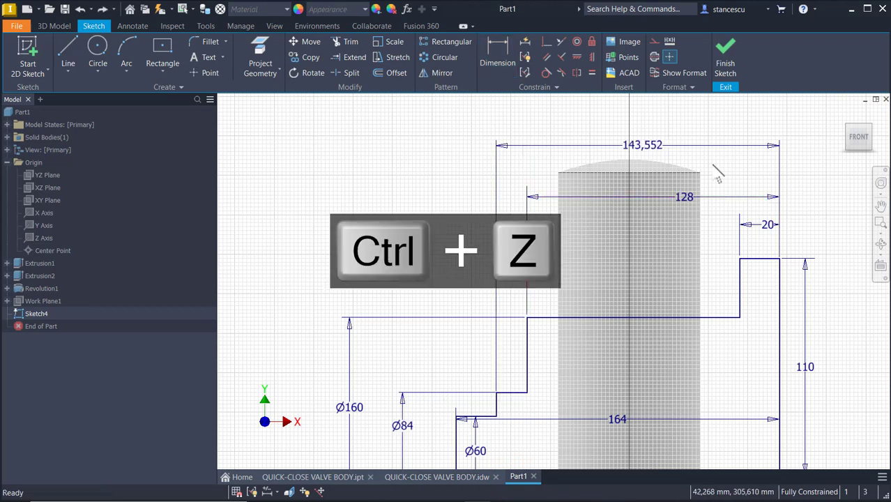
Change the 128 width dimension to 116 and the 143,552 dimension to 128.
{"action": "double_click", "coordinate": [686, 196]}
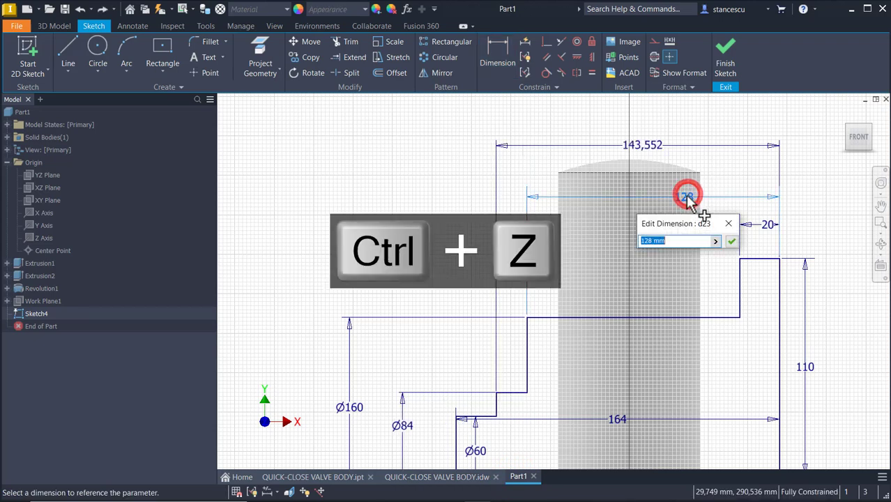
{"action": "type", "text": "11"}
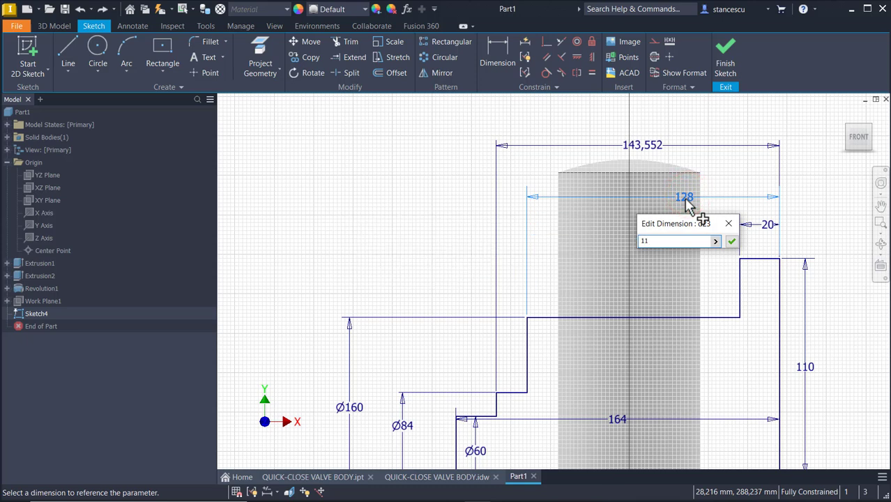
{"action": "type", "text": "6"}
{"action": "key", "text": "Return"}
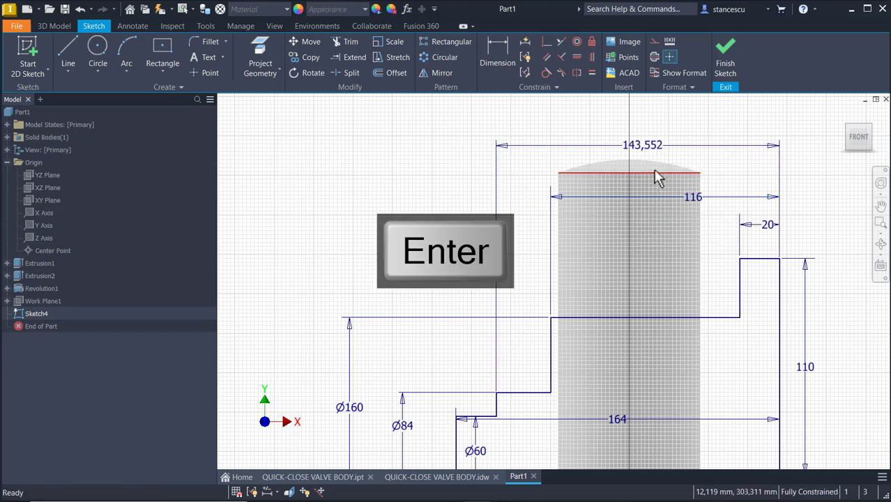
{"action": "double_click", "coordinate": [646, 144]}
{"action": "type", "text": "128"}
{"action": "key", "text": "Return"}
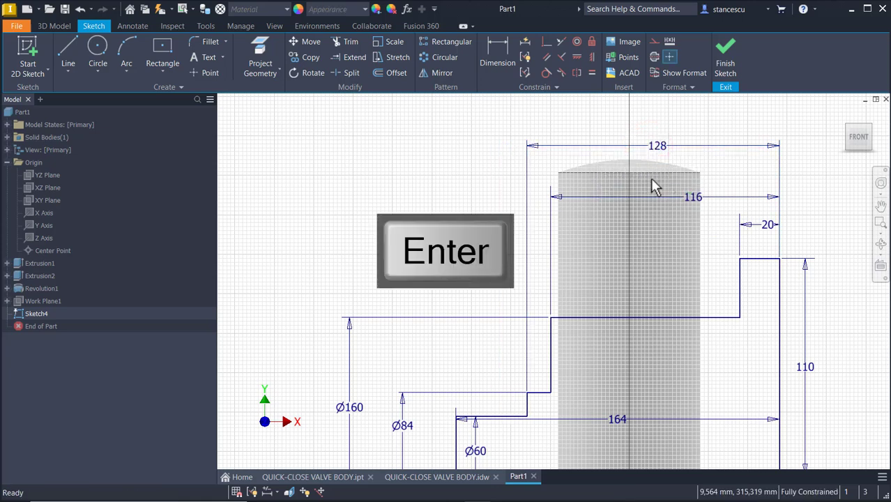
{"action": "key", "text": "Escape"}
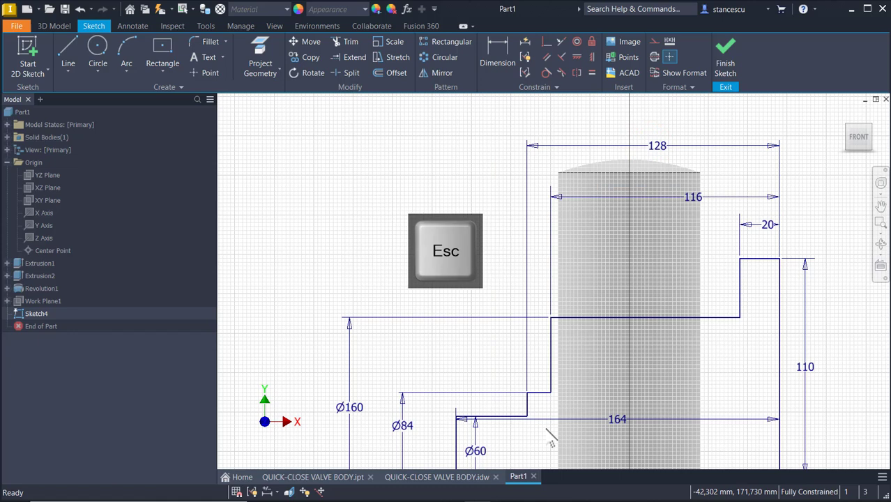
Move the 164 dimension above the 128 dimension and zoom out to see the whole profile.
{"action": "left_click_drag", "start_coordinate": [611, 419], "coordinate": [643, 120]}
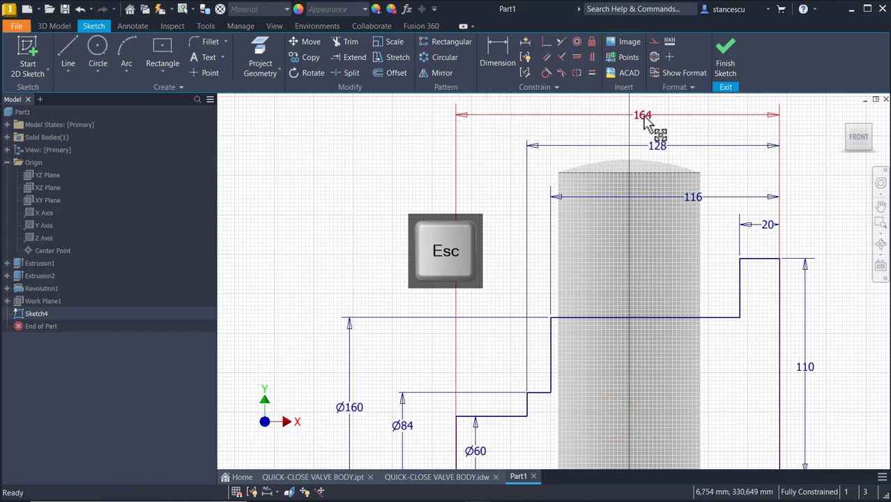
{"action": "left_click", "coordinate": [405, 230]}
{"action": "scroll", "coordinate": [404, 230], "scroll_direction": "down", "scroll_amount": 3}
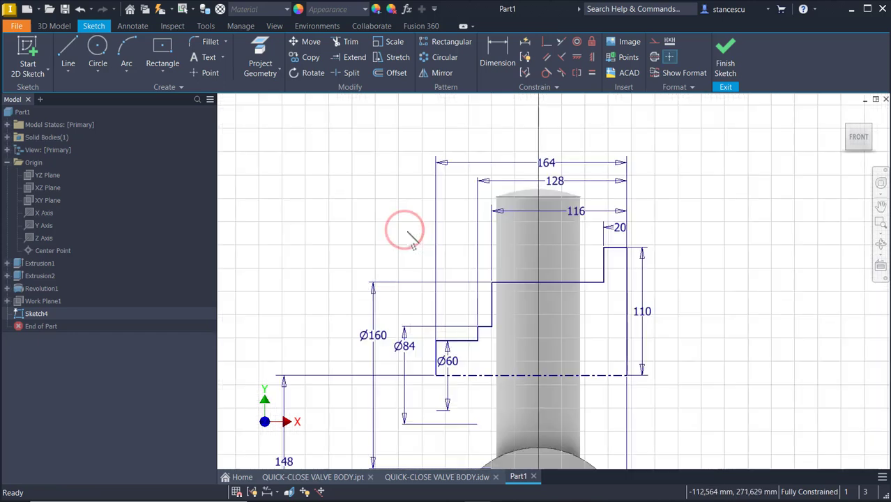
{"action": "middle_click_drag", "start_coordinate": [411, 239], "coordinate": [413, 209]}
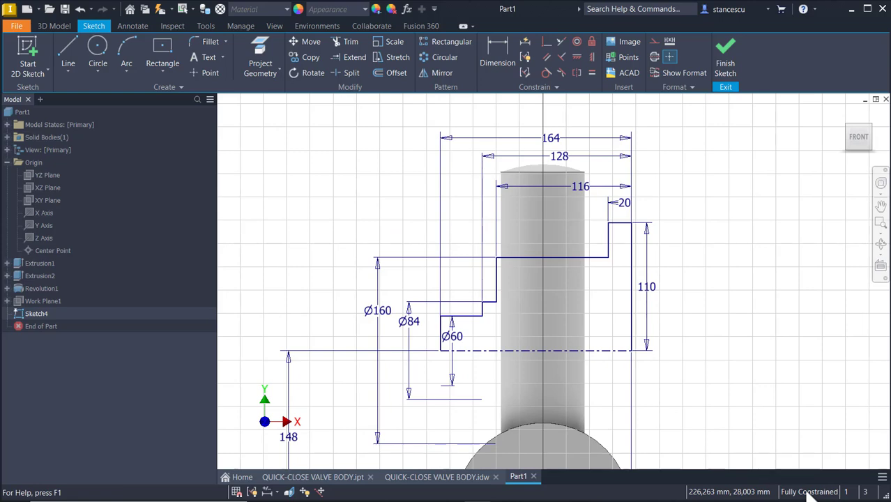
{"action": "left_click", "coordinate": [751, 338]}
Finish Sketch4, confirm it is fully constrained, and turn the view toward the right side.
{"action": "left_click", "coordinate": [725, 50]}
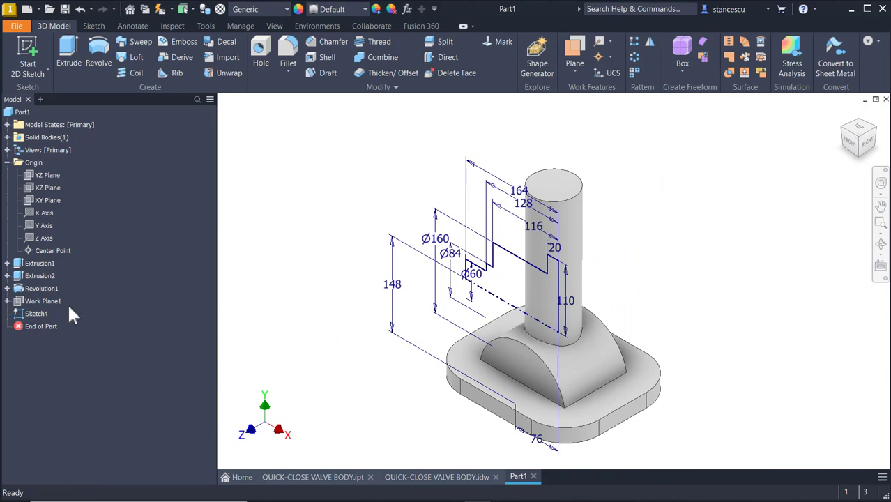
{"action": "left_click", "coordinate": [18, 315]}
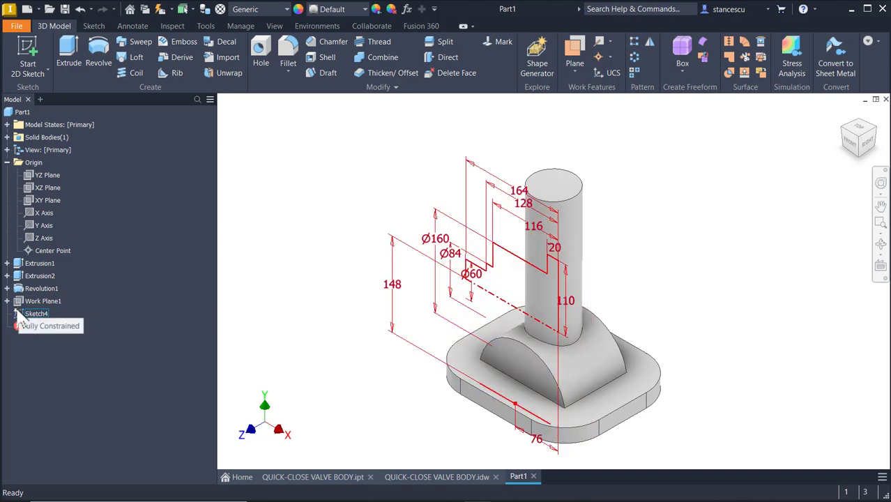
{"action": "left_click", "coordinate": [283, 177]}
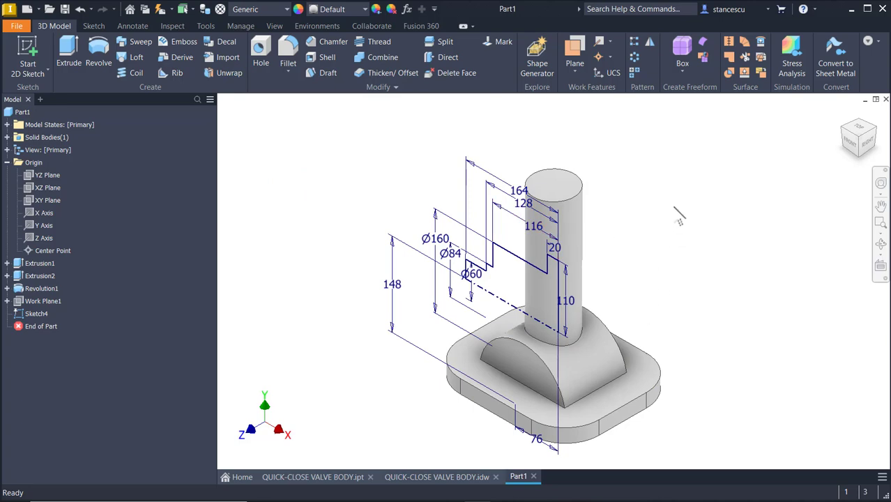
{"action": "left_click", "coordinate": [712, 217]}
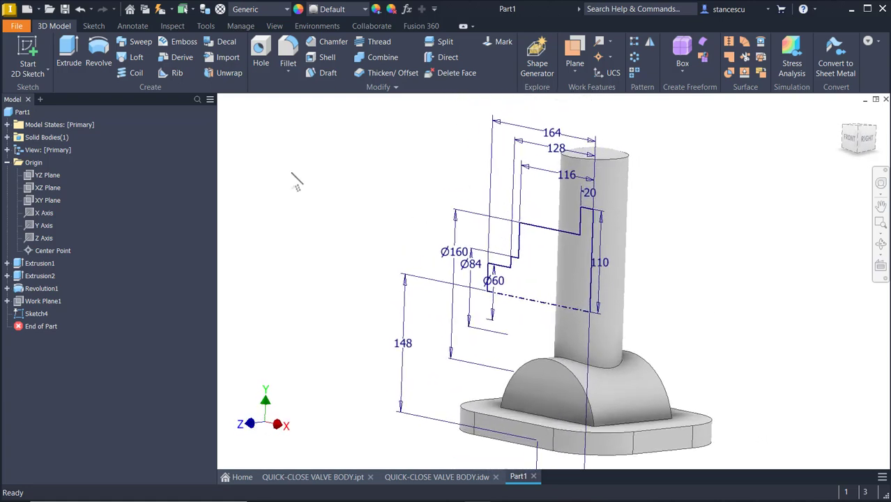
Revolve the stepped profile as a New Solid body, creating Revolution2.
{"action": "left_click", "coordinate": [97, 56]}
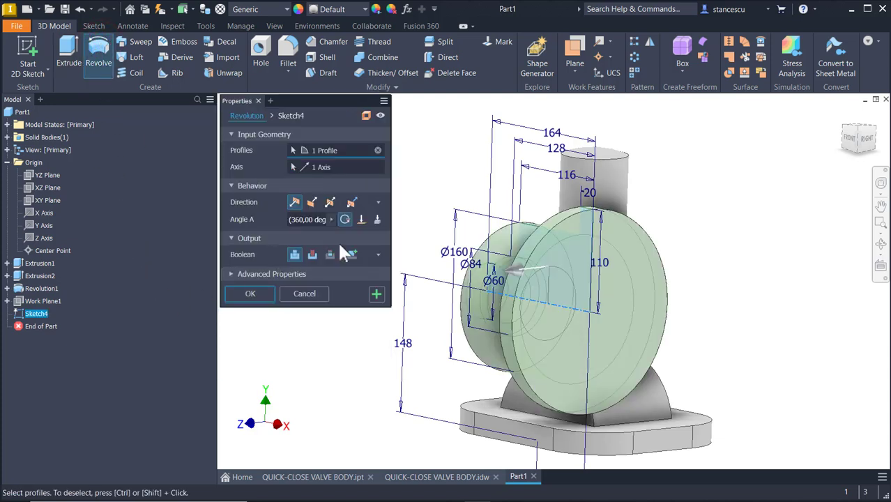
{"action": "left_click", "coordinate": [352, 256]}
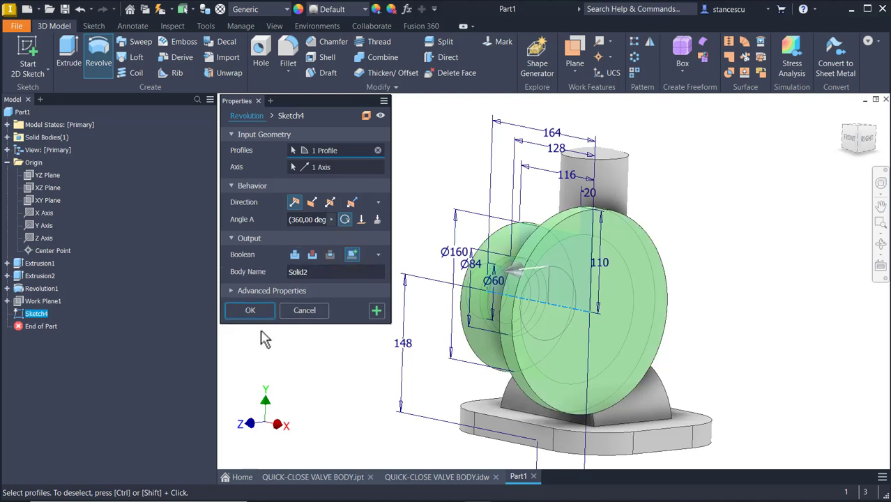
{"action": "left_click", "coordinate": [252, 311]}
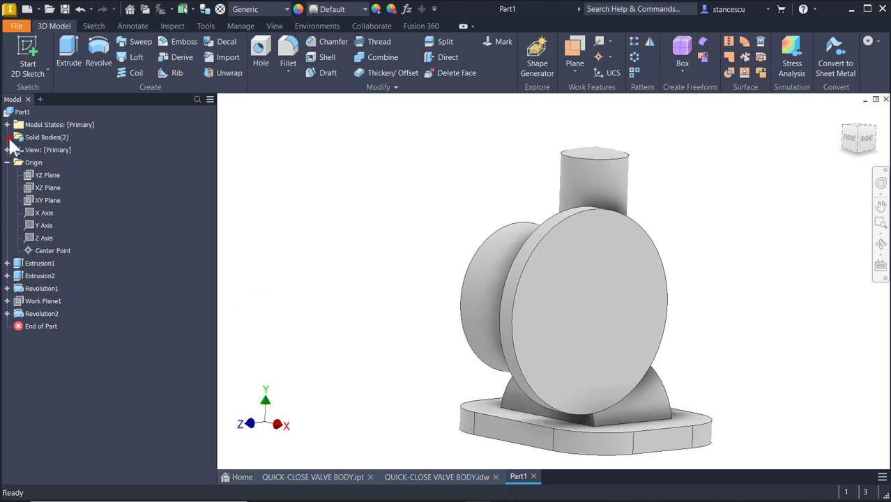
Set Solid2's body appearance to Red in its Properties, then orbit in on the red body.
{"action": "left_click", "coordinate": [8, 138]}
{"action": "right_click", "coordinate": [37, 165]}
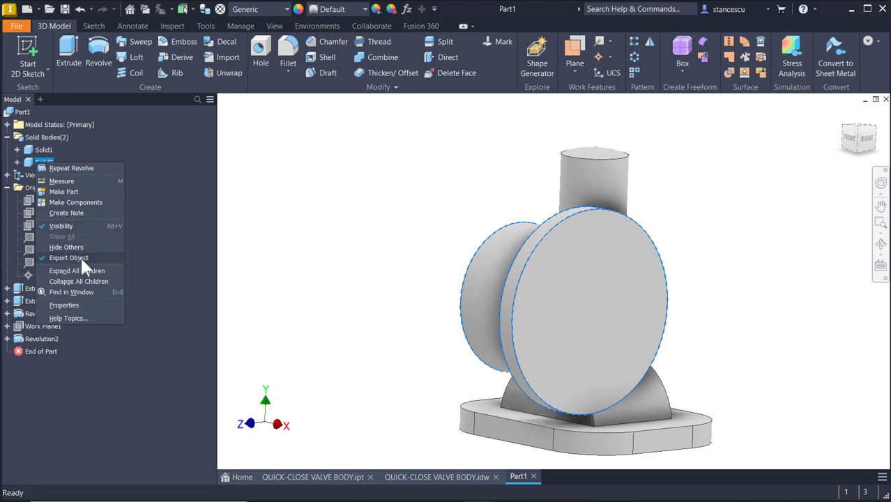
{"action": "left_click", "coordinate": [82, 304]}
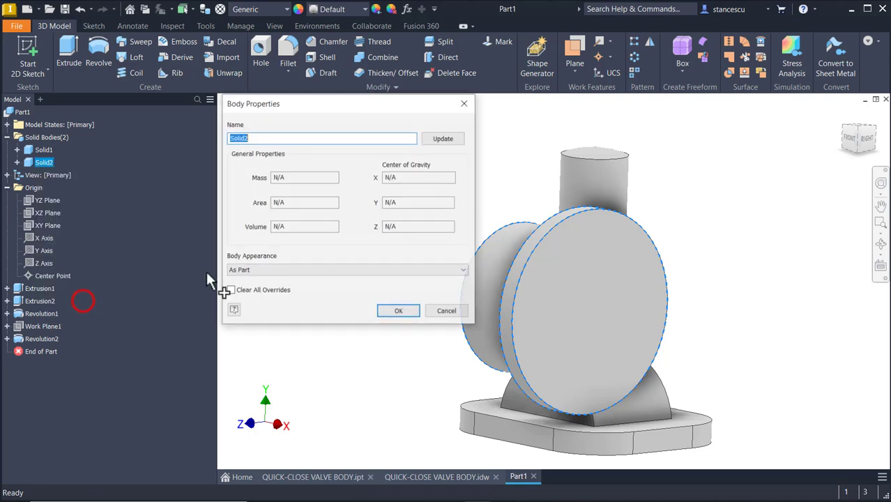
{"action": "left_click", "coordinate": [307, 271]}
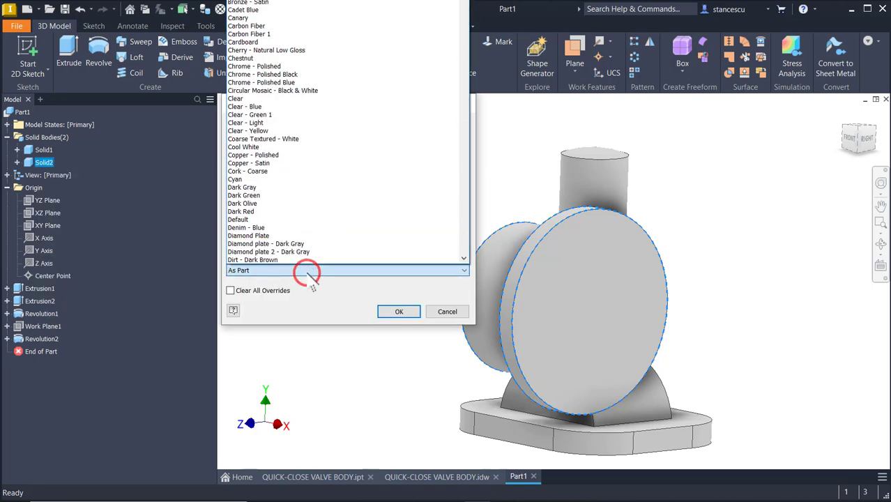
{"action": "key", "text": "r"}
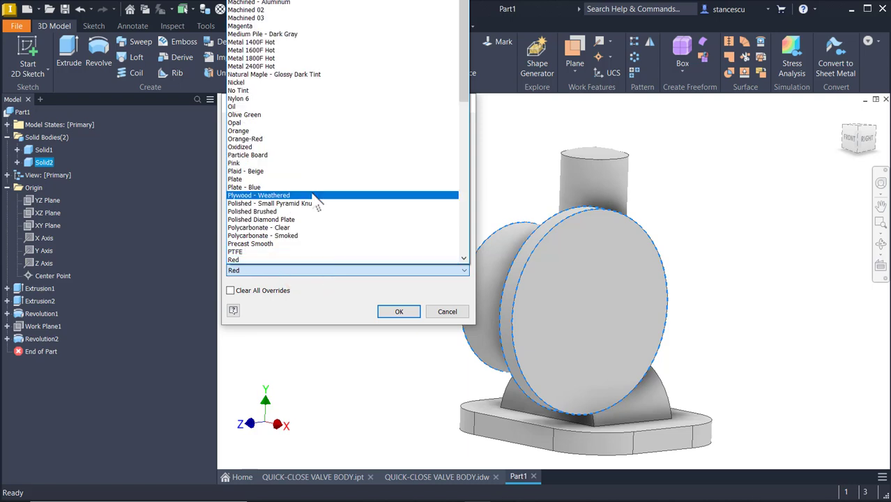
{"action": "left_click", "coordinate": [265, 270]}
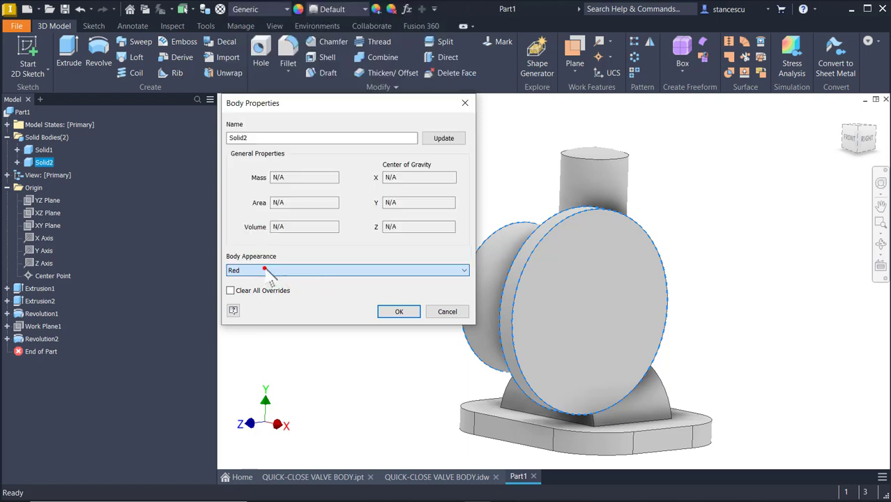
{"action": "left_click", "coordinate": [394, 310]}
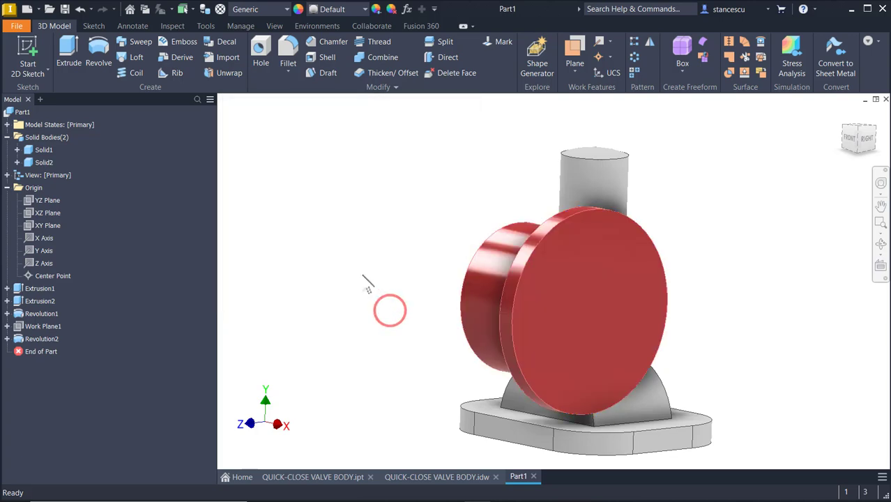
{"action": "middle_click_drag", "start_coordinate": [283, 234], "coordinate": [762, 258], "text": "shift"}
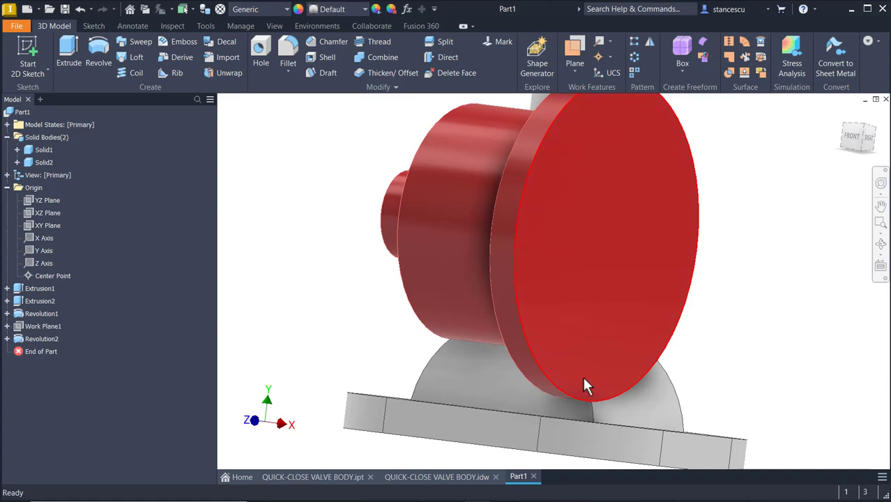
{"action": "left_click", "coordinate": [404, 479]}
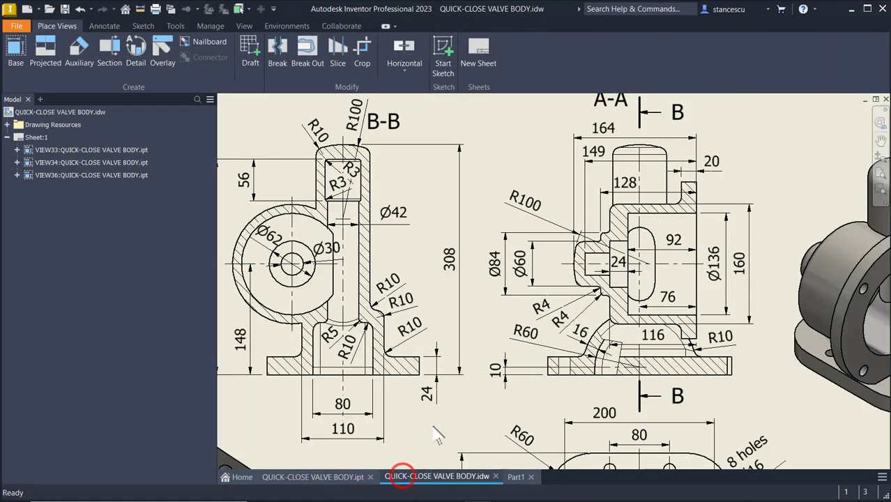
{"action": "mouse_move", "coordinate": [253, 347]}
{"action": "middle_mouse_down"}
{"action": "mouse_move", "coordinate": [406, 375]}
{"action": "mouse_move", "coordinate": [509, 373]}
{"action": "middle_mouse_up"}
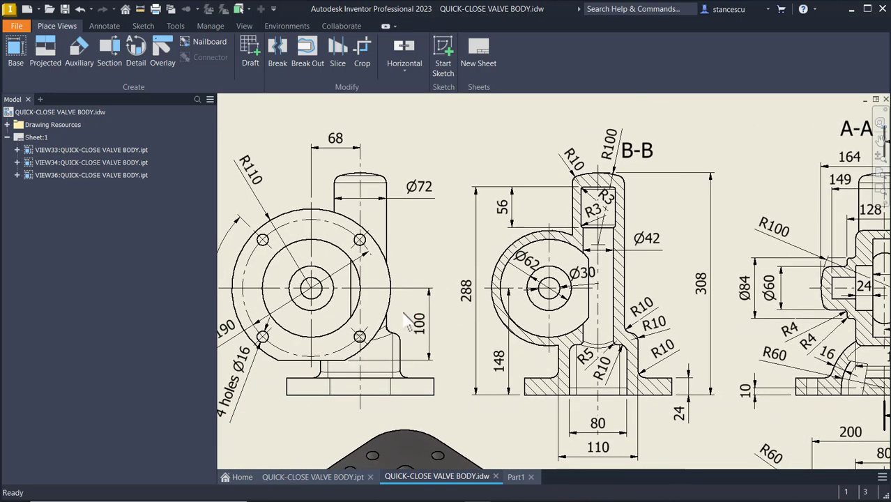
{"action": "middle_click_drag", "start_coordinate": [422, 332], "coordinate": [441, 337]}
{"action": "middle_click_drag", "start_coordinate": [274, 185], "coordinate": [275, 184]}
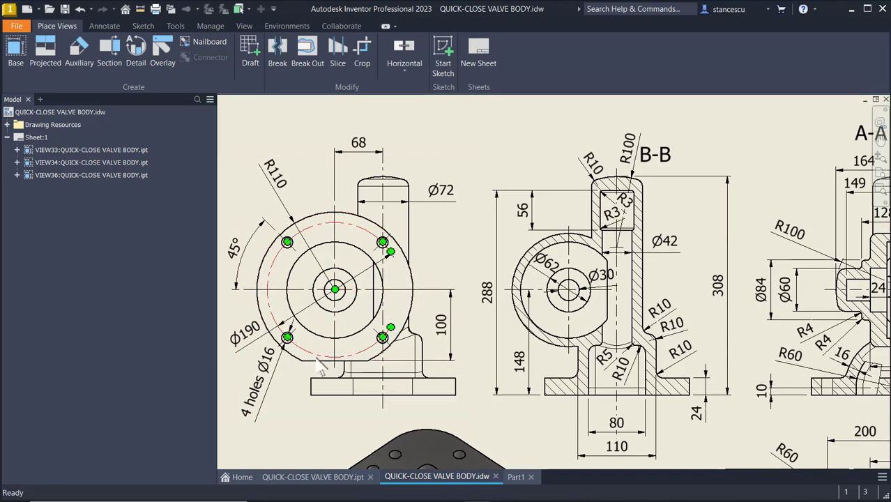
{"action": "scroll", "coordinate": [570, 314], "scroll_direction": "down", "scroll_amount": 2}
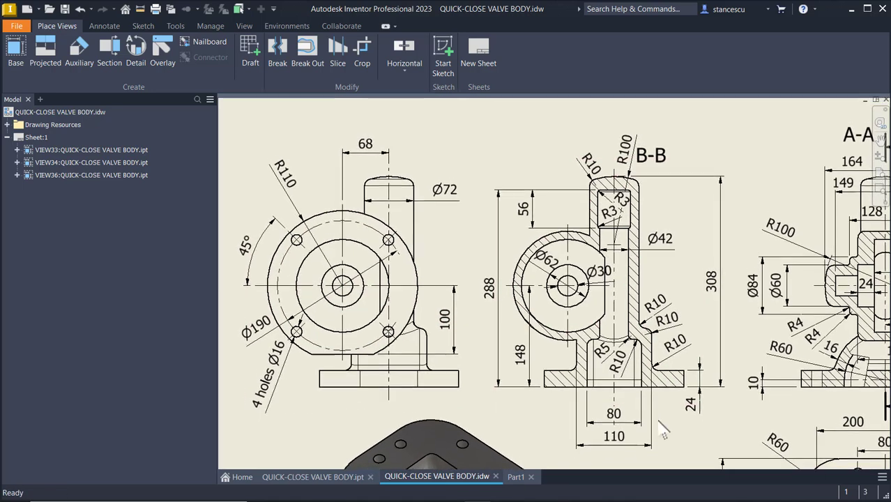
{"action": "left_click", "coordinate": [519, 480]}
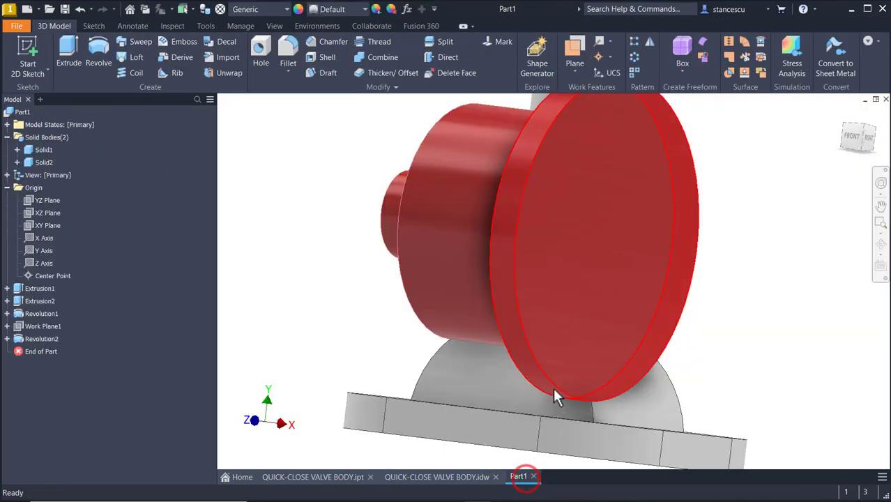
Start a sketch on the red disc's front face and draw a line across its lower part.
{"action": "left_click", "coordinate": [613, 374]}
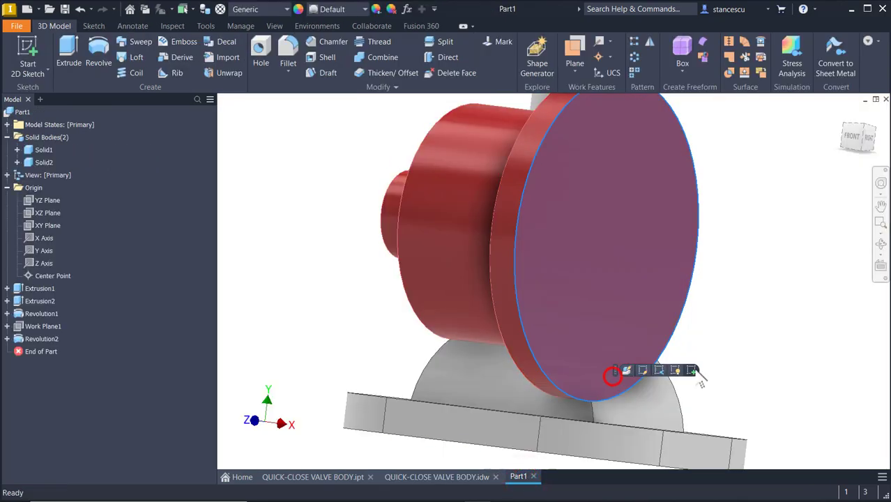
{"action": "left_click", "coordinate": [692, 370]}
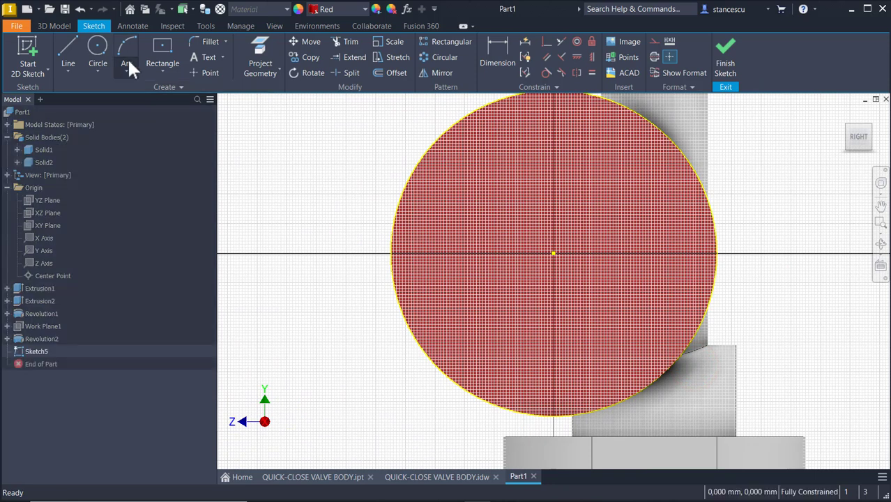
{"action": "left_click", "coordinate": [71, 50]}
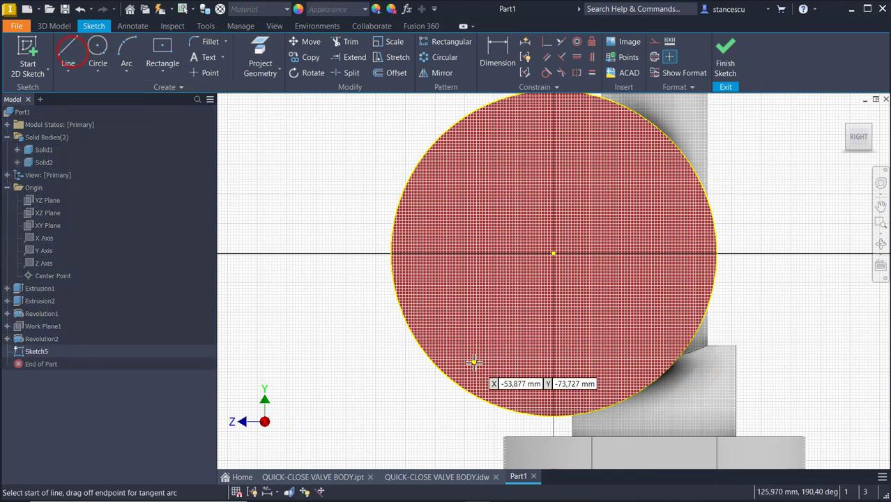
{"action": "left_click", "coordinate": [453, 382]}
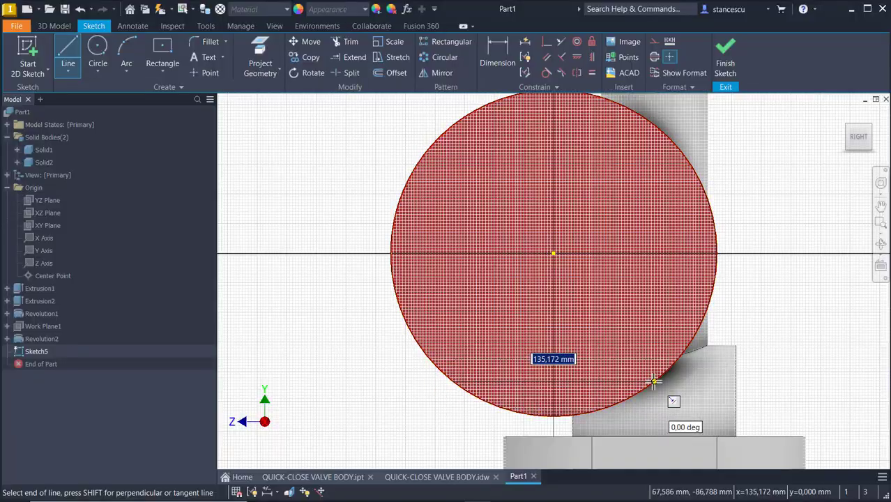
{"action": "left_click", "coordinate": [654, 381]}
{"action": "middle_click_drag", "start_coordinate": [681, 330], "coordinate": [669, 257], "text": "shift"}
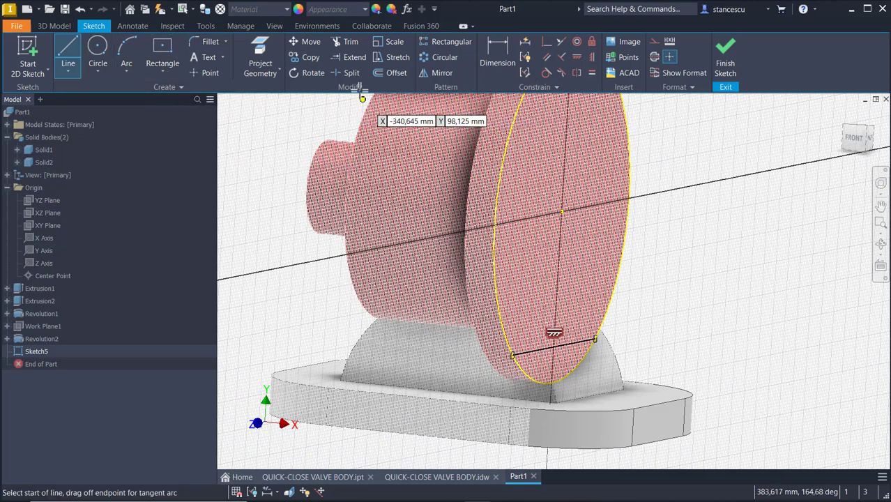
Dimension the line 100 from the disc's centre and finish Sketch5.
{"action": "left_click", "coordinate": [487, 52]}
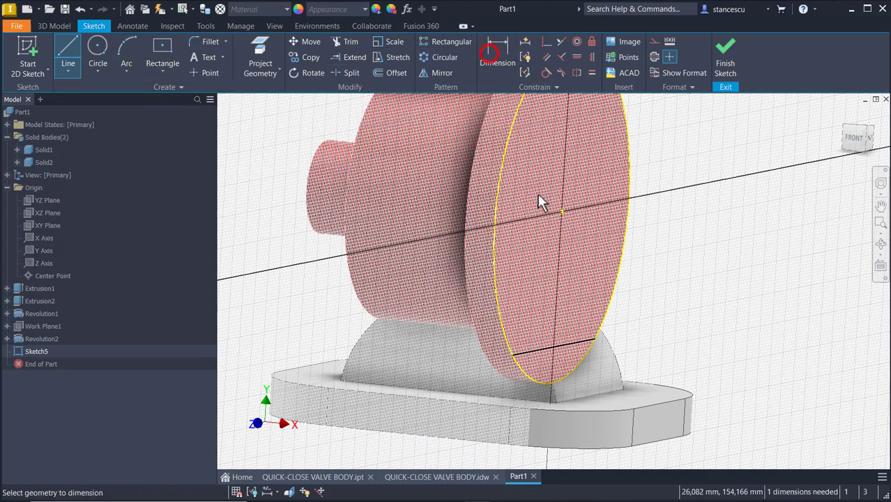
{"action": "left_click", "coordinate": [535, 347]}
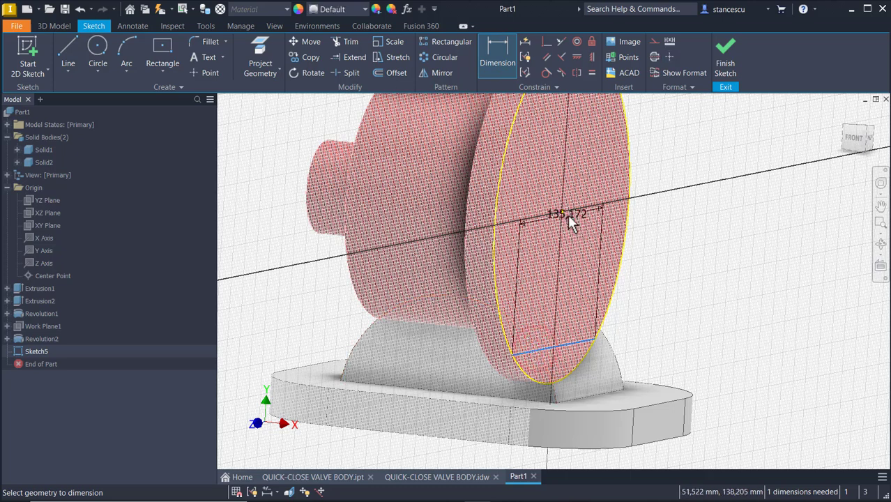
{"action": "left_click", "coordinate": [564, 212]}
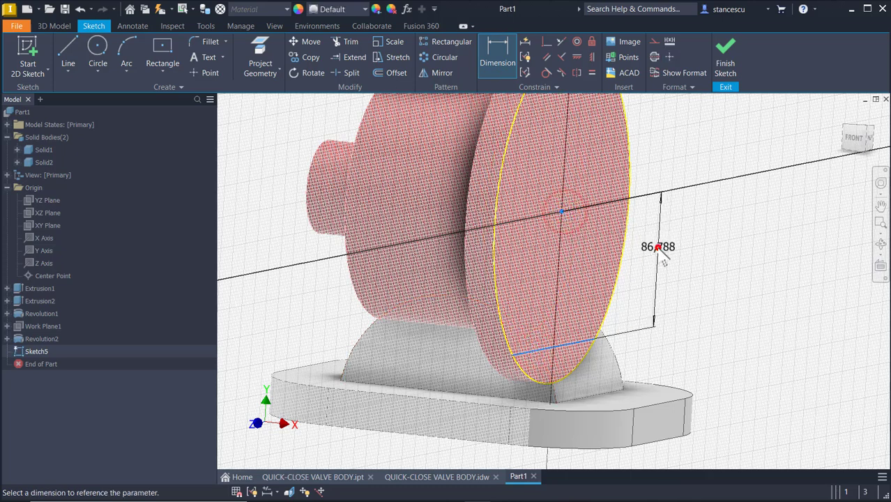
{"action": "left_click", "coordinate": [663, 250]}
{"action": "type", "text": "10"}
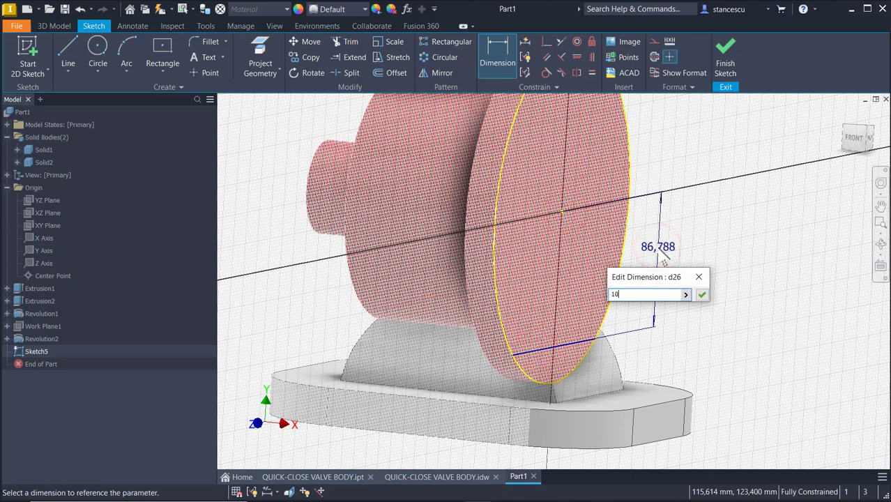
{"action": "type", "text": "0"}
{"action": "key", "text": "Return"}
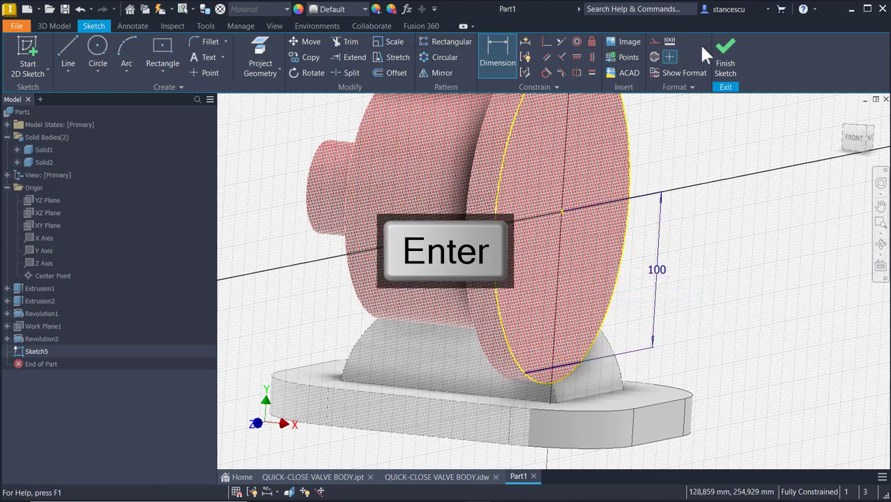
{"action": "left_click", "coordinate": [724, 54]}
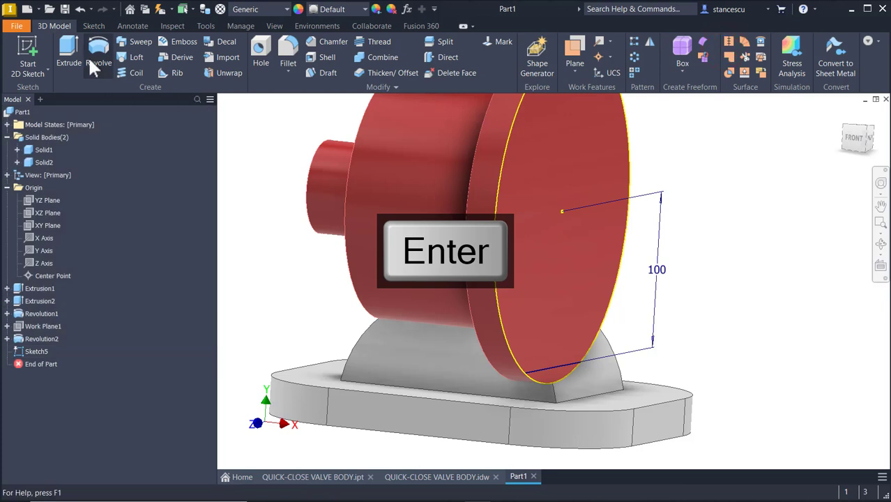
Cut-extrude the sliver below the line out of the red disc, creating Extrusion3.
{"action": "left_click", "coordinate": [68, 52]}
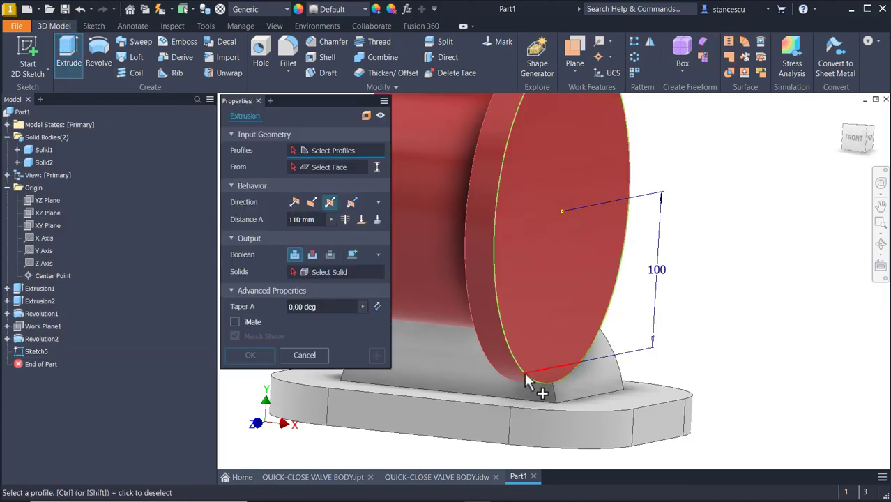
{"action": "left_click", "coordinate": [549, 386]}
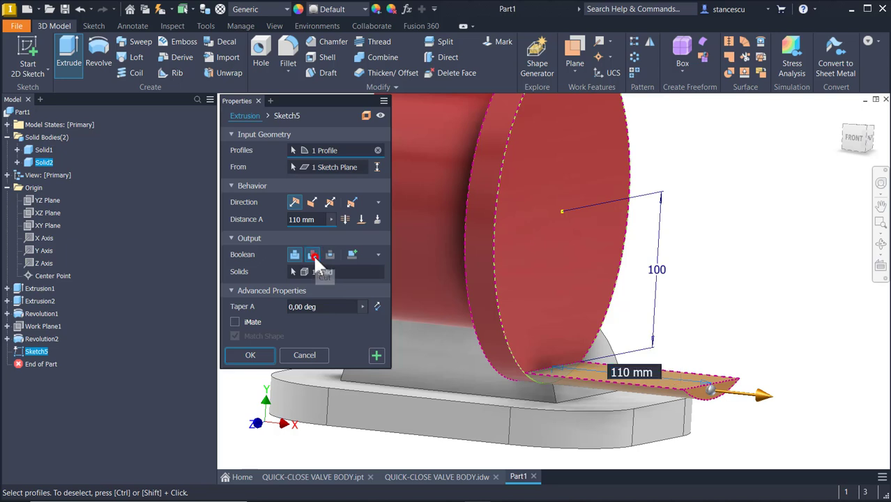
{"action": "left_click", "coordinate": [313, 255]}
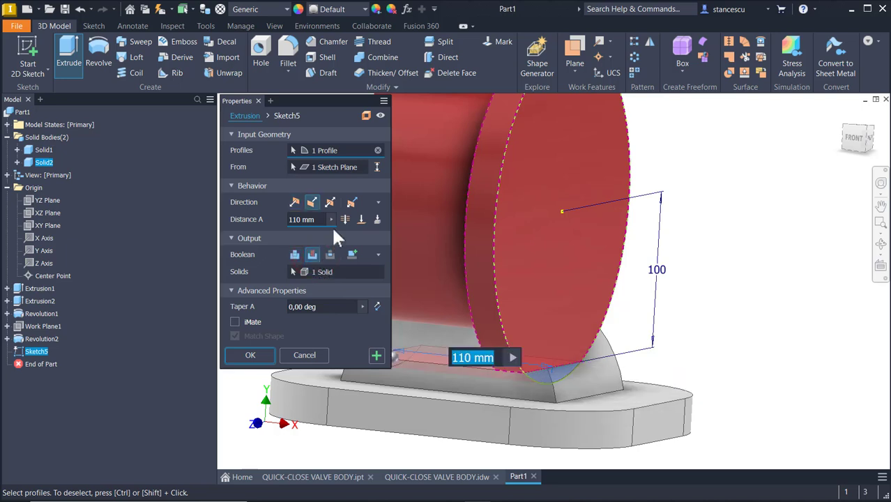
{"action": "middle_click_drag", "start_coordinate": [612, 426], "coordinate": [698, 268], "text": "shift"}
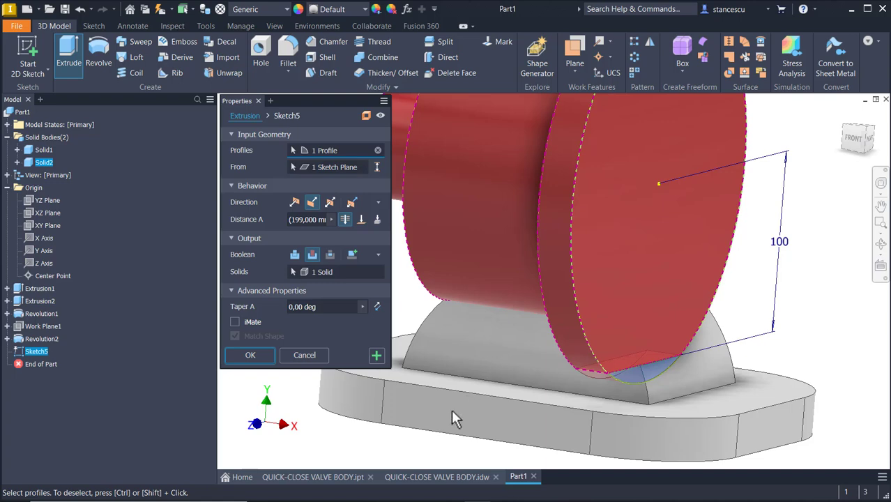
{"action": "middle_click_drag", "start_coordinate": [457, 419], "coordinate": [298, 411], "text": "shift"}
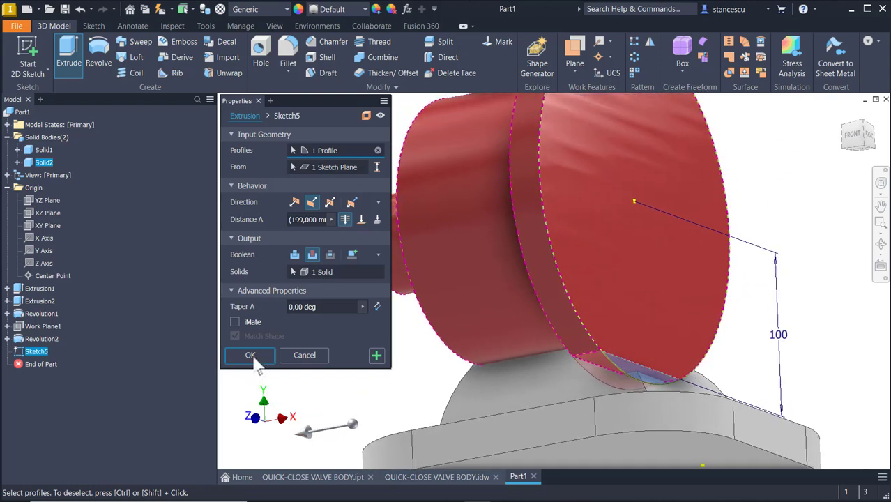
{"action": "left_click", "coordinate": [250, 356]}
{"action": "middle_click_drag", "start_coordinate": [253, 356], "coordinate": [519, 215], "text": "shift"}
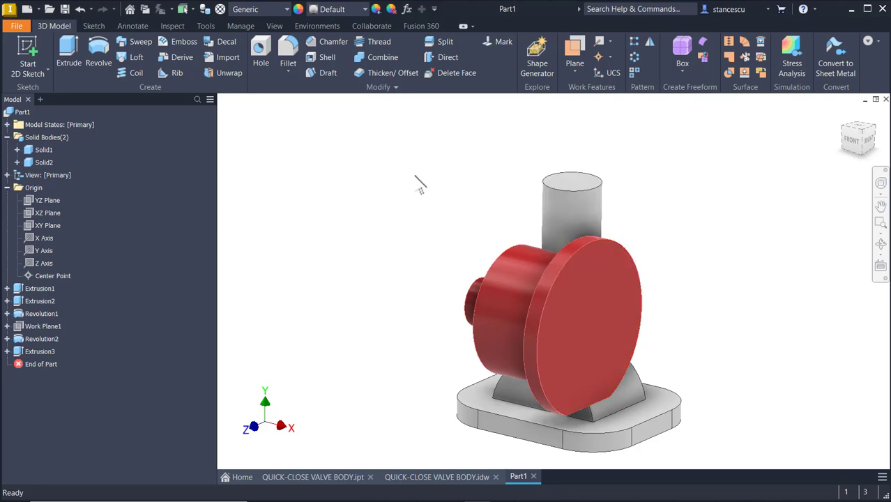
{"action": "left_click", "coordinate": [365, 58]}
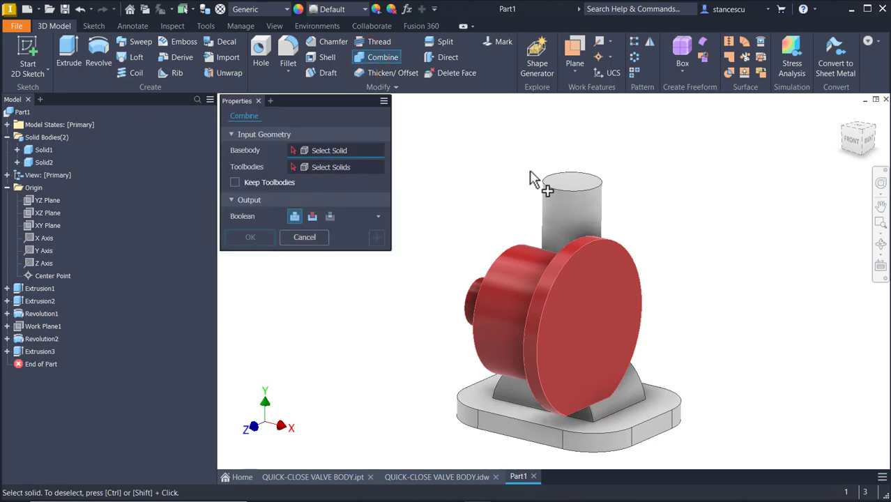
Combine the grey base body with the red body into one solid, then return to Home view.
{"action": "left_click", "coordinate": [547, 197]}
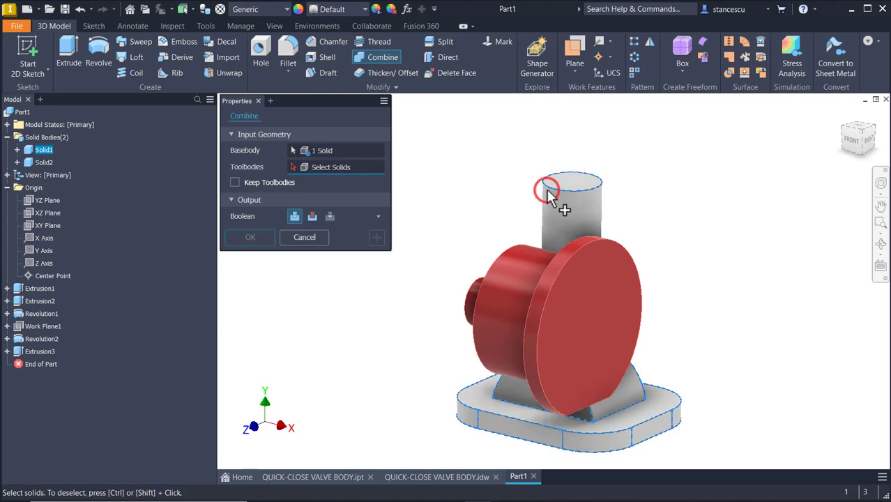
{"action": "left_click", "coordinate": [518, 244]}
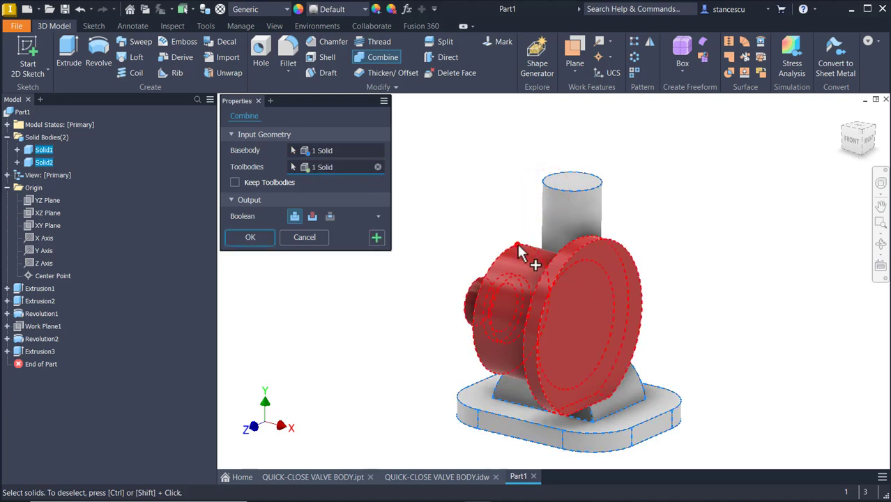
{"action": "left_click", "coordinate": [239, 241]}
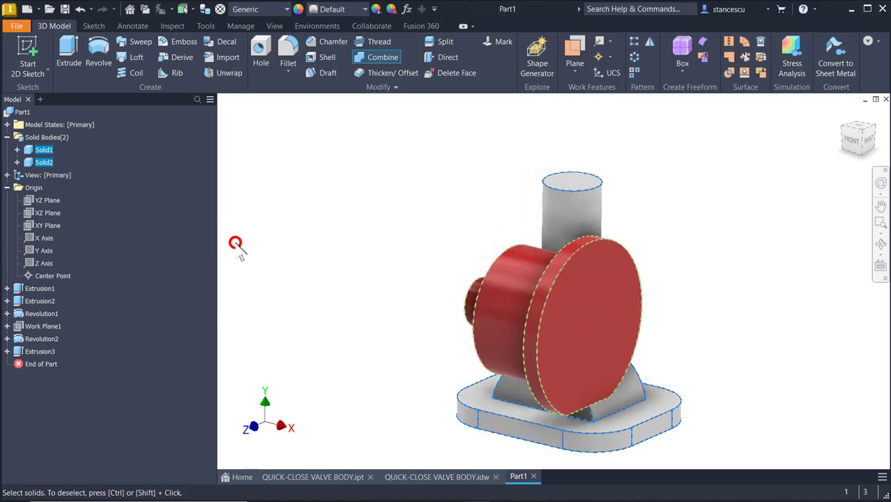
{"action": "key", "text": "F6"}
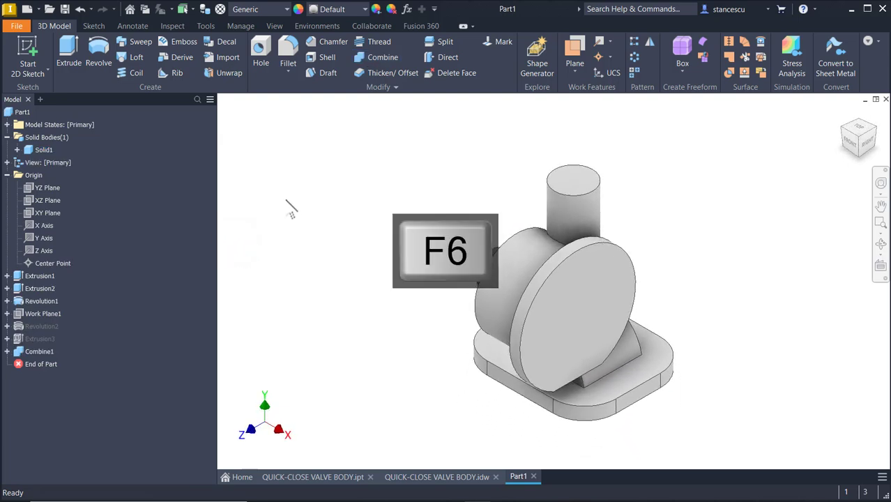
{"action": "left_click", "coordinate": [396, 199]}
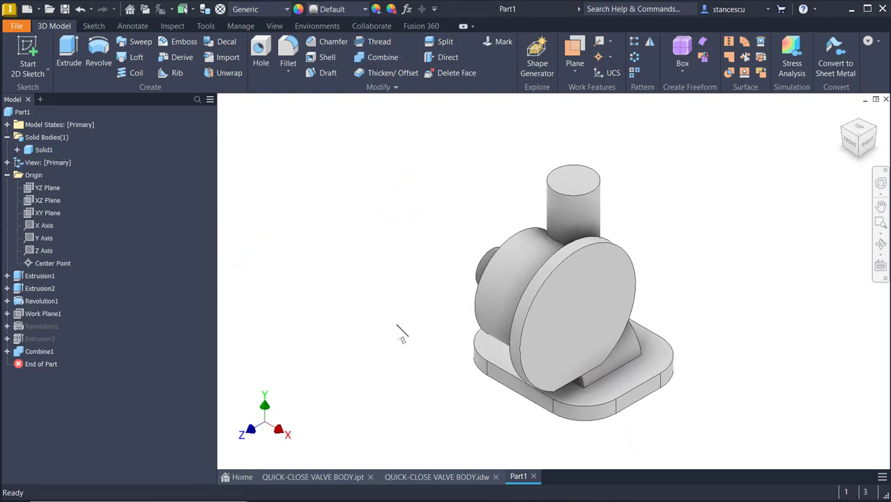
{"action": "left_click", "coordinate": [443, 474]}
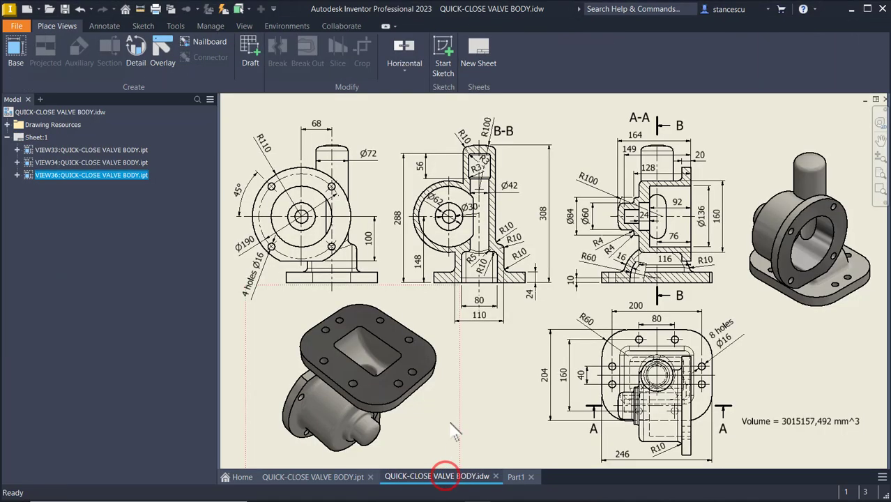
{"action": "scroll", "coordinate": [613, 264], "scroll_direction": "up", "scroll_amount": 3}
{"action": "middle_click_drag", "start_coordinate": [702, 283], "coordinate": [467, 285]}
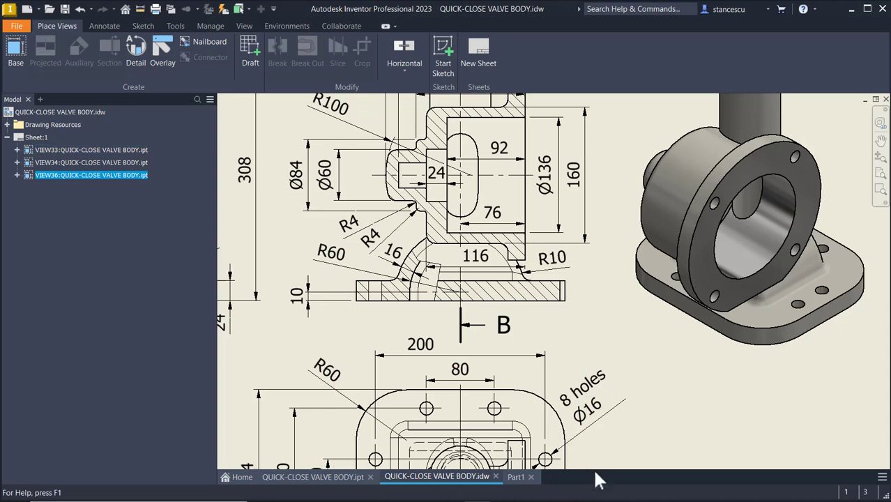
{"action": "left_click", "coordinate": [517, 477]}
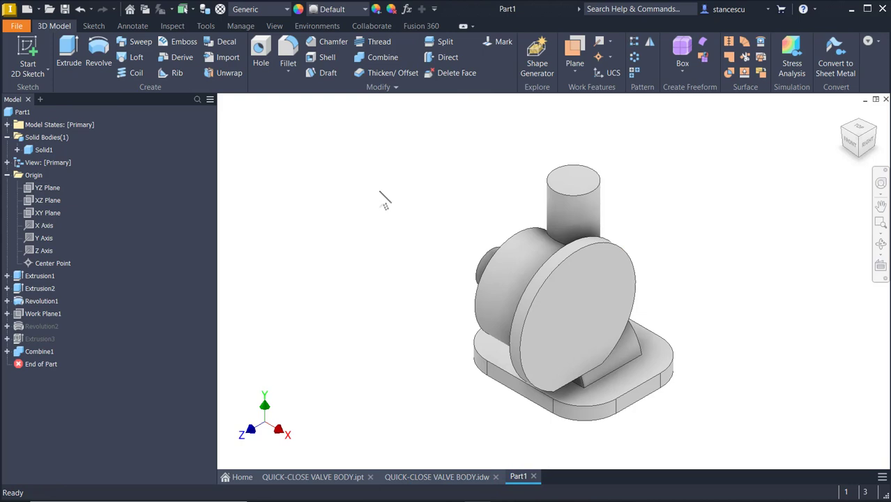
Start a new sketch on the XY Plane and slice the part open at it with F7.
{"action": "right_click", "coordinate": [40, 212]}
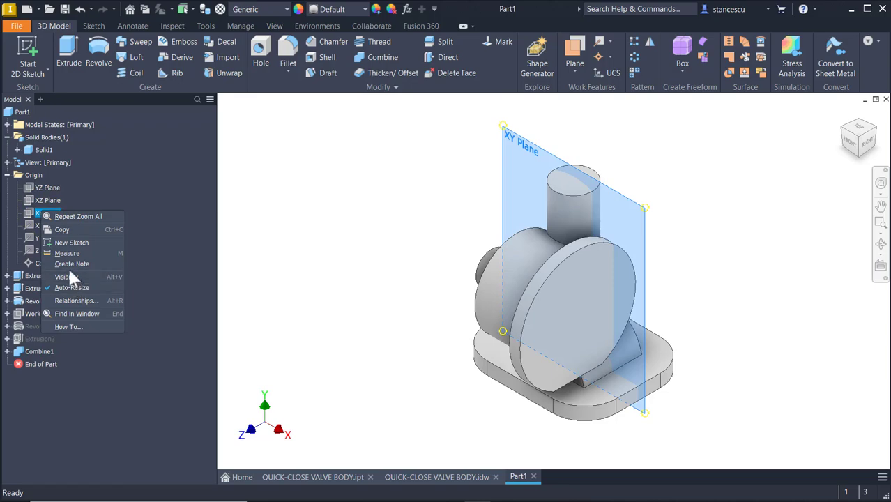
{"action": "left_click", "coordinate": [71, 241]}
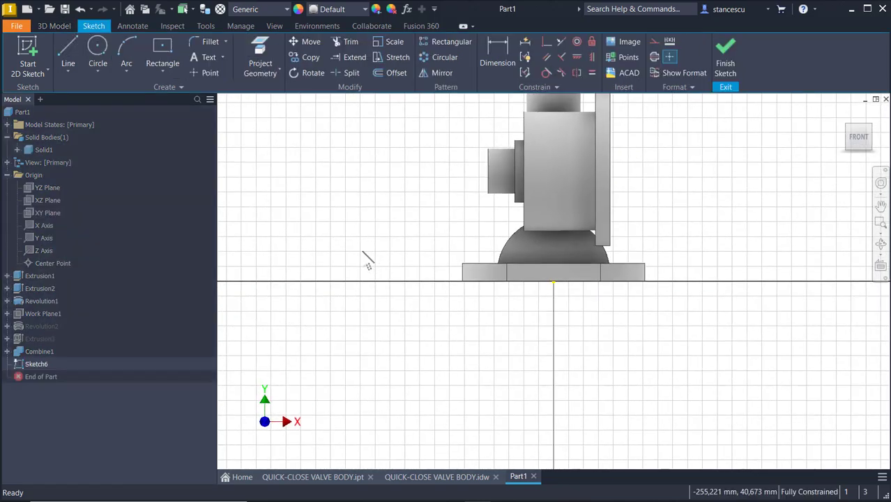
{"action": "key", "text": "F7"}
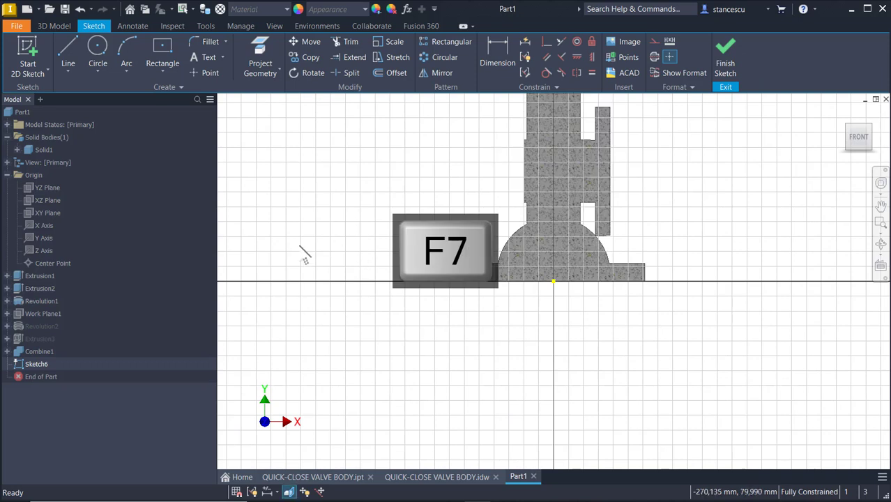
Make Sketch2 under Extrusion2 visible and zoom in on its geometry.
{"action": "left_click", "coordinate": [7, 288]}
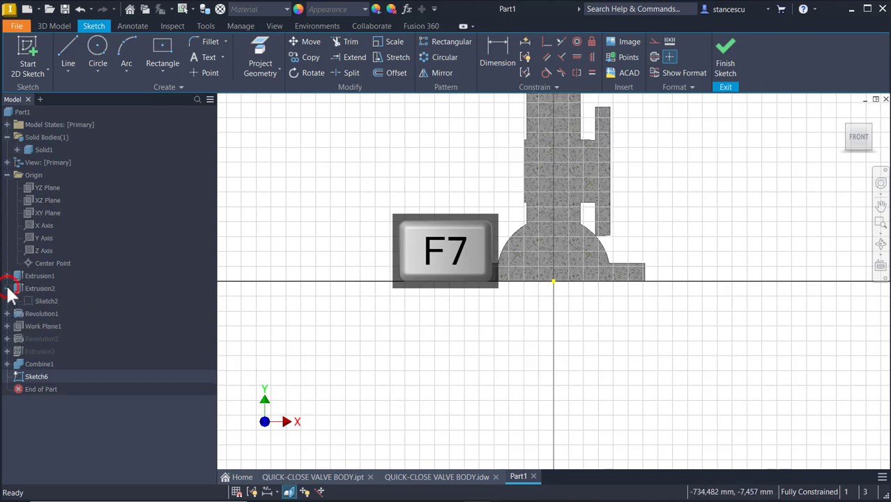
{"action": "right_click", "coordinate": [47, 299]}
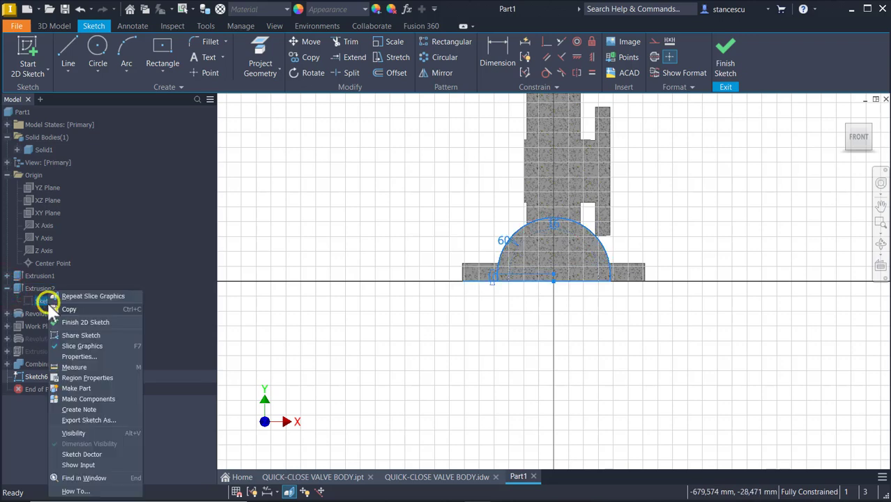
{"action": "left_click", "coordinate": [73, 428]}
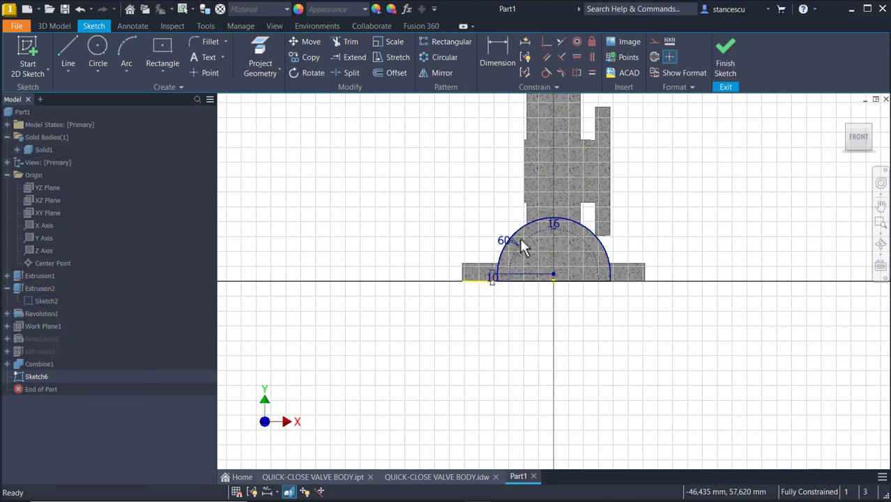
{"action": "scroll", "coordinate": [526, 244], "scroll_direction": "up", "scroll_amount": 5}
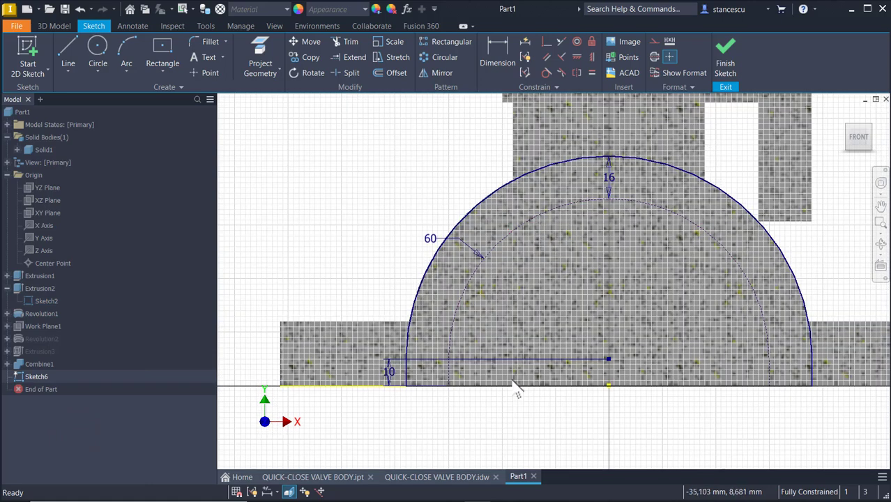
Turn Sketch2's dashed inner arc into construction geometry.
{"action": "left_click", "coordinate": [524, 221]}
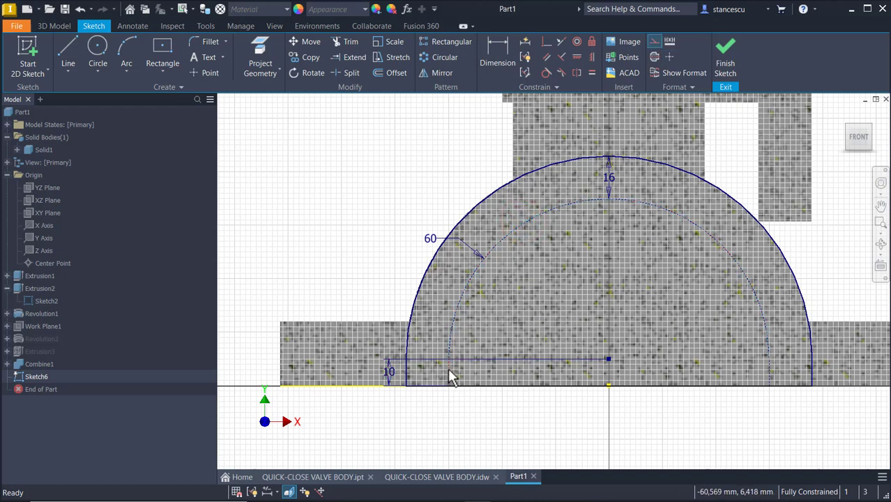
{"action": "left_click", "coordinate": [447, 368]}
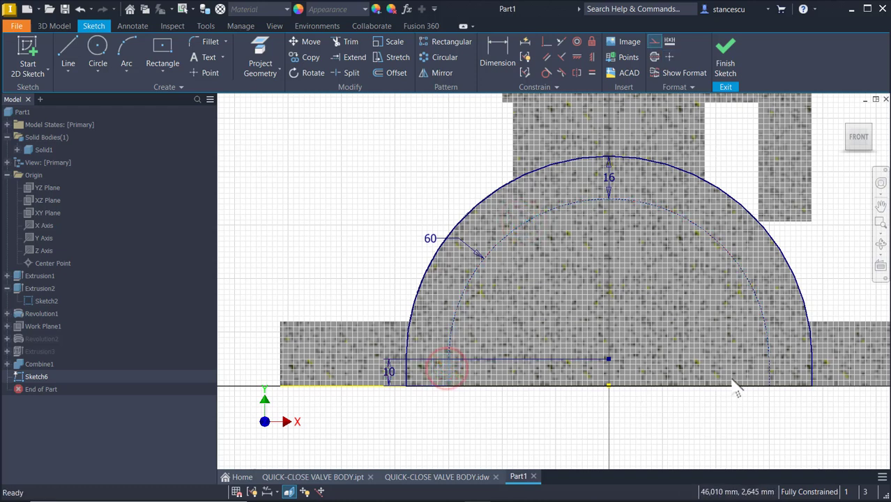
{"action": "left_click", "coordinate": [766, 362]}
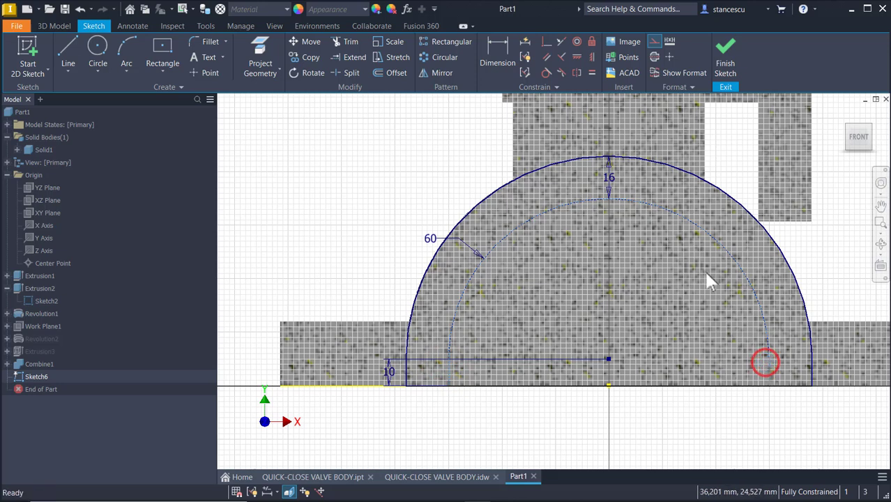
{"action": "left_click", "coordinate": [653, 42]}
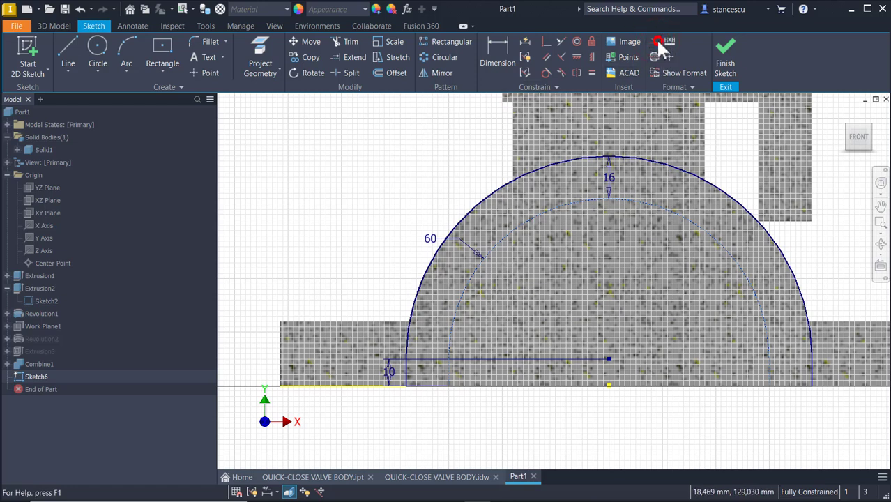
{"action": "left_click", "coordinate": [438, 145]}
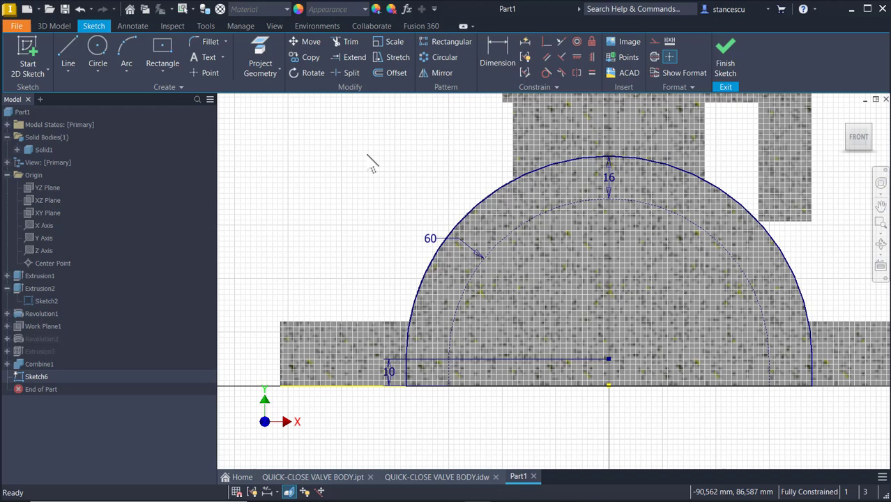
Project the radius-60 inner arc into Sketch6.
{"action": "left_click", "coordinate": [260, 55]}
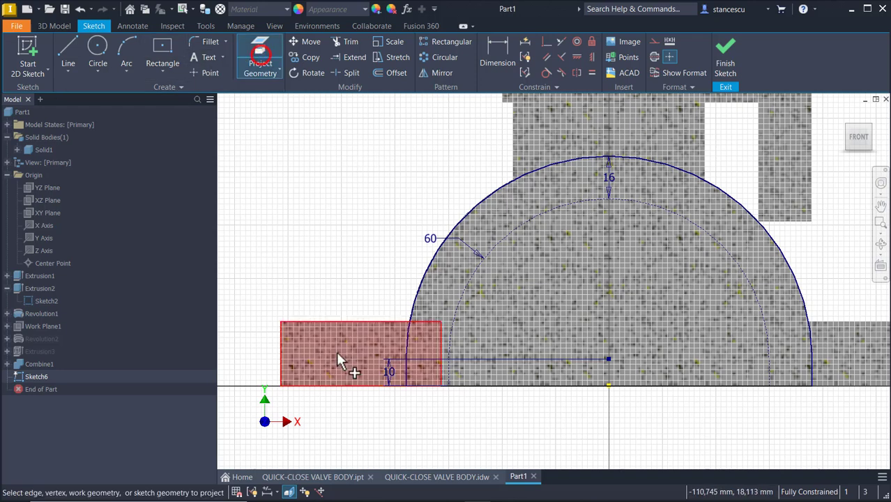
{"action": "left_click", "coordinate": [450, 371]}
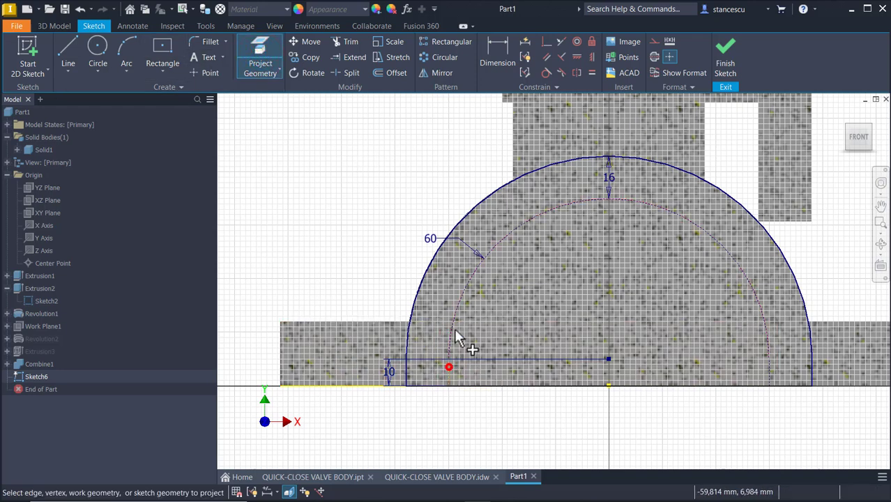
{"action": "left_click", "coordinate": [467, 282]}
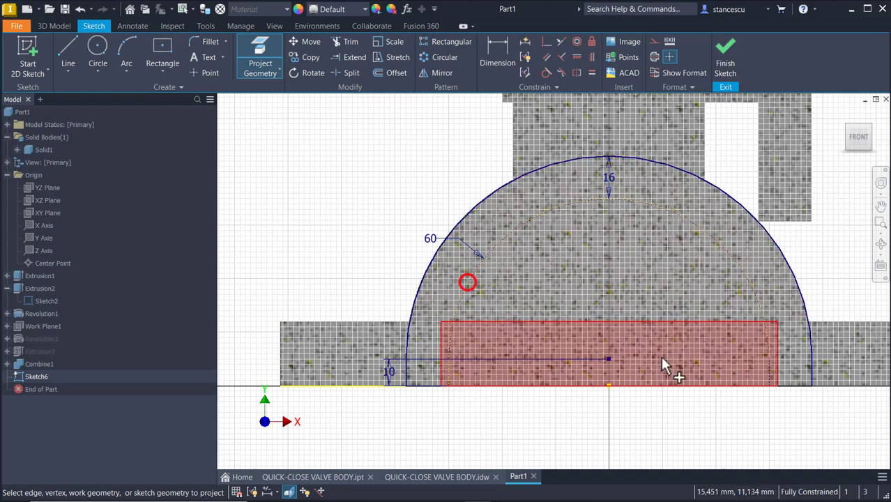
{"action": "left_click", "coordinate": [768, 362]}
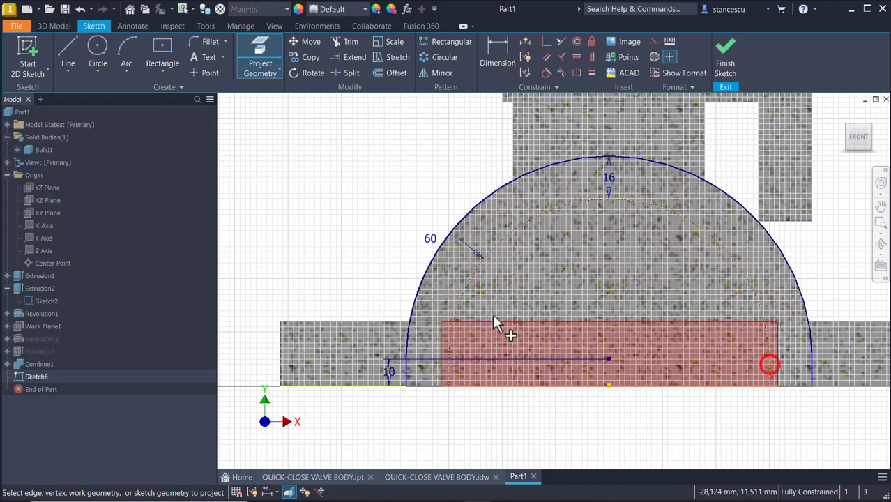
{"action": "left_click", "coordinate": [382, 160]}
{"action": "key", "text": "Escape"}
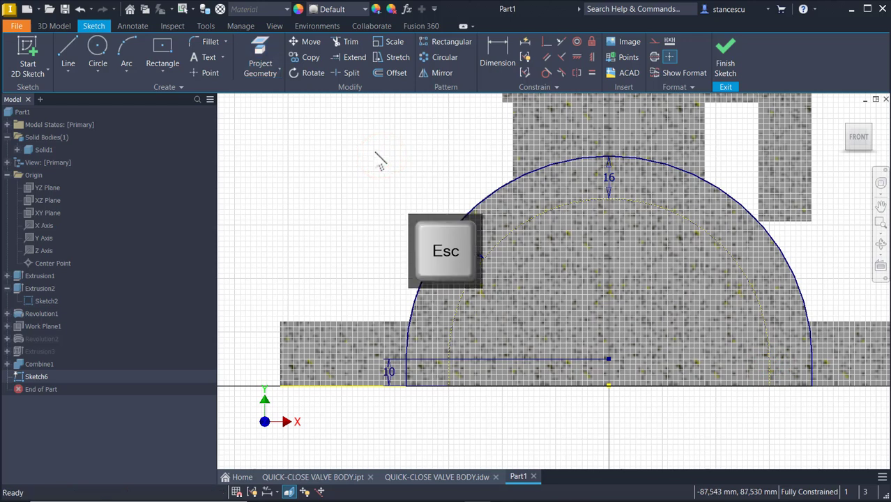
Hide Sketch2's dimensions and geometry, leaving only the projected arc.
{"action": "left_click", "coordinate": [48, 298]}
{"action": "right_click", "coordinate": [48, 297]}
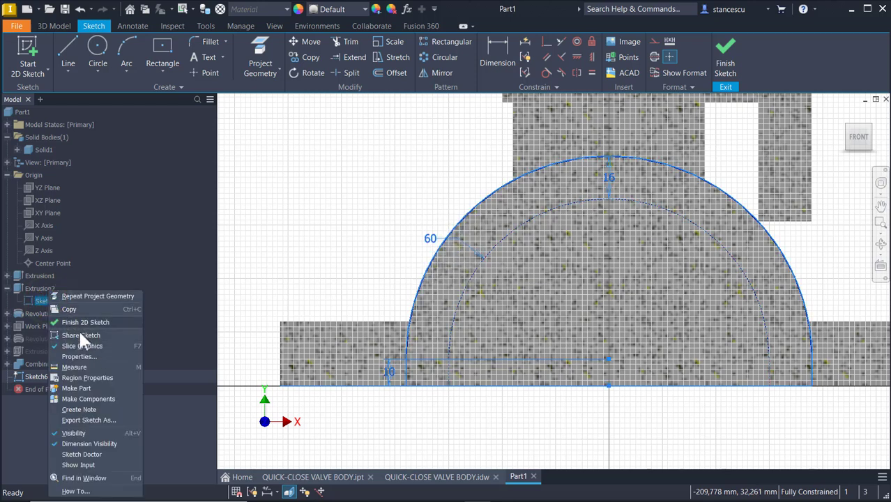
{"action": "left_click", "coordinate": [85, 443]}
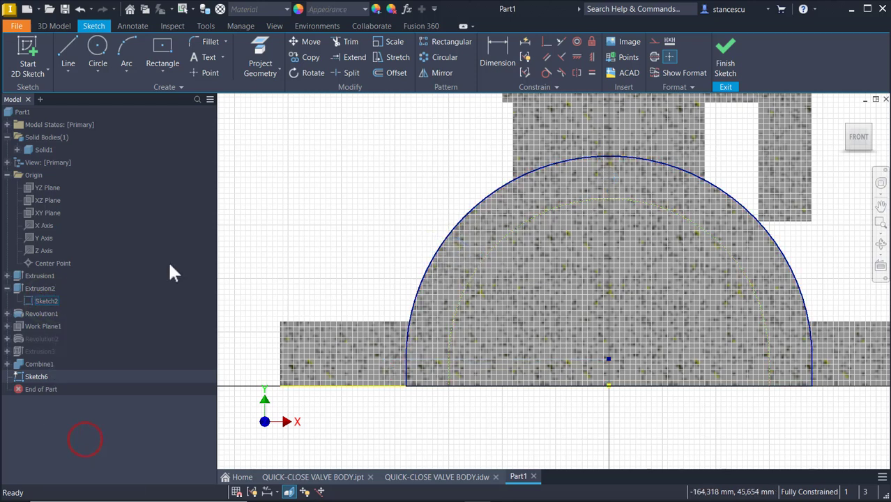
{"action": "right_click", "coordinate": [40, 301]}
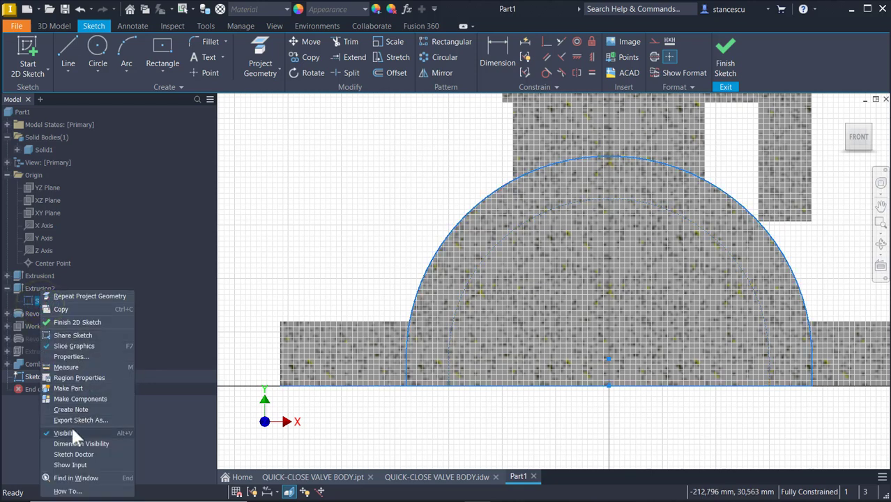
{"action": "left_click", "coordinate": [298, 235]}
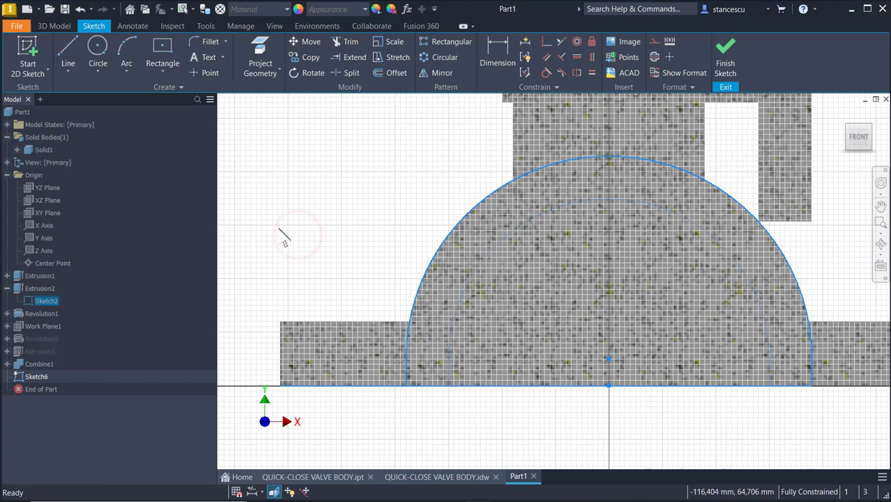
{"action": "right_click", "coordinate": [43, 301]}
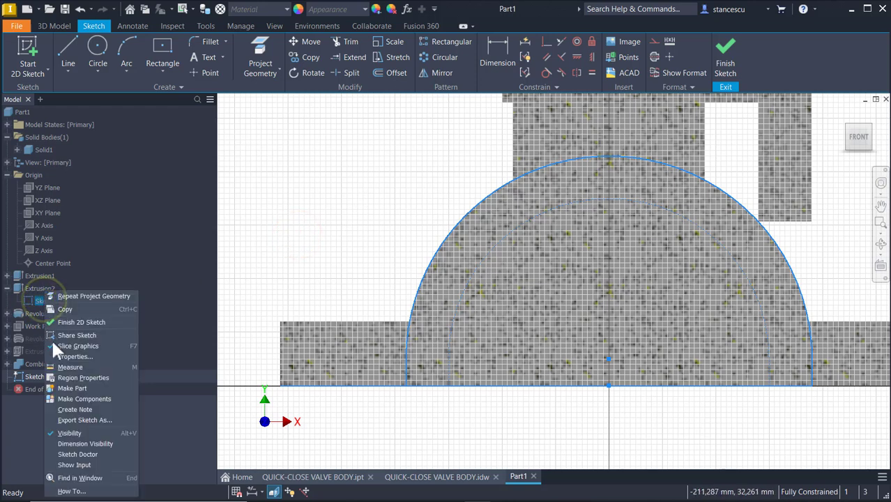
{"action": "left_click", "coordinate": [78, 432]}
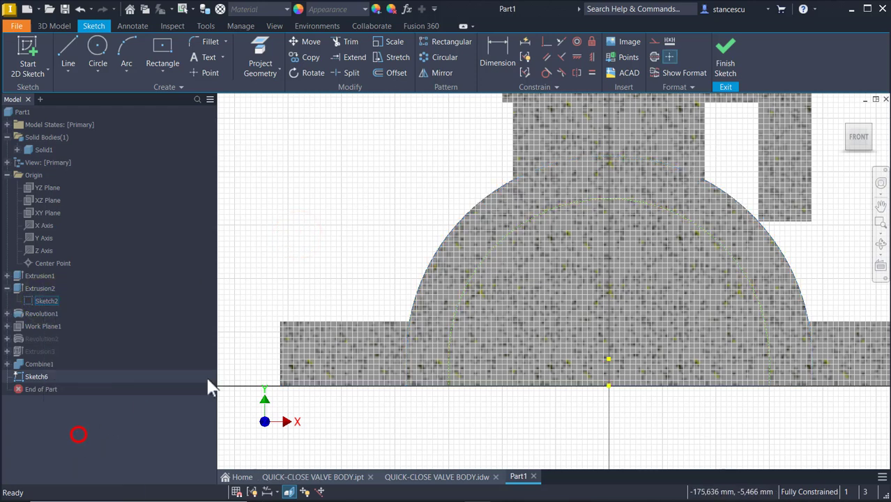
{"action": "left_click", "coordinate": [299, 204]}
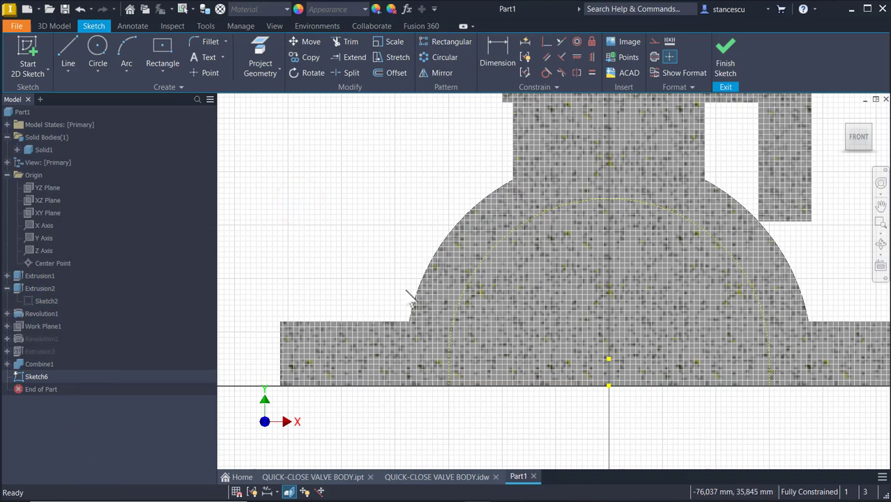
{"action": "mouse_move", "coordinate": [771, 416]}
{"action": "left_mouse_down"}
{"action": "mouse_move", "coordinate": [683, 330]}
{"action": "mouse_move", "coordinate": [435, 314]}
{"action": "left_mouse_up"}
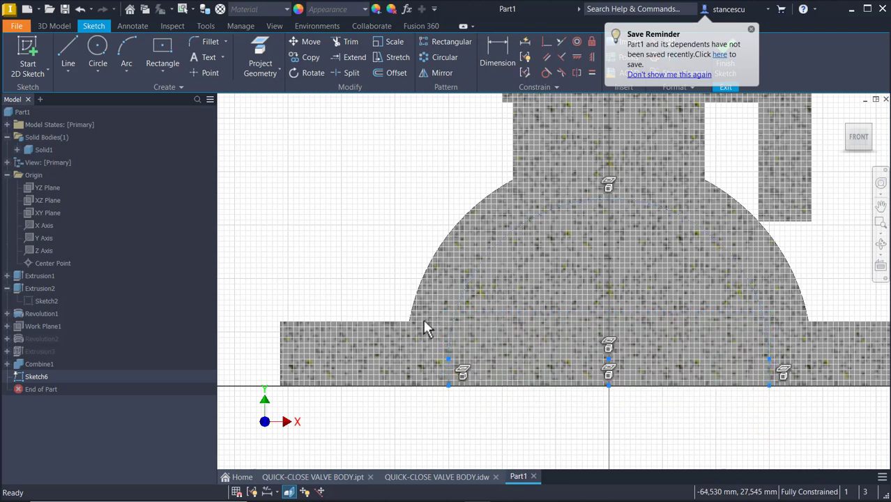
{"action": "left_click", "coordinate": [750, 29]}
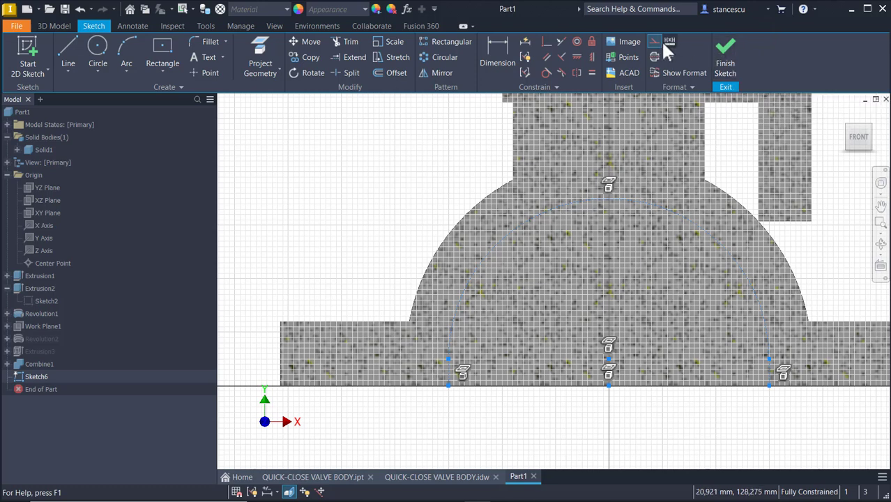
{"action": "left_click", "coordinate": [390, 168]}
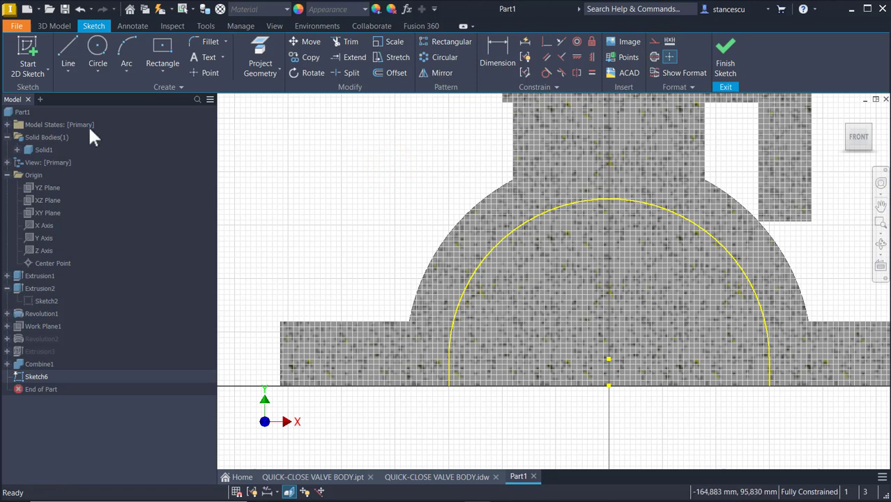
Draw a 120 mm line joining the arc's two ends and finish Sketch6.
{"action": "left_click", "coordinate": [68, 57]}
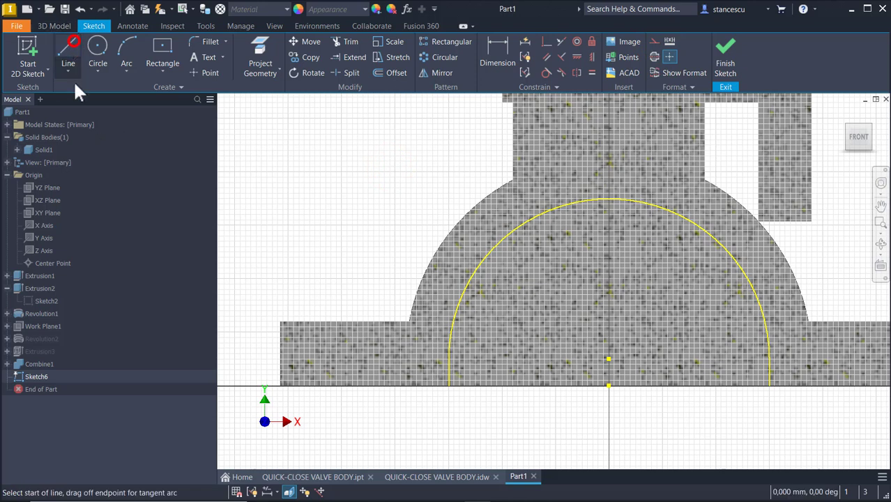
{"action": "left_click", "coordinate": [441, 385]}
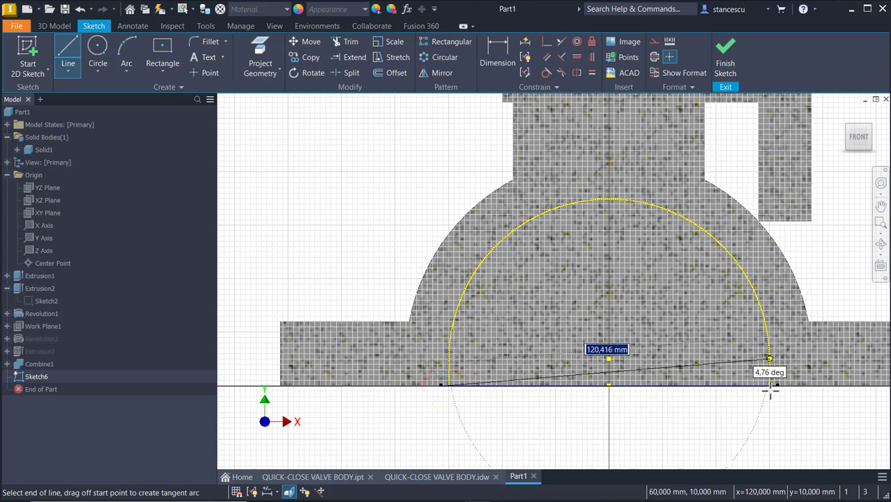
{"action": "scroll", "coordinate": [768, 392], "scroll_direction": "down", "scroll_amount": 3}
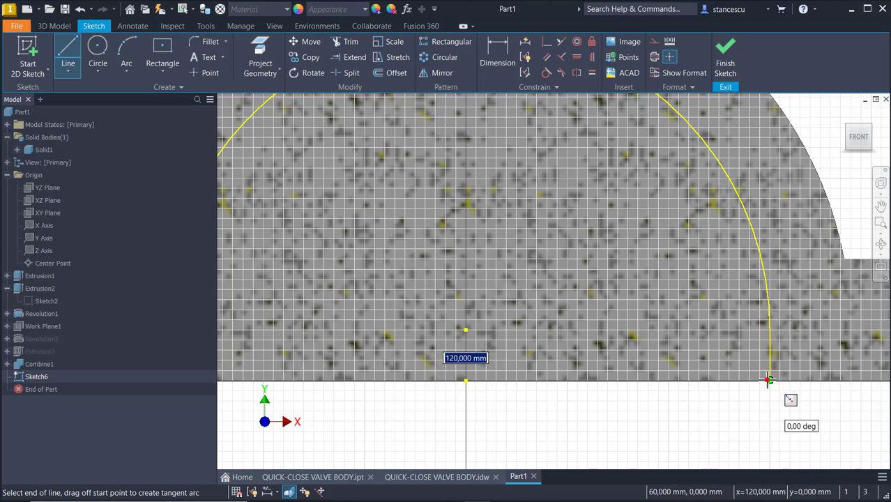
{"action": "left_click", "coordinate": [768, 380]}
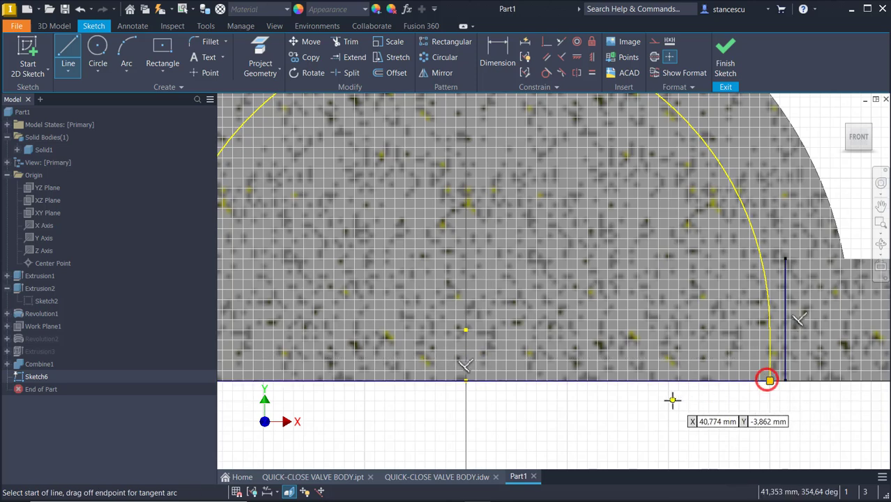
{"action": "left_click", "coordinate": [725, 62]}
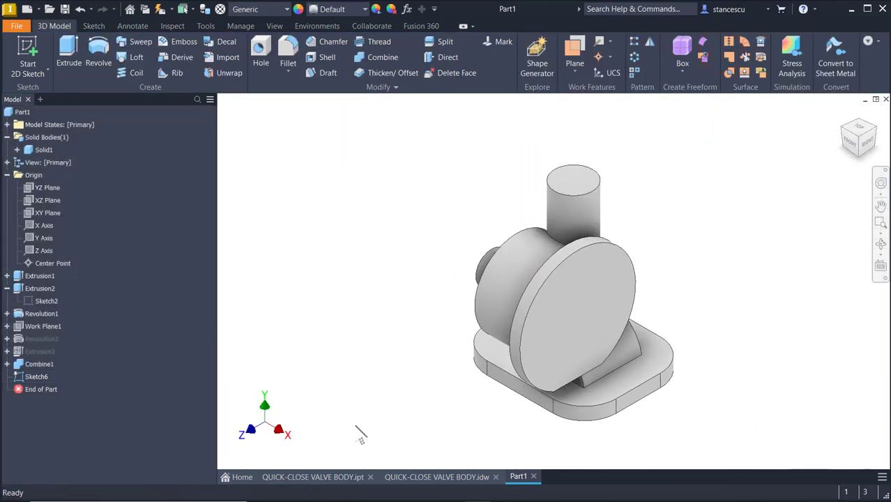
Review the left view details in QUICK-CLOSE VALVE BODY.idw, then return to Part1.
{"action": "left_click", "coordinate": [452, 477]}
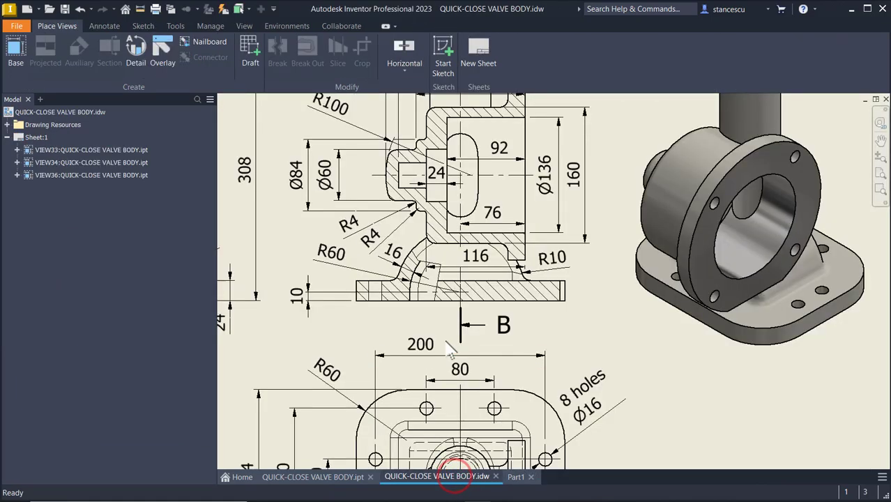
{"action": "middle_click_drag", "start_coordinate": [398, 278], "coordinate": [527, 312]}
{"action": "middle_click_drag", "start_coordinate": [374, 285], "coordinate": [423, 368]}
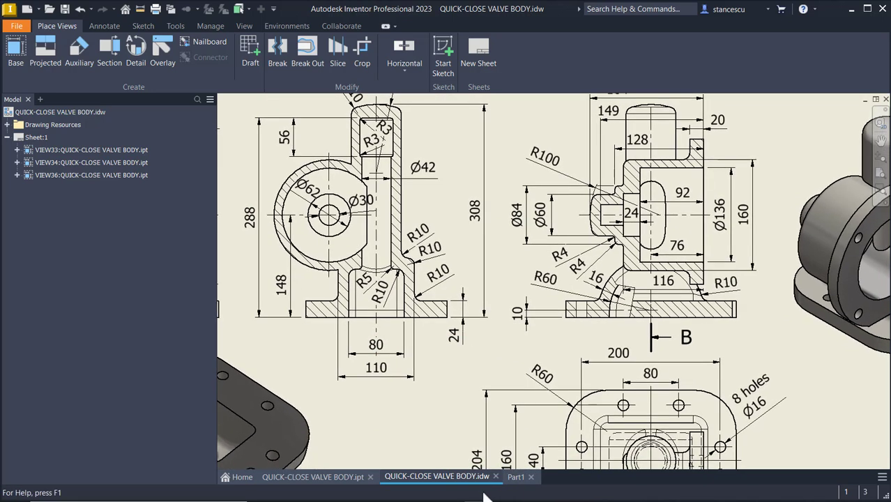
{"action": "left_click", "coordinate": [517, 478]}
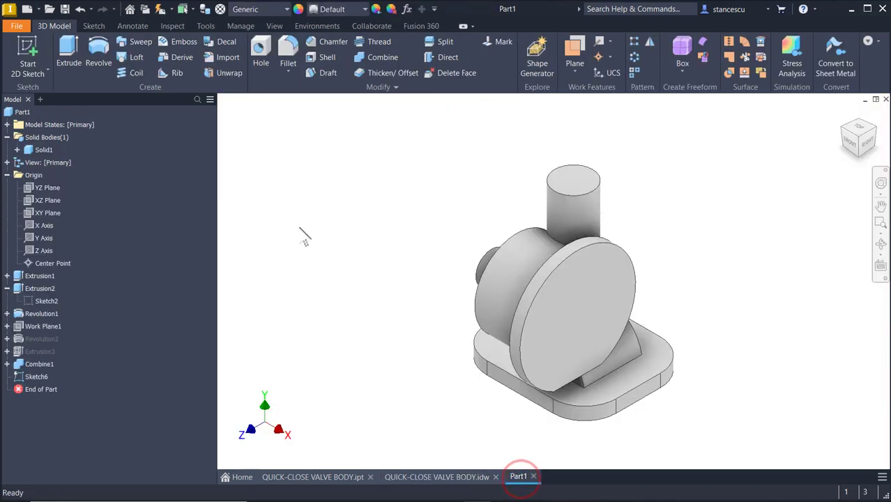
Cut-extrude Sketch6's profile symmetrically 80 mm through the base, creating Extrusion4.
{"action": "left_click", "coordinate": [101, 60]}
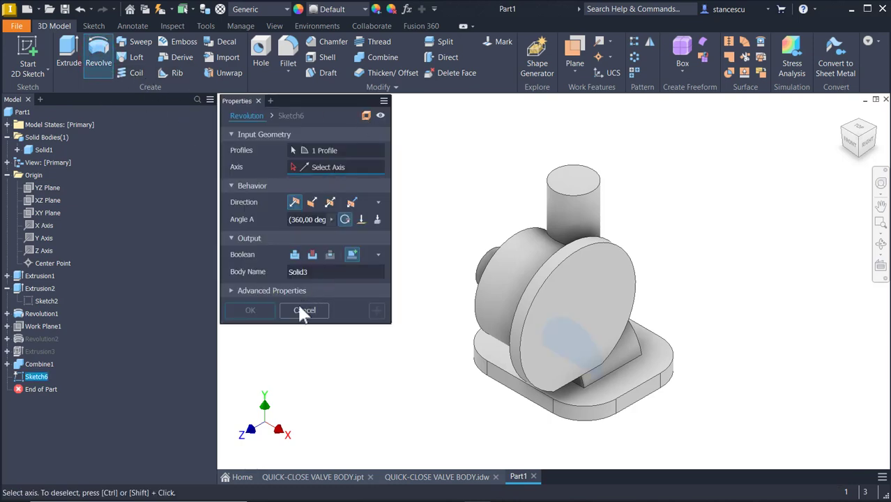
{"action": "left_click", "coordinate": [318, 311]}
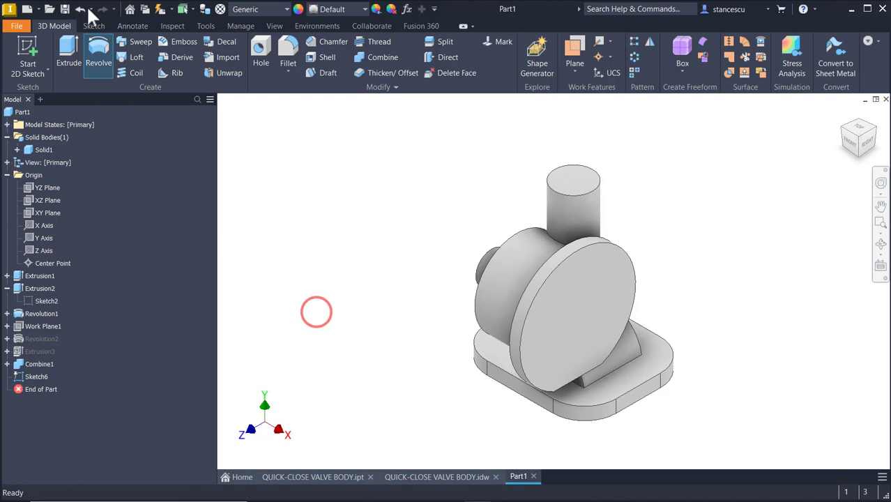
{"action": "left_click", "coordinate": [68, 55]}
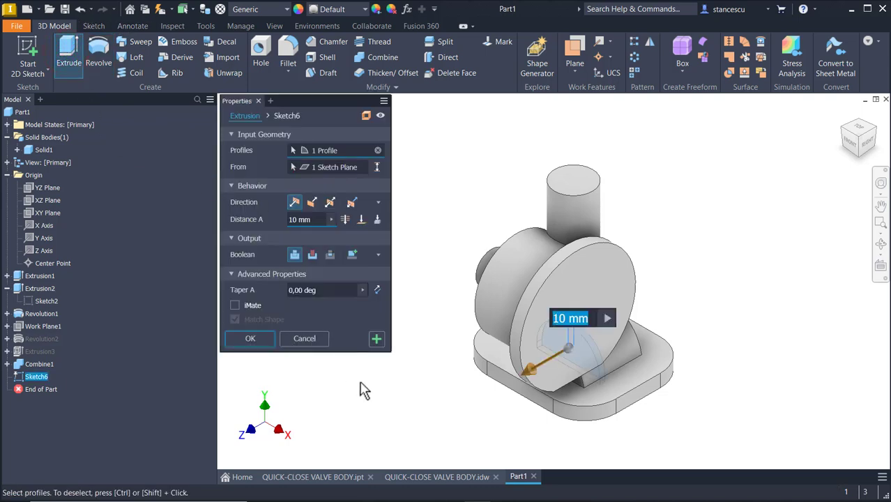
{"action": "scroll", "coordinate": [599, 372], "scroll_direction": "up", "scroll_amount": 4}
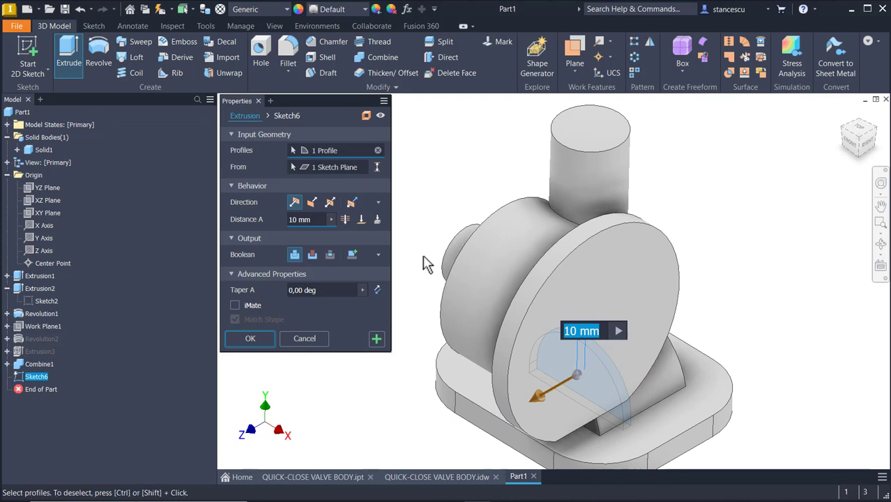
{"action": "left_click", "coordinate": [330, 202]}
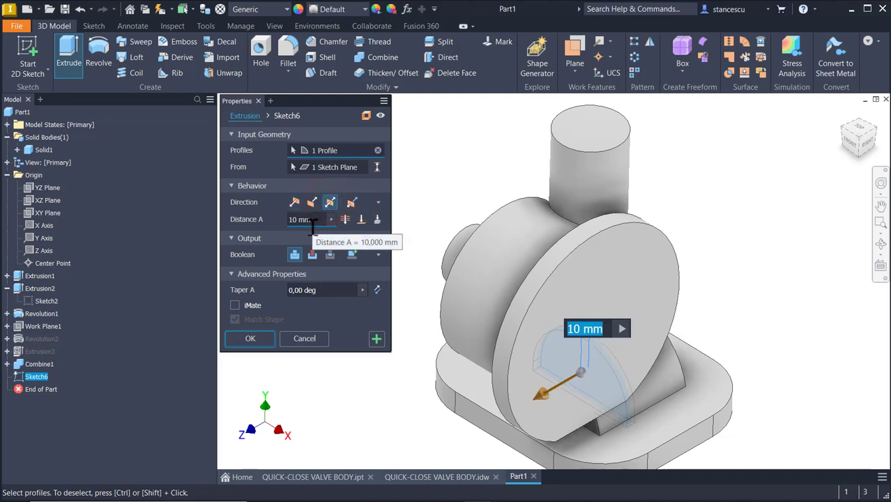
{"action": "left_click", "coordinate": [307, 223]}
{"action": "type", "text": "80"}
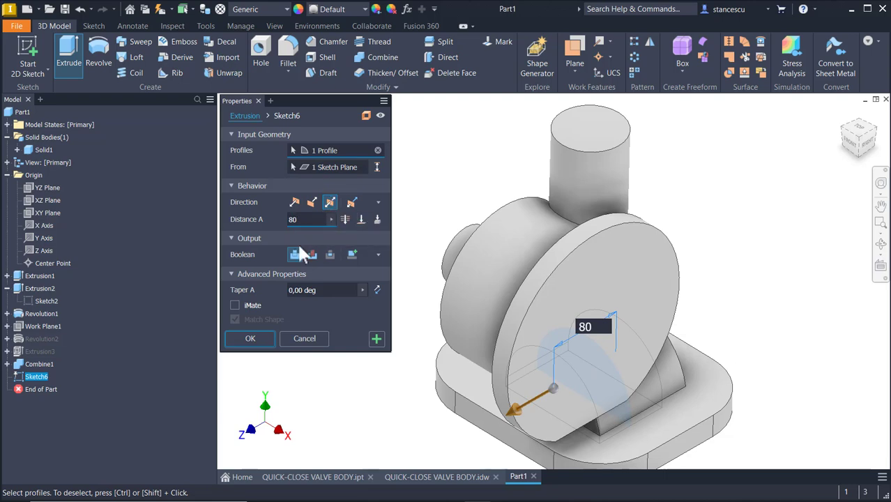
{"action": "left_click", "coordinate": [312, 255]}
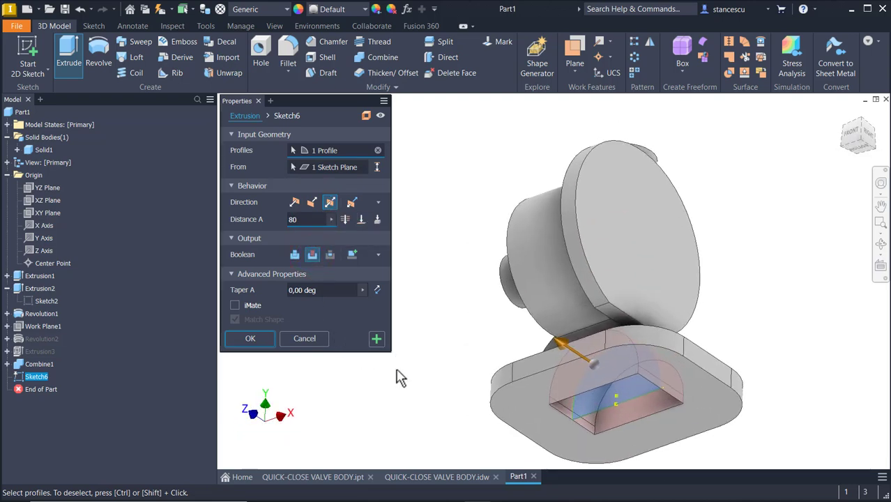
{"action": "left_click", "coordinate": [240, 336]}
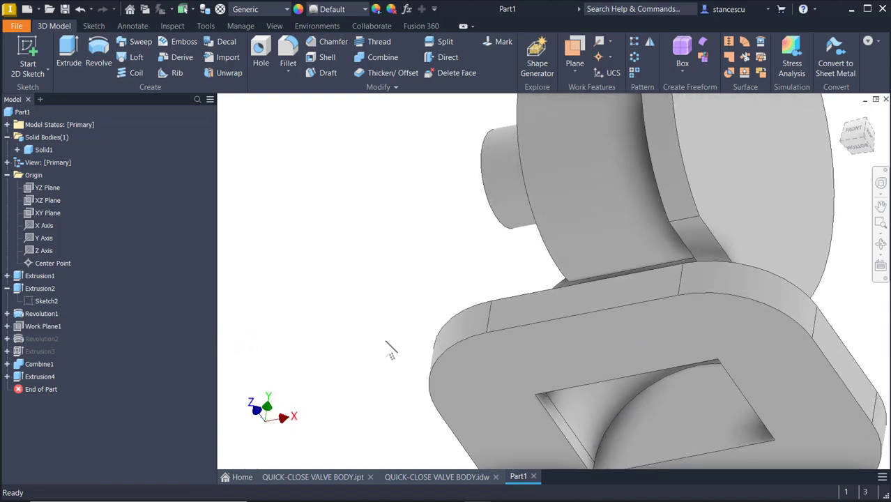
{"action": "key", "text": "F6"}
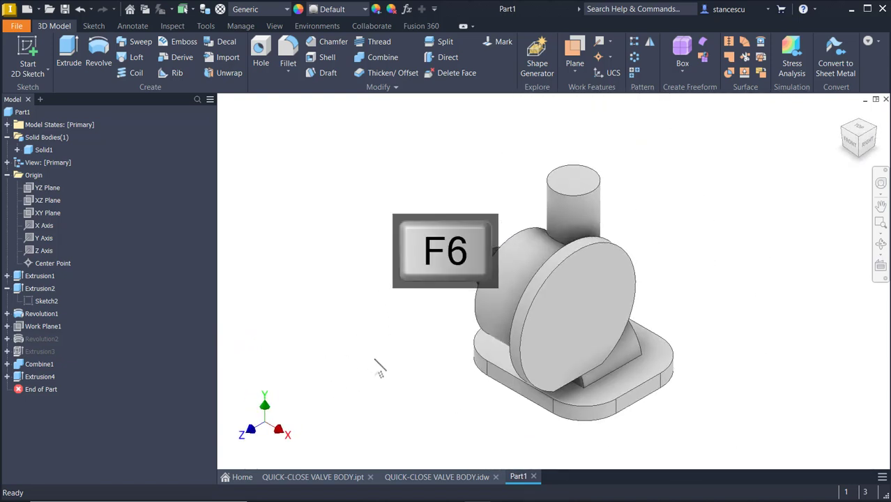
Center section B-B of QUICK-CLOSE VALVE BODY.idw on screen and bring up the Annotate tools.
{"action": "left_click", "coordinate": [422, 477]}
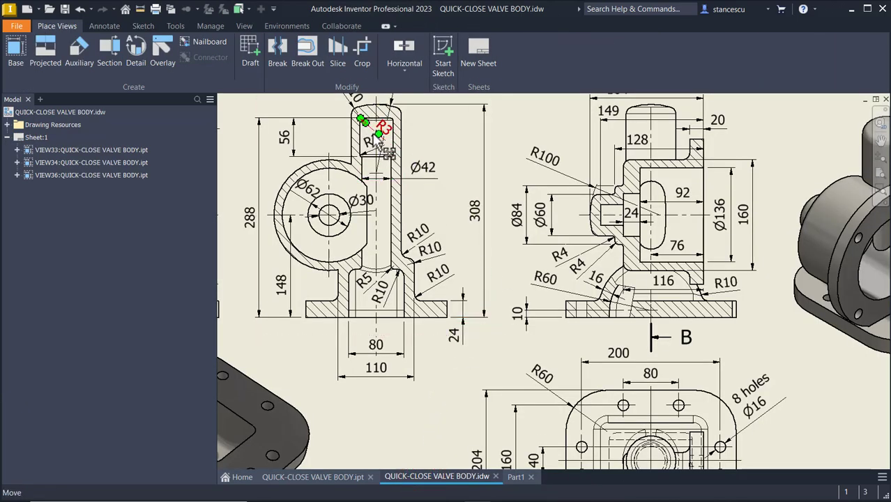
{"action": "scroll", "coordinate": [369, 132], "scroll_direction": "up", "scroll_amount": 3}
{"action": "middle_click_drag", "start_coordinate": [375, 148], "coordinate": [396, 169]}
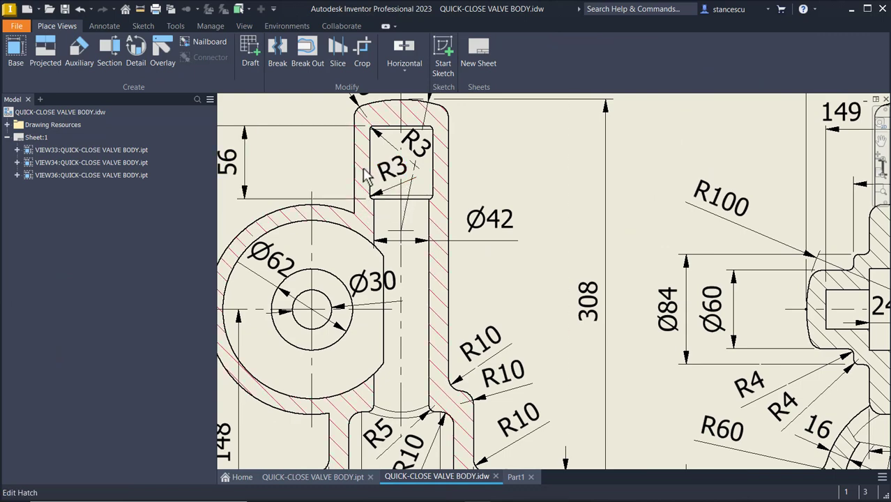
{"action": "scroll", "coordinate": [499, 162], "scroll_direction": "down", "scroll_amount": 3}
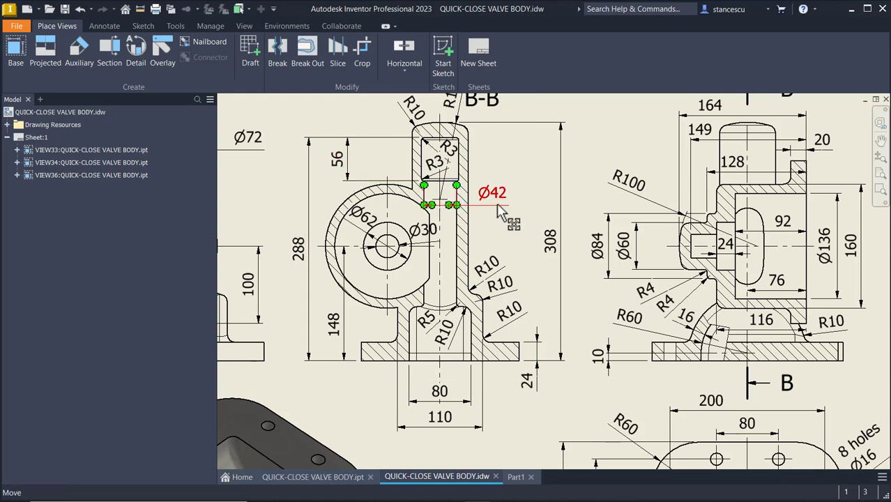
{"action": "mouse_move", "coordinate": [513, 190]}
{"action": "middle_mouse_down"}
{"action": "mouse_move", "coordinate": [725, 263]}
{"action": "mouse_move", "coordinate": [633, 230]}
{"action": "mouse_move", "coordinate": [613, 201]}
{"action": "mouse_move", "coordinate": [568, 166]}
{"action": "middle_mouse_up"}
{"action": "middle_click_drag", "start_coordinate": [612, 197], "coordinate": [624, 208]}
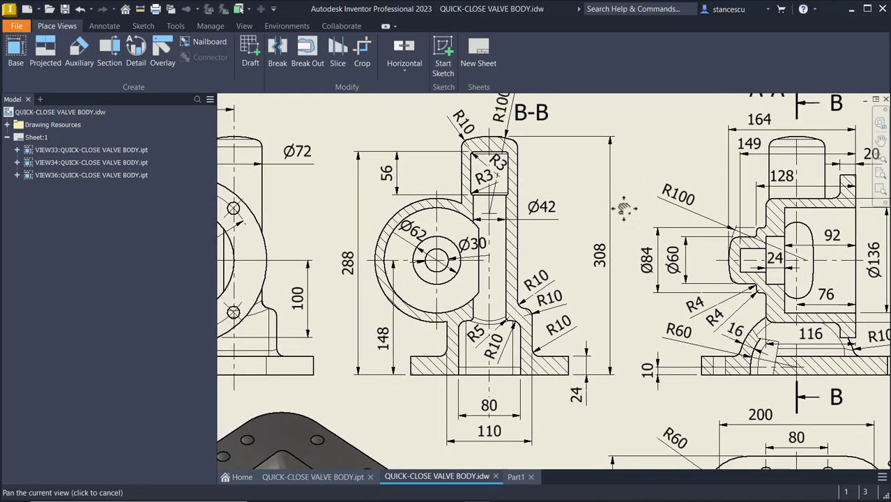
{"action": "middle_click_drag", "start_coordinate": [572, 184], "coordinate": [619, 227]}
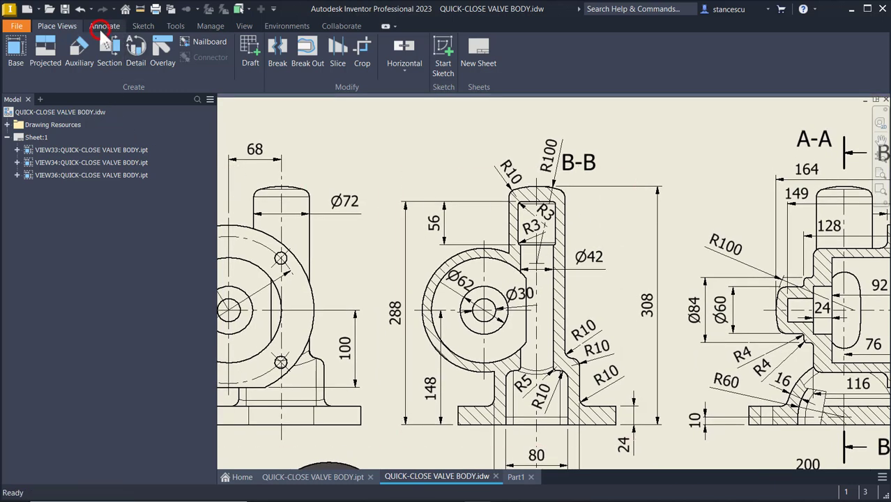
{"action": "left_click", "coordinate": [104, 26]}
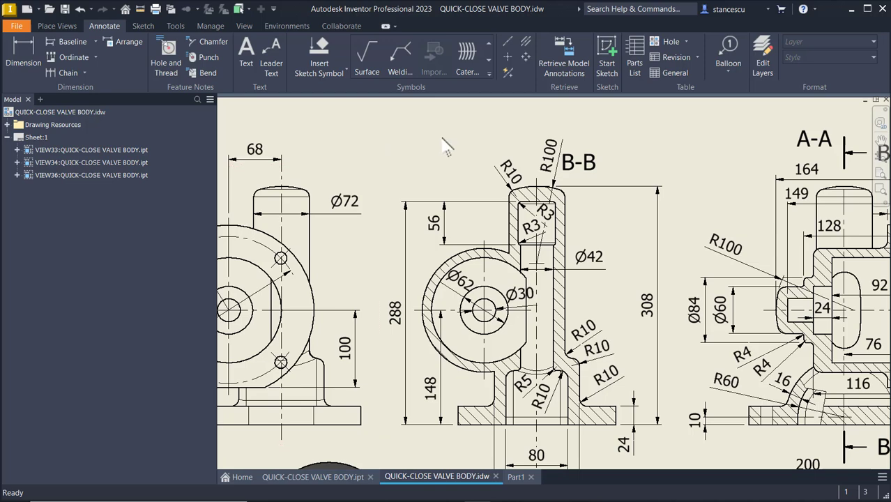
Dimension the top slot of section B-B between its left and right edges as Ø48.
{"action": "left_click", "coordinate": [24, 56]}
{"action": "scroll", "coordinate": [492, 231], "scroll_direction": "up", "scroll_amount": 3}
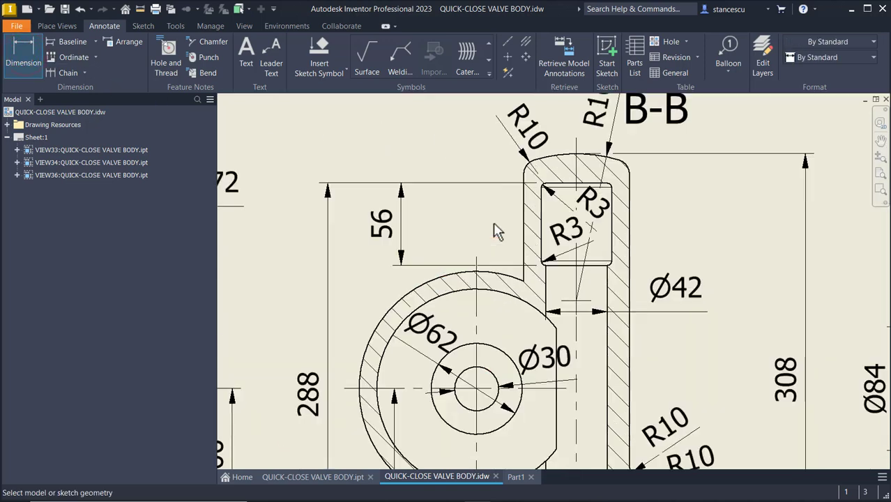
{"action": "left_click", "coordinate": [540, 207]}
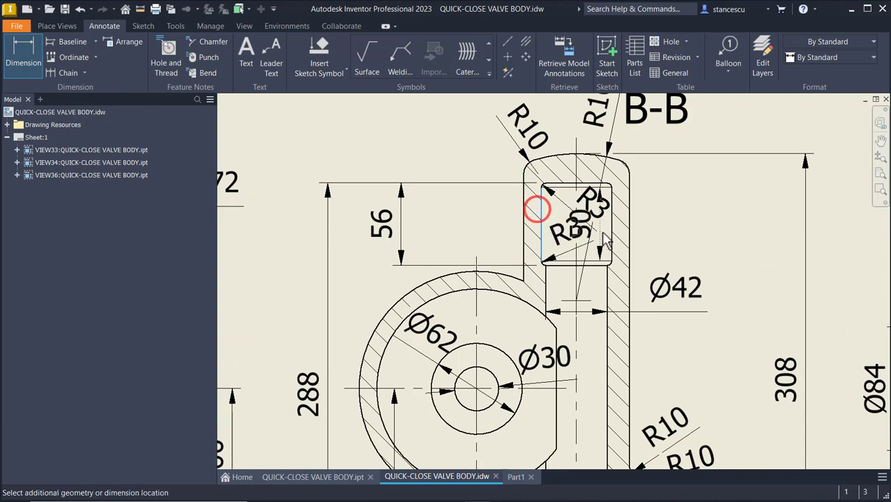
{"action": "left_click", "coordinate": [612, 211]}
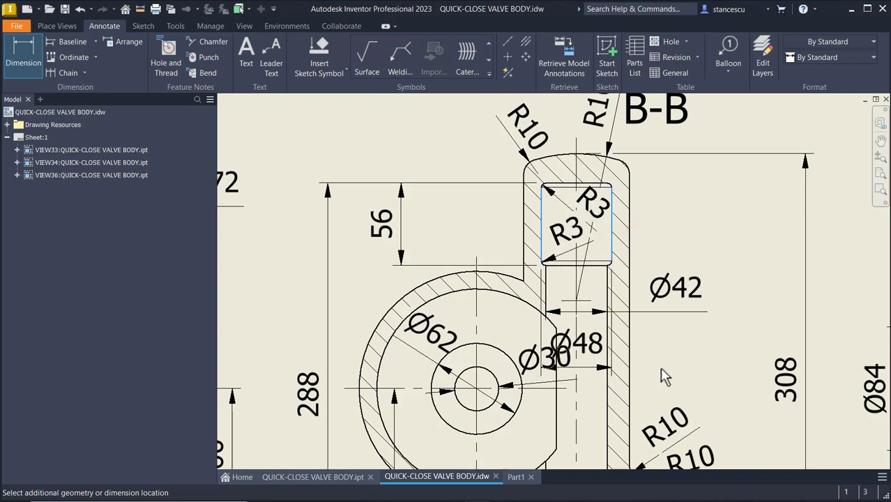
{"action": "left_click", "coordinate": [698, 224]}
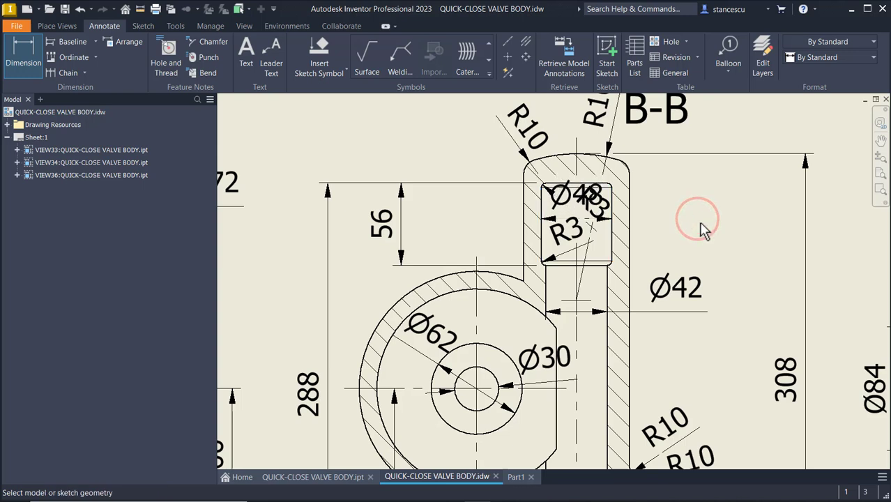
{"action": "key", "text": "Escape"}
Move the Ø48 dimension beside the view just above Ø42, then view the whole sheet.
{"action": "left_click", "coordinate": [598, 206]}
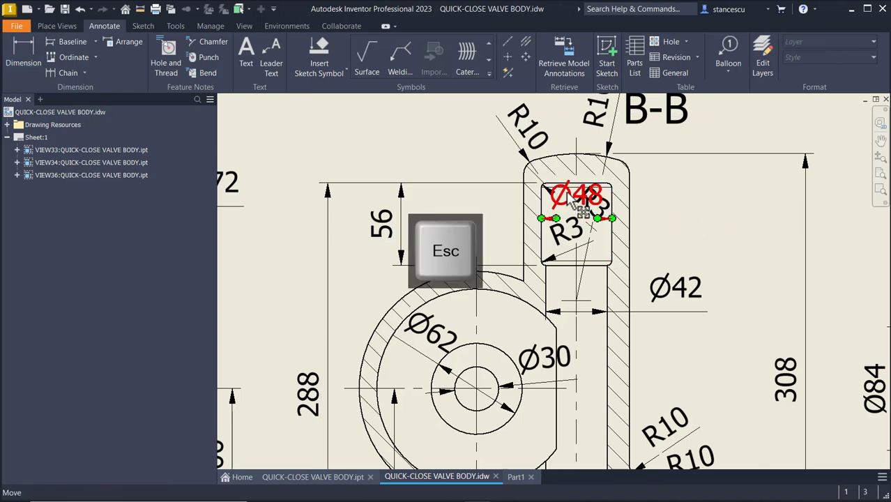
{"action": "left_click_drag", "start_coordinate": [569, 198], "coordinate": [670, 341]}
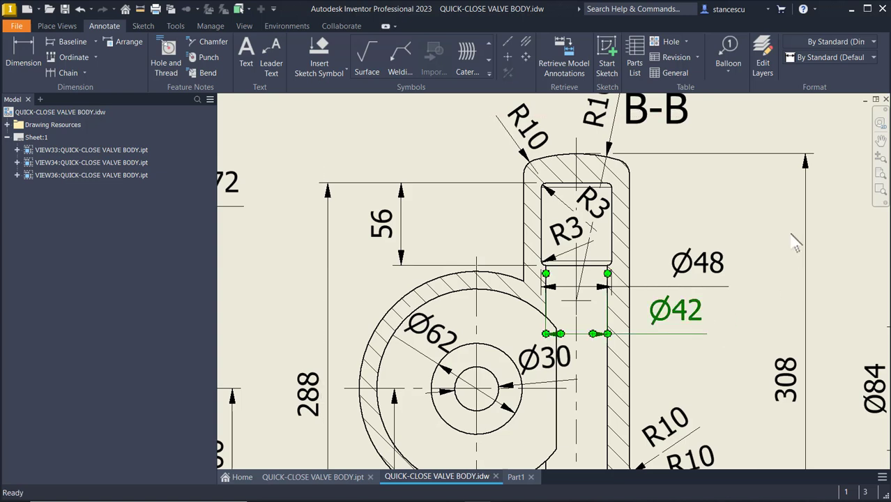
{"action": "left_click", "coordinate": [789, 131]}
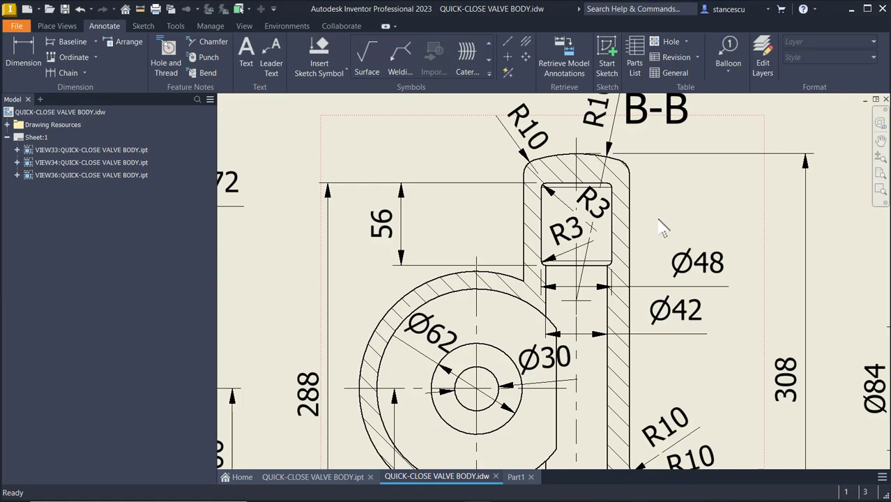
{"action": "key", "text": "Home"}
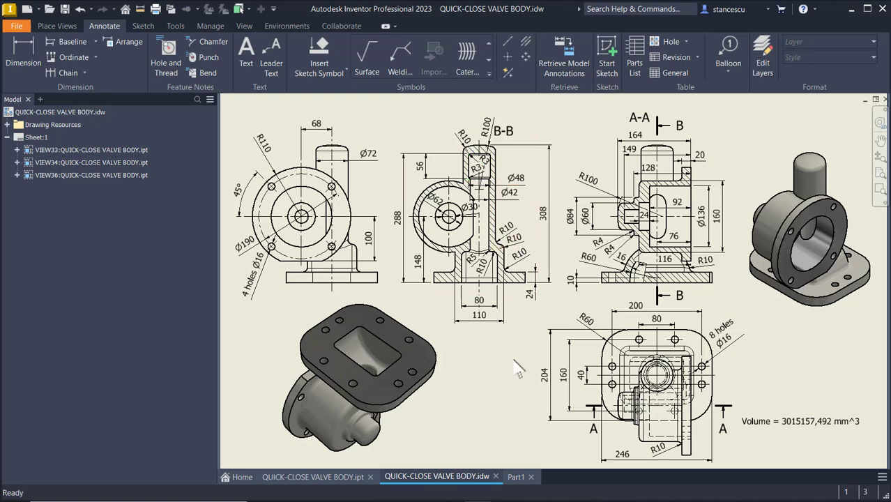
Start a new sketch on Part1's XY Plane with the part sliced open.
{"action": "left_click", "coordinate": [516, 476]}
{"action": "left_click", "coordinate": [676, 196]}
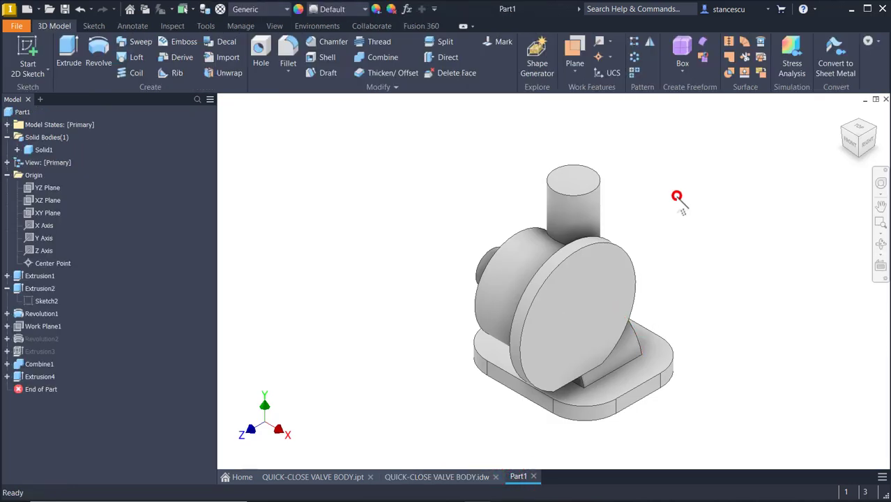
{"action": "left_click", "coordinate": [46, 216]}
{"action": "right_click", "coordinate": [47, 216]}
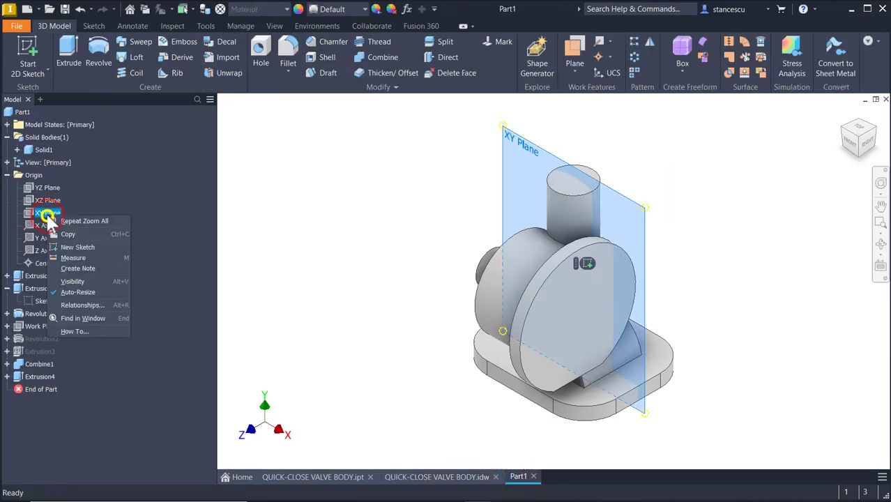
{"action": "left_click", "coordinate": [76, 248]}
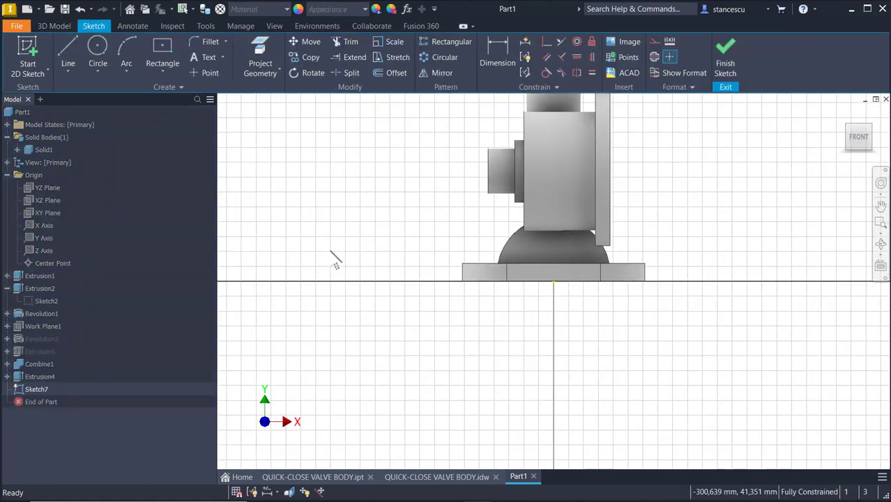
{"action": "key", "text": "F7"}
{"action": "mouse_move", "coordinate": [592, 286]}
{"action": "middle_mouse_down"}
{"action": "mouse_move", "coordinate": [590, 423]}
{"action": "mouse_move", "coordinate": [593, 415]}
{"action": "middle_mouse_up"}
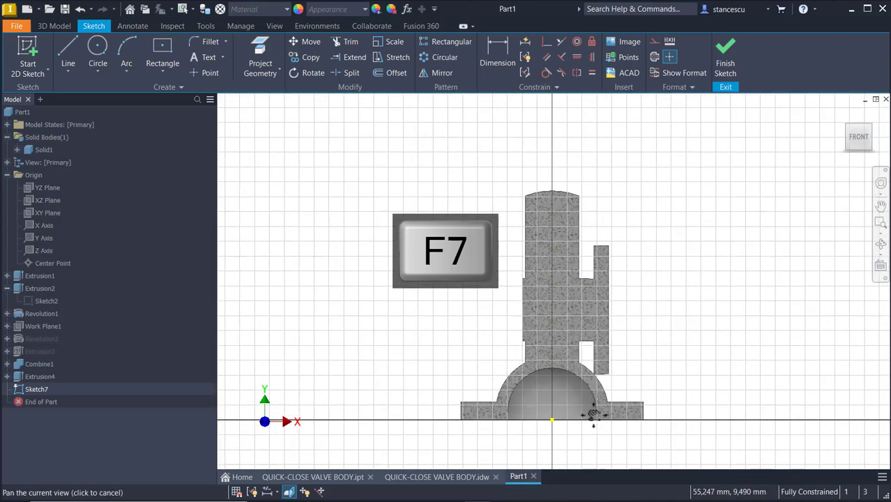
Draw the profile's roughly 241 mm vertical line and its short horizontal top step.
{"action": "left_click", "coordinate": [62, 57]}
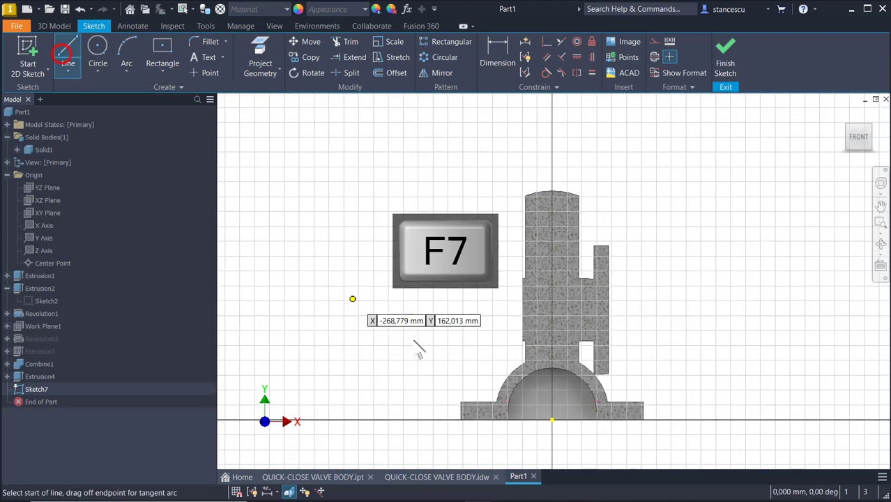
{"action": "left_click", "coordinate": [531, 436]}
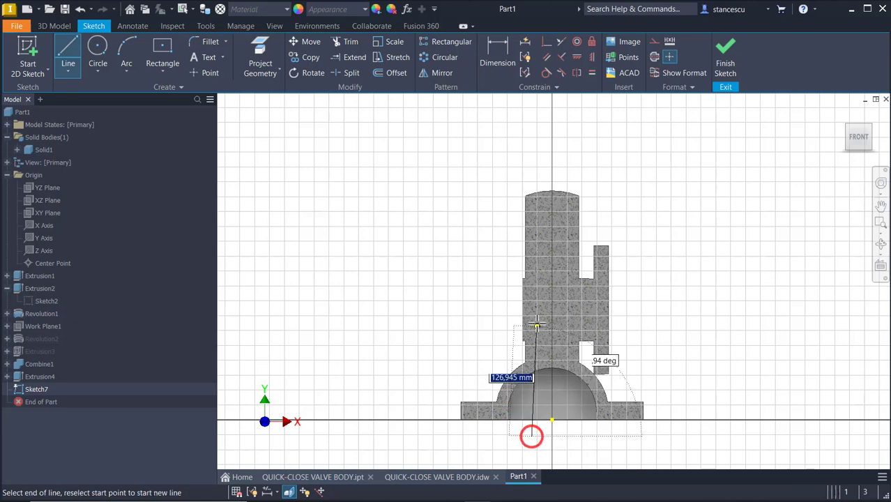
{"action": "left_click", "coordinate": [531, 255]}
{"action": "scroll", "coordinate": [531, 255], "scroll_direction": "up", "scroll_amount": 5}
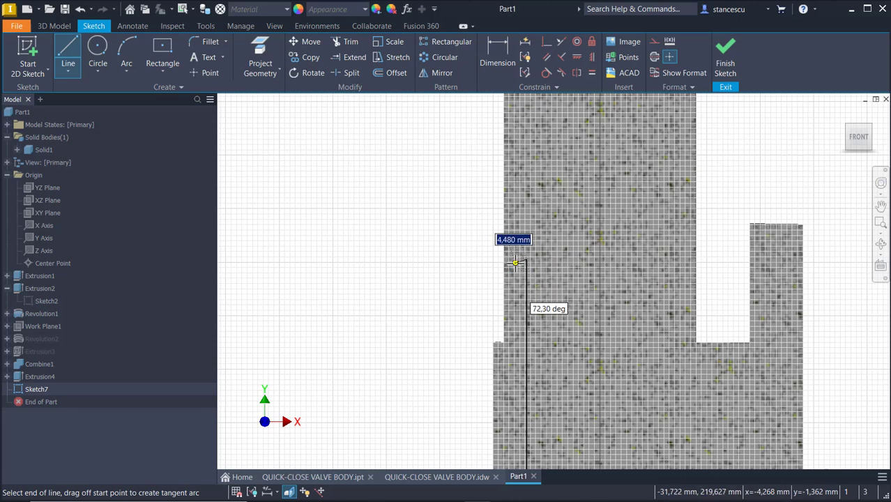
{"action": "left_click", "coordinate": [516, 258]}
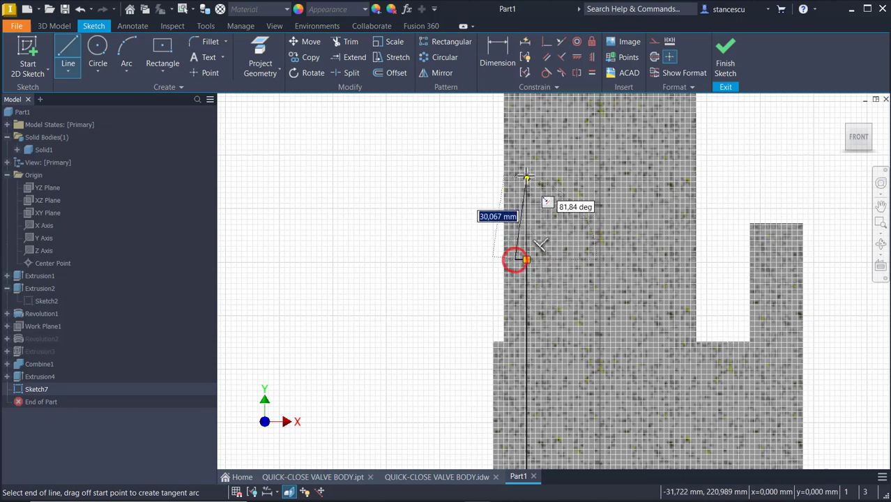
{"action": "middle_click_drag", "start_coordinate": [527, 200], "coordinate": [524, 308]}
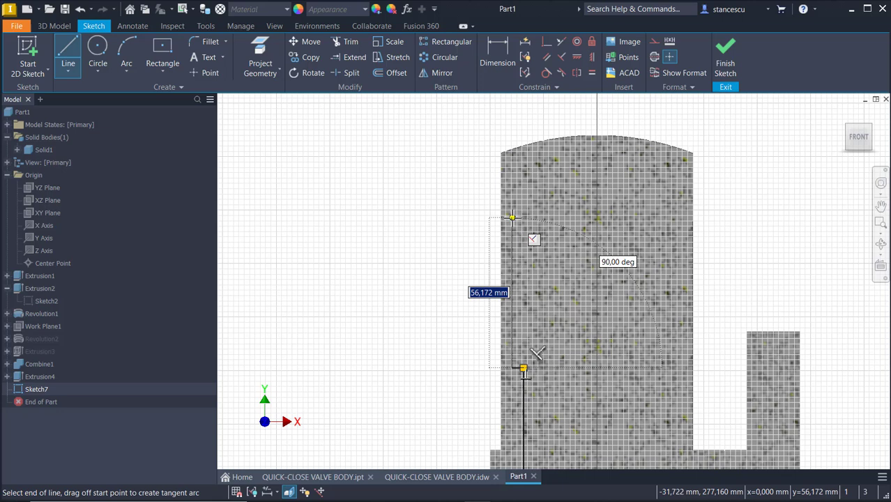
{"action": "left_click", "coordinate": [512, 213]}
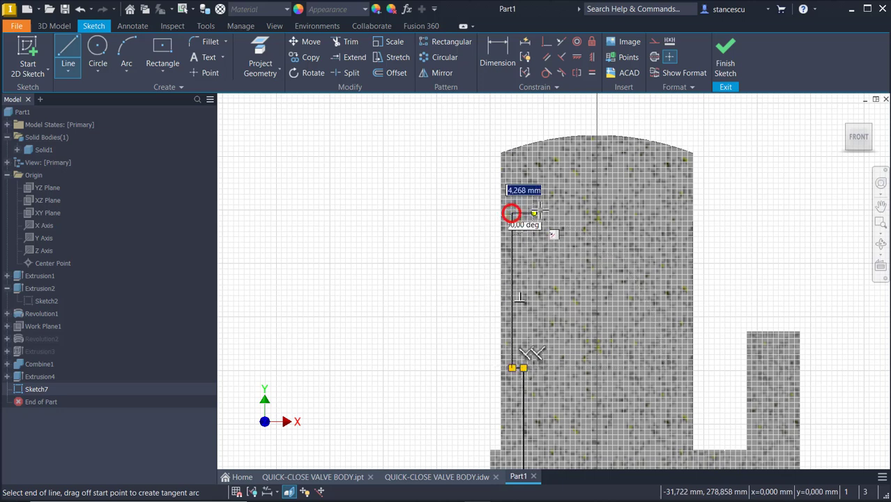
{"action": "left_click", "coordinate": [596, 215]}
{"action": "middle_click_drag", "start_coordinate": [595, 251], "coordinate": [583, 138]}
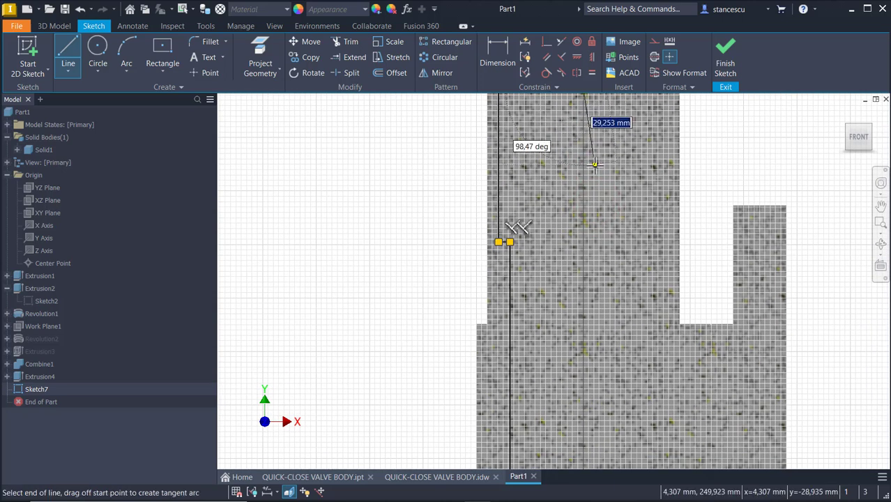
Draw a dashed centerline axis down to the body's base line.
{"action": "left_click", "coordinate": [653, 56]}
{"action": "middle_click_drag", "start_coordinate": [599, 318], "coordinate": [618, 197]}
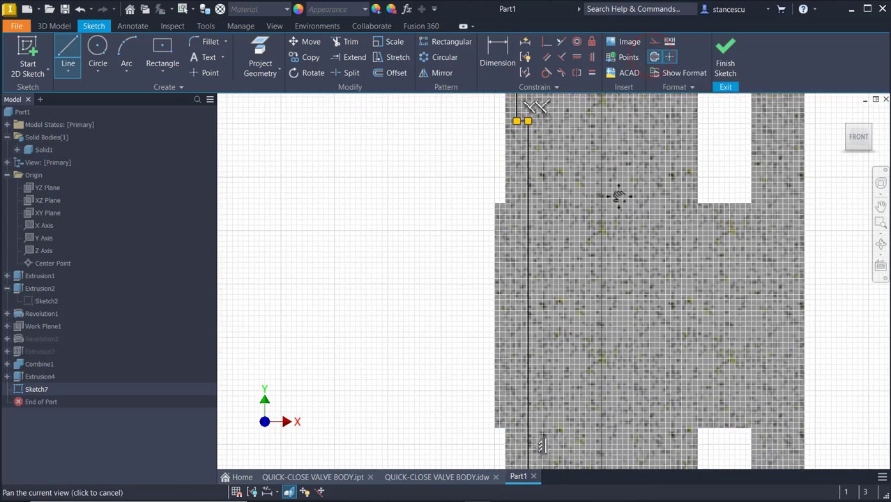
{"action": "middle_click_drag", "start_coordinate": [598, 306], "coordinate": [597, 137]}
{"action": "middle_click_drag", "start_coordinate": [580, 331], "coordinate": [585, 183]}
{"action": "left_click", "coordinate": [609, 392]}
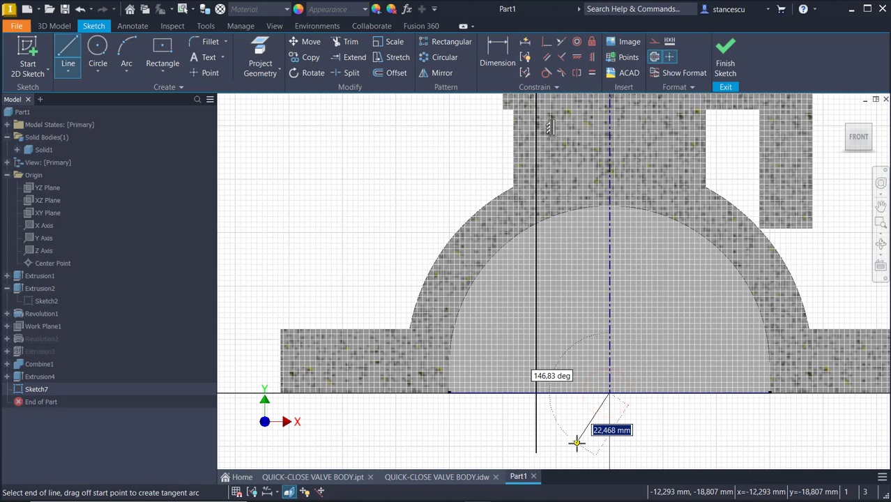
{"action": "key", "text": "Escape"}
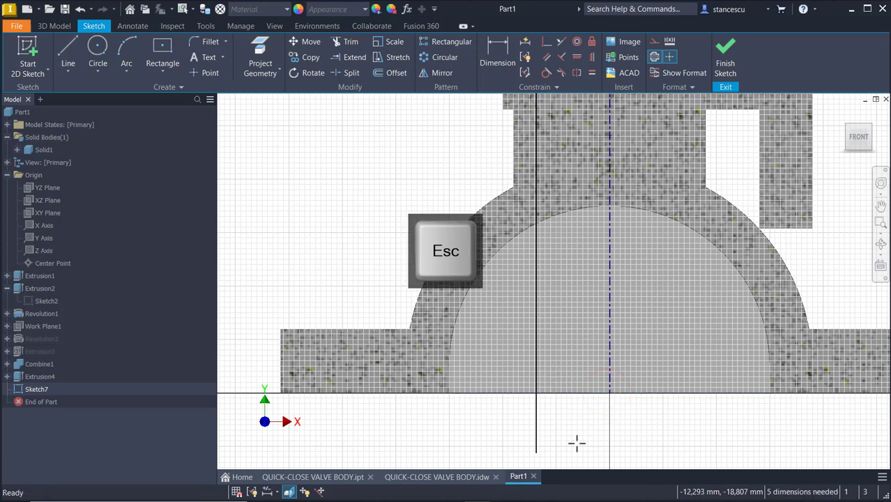
{"action": "left_click", "coordinate": [654, 57]}
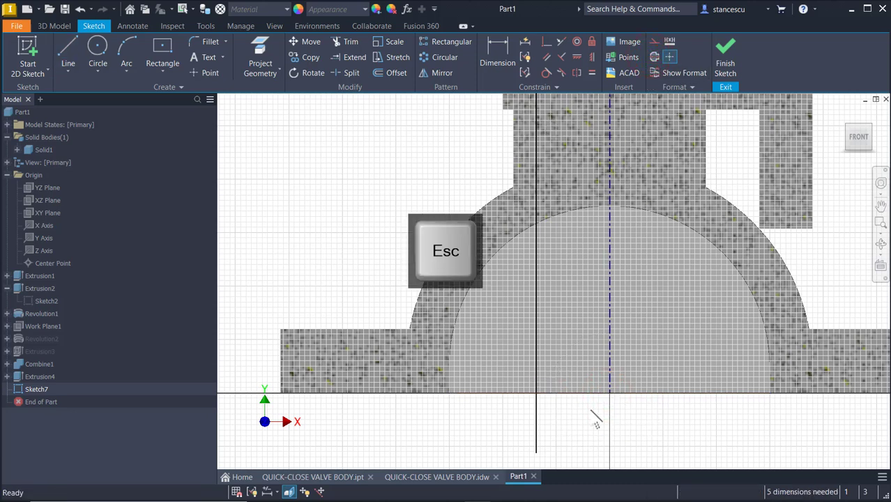
Draw the base line from the origin and trim the vertical line's overhang below it.
{"action": "left_click", "coordinate": [68, 46]}
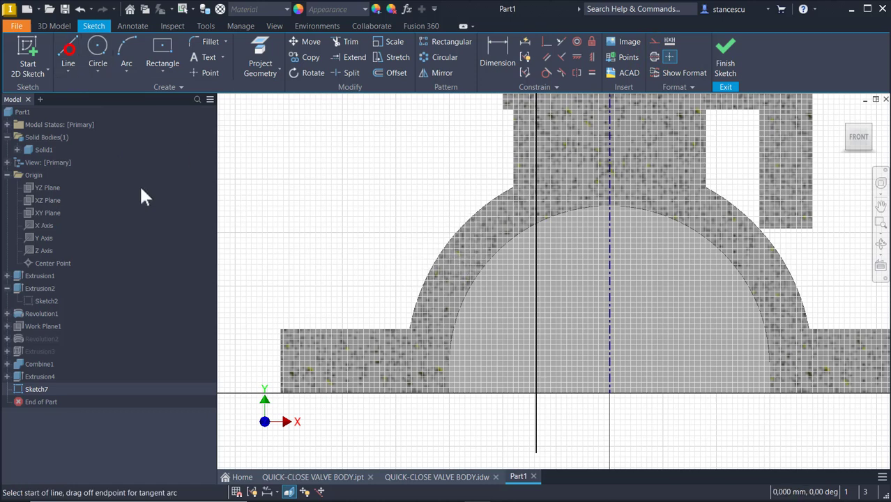
{"action": "left_click", "coordinate": [609, 394]}
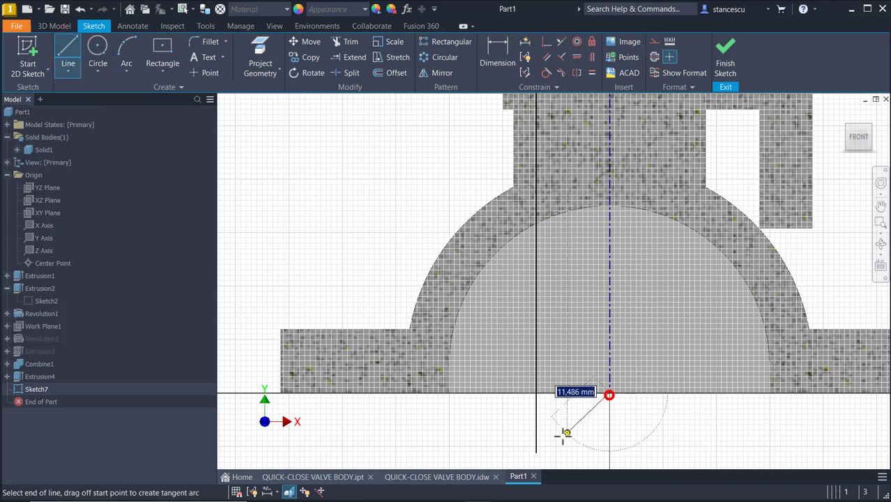
{"action": "left_click", "coordinate": [535, 394]}
{"action": "key", "text": "Escape"}
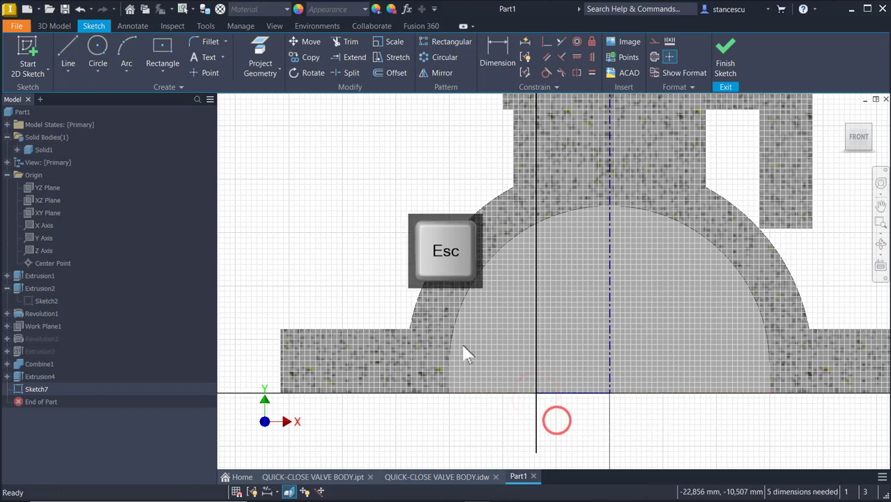
{"action": "left_click", "coordinate": [352, 42]}
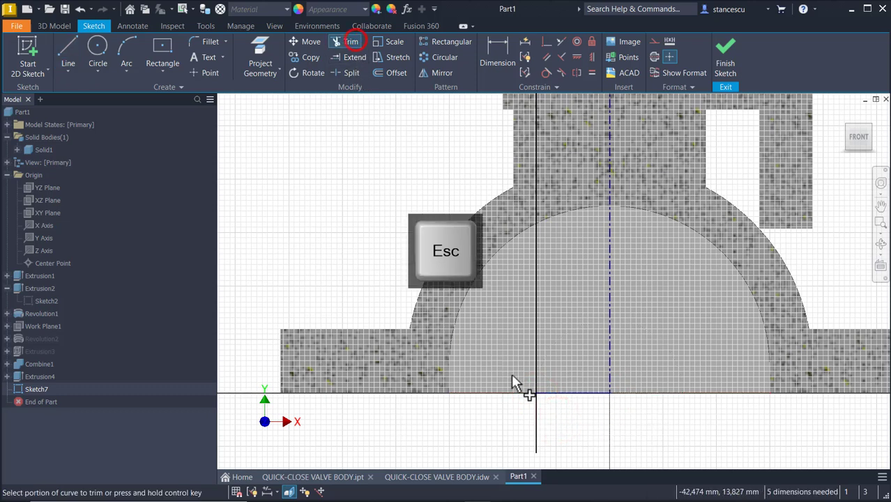
{"action": "left_click", "coordinate": [535, 423]}
{"action": "key", "text": "Escape"}
{"action": "scroll", "coordinate": [517, 397], "scroll_direction": "down", "scroll_amount": 3}
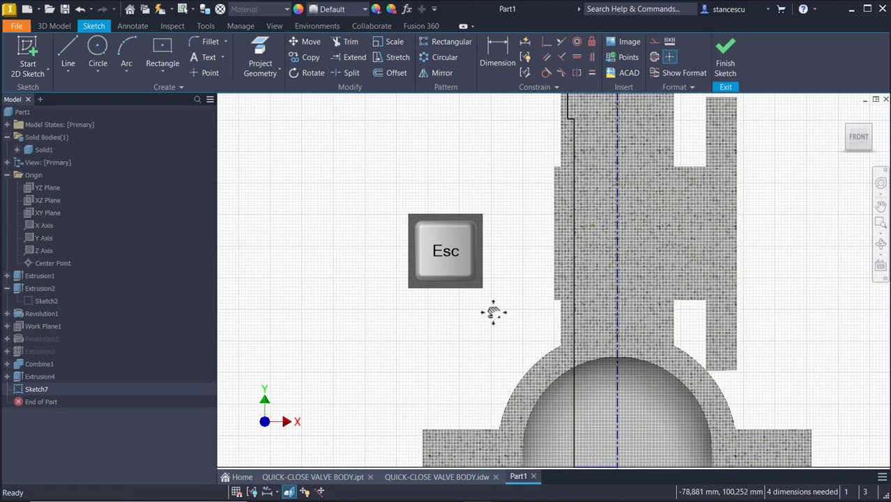
{"action": "scroll", "coordinate": [490, 314], "scroll_direction": "down", "scroll_amount": 3}
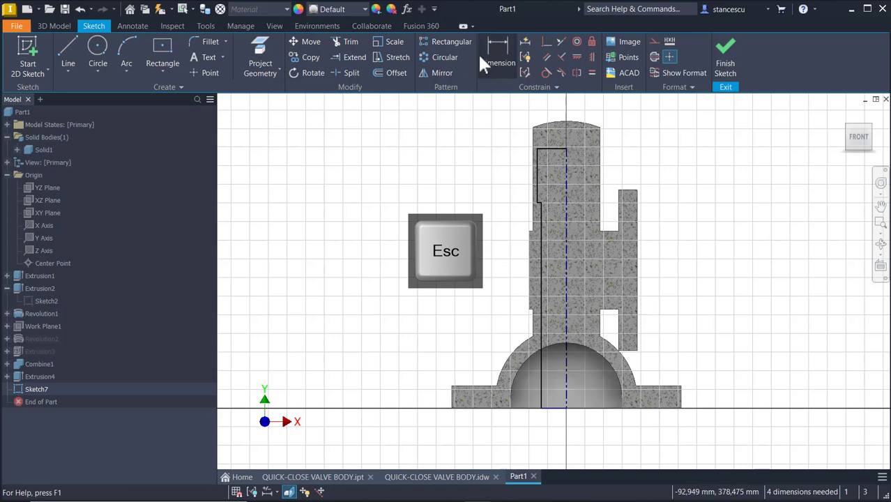
Dimension the centerline axis to 288 and the top vertical step to 56.
{"action": "left_click", "coordinate": [501, 43]}
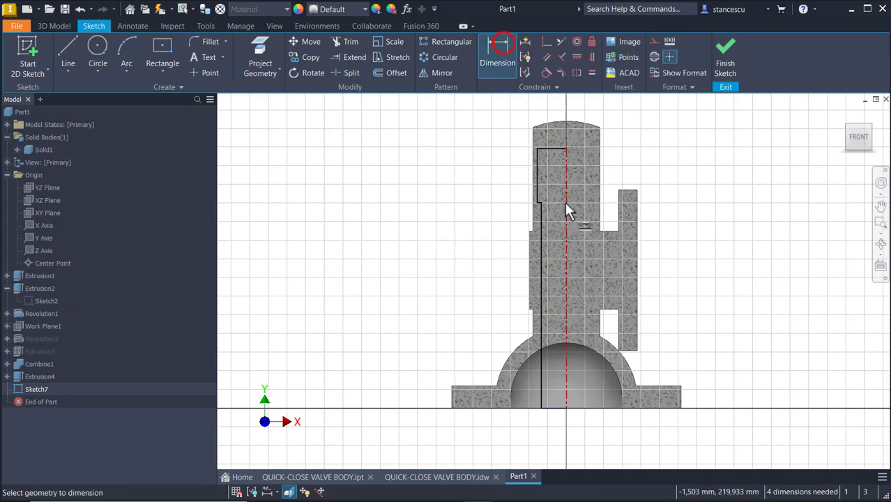
{"action": "left_click", "coordinate": [565, 204]}
{"action": "left_click", "coordinate": [710, 251]}
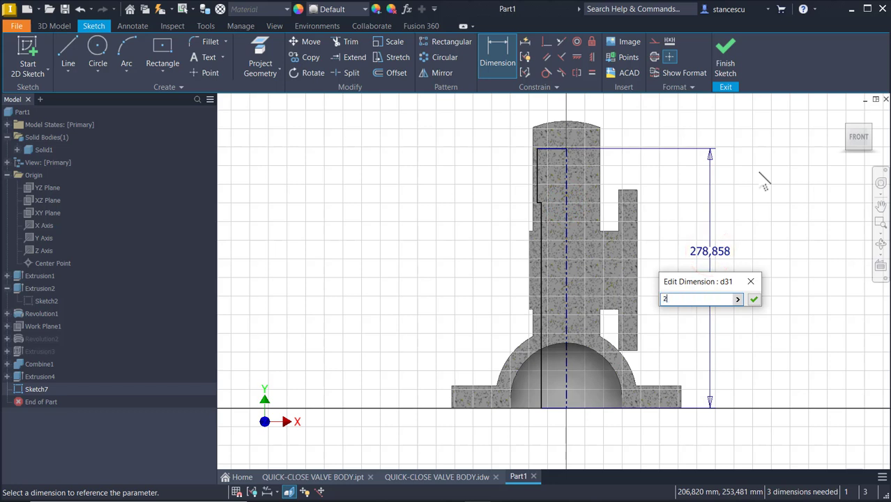
{"action": "key", "text": "Return"}
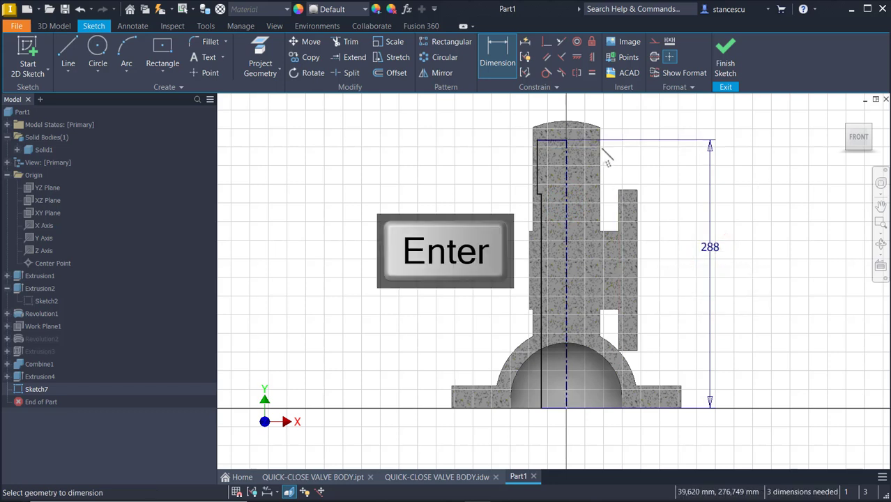
{"action": "left_click", "coordinate": [537, 159]}
{"action": "left_click", "coordinate": [500, 156]}
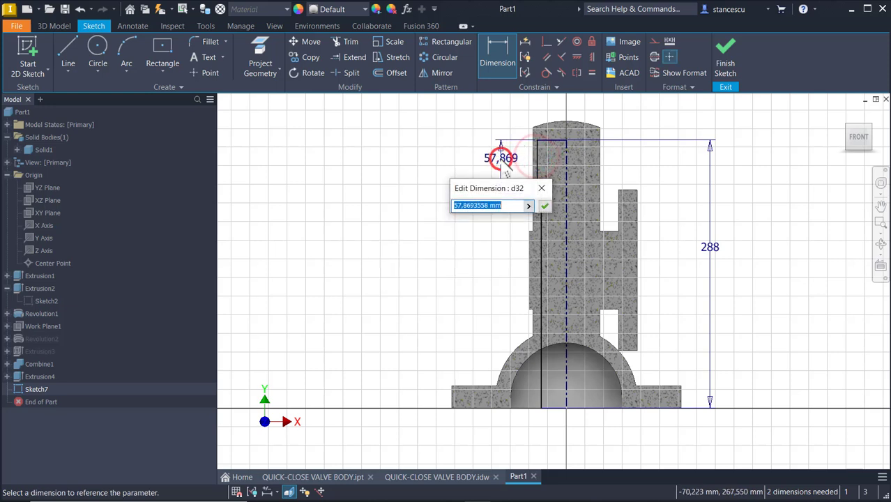
{"action": "type", "text": "56"}
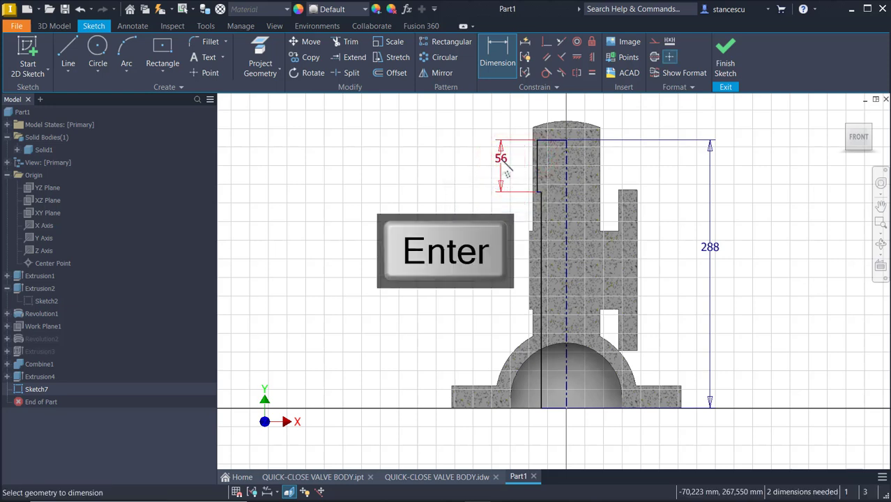
{"action": "scroll", "coordinate": [536, 154], "scroll_direction": "up", "scroll_amount": 6}
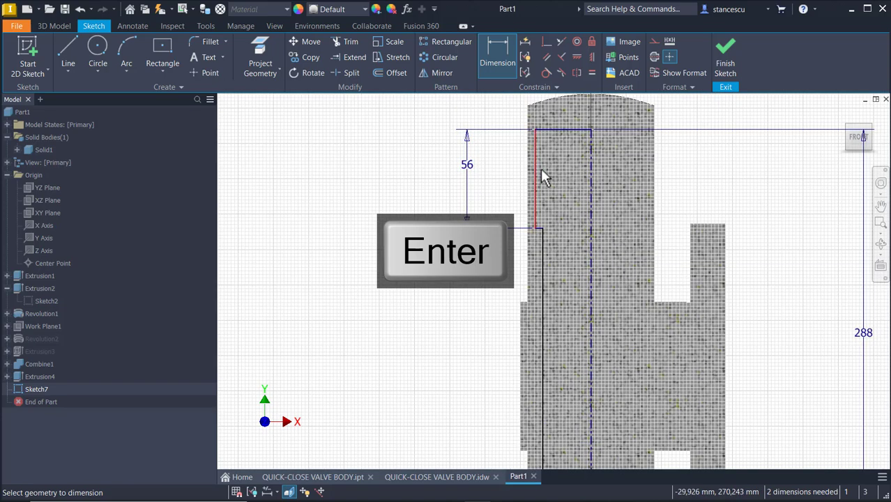
{"action": "middle_click_drag", "start_coordinate": [499, 283], "coordinate": [499, 135]}
{"action": "scroll", "coordinate": [498, 193], "scroll_direction": "down", "scroll_amount": 3}
Add Ø48 and Ø42 diameter dimensions from the centerline to the profile lines.
{"action": "left_click", "coordinate": [480, 143]}
{"action": "left_click", "coordinate": [540, 166]}
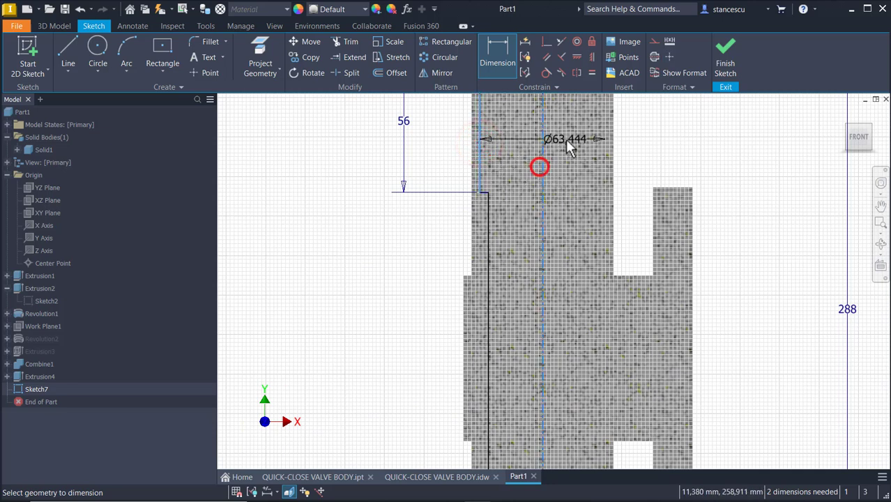
{"action": "left_click", "coordinate": [674, 138]}
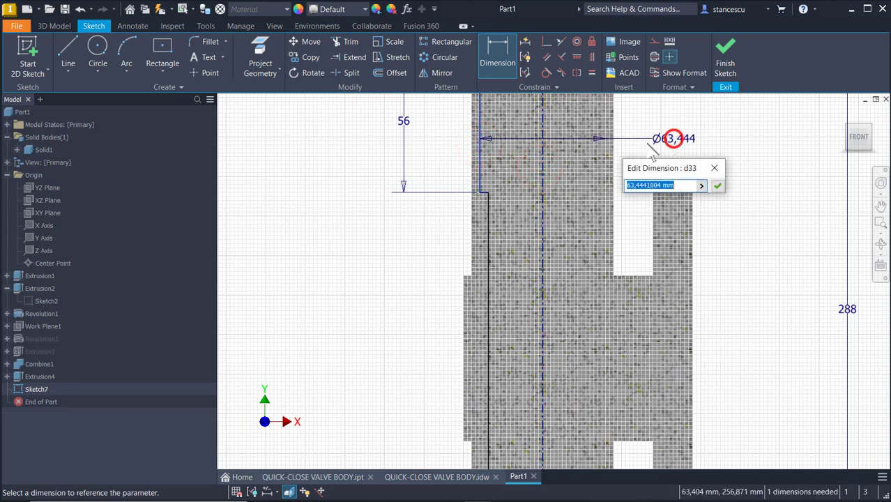
{"action": "key", "text": "Return"}
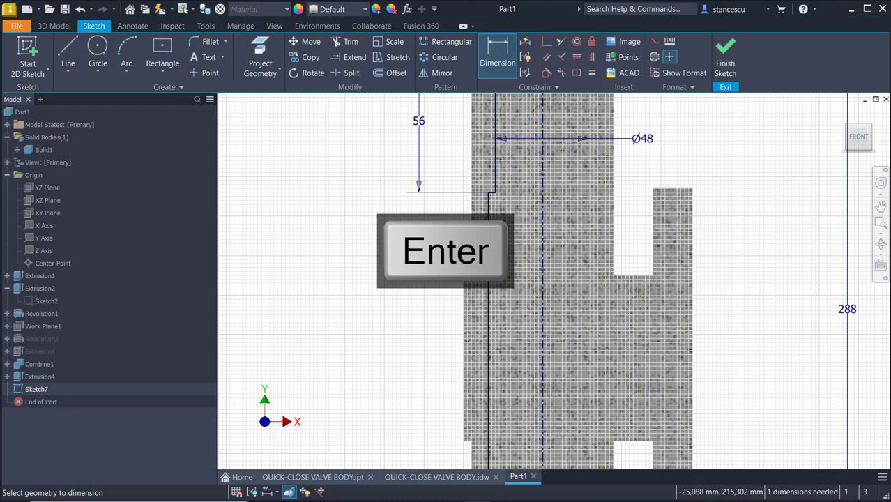
{"action": "left_click", "coordinate": [487, 225]}
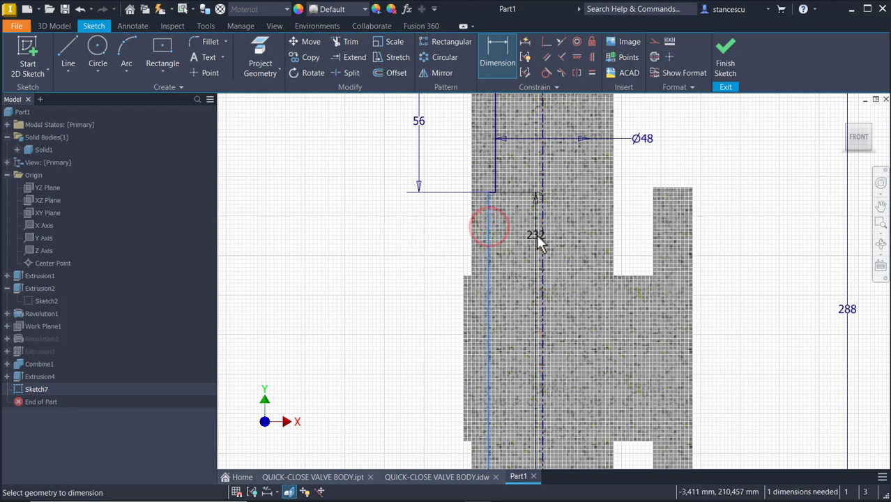
{"action": "left_click", "coordinate": [542, 237]}
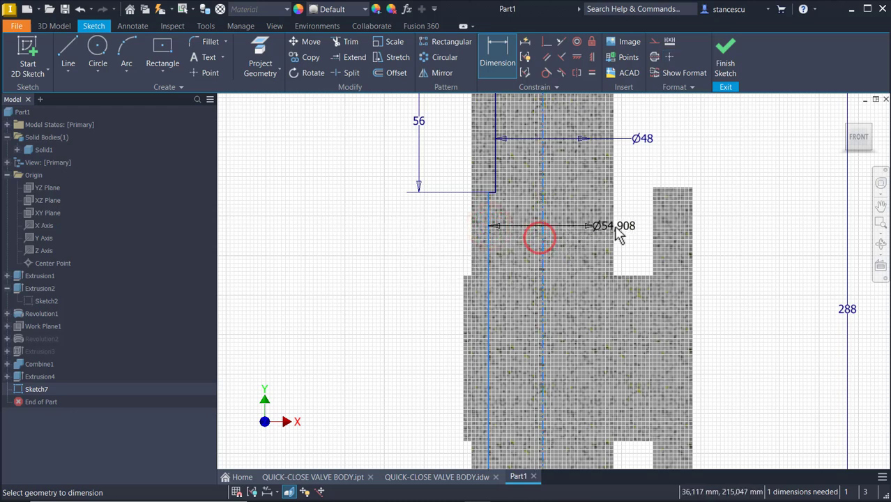
{"action": "left_click", "coordinate": [639, 217]}
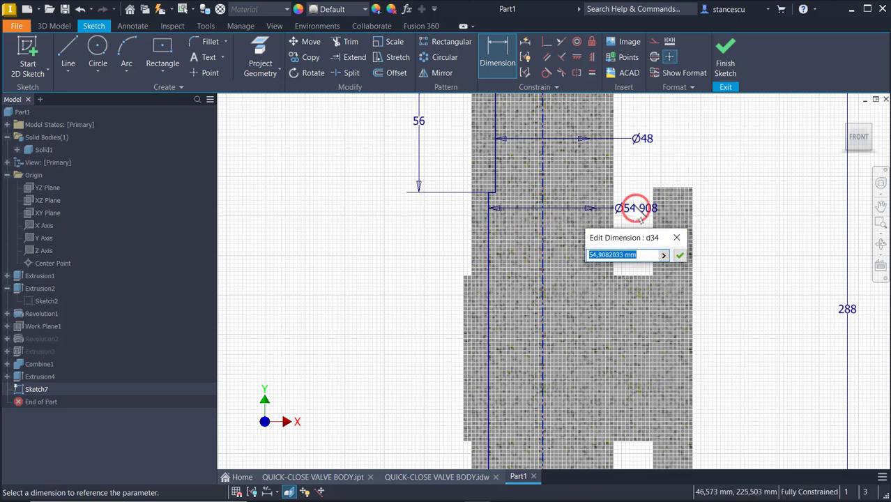
{"action": "type", "text": "42"}
{"action": "key", "text": "Return"}
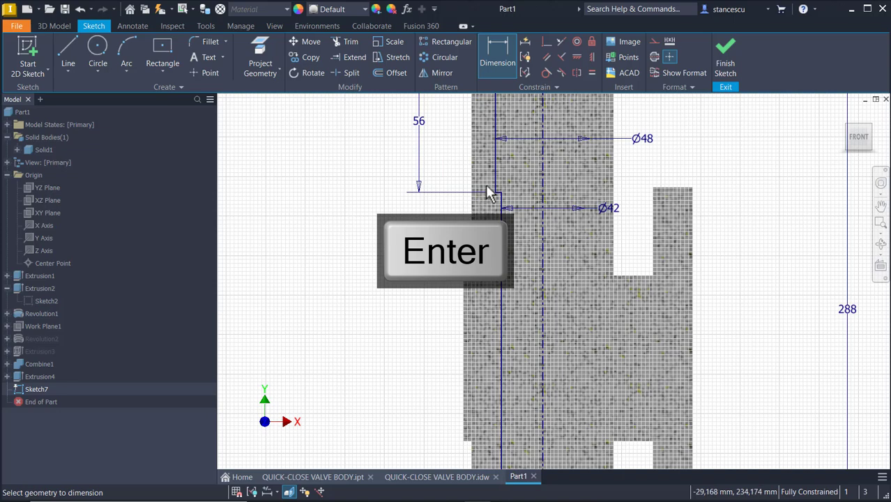
{"action": "middle_click_drag", "start_coordinate": [507, 156], "coordinate": [519, 234]}
{"action": "scroll", "coordinate": [522, 219], "scroll_direction": "up", "scroll_amount": 3}
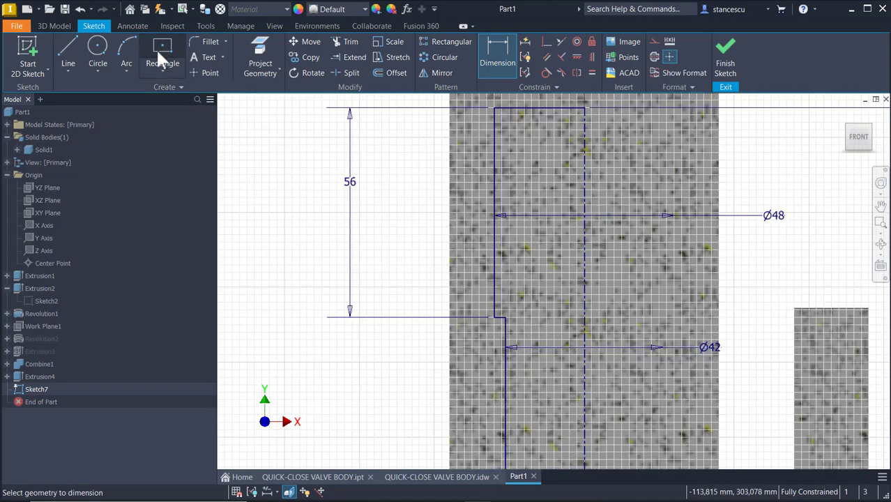
Round two Sketch7 profile corners with radius-3 fillets and finish the sketch.
{"action": "left_click", "coordinate": [209, 41]}
{"action": "scroll", "coordinate": [490, 318], "scroll_direction": "up", "scroll_amount": 3}
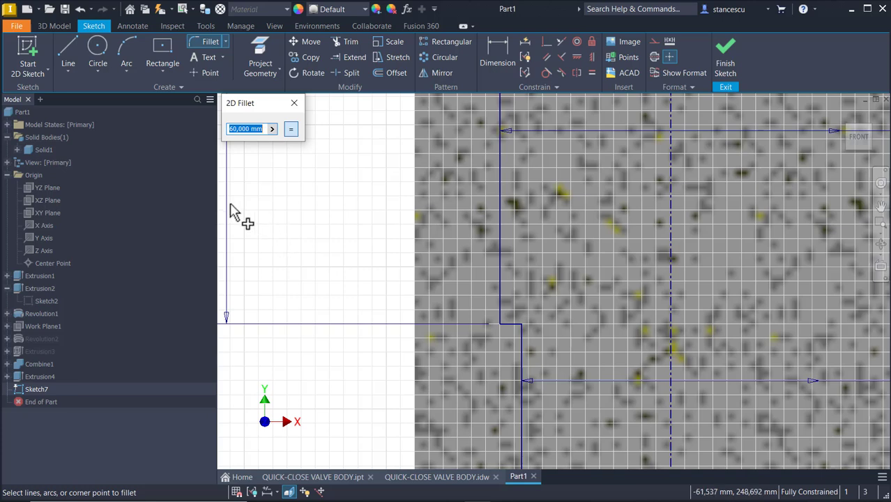
{"action": "scroll", "coordinate": [503, 338], "scroll_direction": "down", "scroll_amount": 2}
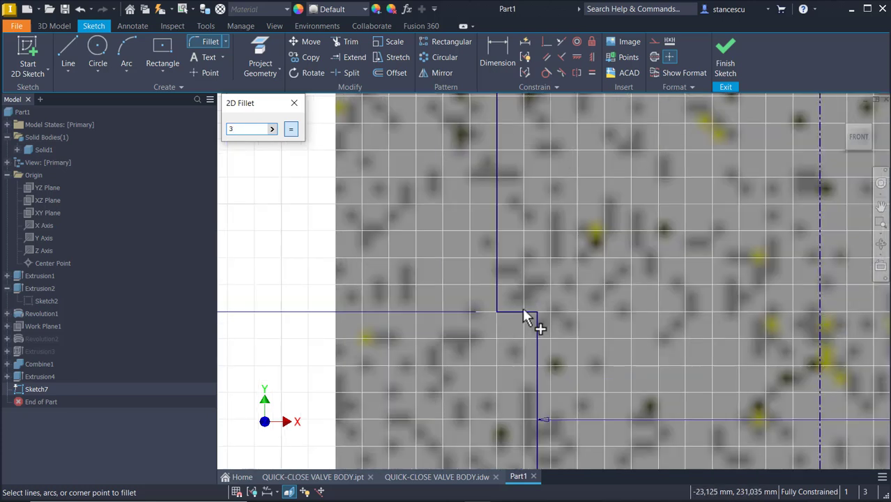
{"action": "left_click", "coordinate": [516, 312]}
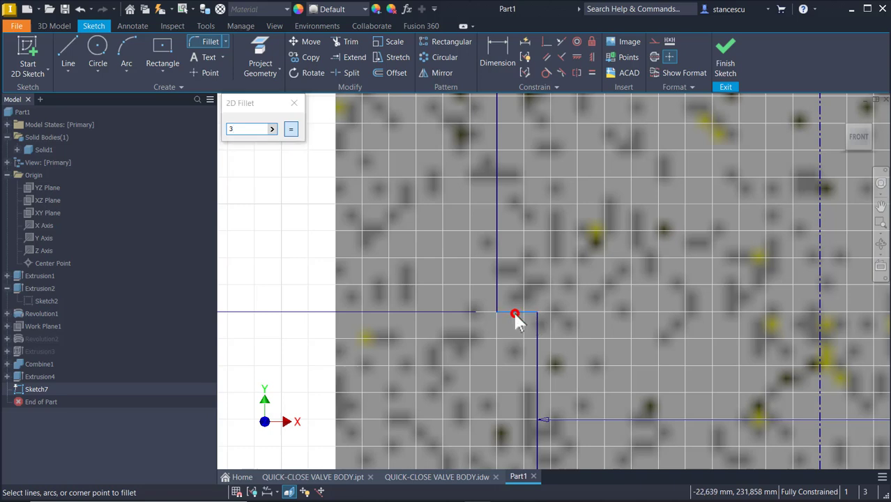
{"action": "left_click", "coordinate": [493, 278]}
{"action": "middle_click_drag", "start_coordinate": [576, 198], "coordinate": [587, 413]}
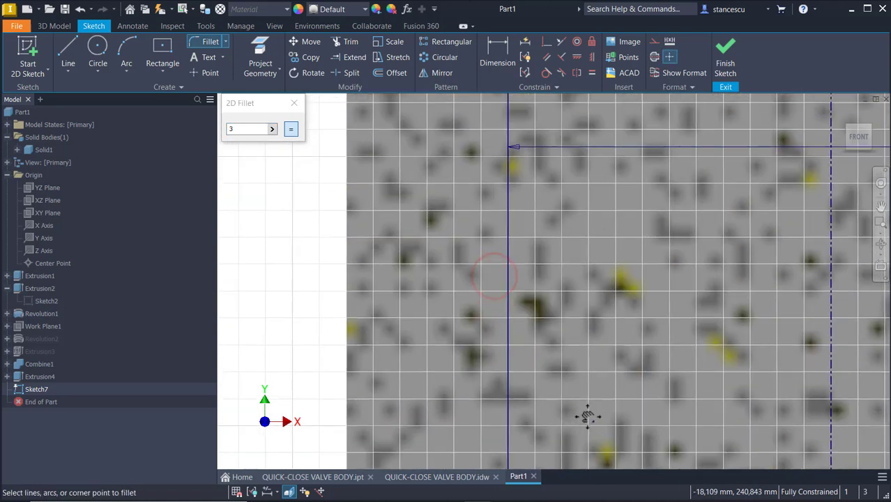
{"action": "mouse_move", "coordinate": [521, 298]}
{"action": "middle_mouse_down"}
{"action": "mouse_move", "coordinate": [538, 273]}
{"action": "mouse_move", "coordinate": [540, 453]}
{"action": "middle_mouse_up"}
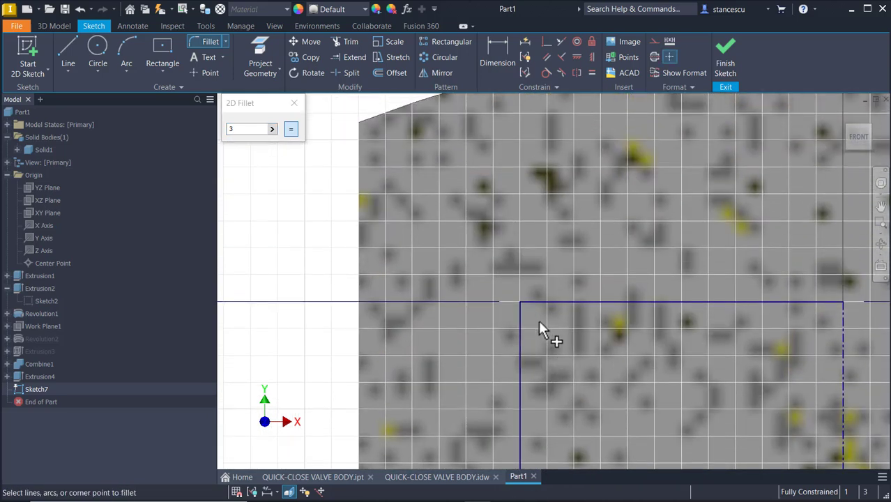
{"action": "left_click", "coordinate": [517, 316]}
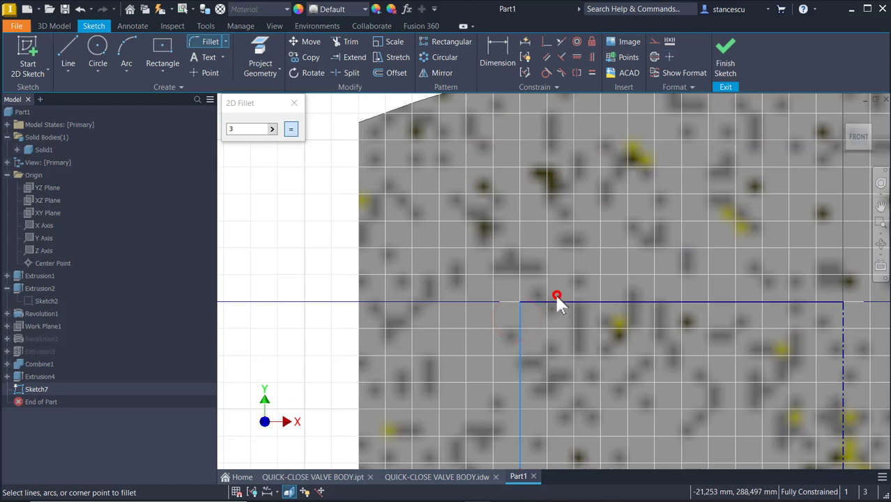
{"action": "left_click", "coordinate": [560, 305]}
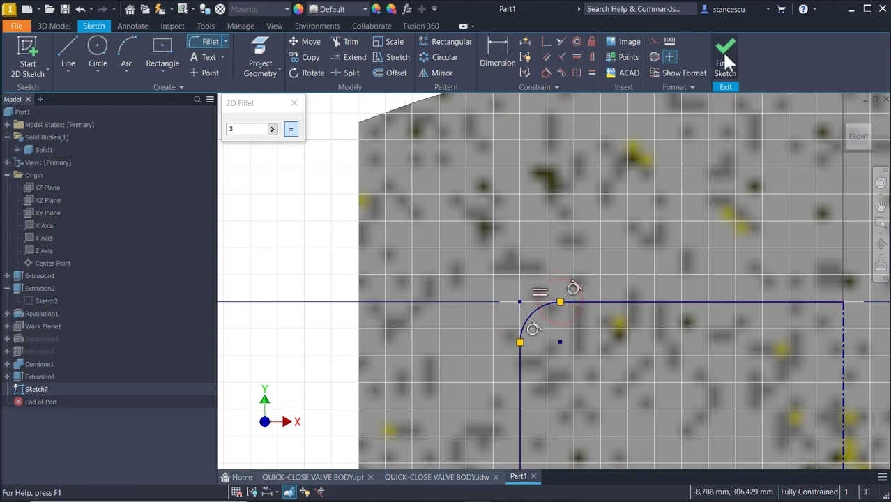
{"action": "left_click", "coordinate": [725, 53]}
Revolve Sketch7 as a full 360° cut to create Revolution3.
{"action": "left_click", "coordinate": [310, 188]}
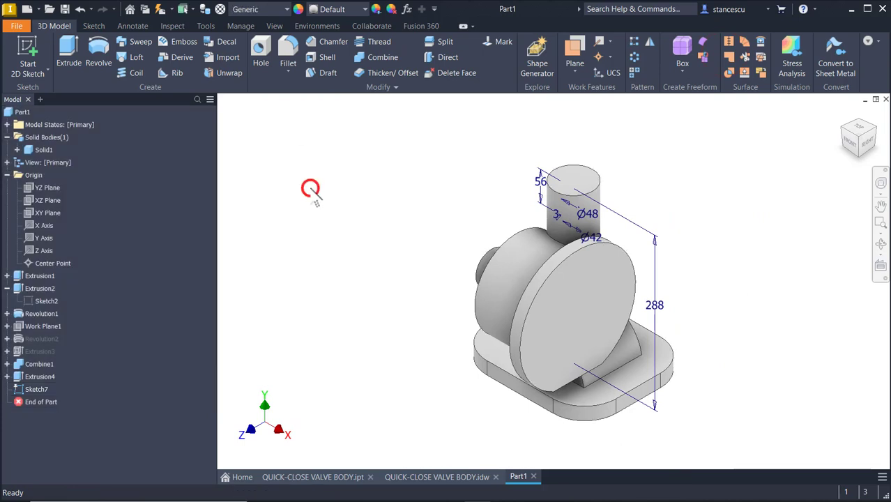
{"action": "left_click", "coordinate": [98, 53]}
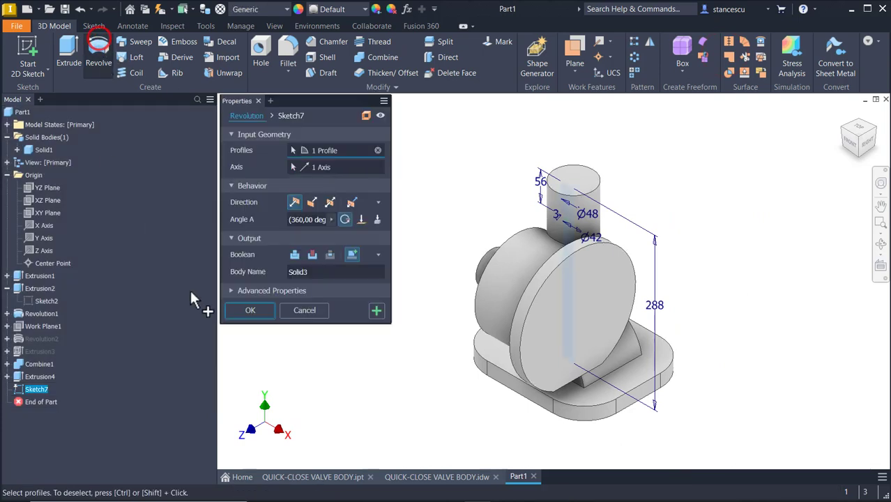
{"action": "left_click", "coordinate": [314, 254]}
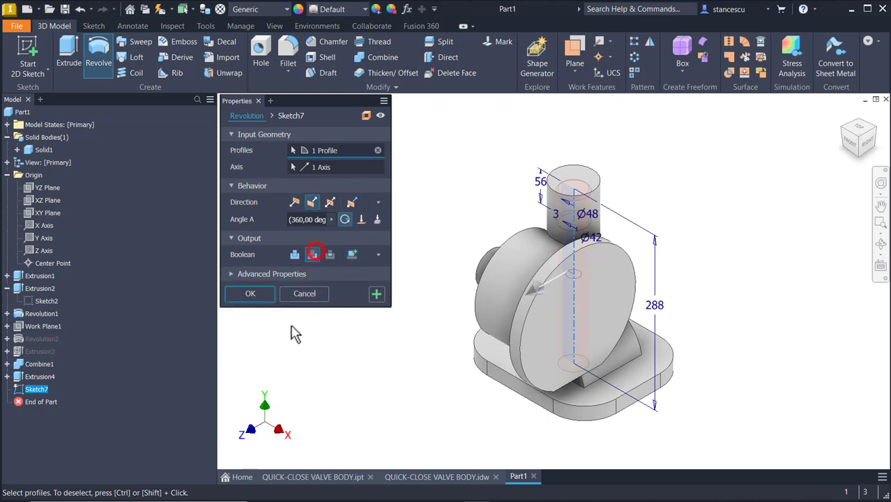
{"action": "left_click", "coordinate": [253, 293]}
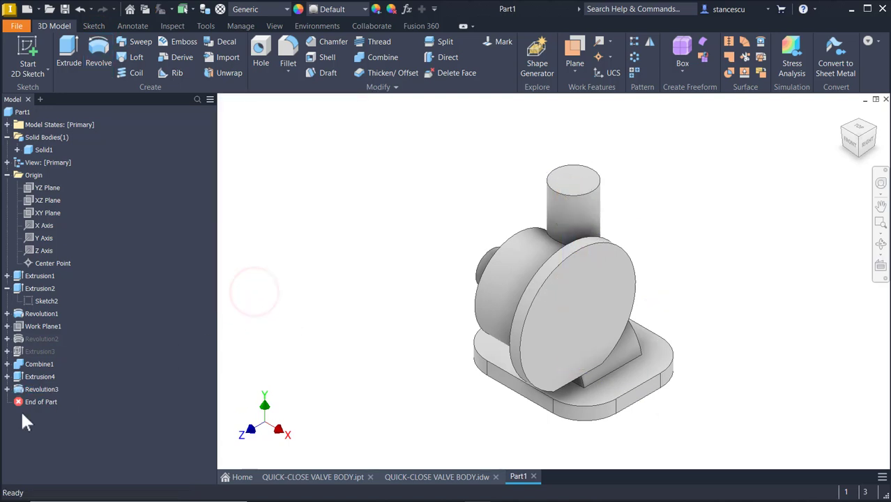
Expand Revolution3, inspect the bore from underneath, and return to the home view.
{"action": "left_click", "coordinate": [6, 389]}
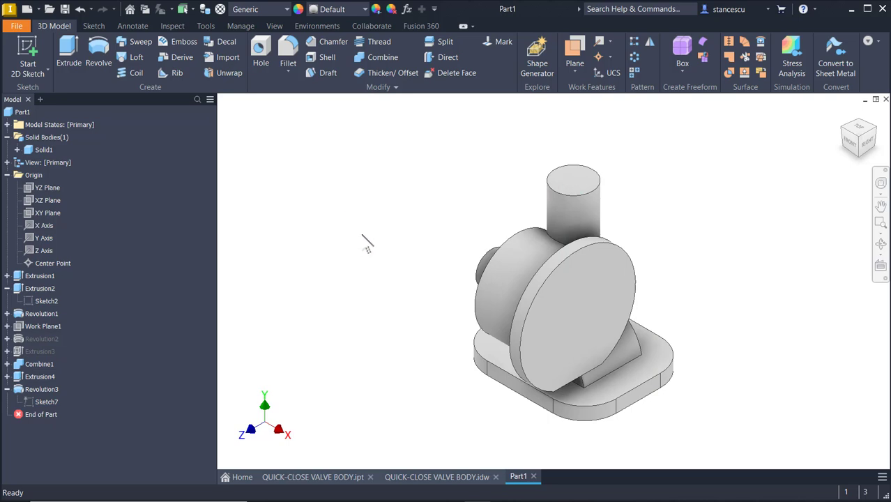
{"action": "middle_click_drag", "start_coordinate": [499, 134], "coordinate": [421, 389], "text": "shift"}
{"action": "scroll", "coordinate": [578, 374], "scroll_direction": "up", "scroll_amount": 8}
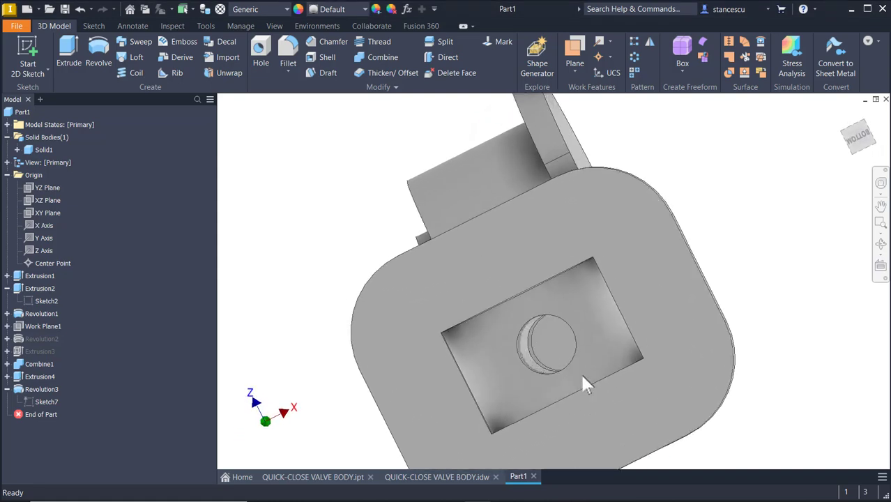
{"action": "middle_click_drag", "start_coordinate": [534, 374], "coordinate": [646, 272], "text": "shift"}
{"action": "key", "text": "F6"}
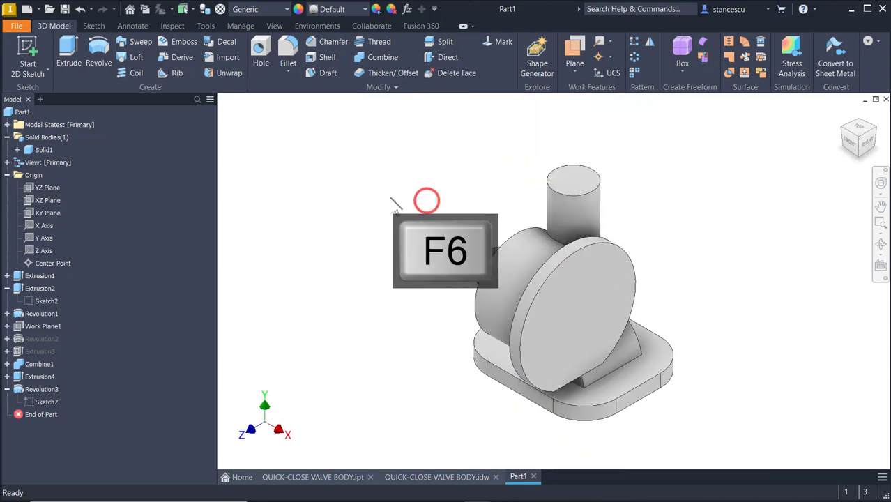
Begin a new work plane from Work Plane1, then cancel it.
{"action": "left_click", "coordinate": [575, 48]}
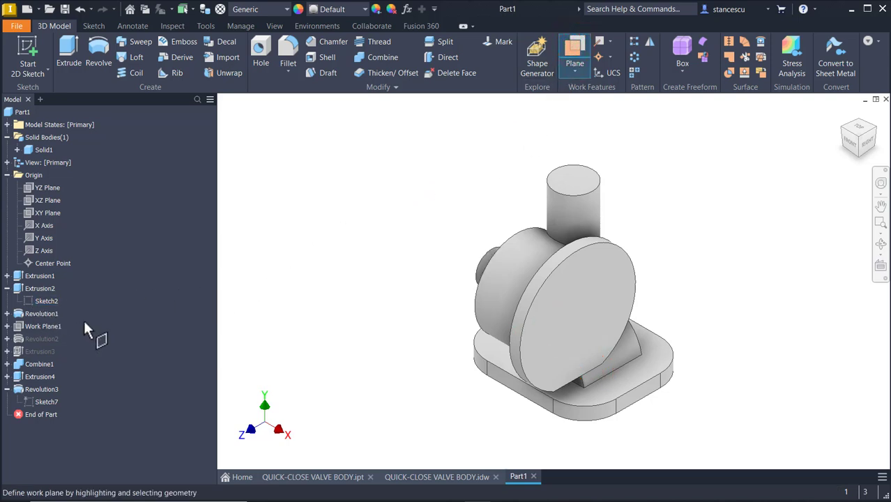
{"action": "left_click", "coordinate": [42, 328]}
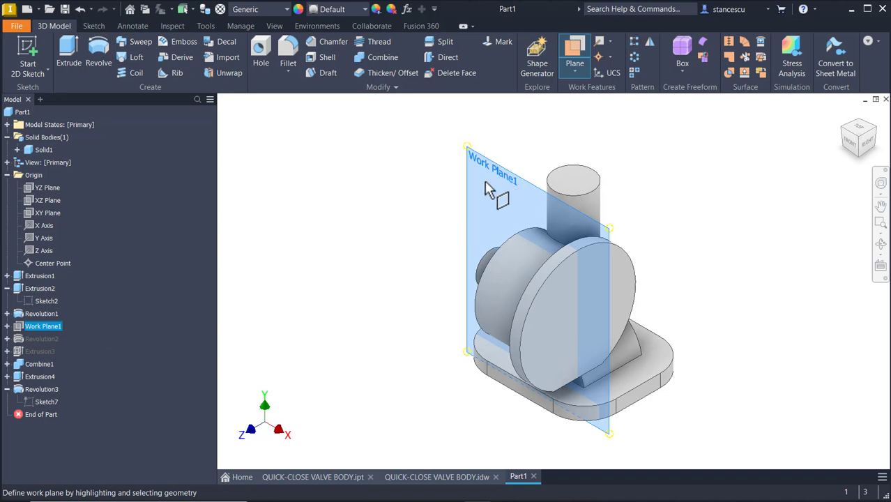
{"action": "right_click", "coordinate": [42, 326]}
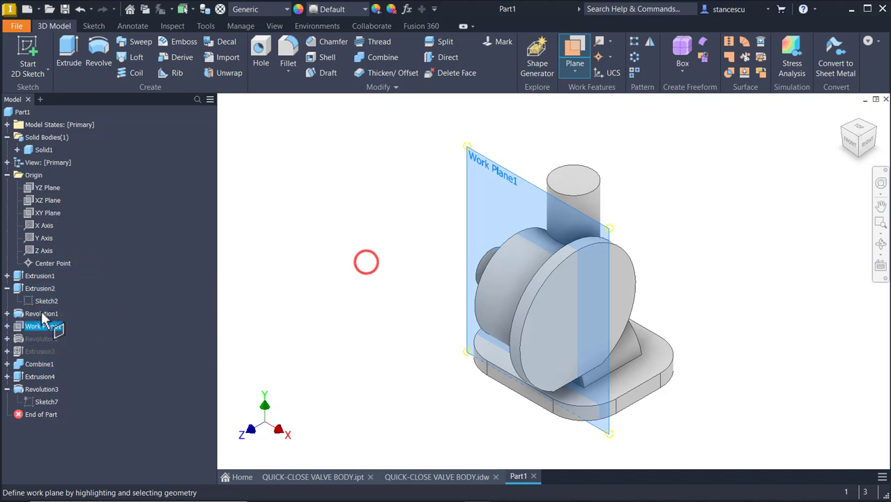
{"action": "left_click", "coordinate": [31, 323]}
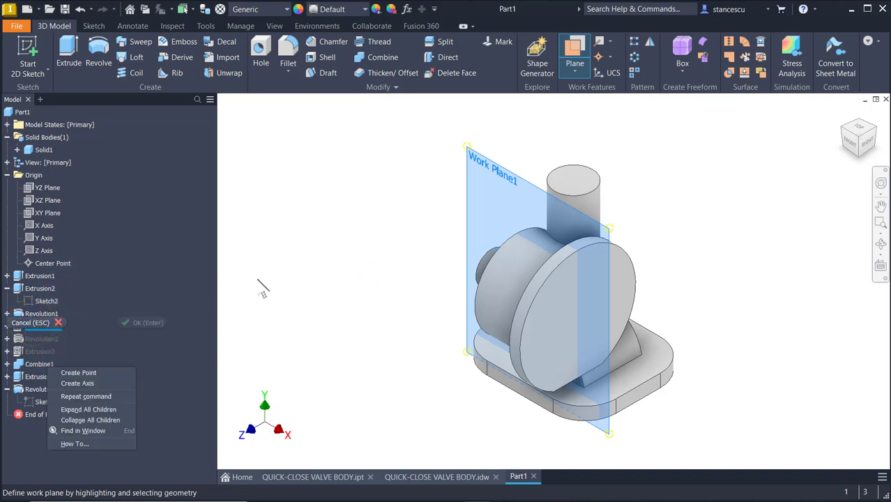
{"action": "left_click", "coordinate": [287, 244]}
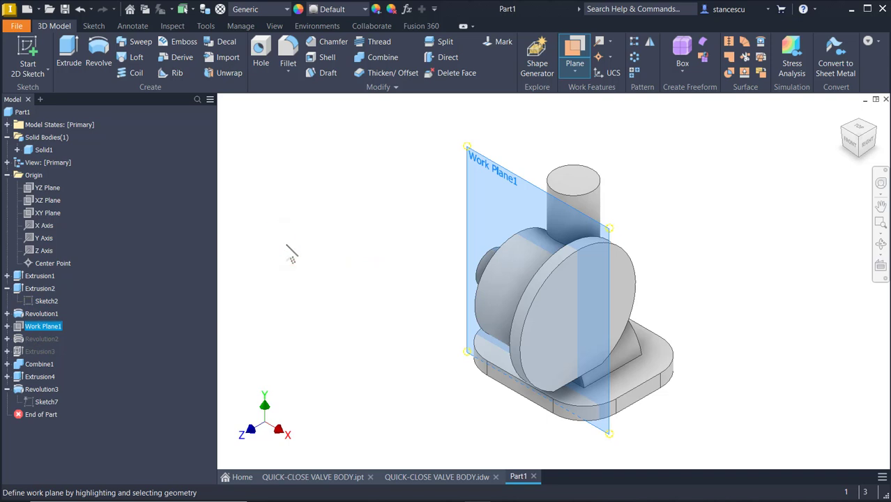
{"action": "key", "text": "Escape"}
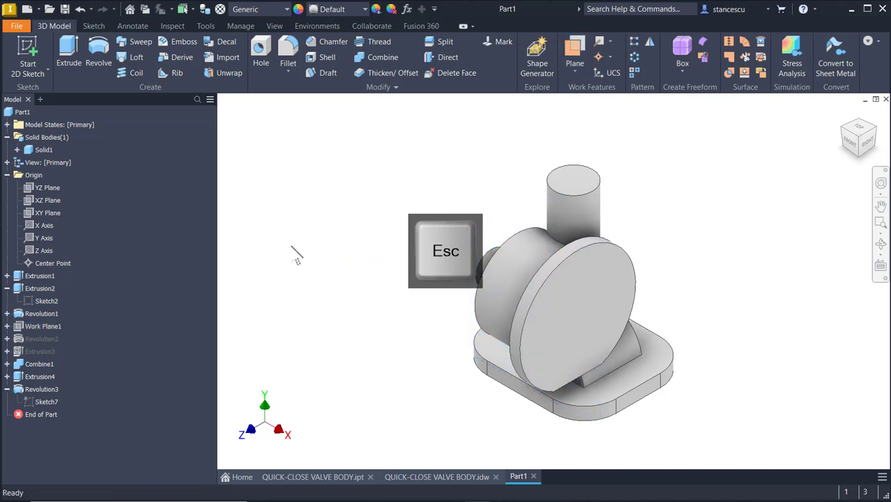
Make Work Plane1 visible, start Sketch8 on it, and slice the model there.
{"action": "right_click", "coordinate": [41, 323]}
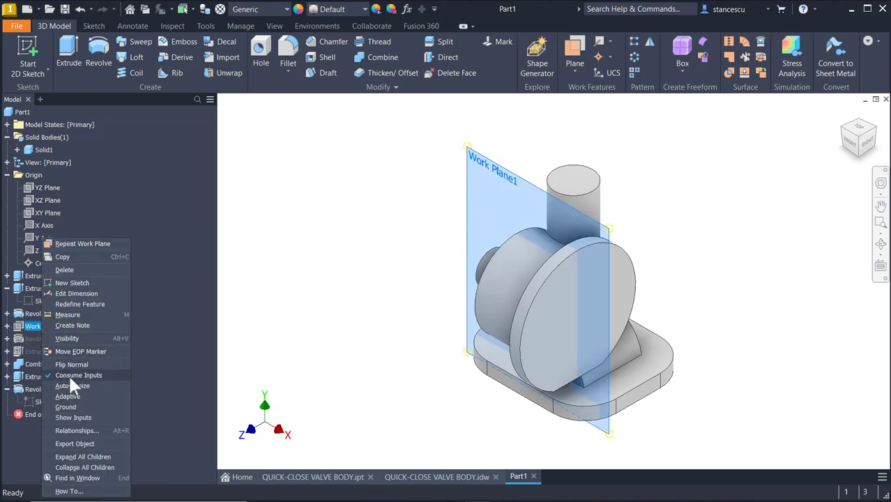
{"action": "left_click", "coordinate": [75, 338]}
{"action": "left_click", "coordinate": [370, 219]}
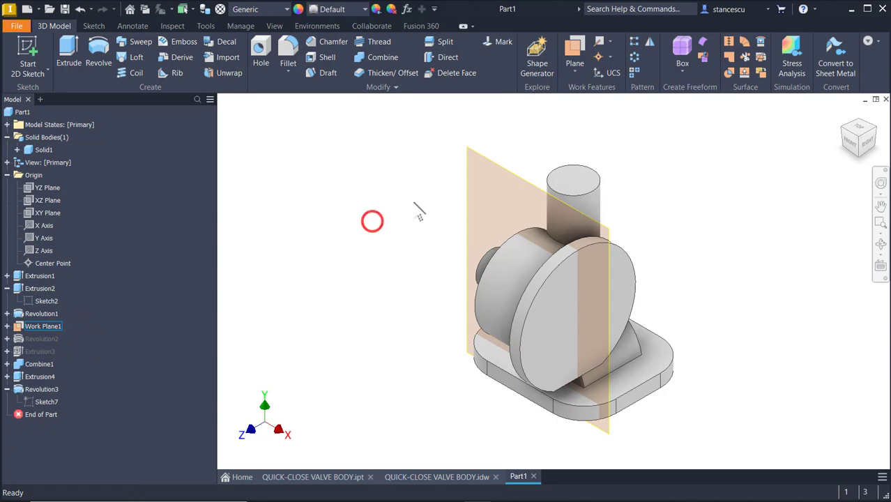
{"action": "left_click", "coordinate": [500, 168]}
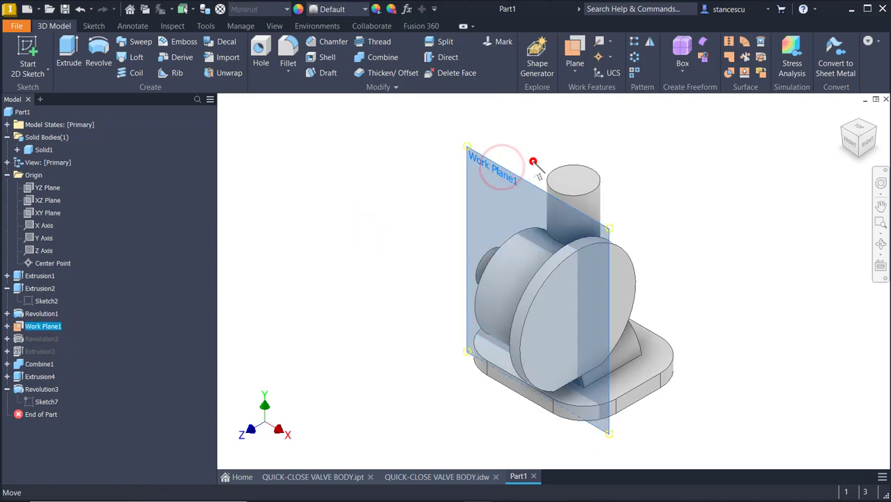
{"action": "left_click", "coordinate": [532, 161]}
{"action": "key", "text": "F7"}
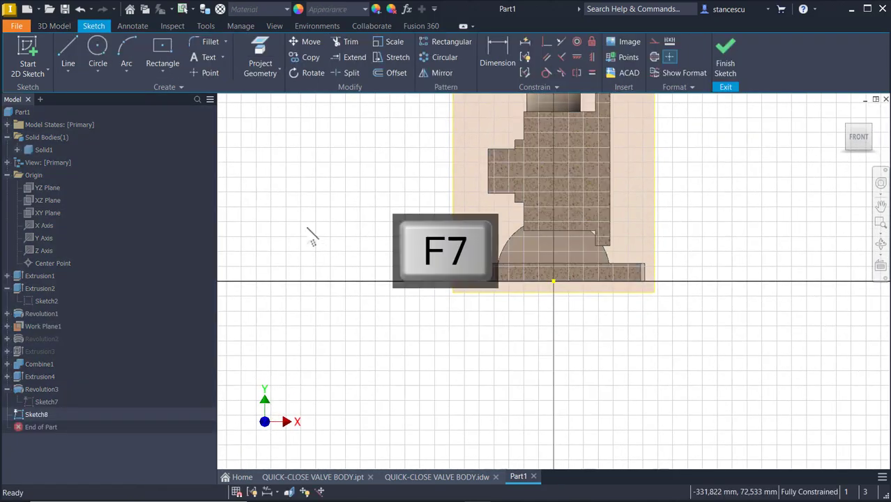
{"action": "middle_click_drag", "start_coordinate": [342, 246], "coordinate": [334, 352]}
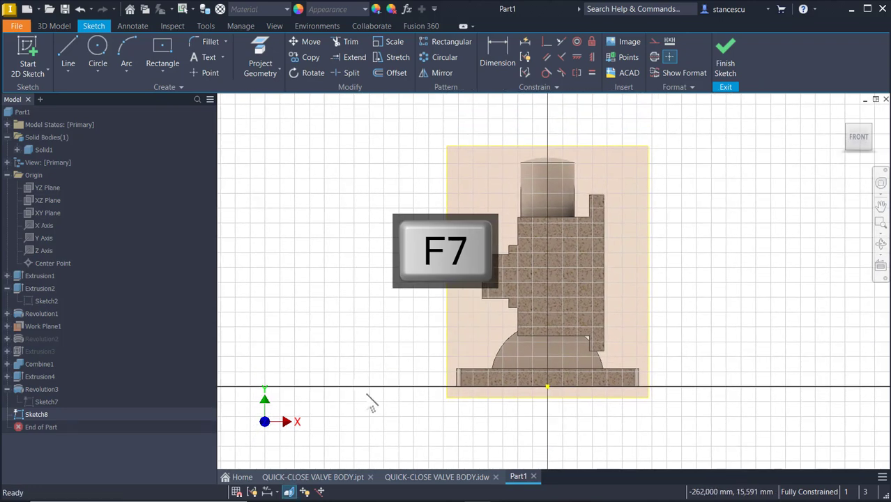
Check the 92, 24 and 149 dimensions of section A-A in the valve body drawing.
{"action": "left_click", "coordinate": [423, 477]}
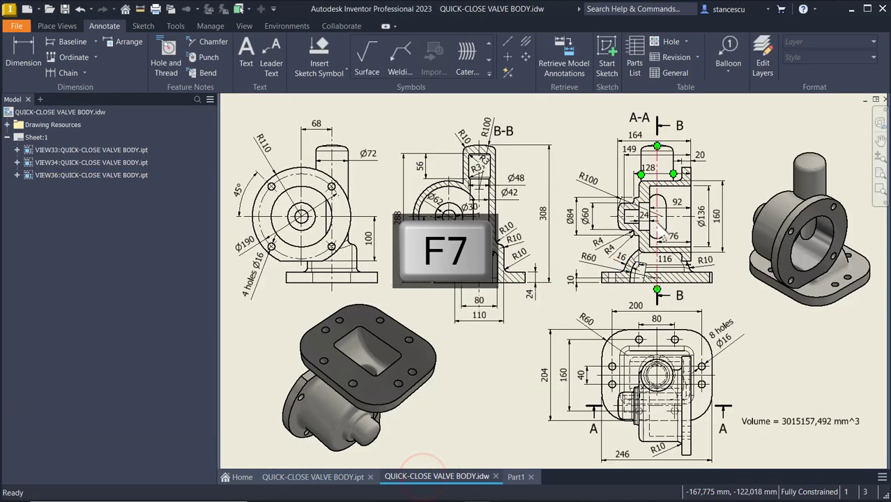
{"action": "scroll", "coordinate": [662, 233], "scroll_direction": "up", "scroll_amount": 5}
{"action": "middle_click_drag", "start_coordinate": [662, 234], "coordinate": [596, 294]}
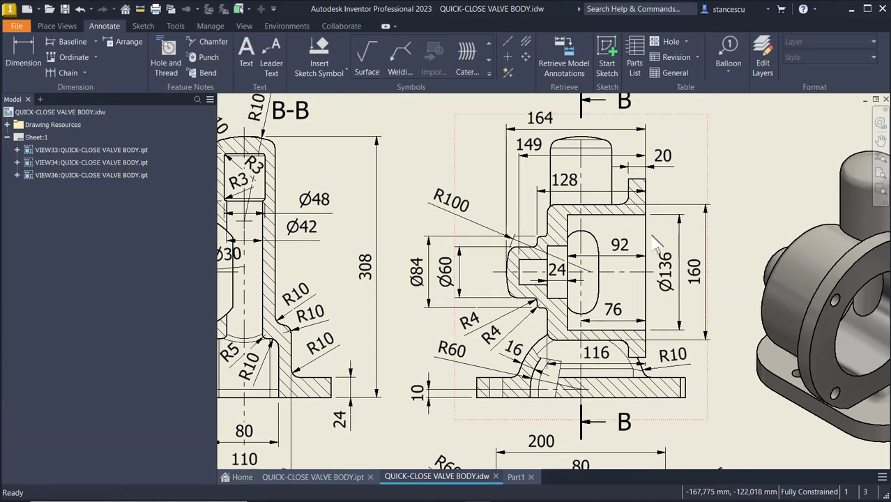
{"action": "left_click", "coordinate": [620, 257]}
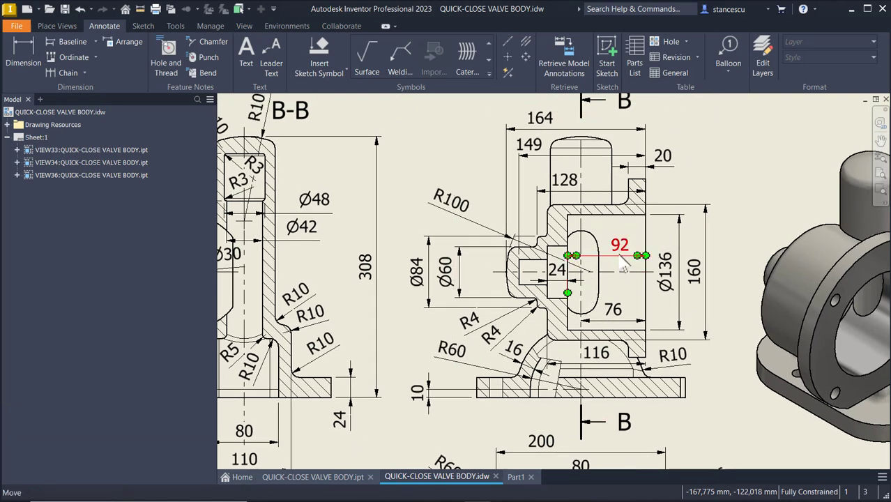
{"action": "left_click", "coordinate": [573, 281]}
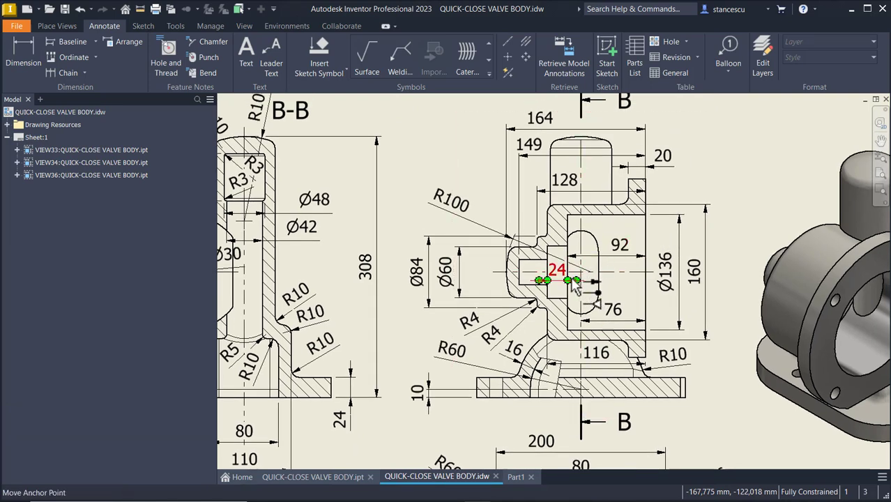
{"action": "left_click", "coordinate": [524, 158]}
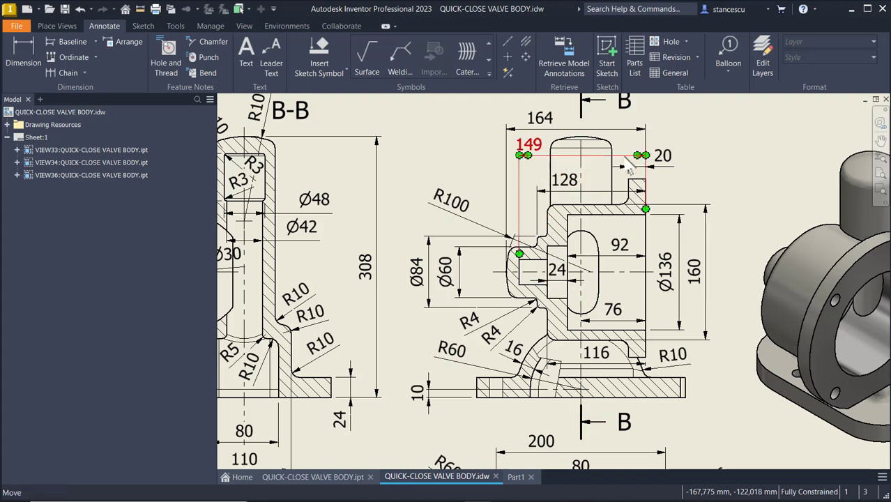
{"action": "key", "text": "Escape"}
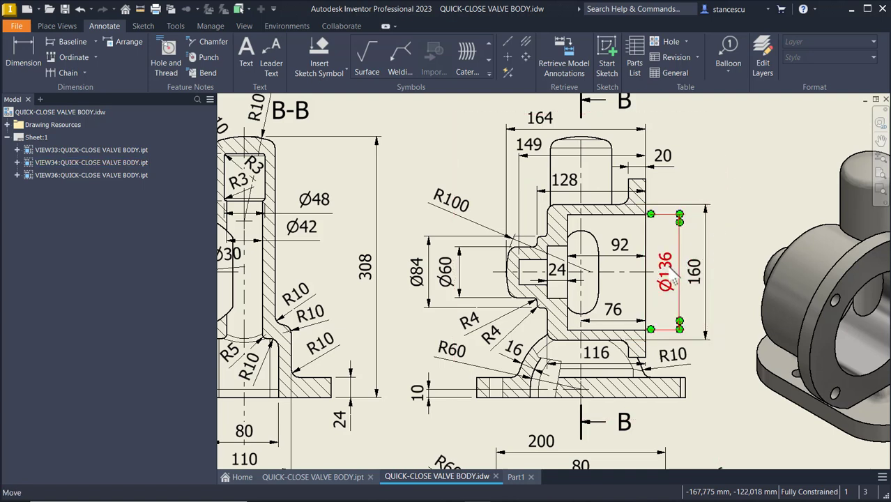
Pan across the left and right section views, then return to Part1.
{"action": "middle_click_drag", "start_coordinate": [418, 285], "coordinate": [666, 283]}
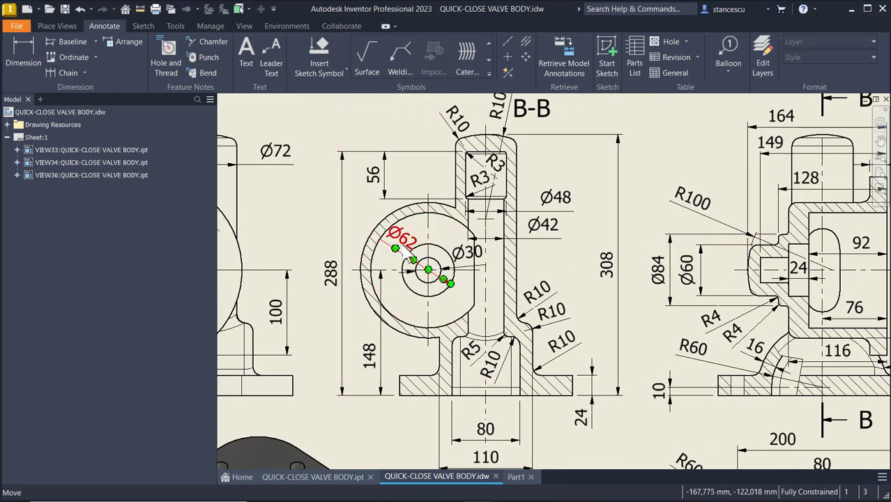
{"action": "middle_click_drag", "start_coordinate": [657, 265], "coordinate": [426, 263]}
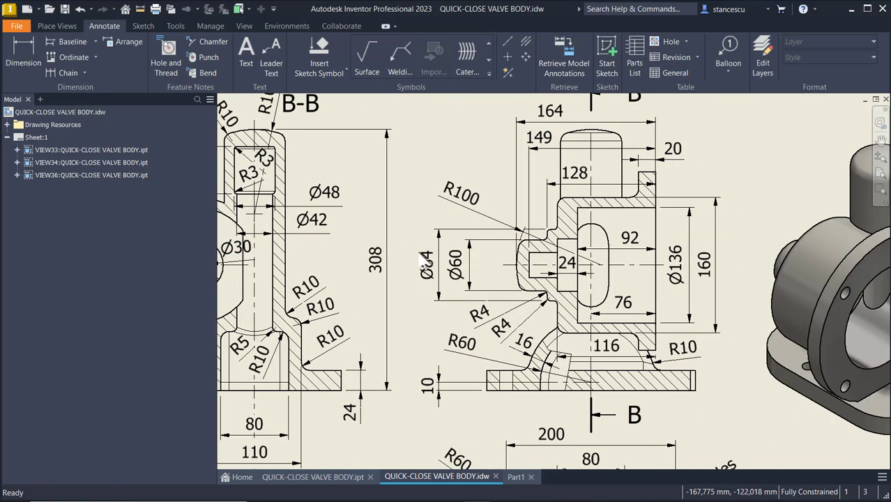
{"action": "left_click", "coordinate": [515, 476]}
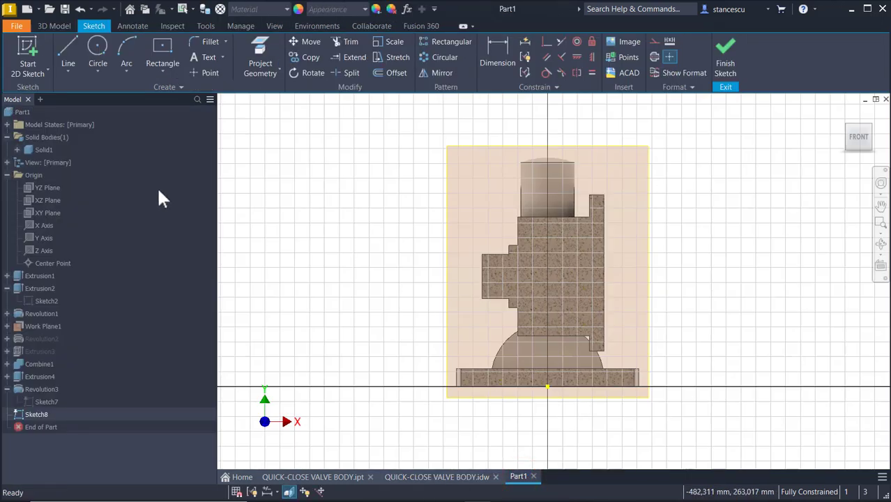
Activate Line in Sketch8, then zoom and orbit onto the part's right edge.
{"action": "left_click", "coordinate": [67, 62]}
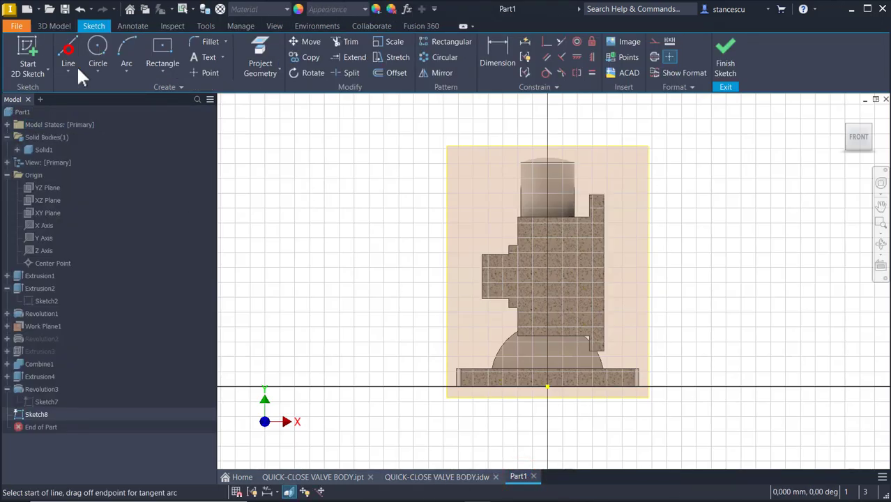
{"action": "scroll", "coordinate": [597, 249], "scroll_direction": "up", "scroll_amount": 3}
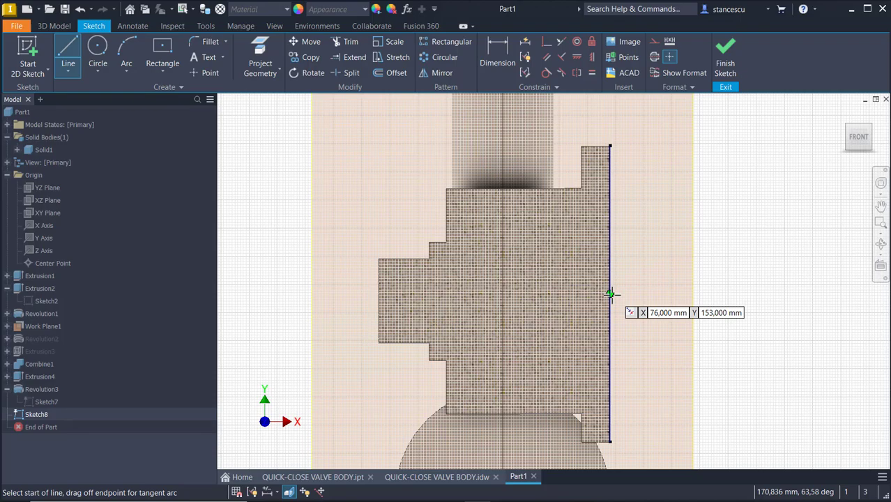
{"action": "mouse_move", "coordinate": [729, 279]}
{"action": "middle_mouse_down", "text": "shift"}
{"action": "mouse_move", "coordinate": [741, 314]}
{"action": "mouse_move", "coordinate": [631, 423]}
{"action": "middle_mouse_up", "text": "shift"}
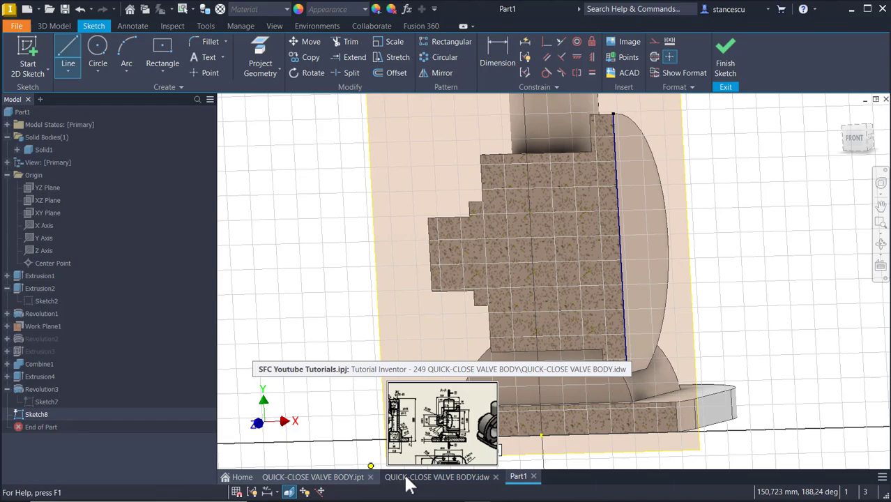
{"action": "left_click", "coordinate": [404, 478]}
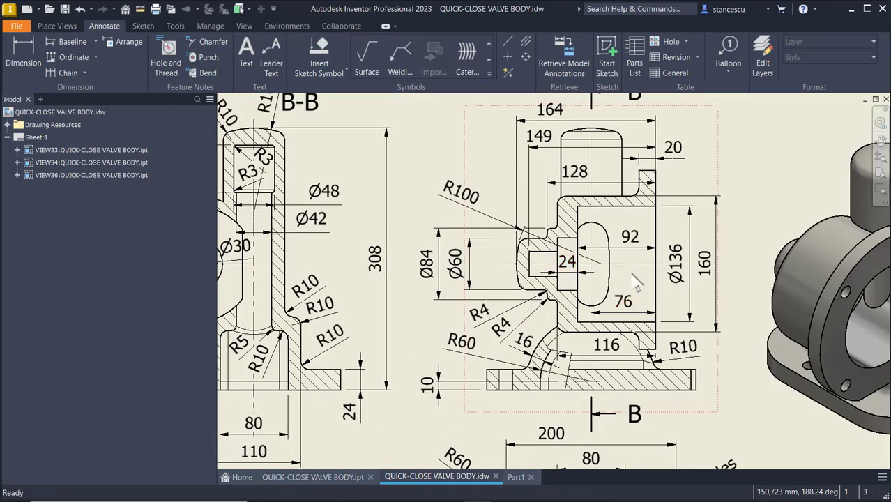
{"action": "mouse_move", "coordinate": [230, 335]}
{"action": "middle_mouse_down"}
{"action": "mouse_move", "coordinate": [314, 349]}
{"action": "mouse_move", "coordinate": [301, 363]}
{"action": "mouse_move", "coordinate": [234, 336]}
{"action": "middle_mouse_up"}
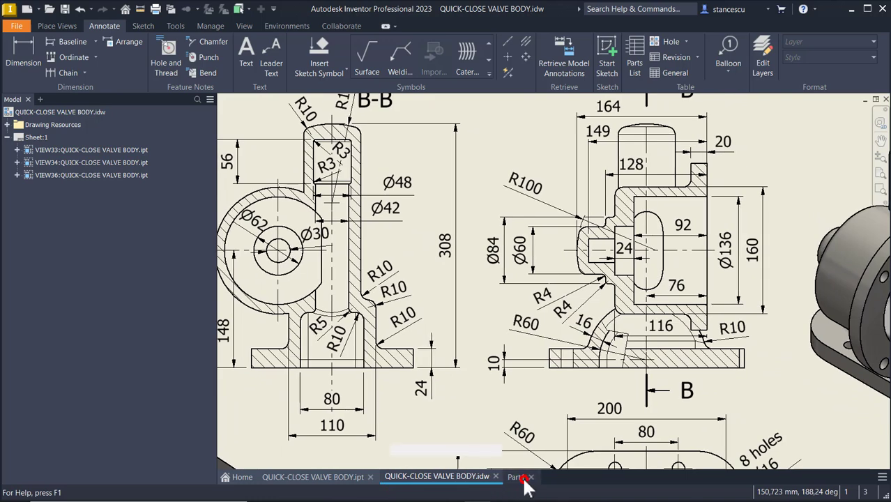
{"action": "left_click", "coordinate": [517, 479]}
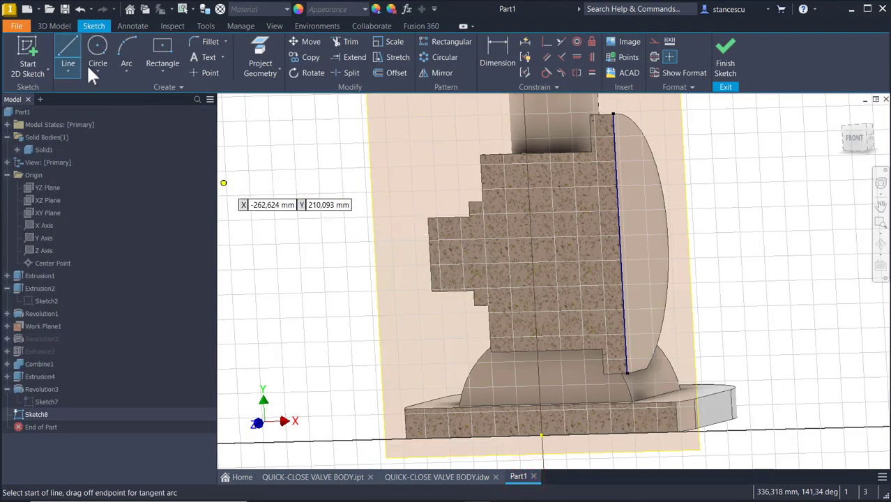
Draw a horizontal line across the part and dimension it 148 above the base.
{"action": "left_click", "coordinate": [395, 260]}
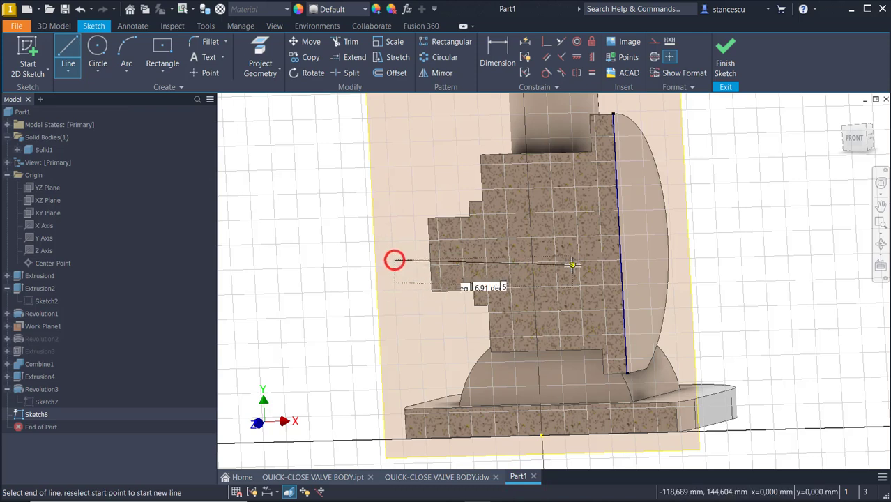
{"action": "left_click", "coordinate": [708, 251]}
{"action": "key", "text": "Escape"}
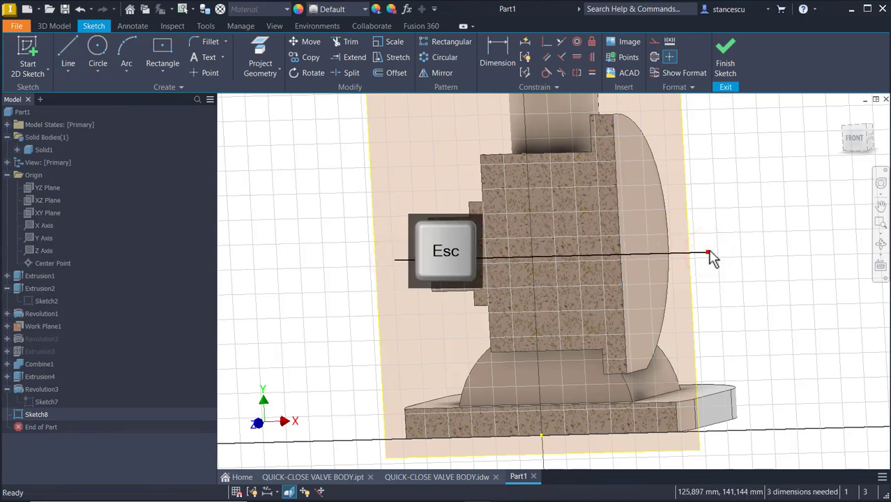
{"action": "left_click", "coordinate": [492, 48]}
{"action": "left_click", "coordinate": [541, 434]}
{"action": "left_click", "coordinate": [662, 252]}
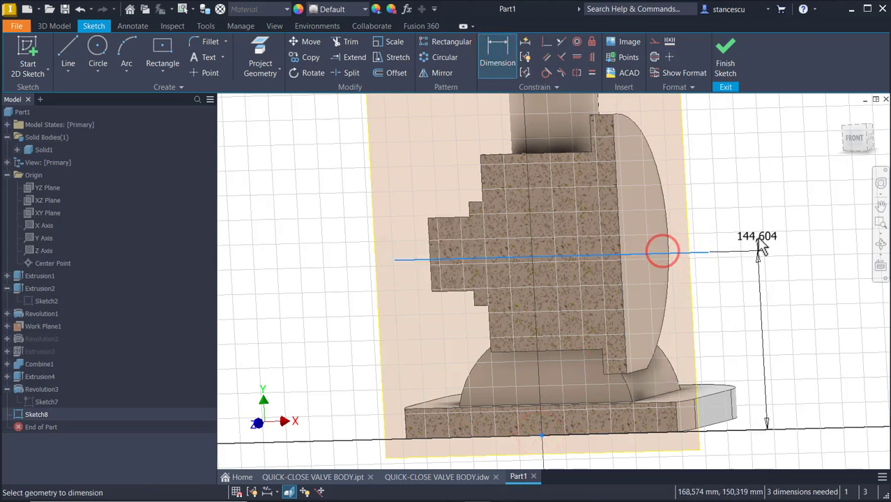
{"action": "left_click", "coordinate": [746, 294]}
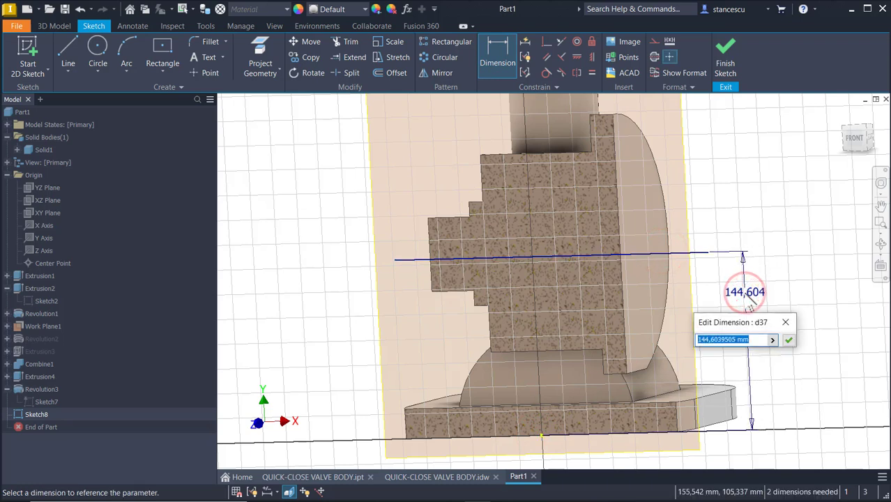
{"action": "type", "text": "14"}
{"action": "key", "text": "Return"}
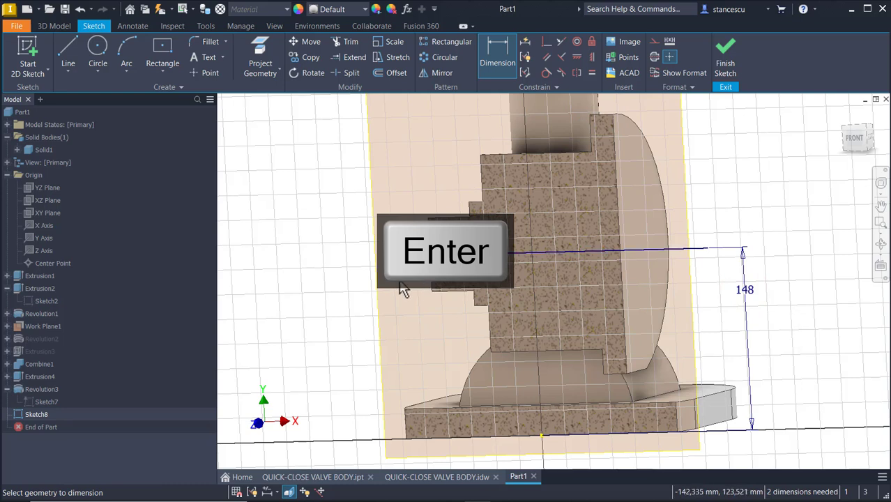
{"action": "key", "text": "Escape"}
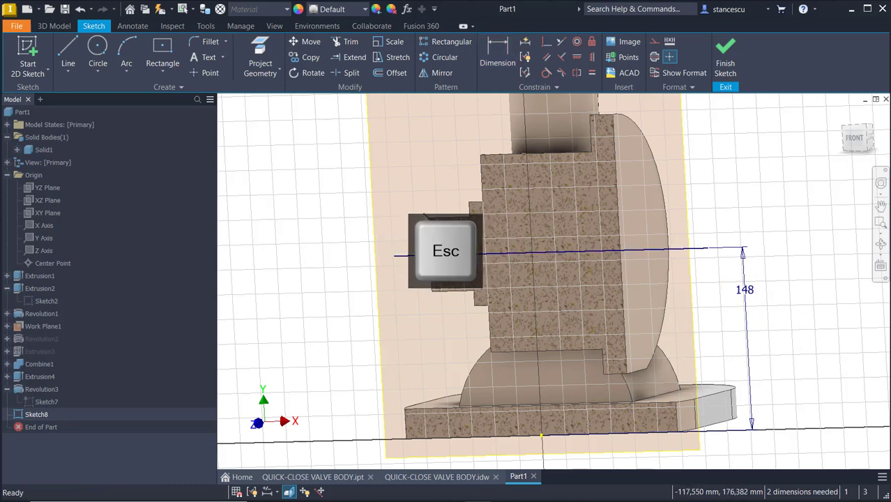
Project the cylinder's end edge and trim the line's left stub back to it.
{"action": "middle_click_drag", "start_coordinate": [414, 280], "coordinate": [432, 257], "text": "shift"}
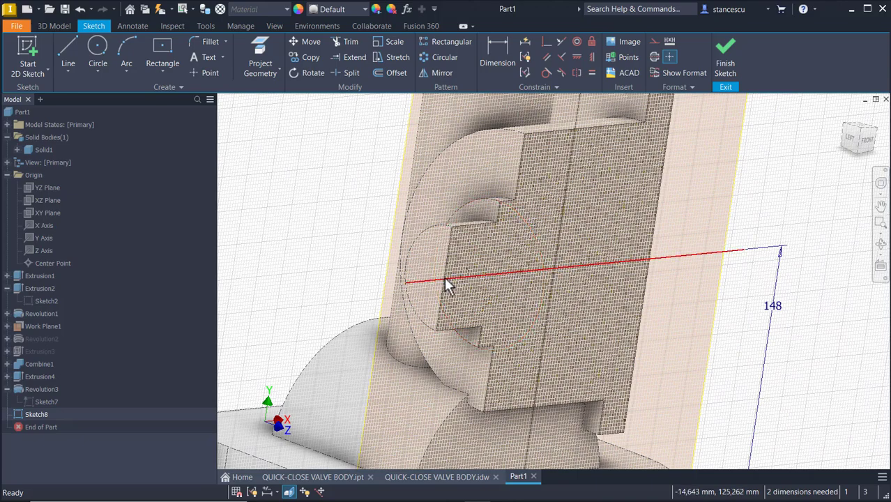
{"action": "middle_click_drag", "start_coordinate": [342, 224], "coordinate": [328, 214], "text": "shift"}
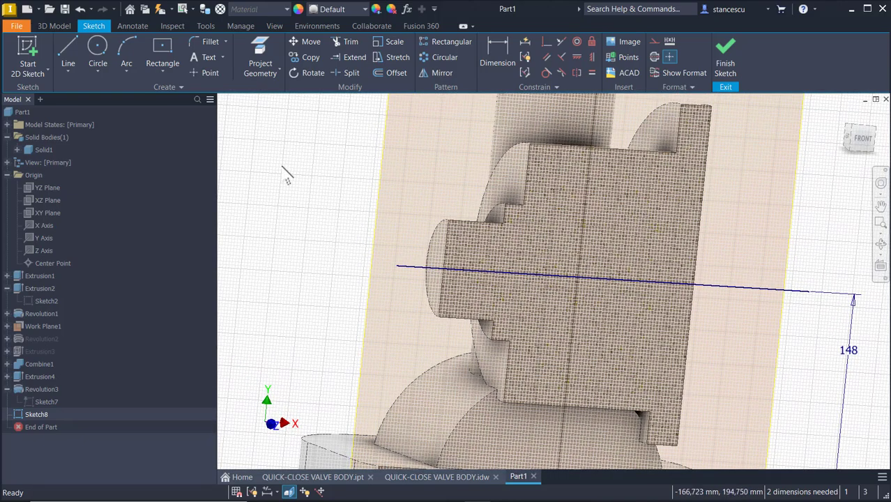
{"action": "left_click", "coordinate": [254, 56]}
{"action": "left_click", "coordinate": [447, 246]}
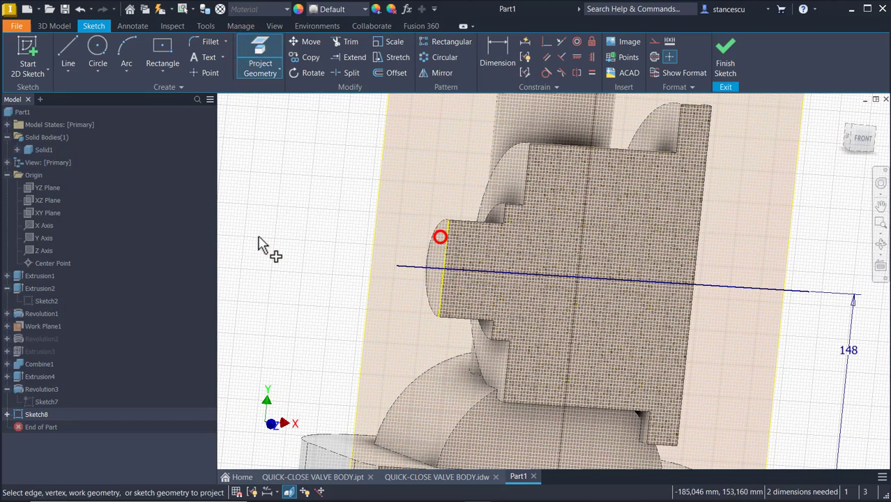
{"action": "key", "text": "Escape"}
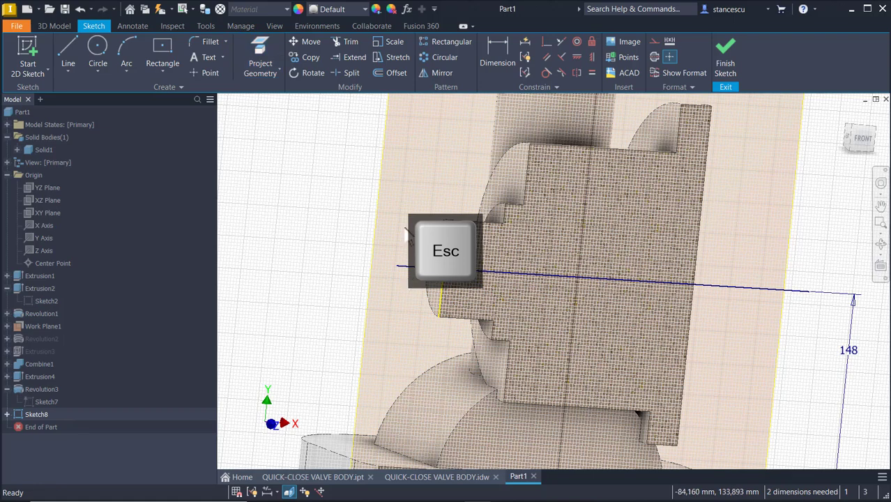
{"action": "left_click", "coordinate": [352, 43]}
{"action": "left_click", "coordinate": [416, 267]}
{"action": "middle_click_drag", "start_coordinate": [771, 438], "coordinate": [795, 368], "text": "shift"}
{"action": "key", "text": "Escape"}
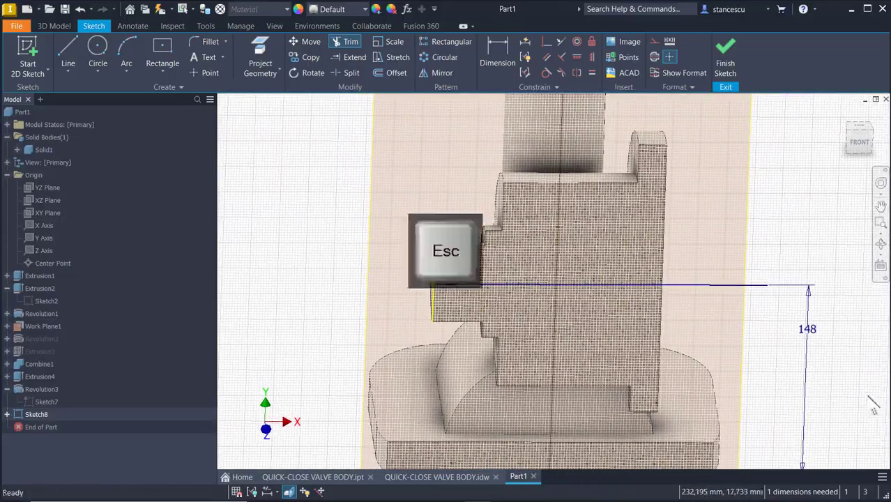
Delete the 148 dimension and drag the line to confirm it moves freely.
{"action": "left_click", "coordinate": [809, 329]}
{"action": "key", "text": "Delete"}
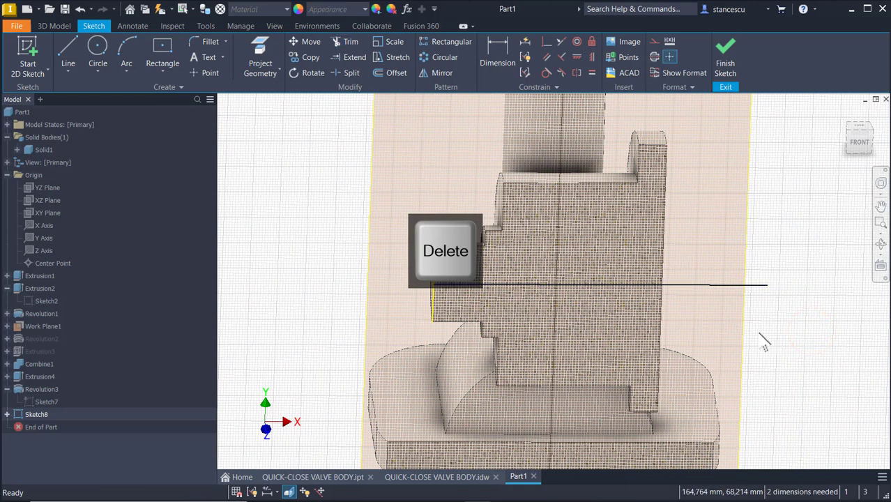
{"action": "mouse_move", "coordinate": [695, 284]}
{"action": "left_mouse_down"}
{"action": "mouse_move", "coordinate": [693, 309]}
{"action": "mouse_move", "coordinate": [693, 267]}
{"action": "left_mouse_up"}
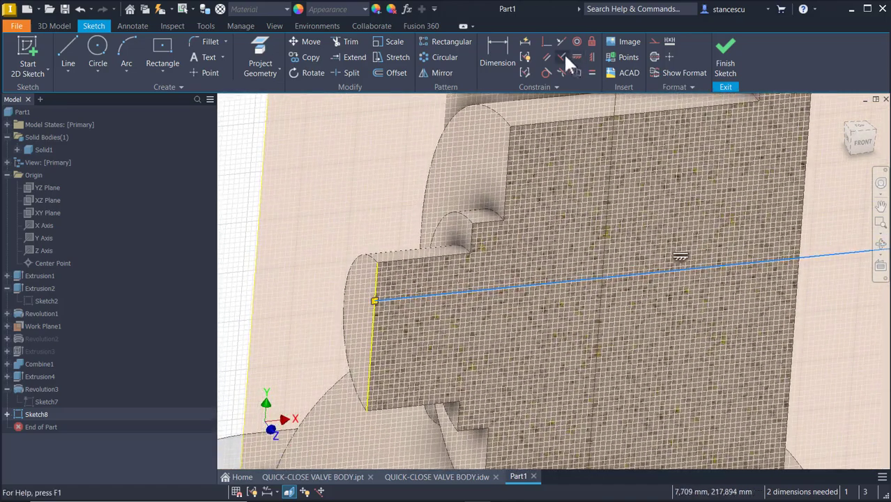
Constrain the horizontal line's left endpoint onto the projected cylinder edge.
{"action": "left_click", "coordinate": [546, 41]}
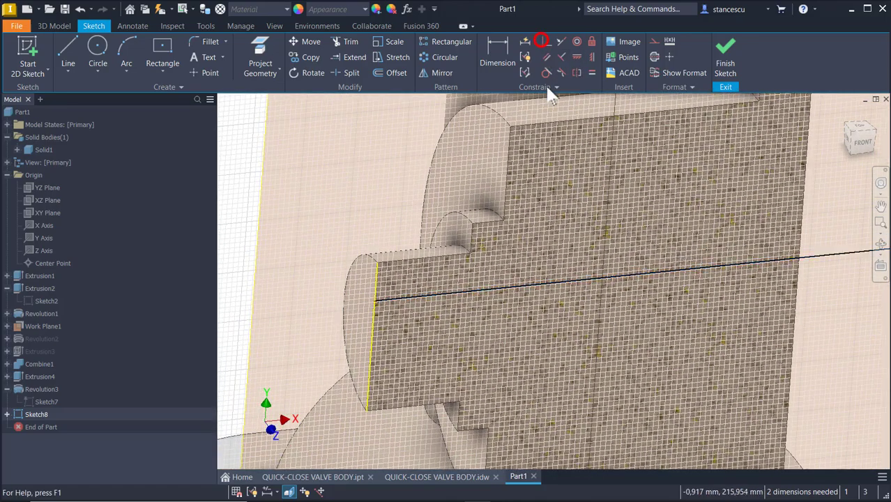
{"action": "left_click", "coordinate": [372, 302]}
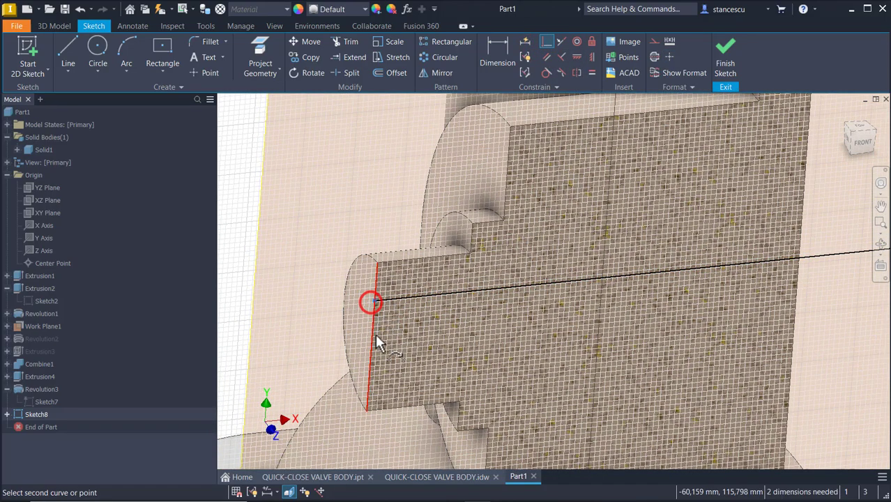
{"action": "left_click", "coordinate": [373, 337]}
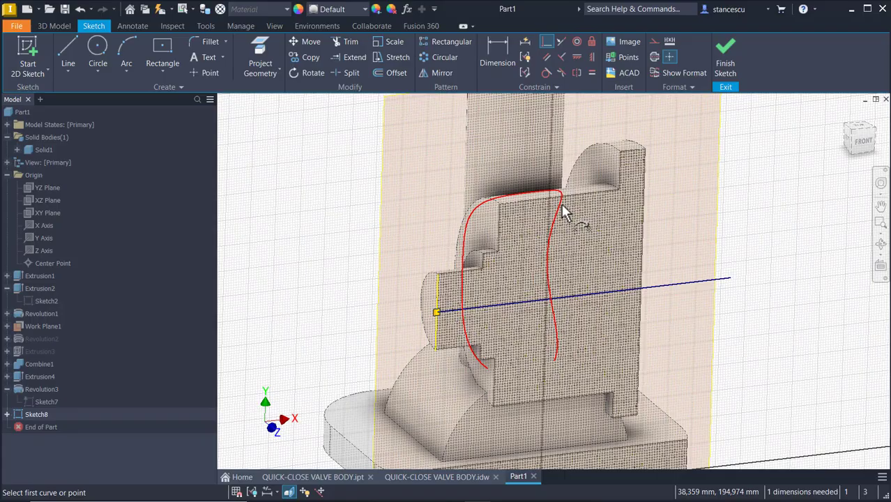
Project the round face's edge into the sketch and trim the line's overhang beyond it.
{"action": "middle_click_drag", "start_coordinate": [766, 254], "coordinate": [732, 205], "text": "shift"}
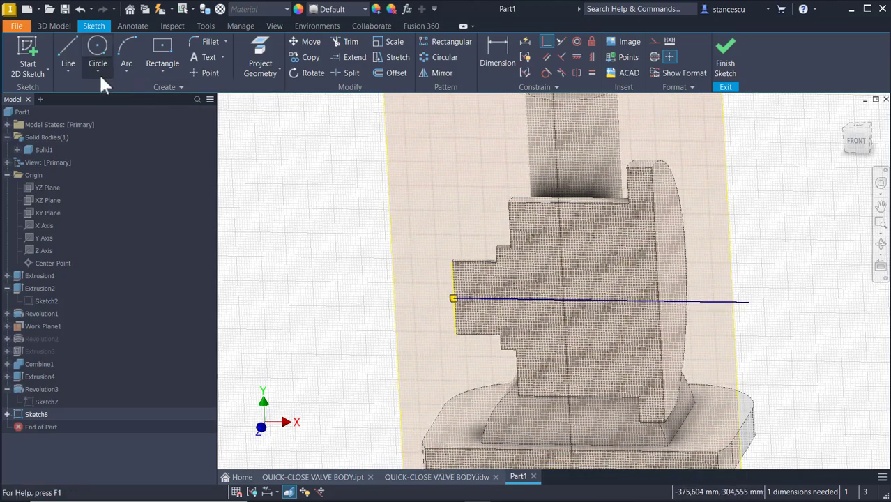
{"action": "left_click", "coordinate": [259, 56]}
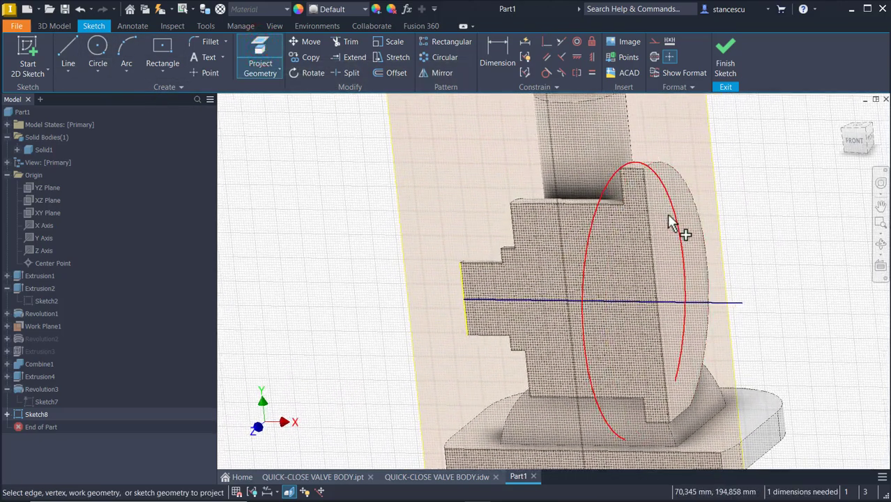
{"action": "left_click", "coordinate": [701, 237]}
{"action": "middle_click_drag", "start_coordinate": [593, 302], "coordinate": [401, 105], "text": "shift"}
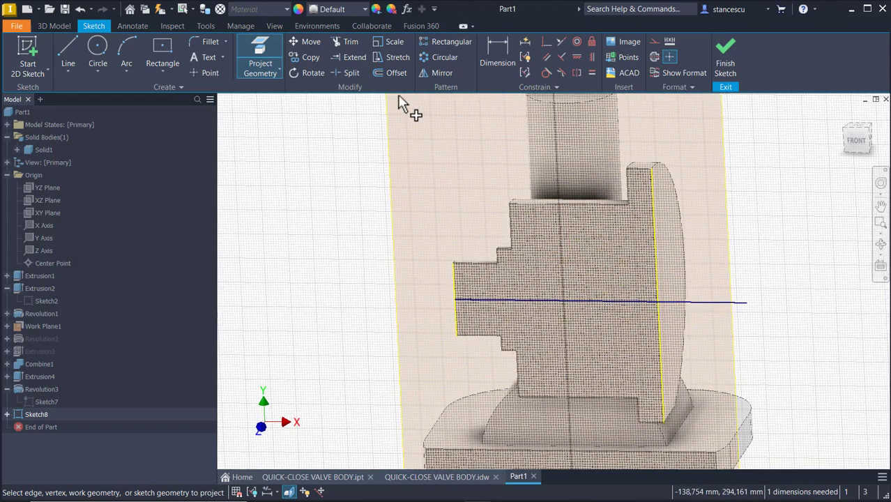
{"action": "left_click", "coordinate": [349, 41]}
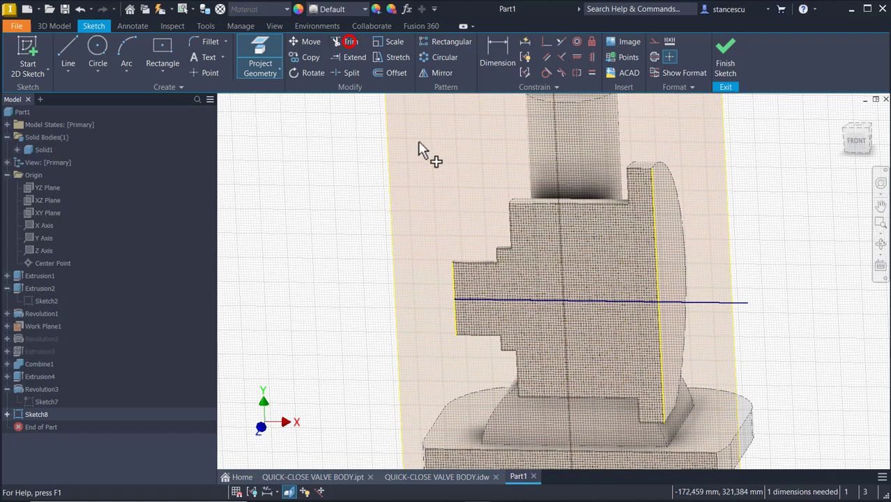
{"action": "left_click", "coordinate": [704, 301]}
{"action": "key", "text": "Escape"}
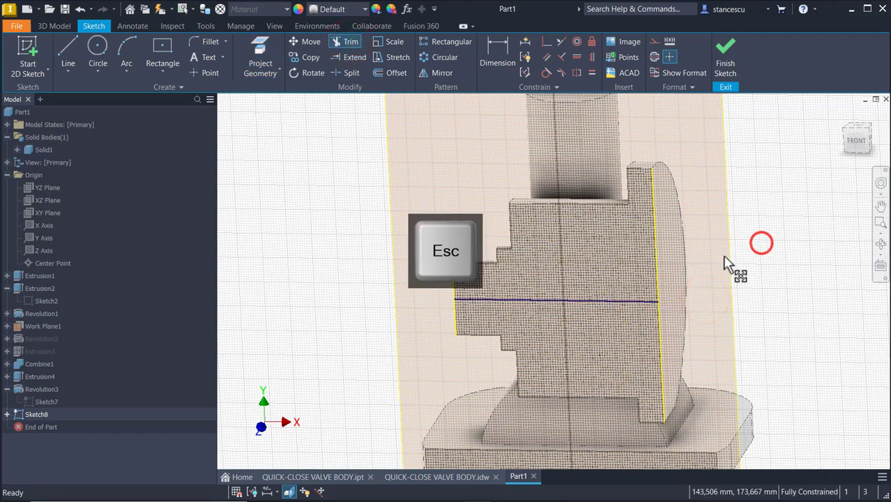
Make the horizontal line a dash-dot centerline and change the format of the two vertical lines.
{"action": "left_click", "coordinate": [584, 301]}
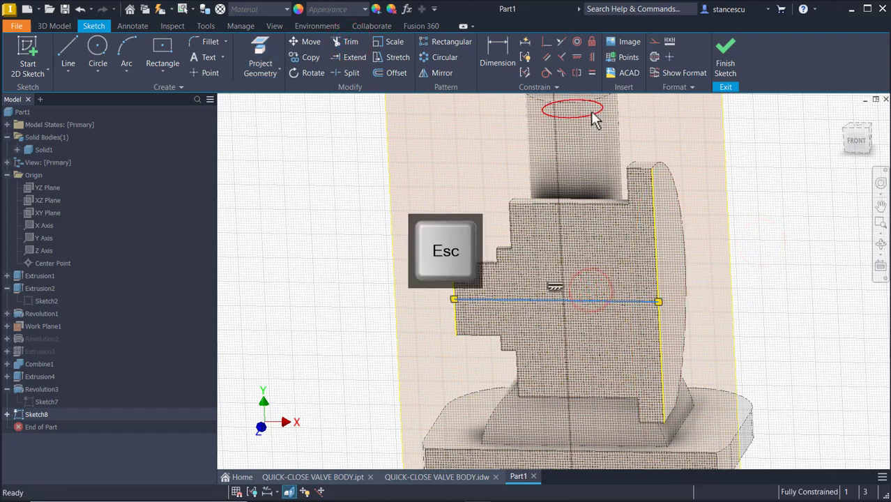
{"action": "left_click", "coordinate": [653, 57]}
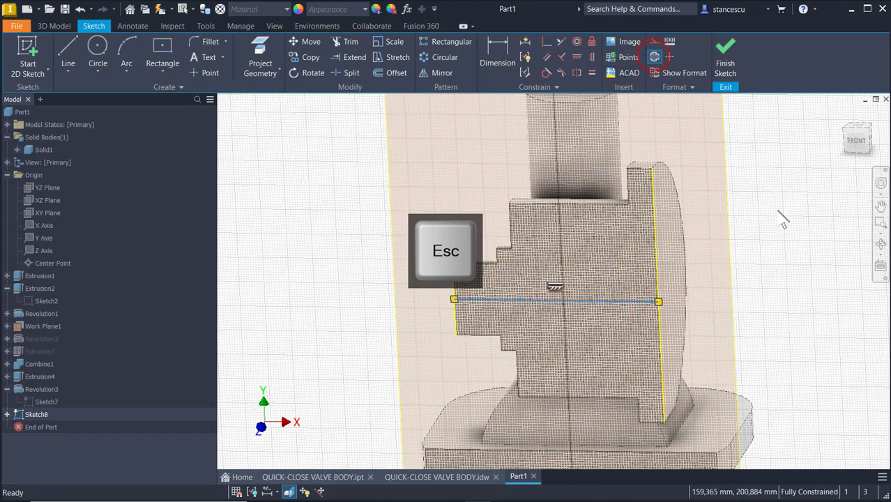
{"action": "mouse_move", "coordinate": [787, 196]}
{"action": "left_mouse_down"}
{"action": "mouse_move", "coordinate": [449, 257]}
{"action": "mouse_move", "coordinate": [444, 296]}
{"action": "left_mouse_up"}
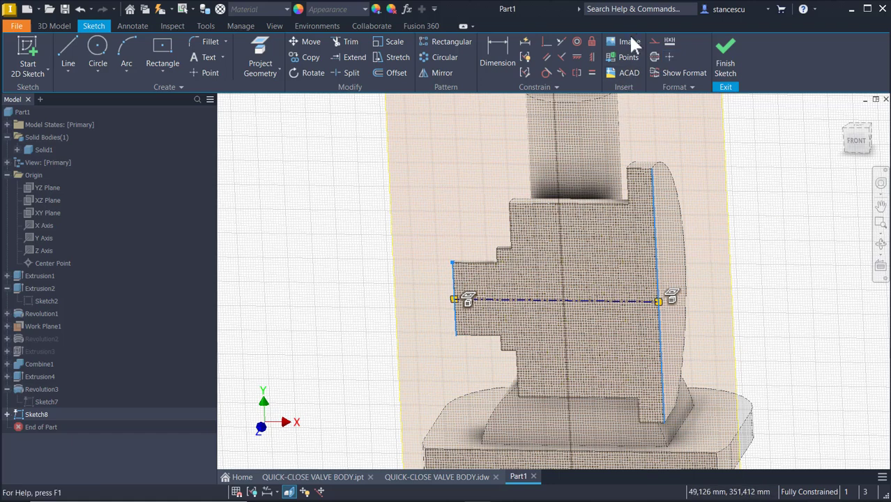
{"action": "left_click", "coordinate": [651, 43]}
{"action": "left_click", "coordinate": [752, 225]}
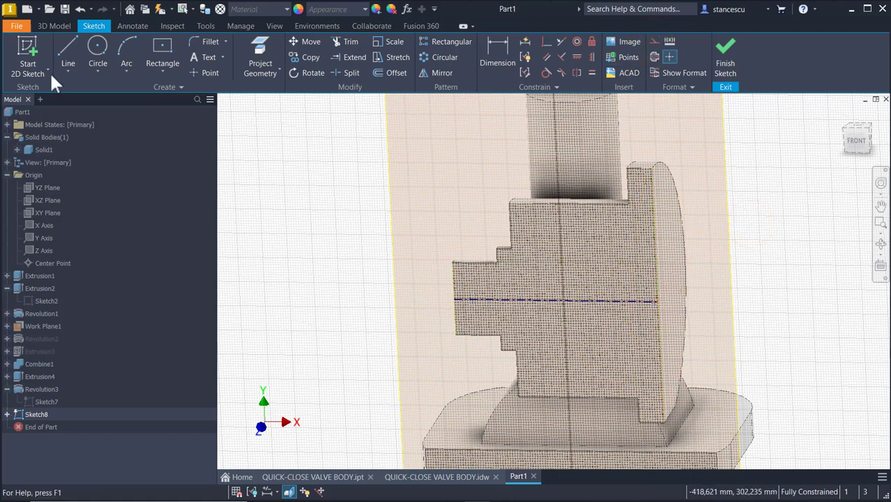
Draw a vertical line from the centerline's right end up to the part's upper edge.
{"action": "left_click", "coordinate": [68, 46]}
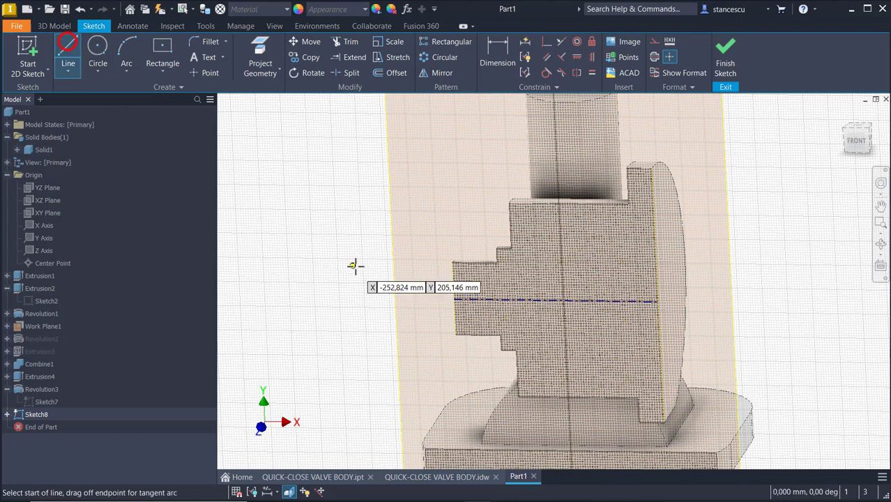
{"action": "left_click", "coordinate": [657, 300]}
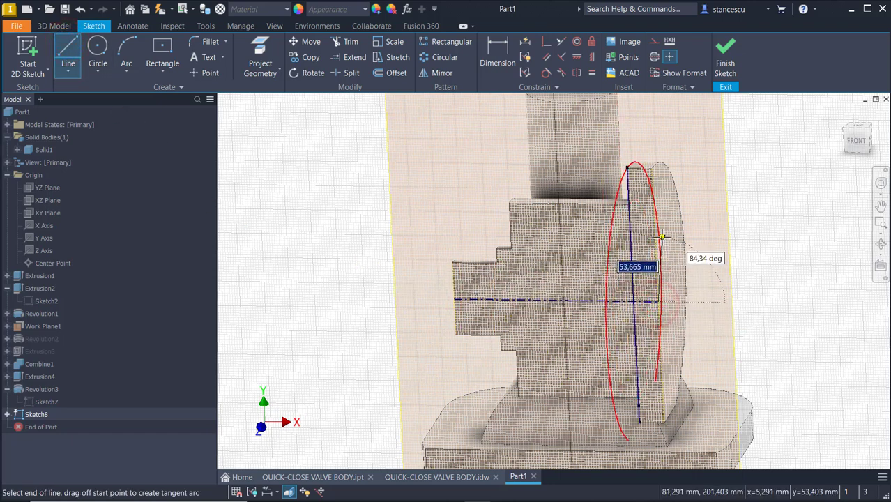
{"action": "scroll", "coordinate": [655, 275], "scroll_direction": "up", "scroll_amount": 2}
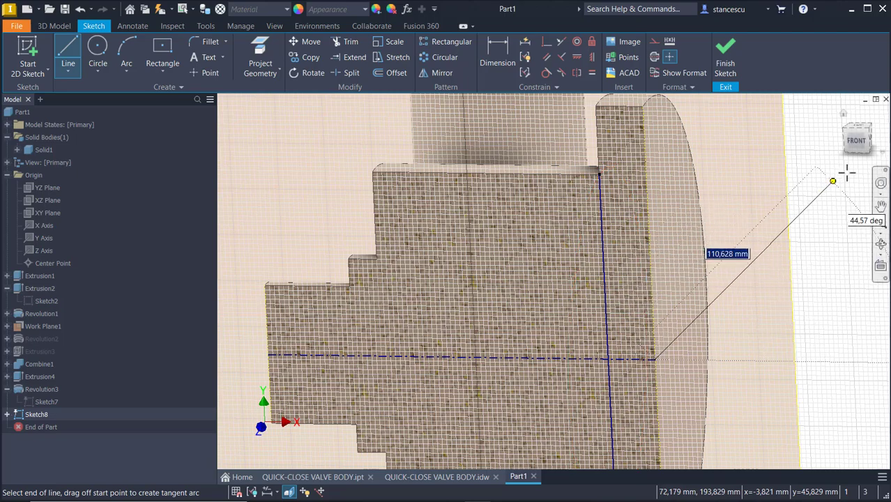
{"action": "key", "text": "F2"}
{"action": "left_click", "coordinate": [860, 147]}
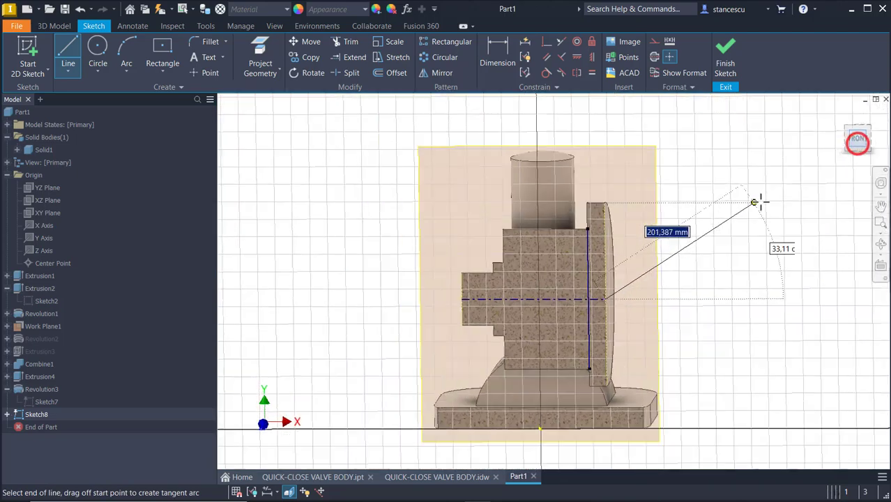
{"action": "scroll", "coordinate": [620, 281], "scroll_direction": "up", "scroll_amount": 2}
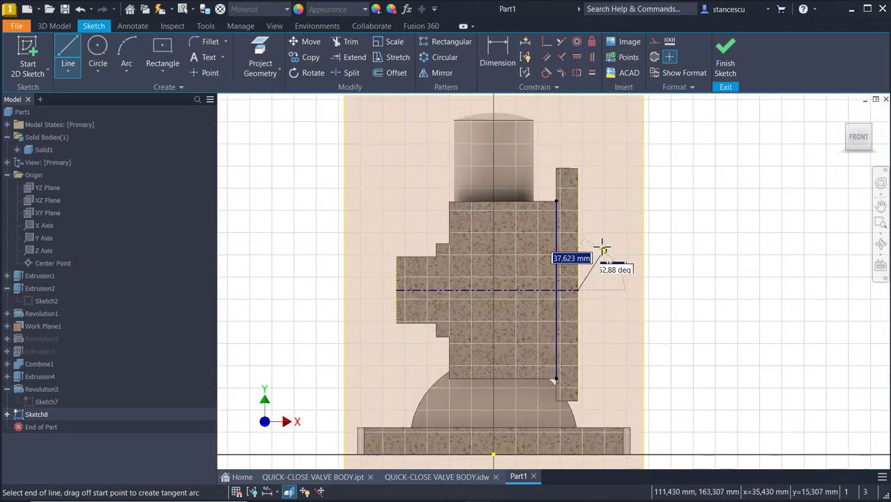
{"action": "scroll", "coordinate": [600, 244], "scroll_direction": "up", "scroll_amount": 3}
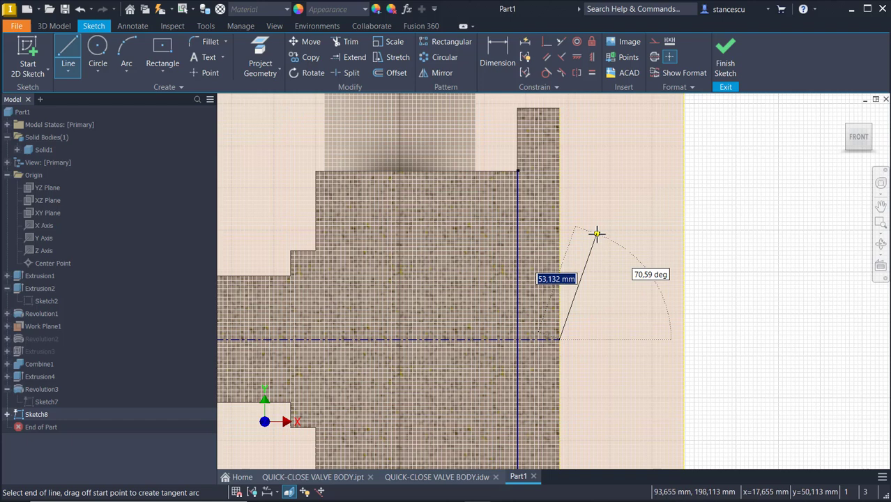
{"action": "double_click", "coordinate": [561, 225]}
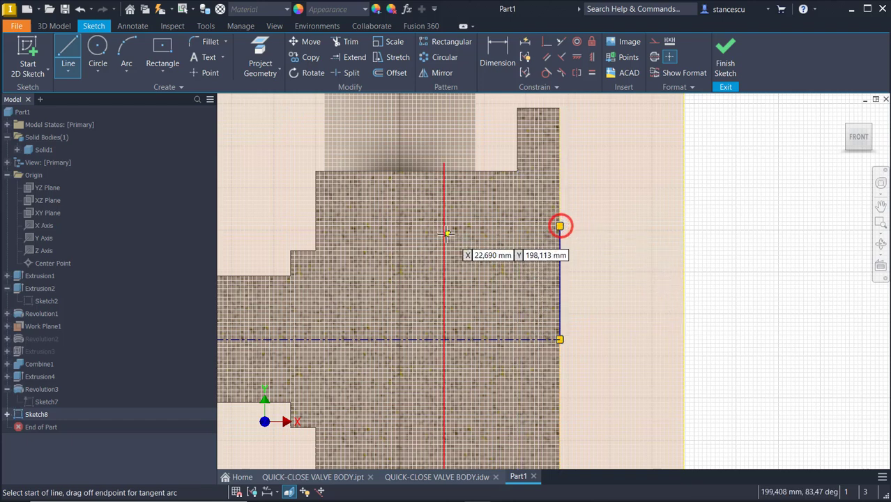
Continue the stepped outline leftward in steps and close it down onto the centerline.
{"action": "left_click", "coordinate": [559, 225]}
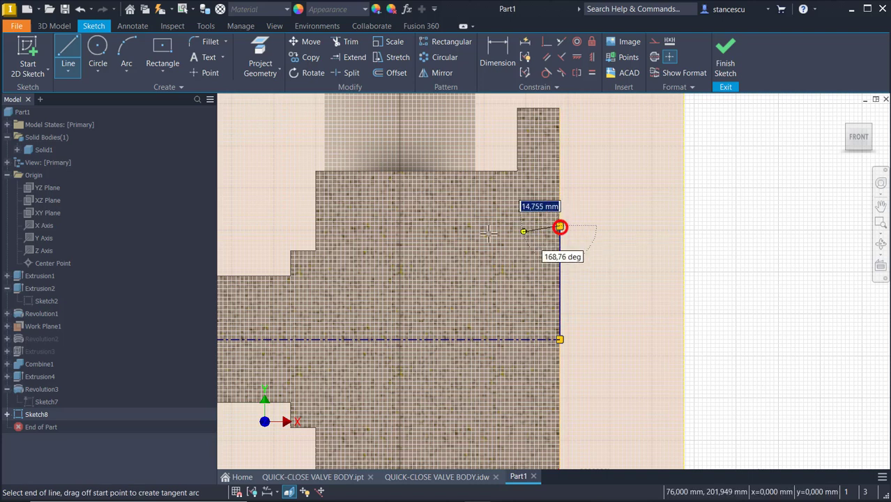
{"action": "left_click", "coordinate": [371, 225]}
{"action": "left_click", "coordinate": [371, 272]}
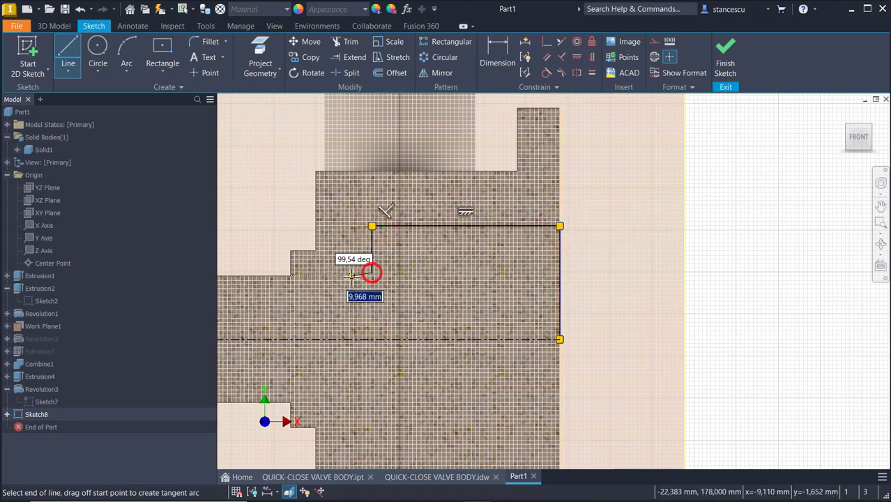
{"action": "left_click", "coordinate": [335, 273]}
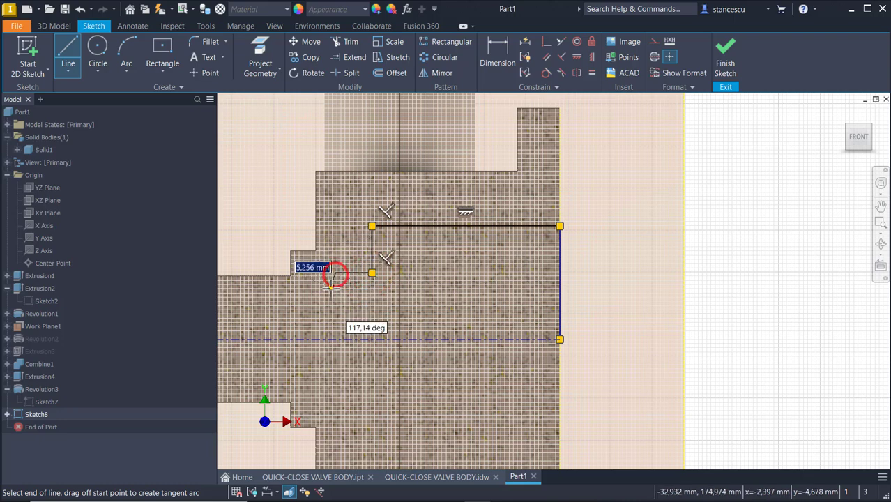
{"action": "left_click", "coordinate": [335, 298]}
{"action": "middle_click_drag", "start_coordinate": [334, 298], "coordinate": [503, 272]}
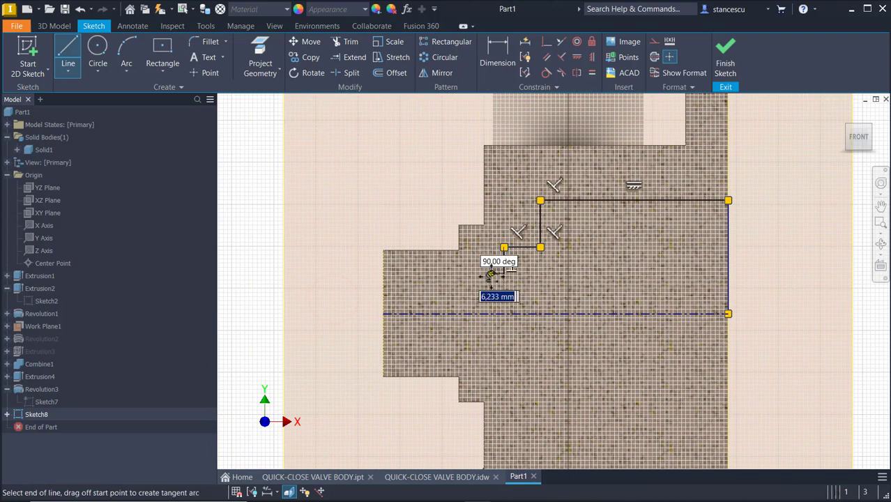
{"action": "left_click", "coordinate": [418, 275]}
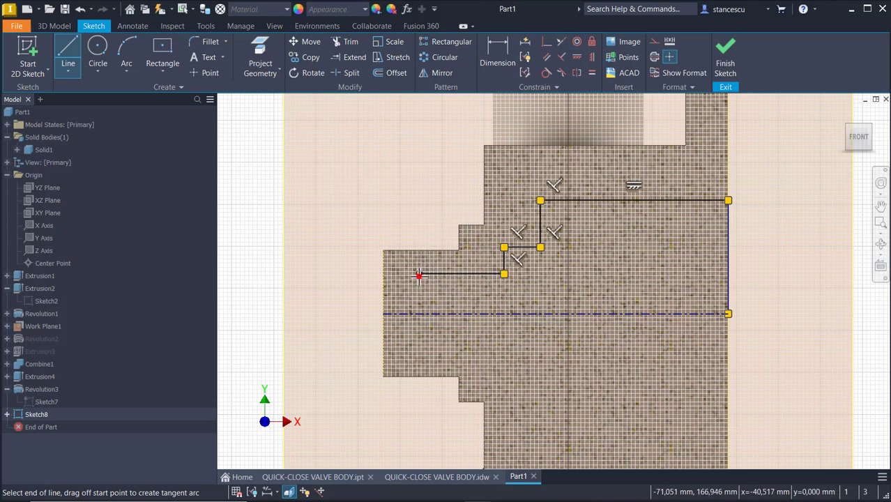
{"action": "left_click", "coordinate": [418, 314]}
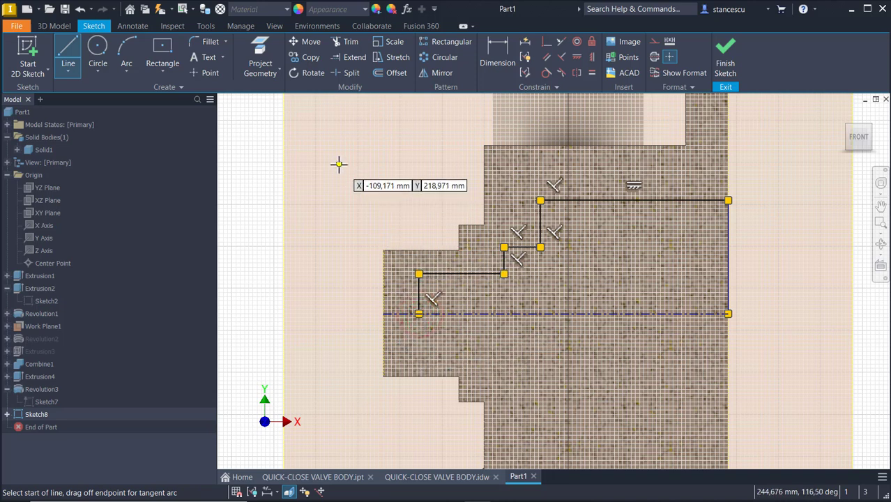
Split the centerline where the profile meets it and check the result.
{"action": "left_click", "coordinate": [344, 76]}
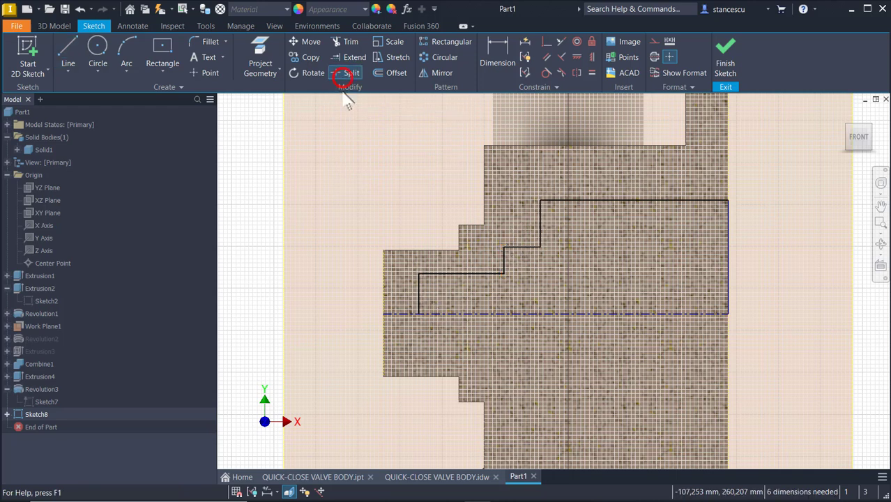
{"action": "left_click", "coordinate": [406, 314]}
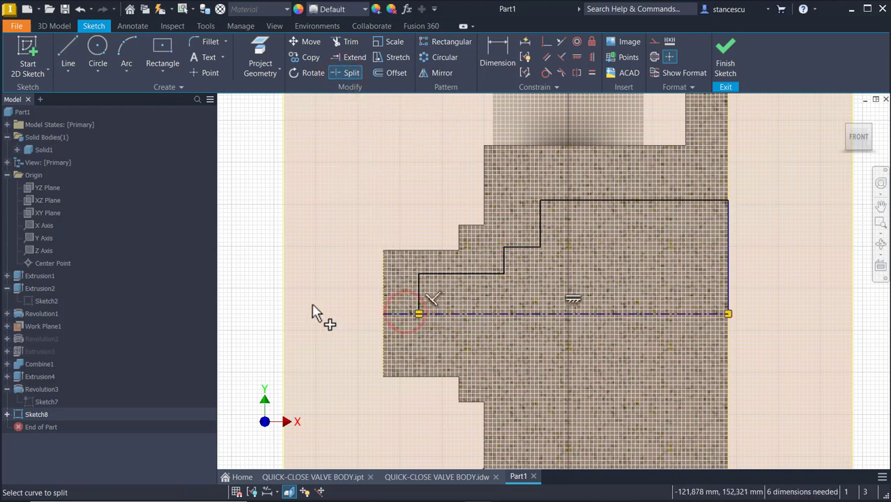
{"action": "key", "text": "Escape"}
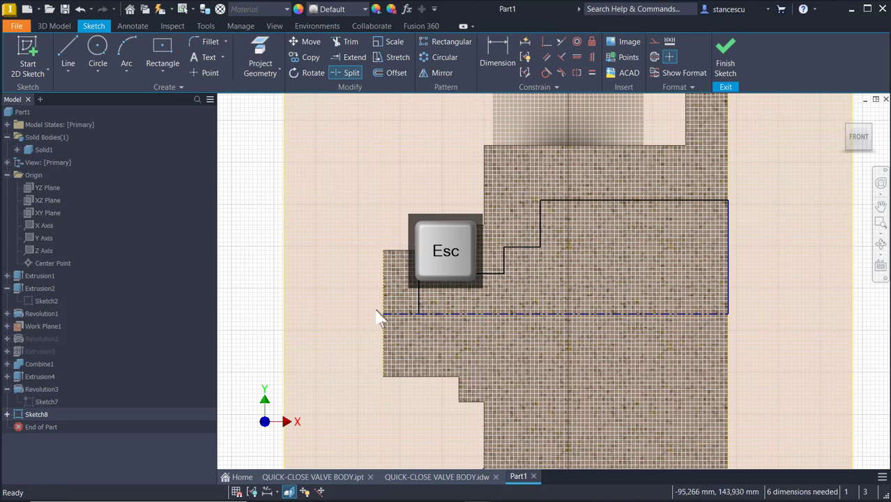
{"action": "left_click", "coordinate": [533, 313]}
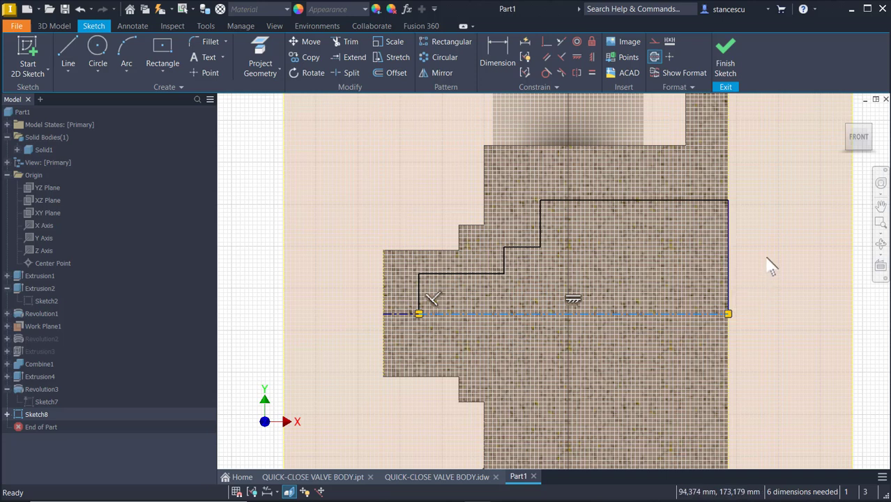
{"action": "left_click", "coordinate": [804, 186]}
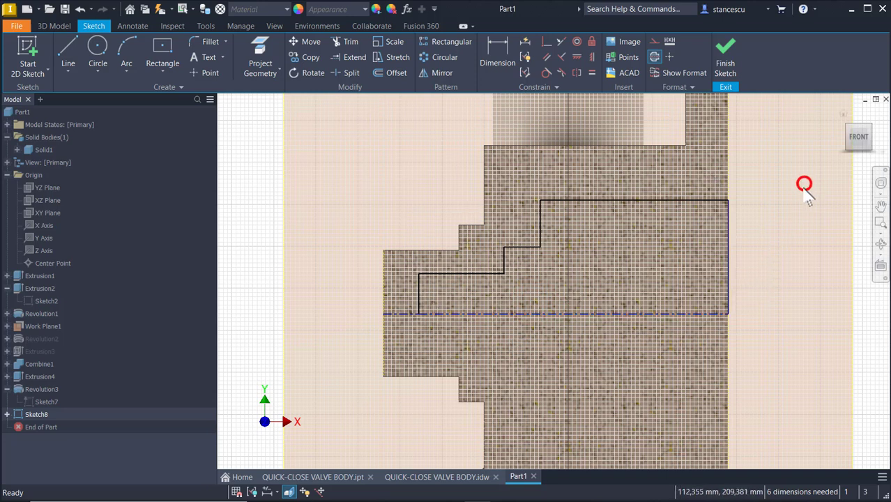
{"action": "key", "text": "Escape"}
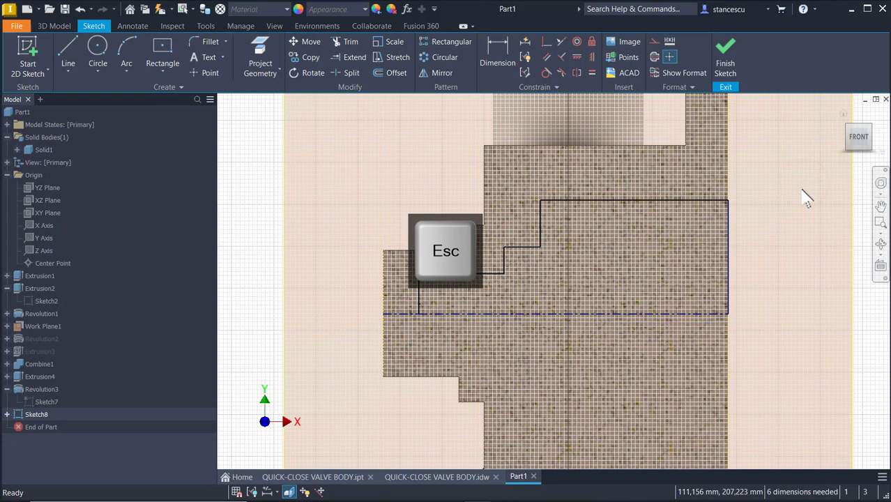
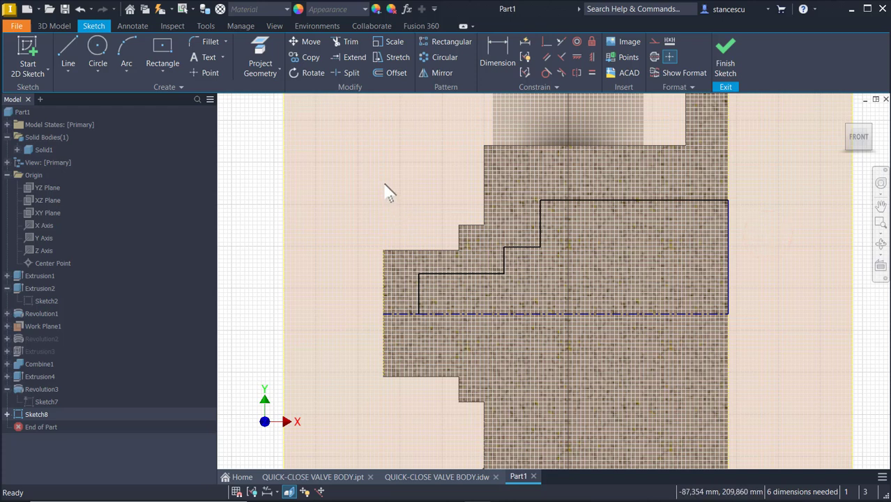
Undo the last edit to the stepped profile sketch and recentre the profile in view.
{"action": "key", "text": "ctrl+z"}
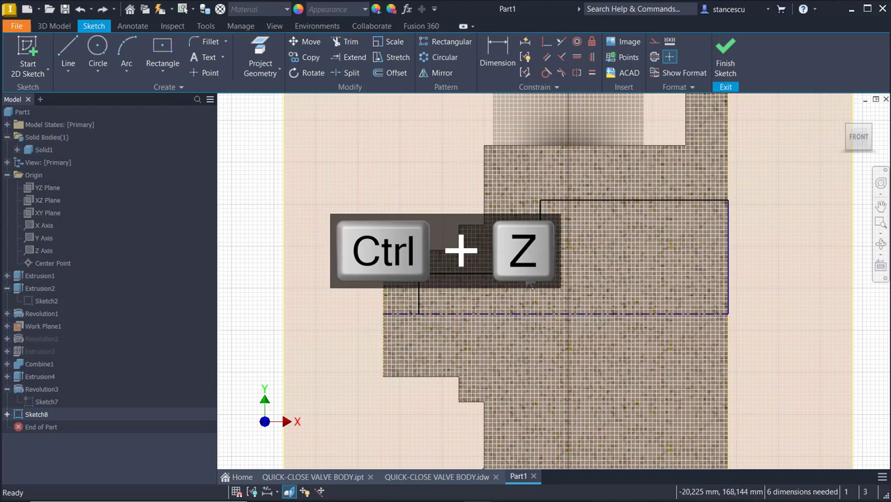
{"action": "middle_click_drag", "start_coordinate": [523, 268], "coordinate": [504, 298]}
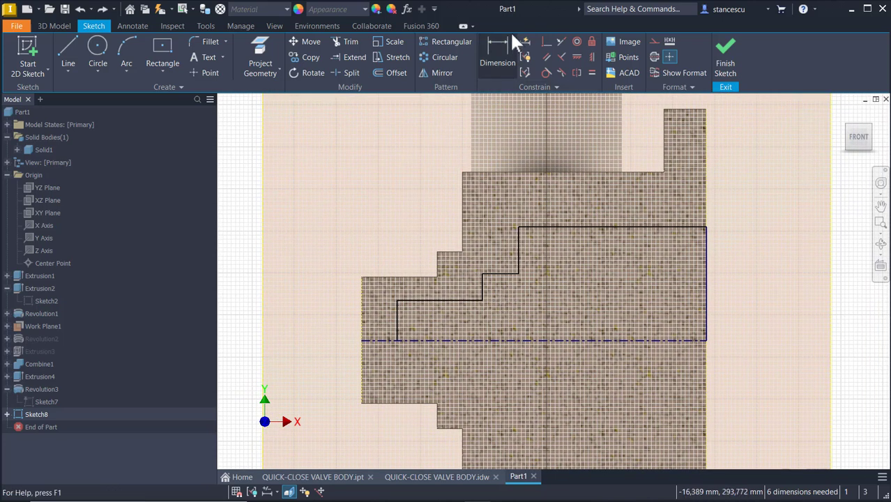
Dimension the profile's top line as 92 and the step offset as 24.
{"action": "left_click", "coordinate": [486, 63]}
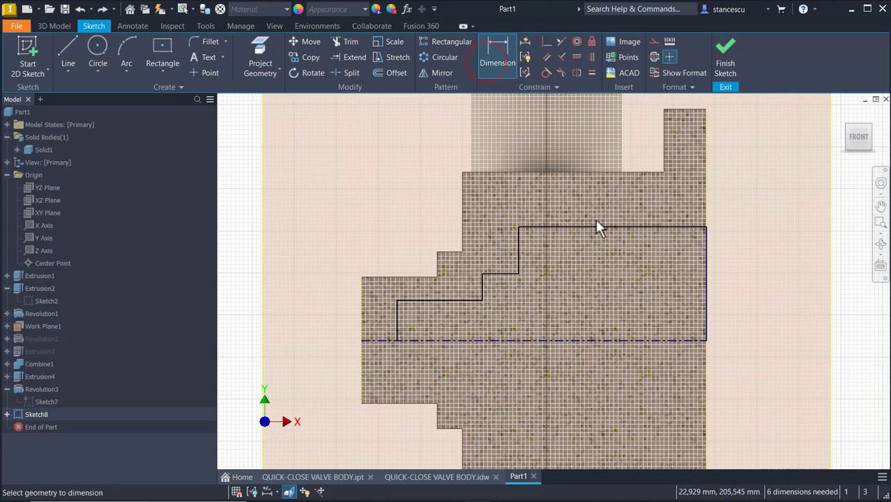
{"action": "left_click", "coordinate": [597, 227]}
{"action": "left_click", "coordinate": [604, 127]}
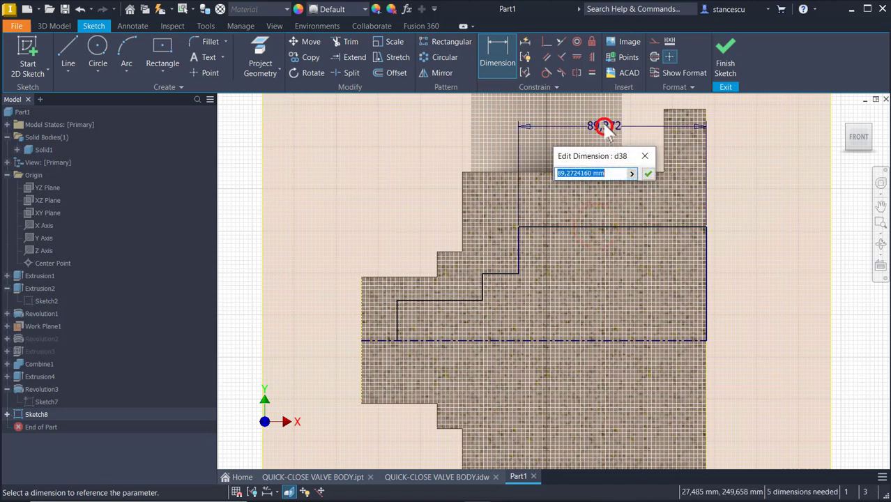
{"action": "type", "text": "92"}
{"action": "key", "text": "Return"}
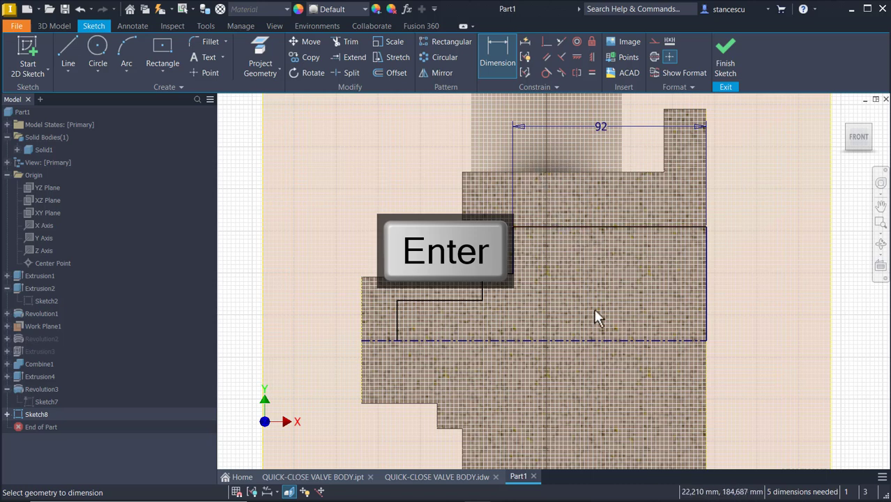
{"action": "left_click", "coordinate": [513, 263]}
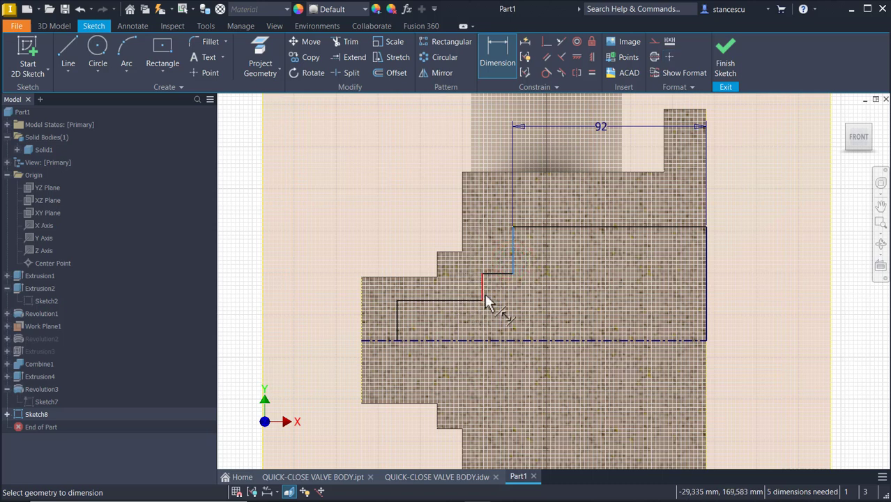
{"action": "left_click", "coordinate": [483, 294]}
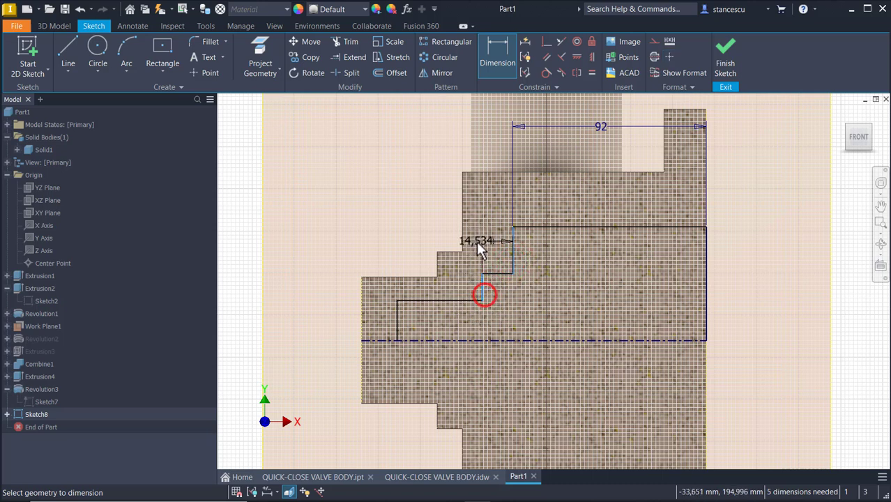
{"action": "left_click", "coordinate": [411, 233]}
{"action": "type", "text": "24"}
{"action": "key", "text": "Return"}
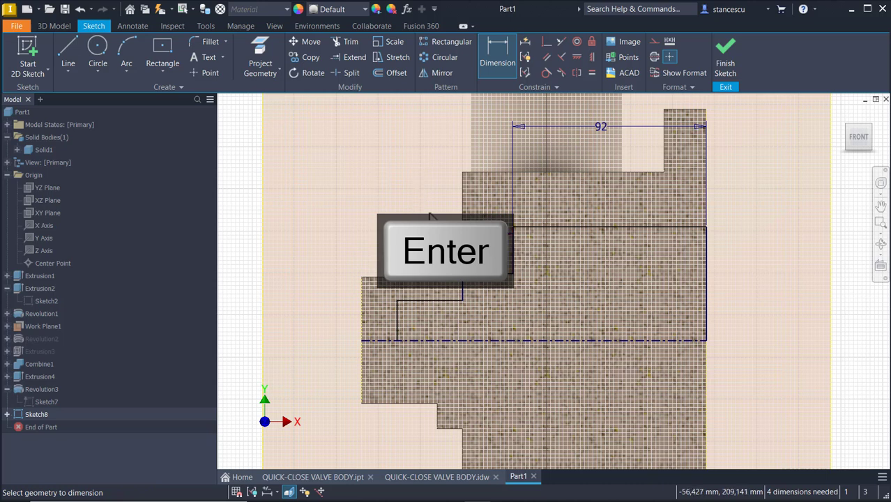
Dimension the stepped profile's overall length as 149.
{"action": "left_click", "coordinate": [399, 307]}
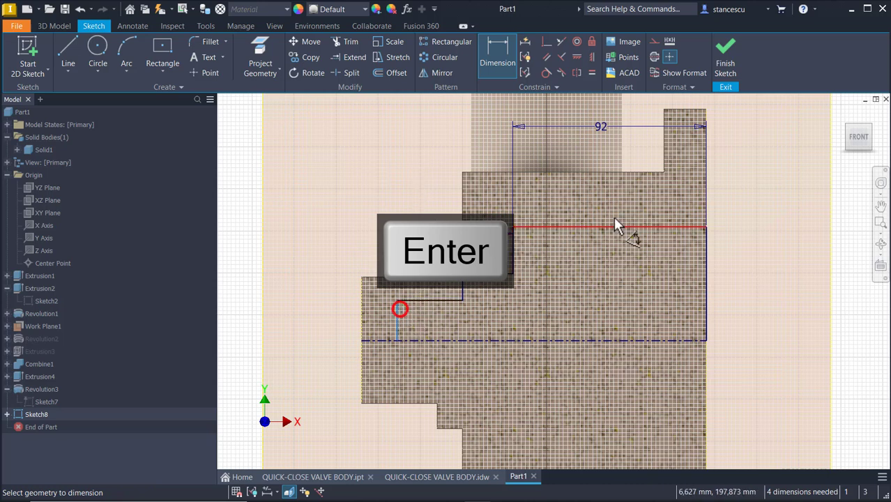
{"action": "left_click", "coordinate": [705, 263]}
{"action": "middle_click_drag", "start_coordinate": [657, 194], "coordinate": [669, 264]}
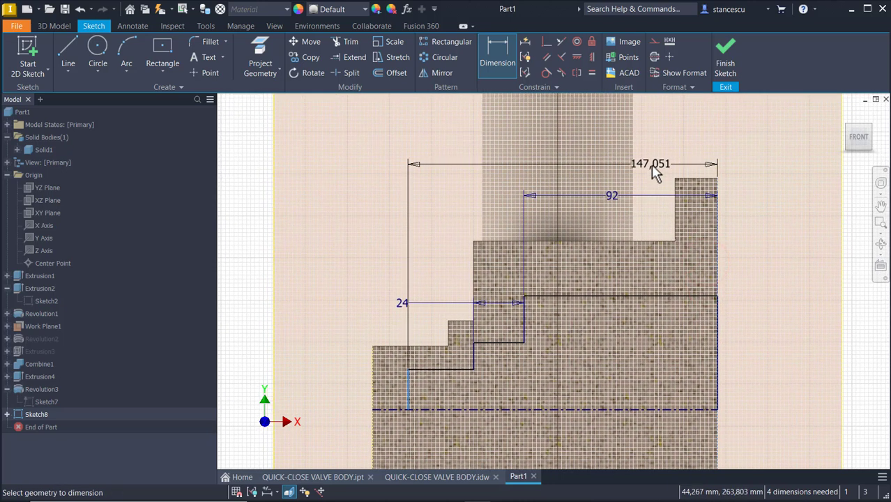
{"action": "left_click", "coordinate": [653, 161]}
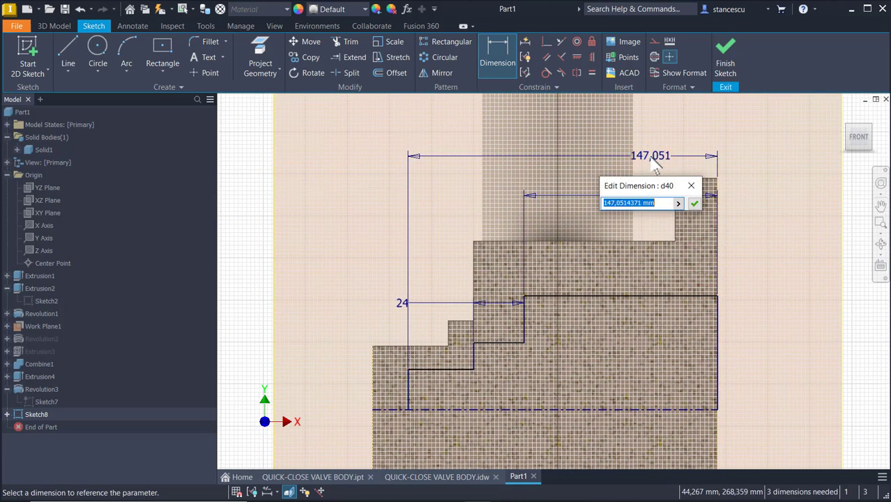
{"action": "type", "text": "149"}
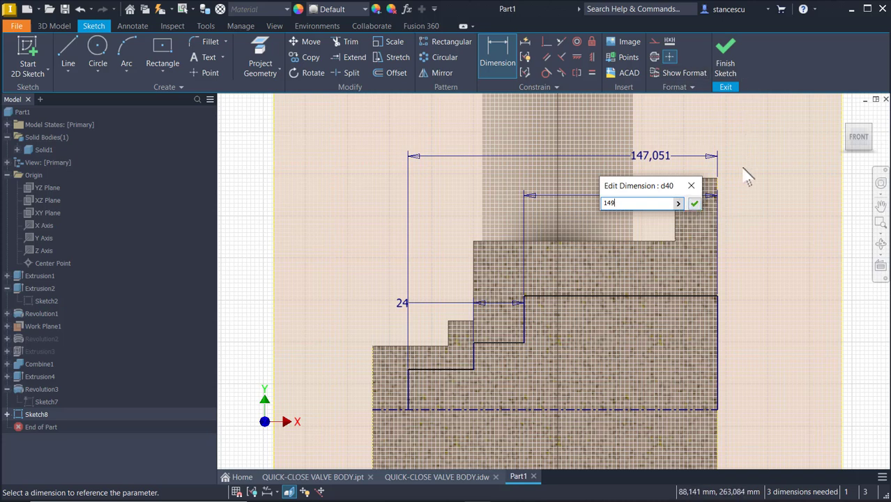
{"action": "key", "text": "Return"}
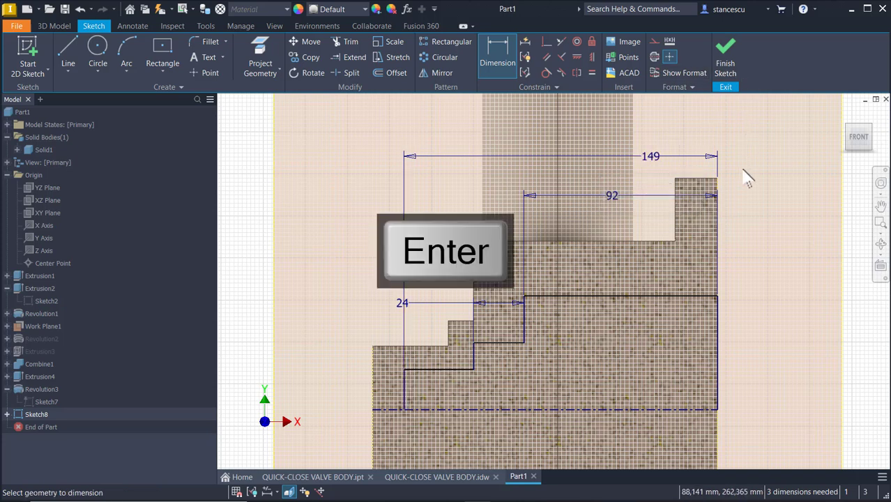
{"action": "middle_click_drag", "start_coordinate": [777, 259], "coordinate": [702, 207]}
{"action": "left_click", "coordinate": [626, 250]}
Dimension the large diameter as Ø136 and the middle step as Ø62 from the centerline.
{"action": "left_click", "coordinate": [630, 362]}
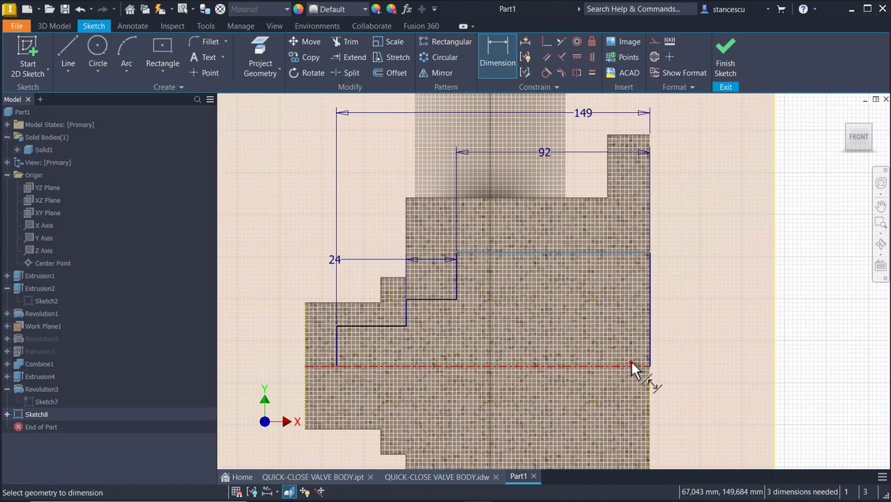
{"action": "left_click", "coordinate": [688, 338]}
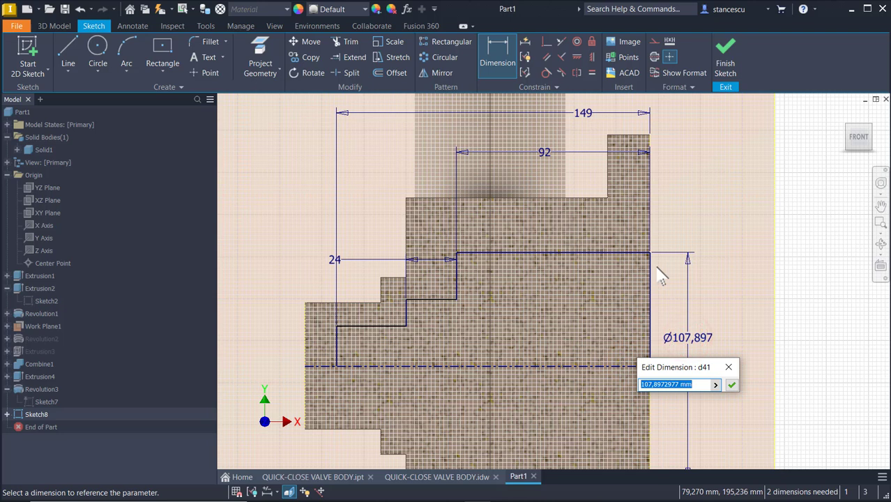
{"action": "type", "text": "1"}
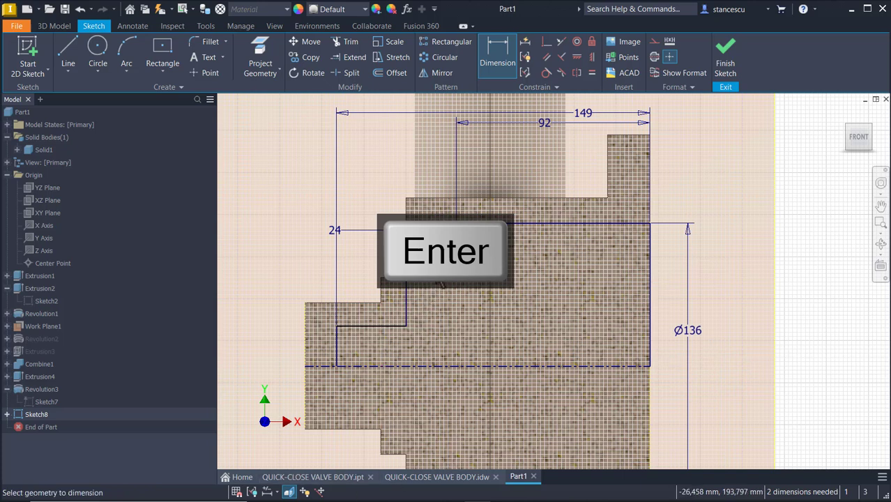
{"action": "left_click", "coordinate": [434, 269]}
{"action": "left_click", "coordinate": [414, 370]}
{"action": "middle_click_drag", "start_coordinate": [294, 344], "coordinate": [445, 364]}
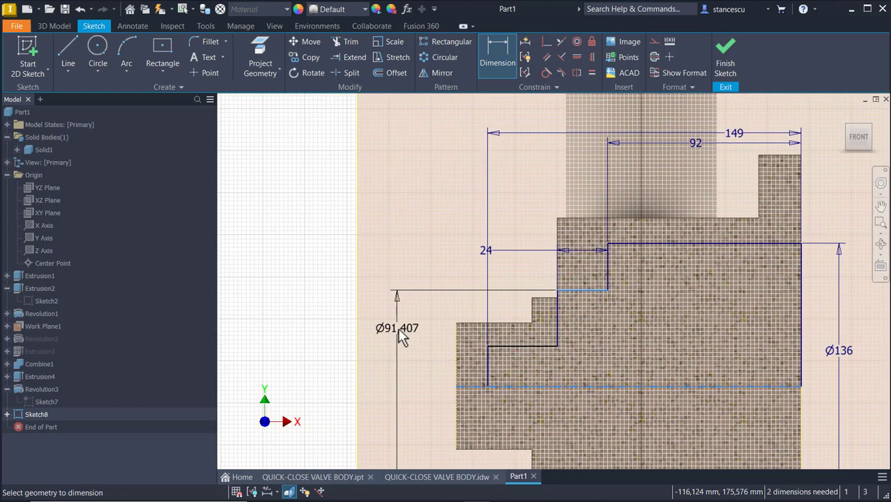
{"action": "left_click", "coordinate": [399, 332]}
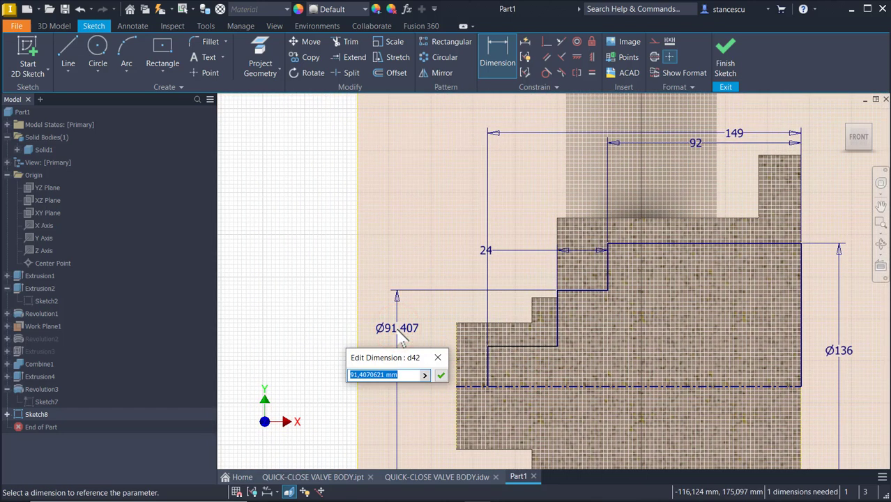
{"action": "key", "text": "Return"}
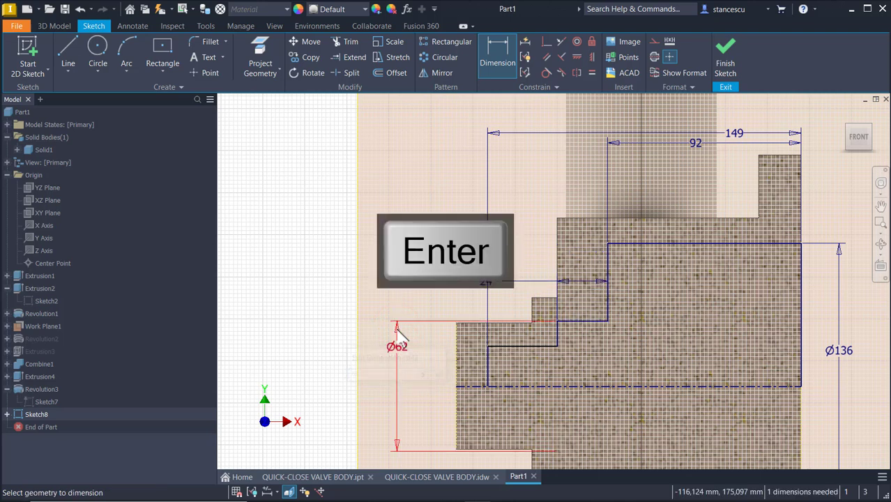
Add the Ø30 diameter to the lower step and finish Sketch8.
{"action": "left_click", "coordinate": [515, 349]}
{"action": "left_click", "coordinate": [513, 385]}
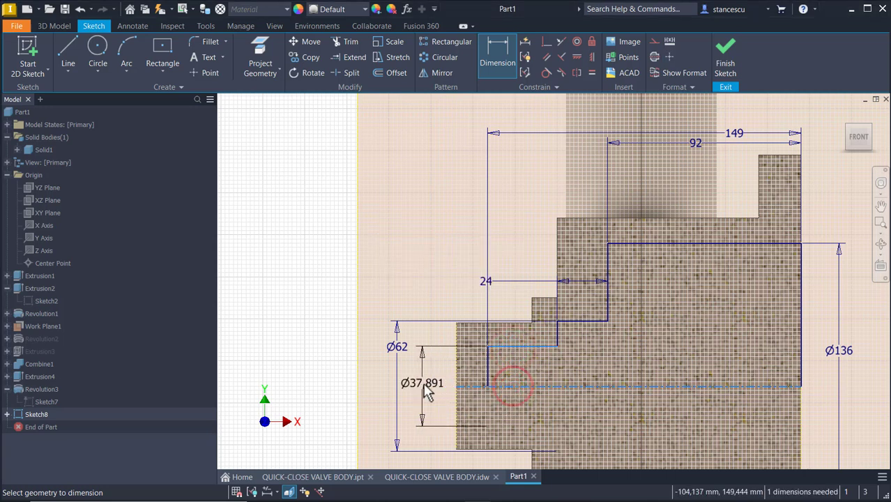
{"action": "left_click", "coordinate": [422, 384]}
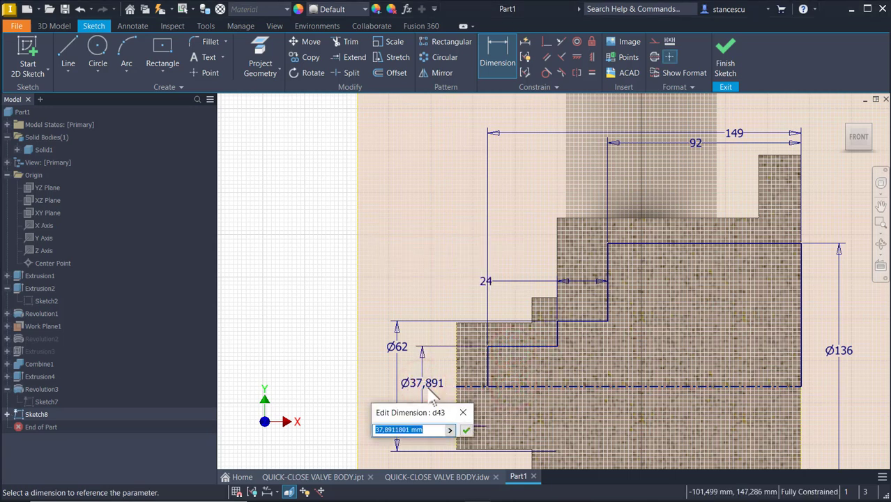
{"action": "key", "text": "Return"}
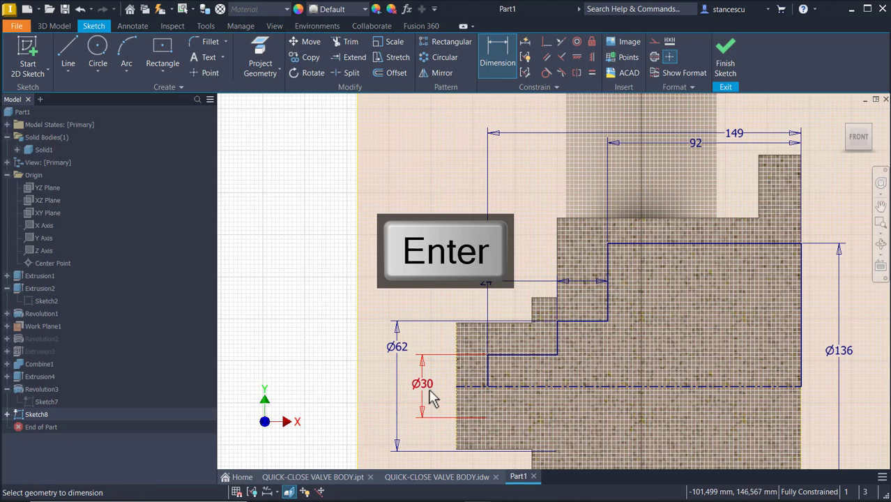
{"action": "left_click", "coordinate": [726, 48]}
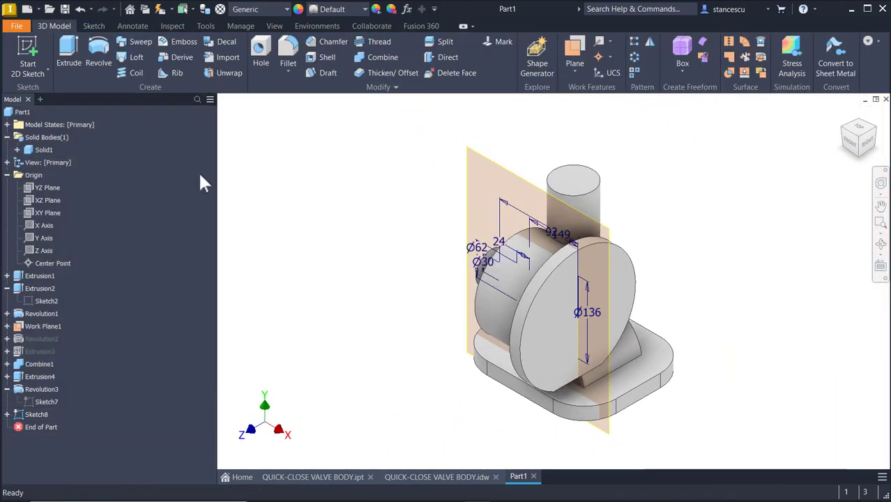
{"action": "left_click", "coordinate": [99, 48]}
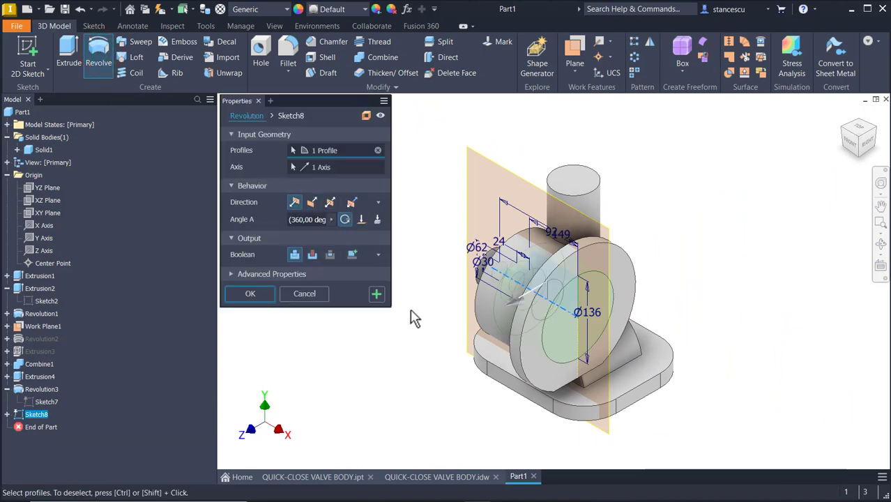
{"action": "left_click", "coordinate": [308, 255]}
{"action": "left_click", "coordinate": [254, 293]}
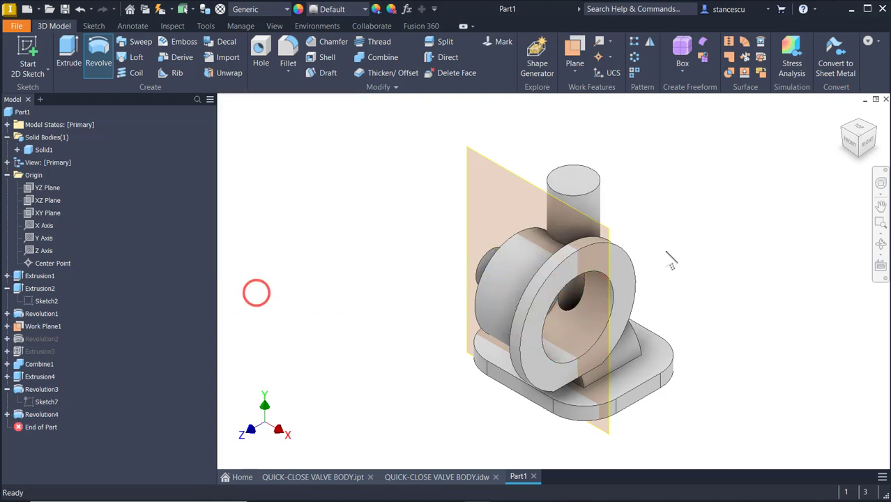
{"action": "scroll", "coordinate": [764, 212], "scroll_direction": "down", "scroll_amount": 5}
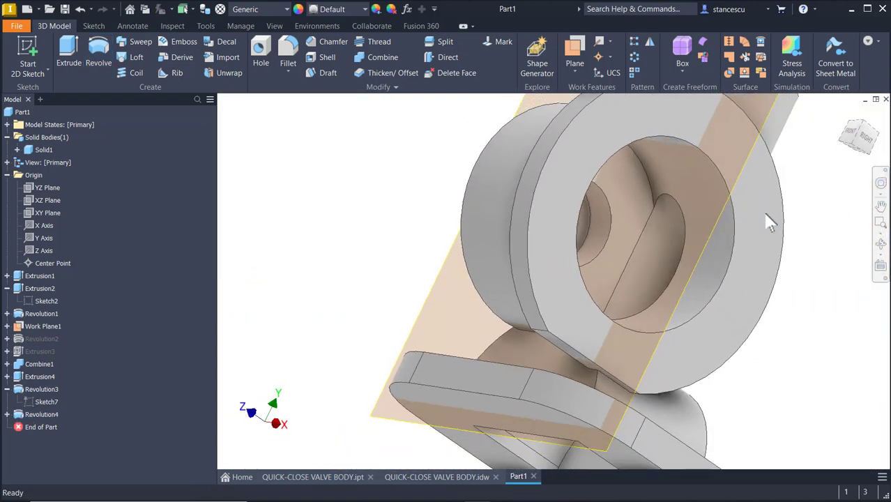
{"action": "middle_click_drag", "start_coordinate": [770, 222], "coordinate": [449, 182], "text": "shift"}
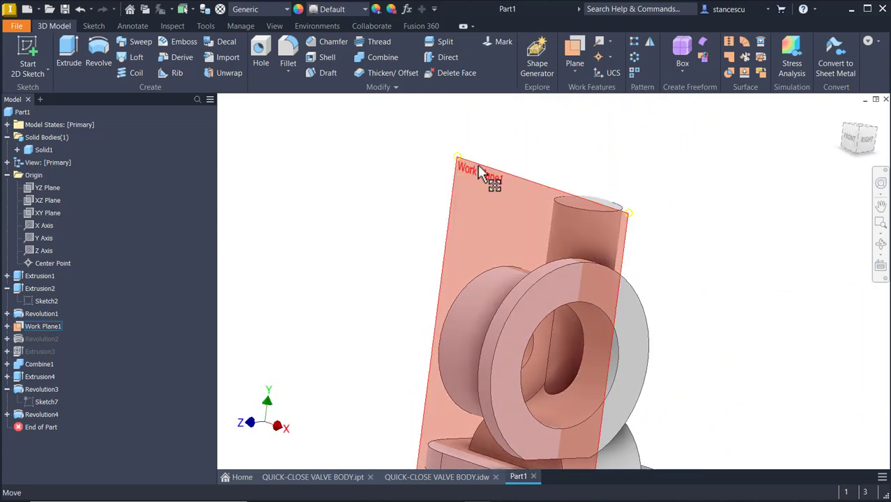
{"action": "right_click", "coordinate": [478, 165]}
{"action": "left_click", "coordinate": [507, 181]}
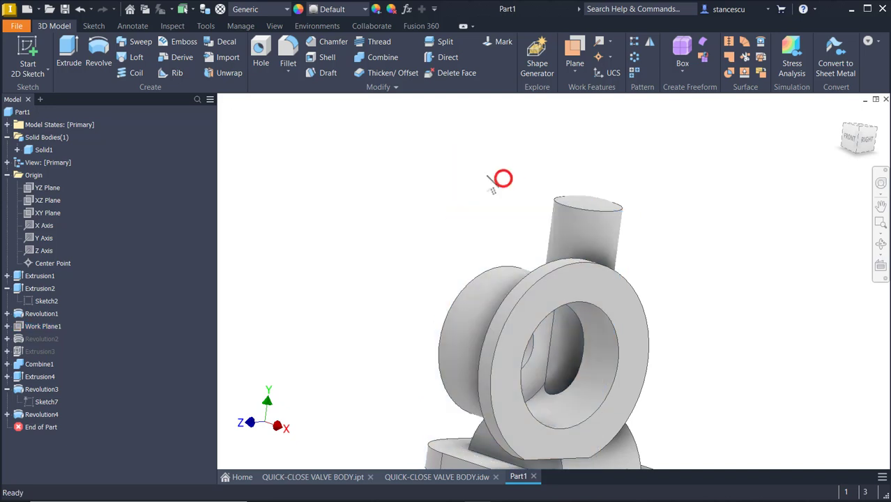
{"action": "key", "text": "F6"}
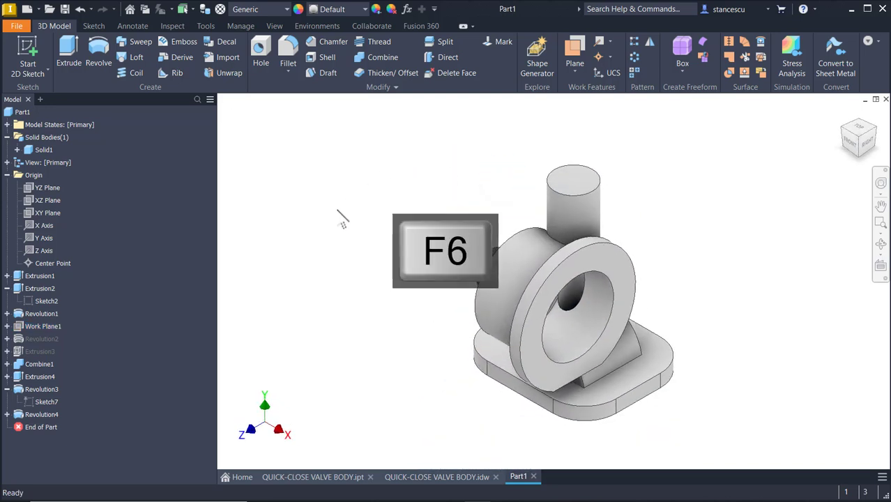
{"action": "left_click", "coordinate": [430, 156]}
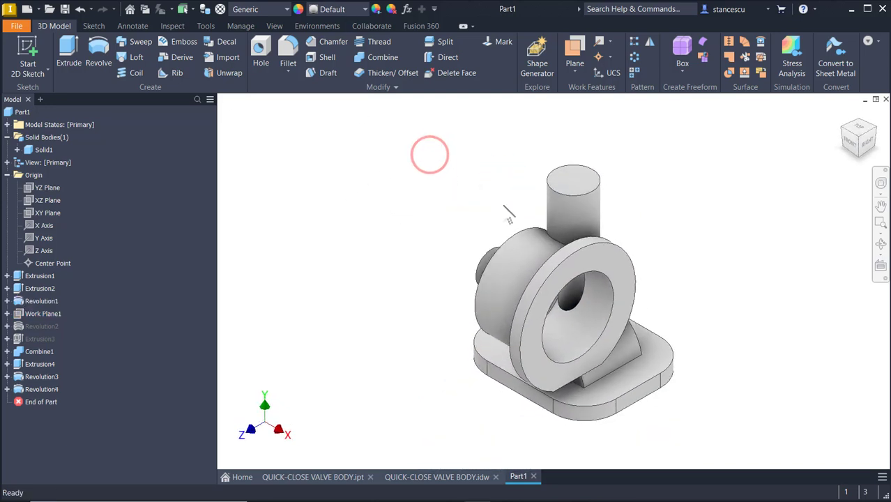
{"action": "middle_click_drag", "start_coordinate": [488, 167], "coordinate": [439, 490], "text": "shift"}
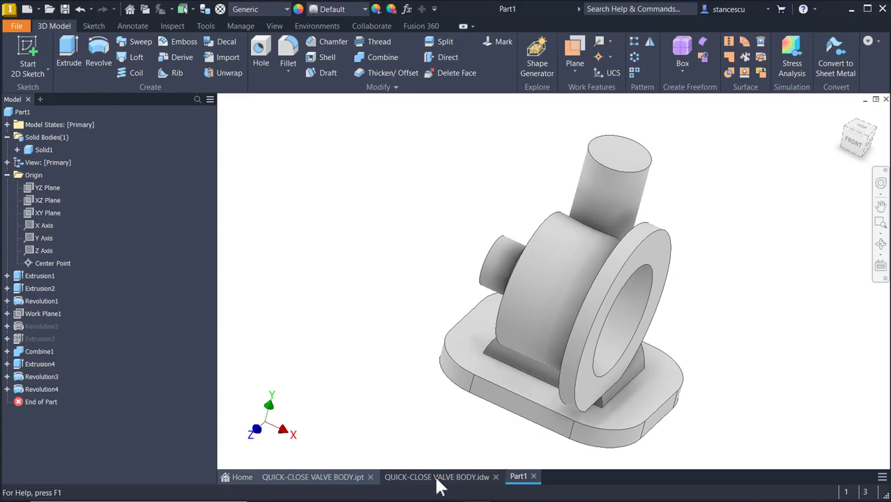
Switch to the valve body drawing sheet and zoom in around the section views.
{"action": "left_click", "coordinate": [436, 477]}
{"action": "scroll", "coordinate": [730, 289], "scroll_direction": "up", "scroll_amount": 3}
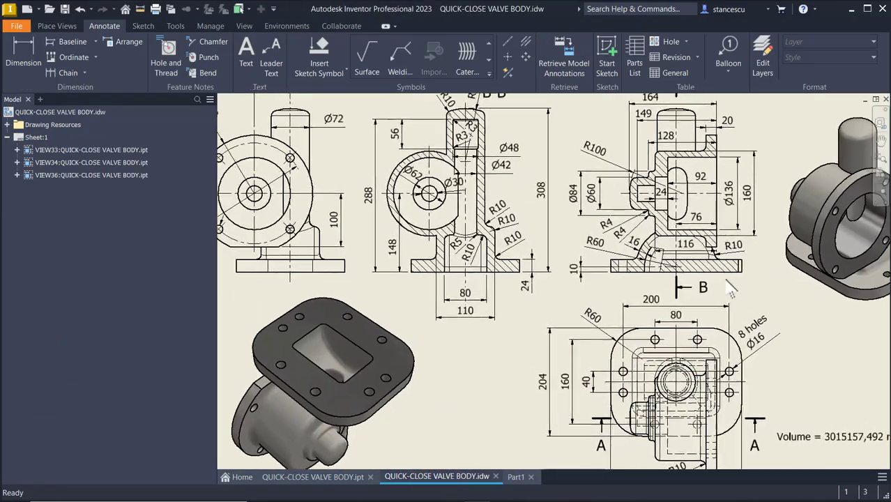
{"action": "scroll", "coordinate": [730, 289], "scroll_direction": "up", "scroll_amount": 3}
{"action": "scroll", "coordinate": [580, 345], "scroll_direction": "down", "scroll_amount": 2}
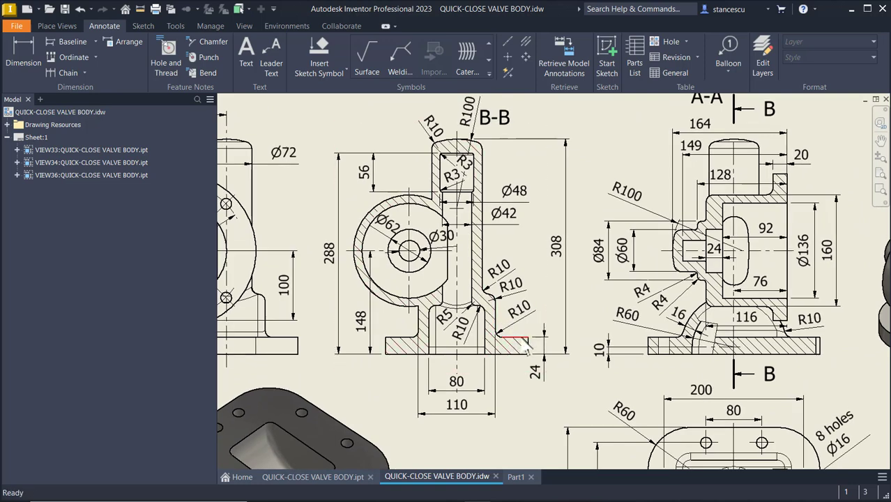
{"action": "key", "text": "Escape"}
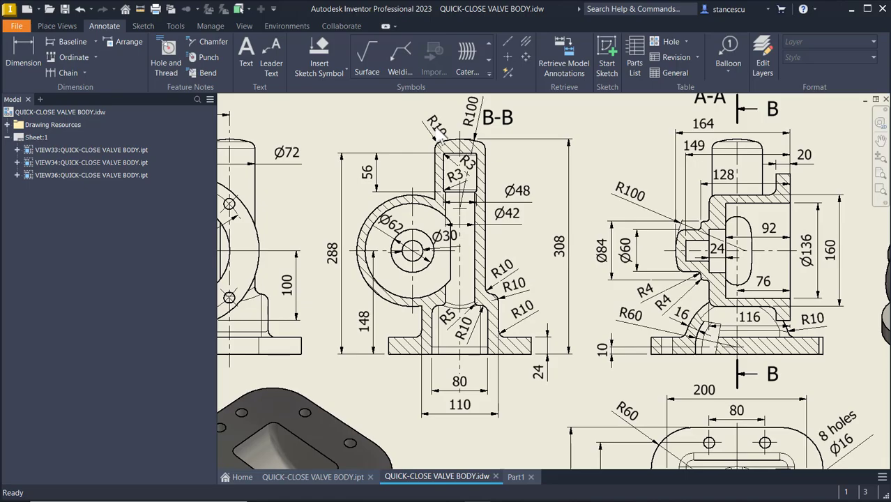
{"action": "scroll", "coordinate": [439, 136], "scroll_direction": "down", "scroll_amount": 2}
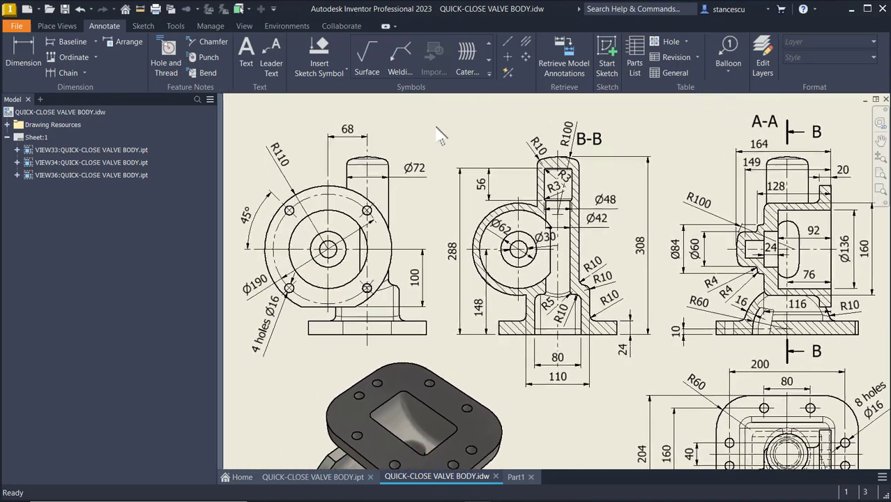
{"action": "scroll", "coordinate": [711, 345], "scroll_direction": "up", "scroll_amount": 3}
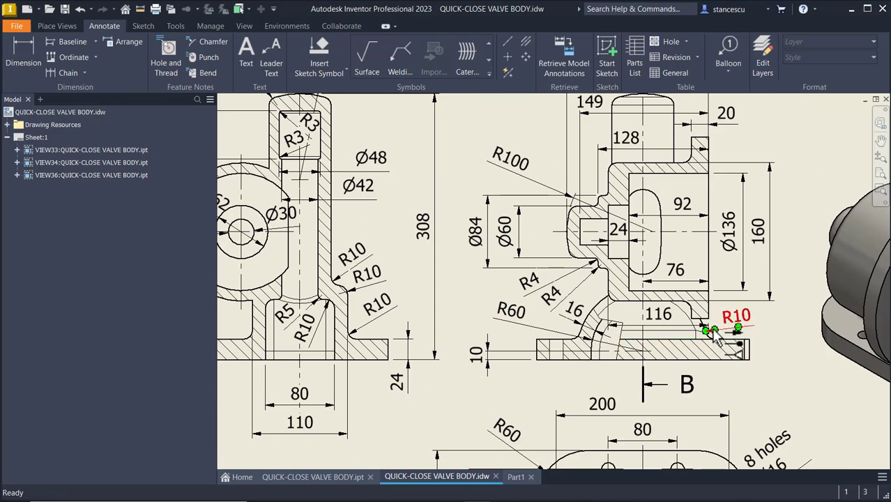
{"action": "middle_click_drag", "start_coordinate": [788, 153], "coordinate": [785, 245]}
{"action": "scroll", "coordinate": [784, 236], "scroll_direction": "down", "scroll_amount": 1}
{"action": "scroll", "coordinate": [784, 235], "scroll_direction": "down", "scroll_amount": 1}
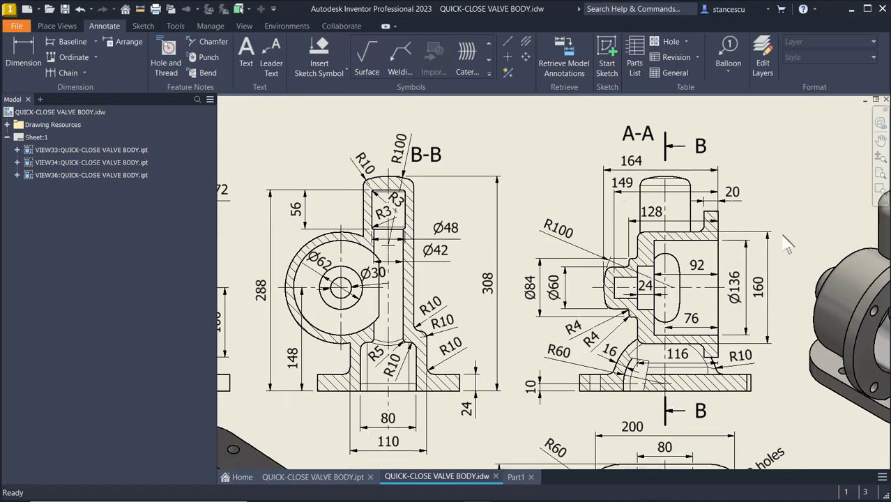
{"action": "scroll", "coordinate": [660, 309], "scroll_direction": "up", "scroll_amount": 1}
{"action": "scroll", "coordinate": [548, 306], "scroll_direction": "up", "scroll_amount": 1}
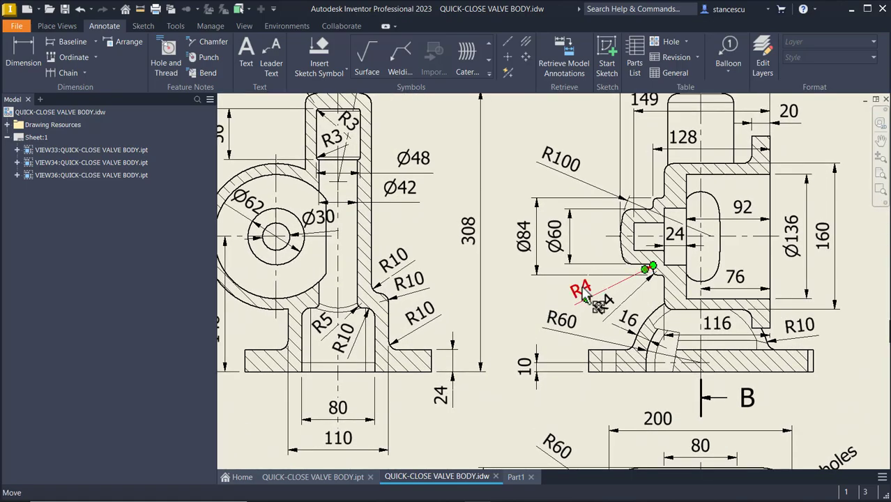
{"action": "scroll", "coordinate": [660, 277], "scroll_direction": "up", "scroll_amount": 3}
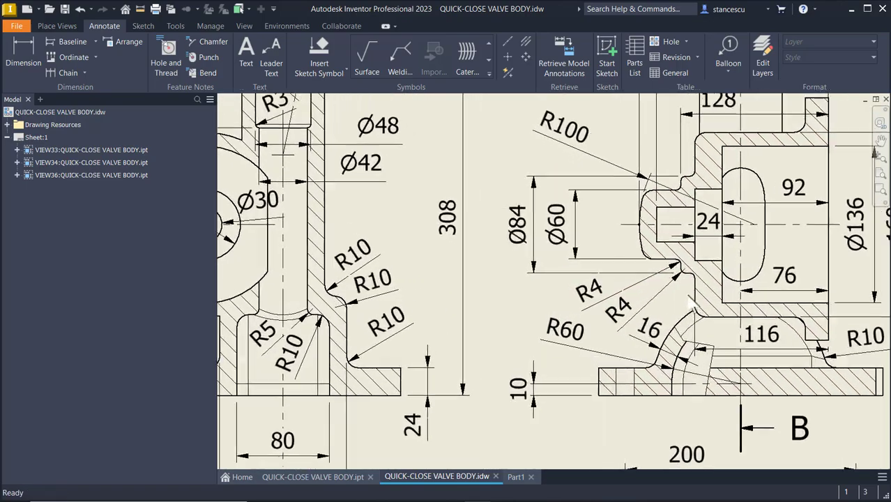
{"action": "scroll", "coordinate": [693, 277], "scroll_direction": "down", "scroll_amount": 5}
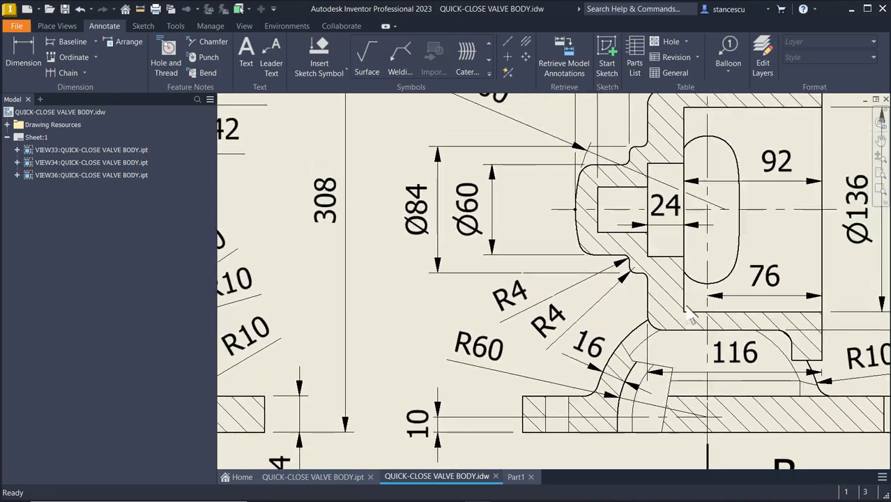
{"action": "scroll", "coordinate": [559, 261], "scroll_direction": "up", "scroll_amount": 1}
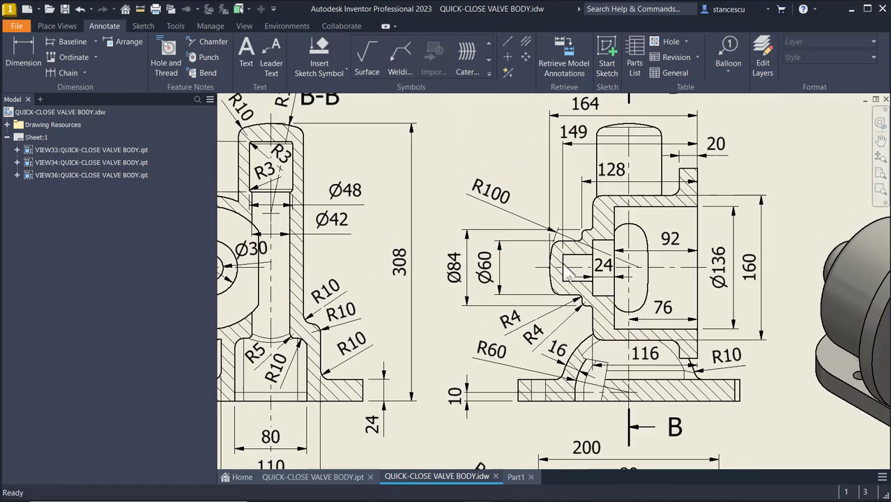
{"action": "middle_click_drag", "start_coordinate": [561, 247], "coordinate": [563, 274]}
{"action": "scroll", "coordinate": [532, 331], "scroll_direction": "down", "scroll_amount": 1}
{"action": "mouse_move", "coordinate": [514, 336]}
{"action": "middle_mouse_down"}
{"action": "mouse_move", "coordinate": [541, 315]}
{"action": "mouse_move", "coordinate": [578, 306]}
{"action": "mouse_move", "coordinate": [598, 233]}
{"action": "middle_mouse_up"}
{"action": "scroll", "coordinate": [660, 295], "scroll_direction": "up", "scroll_amount": 1}
{"action": "scroll", "coordinate": [660, 295], "scroll_direction": "up", "scroll_amount": 2}
{"action": "middle_click_drag", "start_coordinate": [660, 295], "coordinate": [637, 301]}
{"action": "scroll", "coordinate": [651, 279], "scroll_direction": "up", "scroll_amount": 1}
{"action": "scroll", "coordinate": [588, 276], "scroll_direction": "down", "scroll_amount": 4}
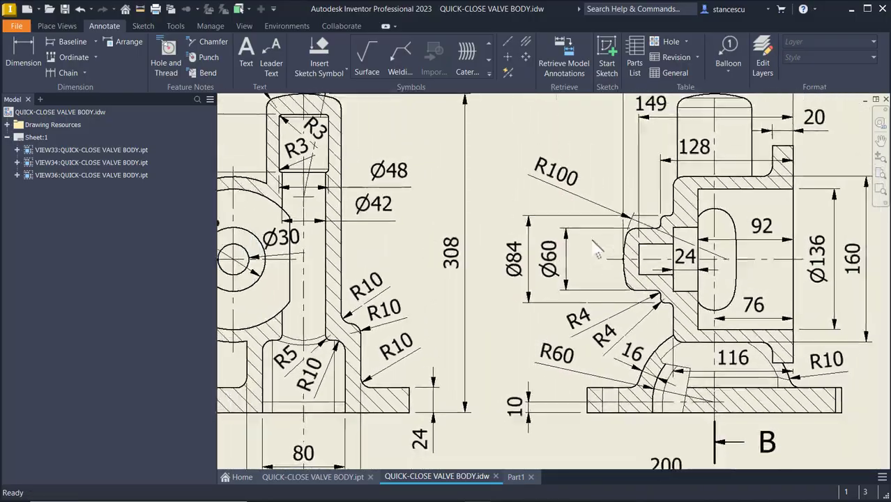
{"action": "scroll", "coordinate": [588, 272], "scroll_direction": "up", "scroll_amount": 2}
{"action": "middle_click_drag", "start_coordinate": [587, 271], "coordinate": [464, 251]}
Place an R10 radius dimension on the section A-A fillet, then go back to Part1.
{"action": "left_click", "coordinate": [25, 52]}
{"action": "scroll", "coordinate": [512, 244], "scroll_direction": "up", "scroll_amount": 4}
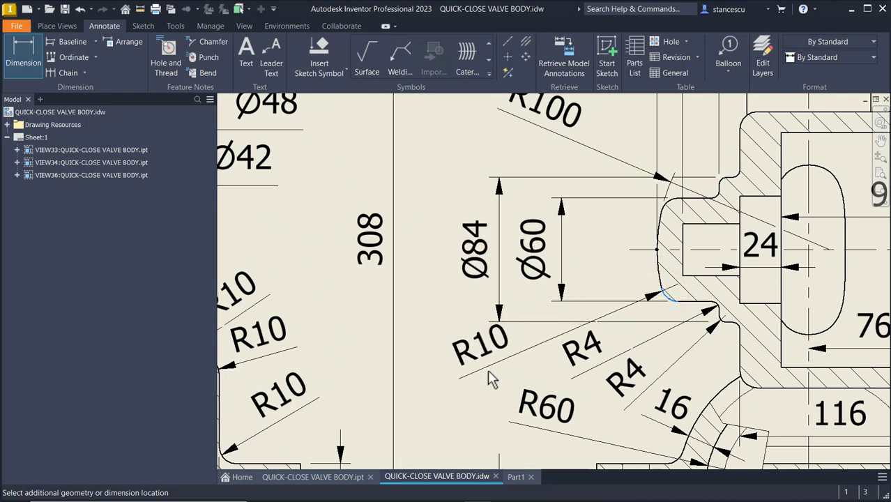
{"action": "left_click", "coordinate": [469, 373]}
{"action": "left_click", "coordinate": [482, 137]}
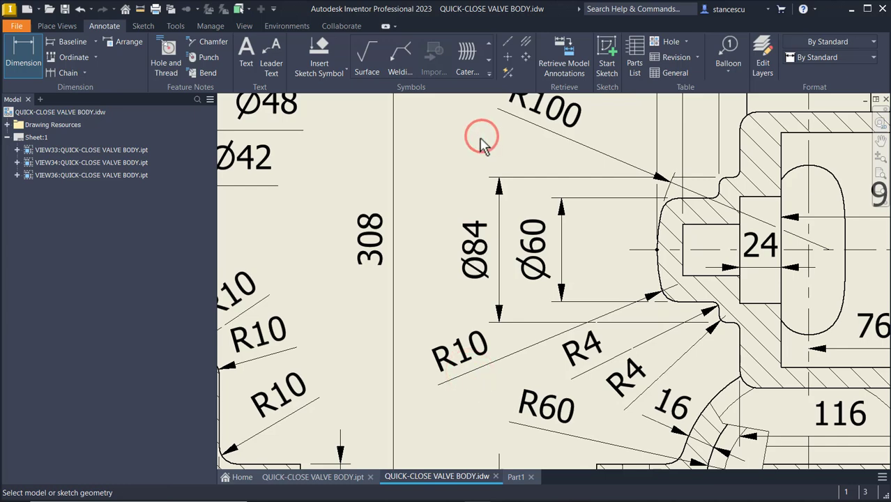
{"action": "key", "text": "F6"}
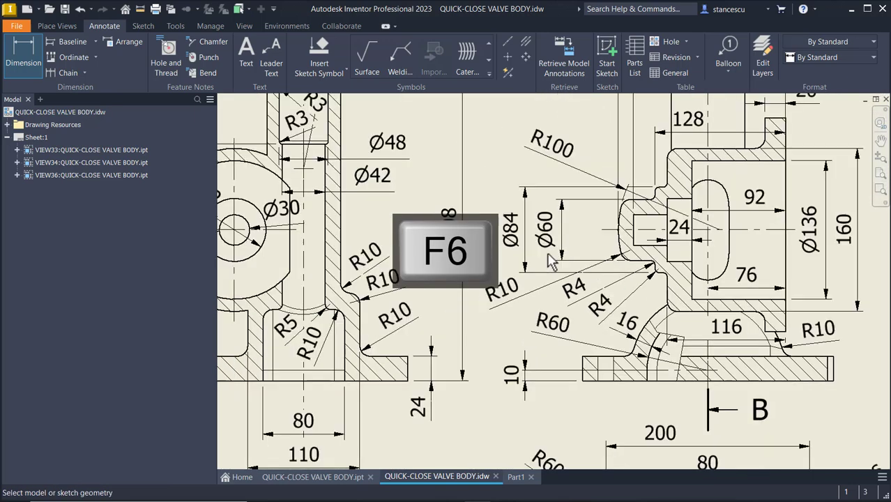
{"action": "mouse_move", "coordinate": [689, 247]}
{"action": "middle_mouse_down"}
{"action": "mouse_move", "coordinate": [698, 345]}
{"action": "mouse_move", "coordinate": [708, 359]}
{"action": "mouse_move", "coordinate": [747, 308]}
{"action": "middle_mouse_up"}
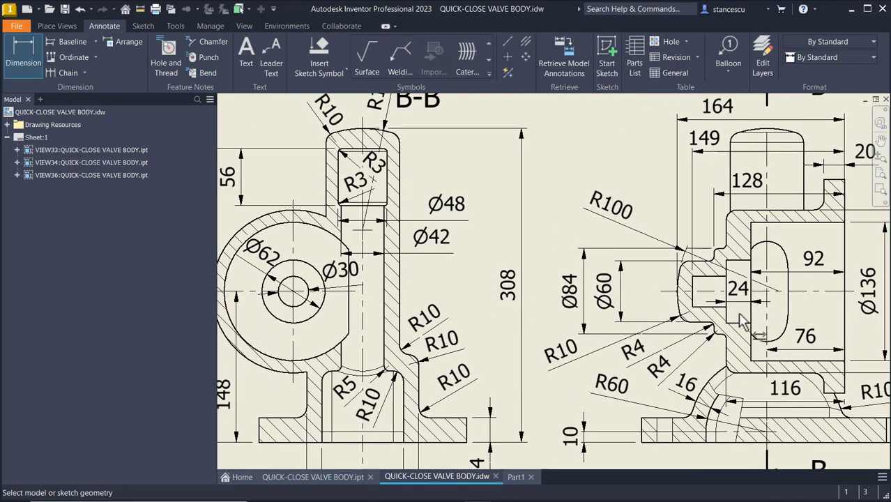
{"action": "middle_click_drag", "start_coordinate": [609, 356], "coordinate": [678, 321]}
{"action": "scroll", "coordinate": [679, 321], "scroll_direction": "down", "scroll_amount": 3}
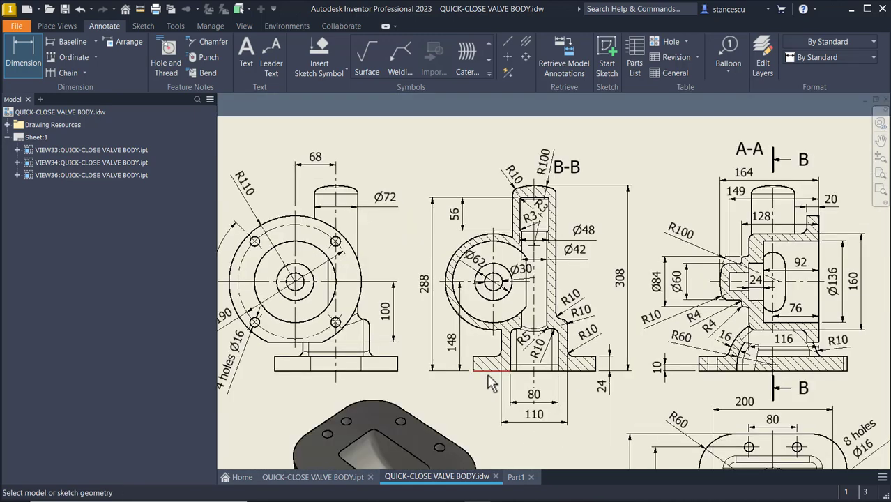
{"action": "scroll", "coordinate": [536, 349], "scroll_direction": "up", "scroll_amount": 2}
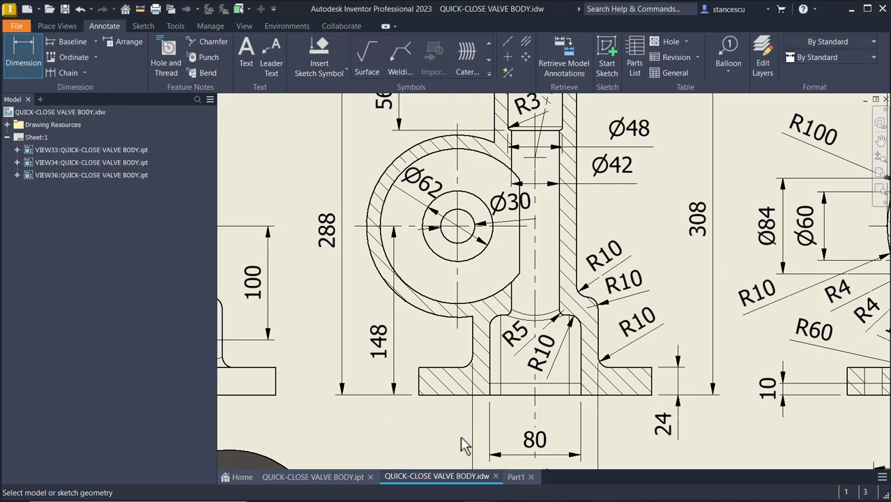
{"action": "left_click", "coordinate": [522, 477]}
{"action": "mouse_move", "coordinate": [740, 243]}
{"action": "middle_mouse_down", "text": "shift"}
{"action": "mouse_move", "coordinate": [756, 219]}
{"action": "mouse_move", "coordinate": [767, 225]}
{"action": "middle_mouse_up", "text": "shift"}
Start a radius-10 fillet from the main body and add the top and small cylinder end edges.
{"action": "scroll", "coordinate": [777, 227], "scroll_direction": "up", "scroll_amount": 4}
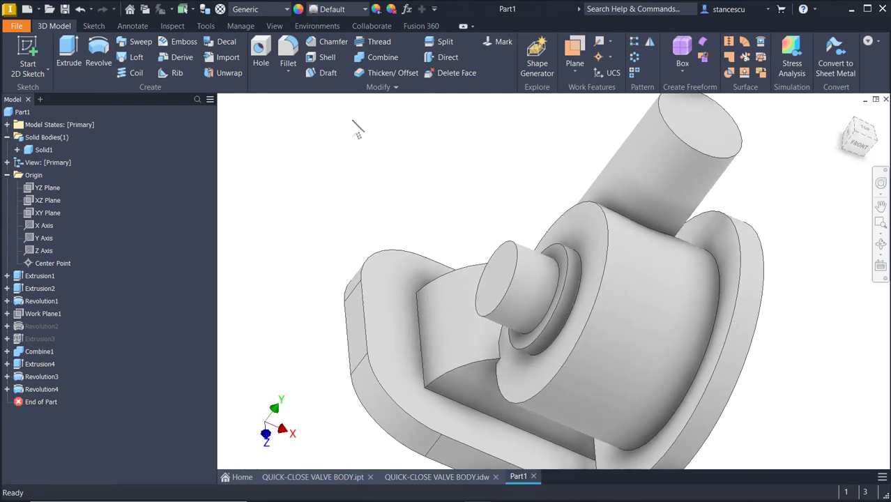
{"action": "left_click", "coordinate": [715, 301]}
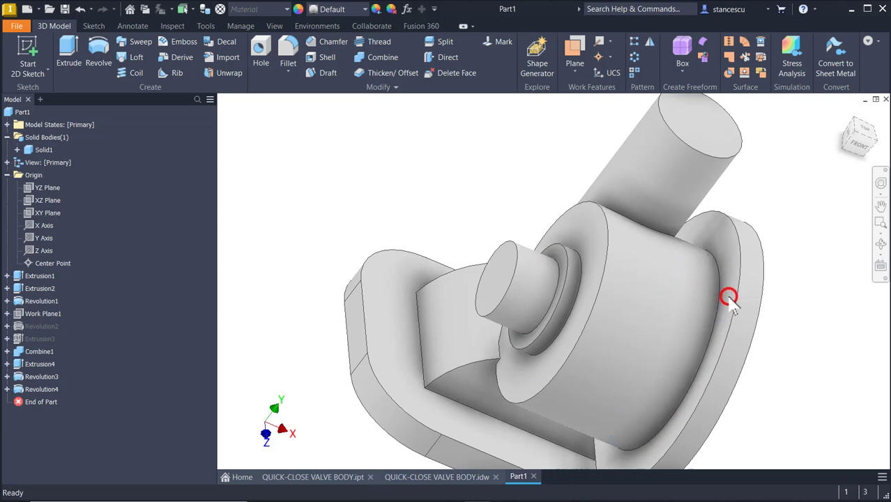
{"action": "left_click", "coordinate": [728, 298]}
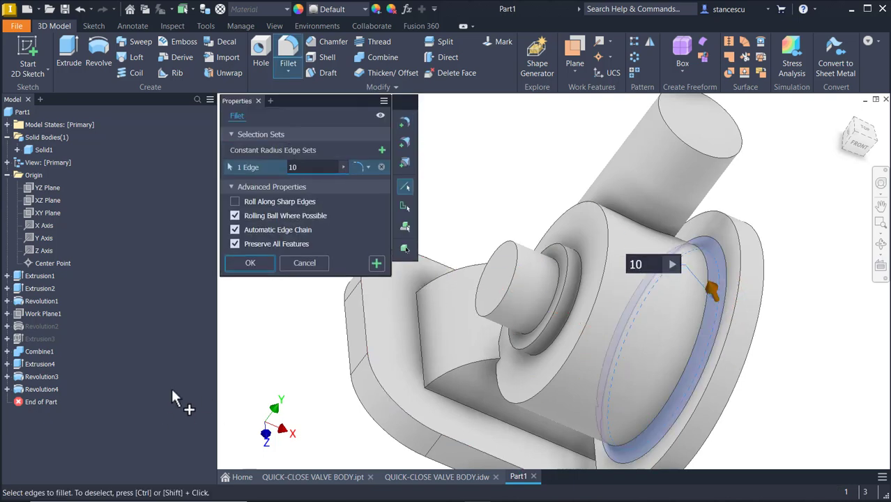
{"action": "middle_click_drag", "start_coordinate": [172, 389], "coordinate": [678, 199], "text": "shift"}
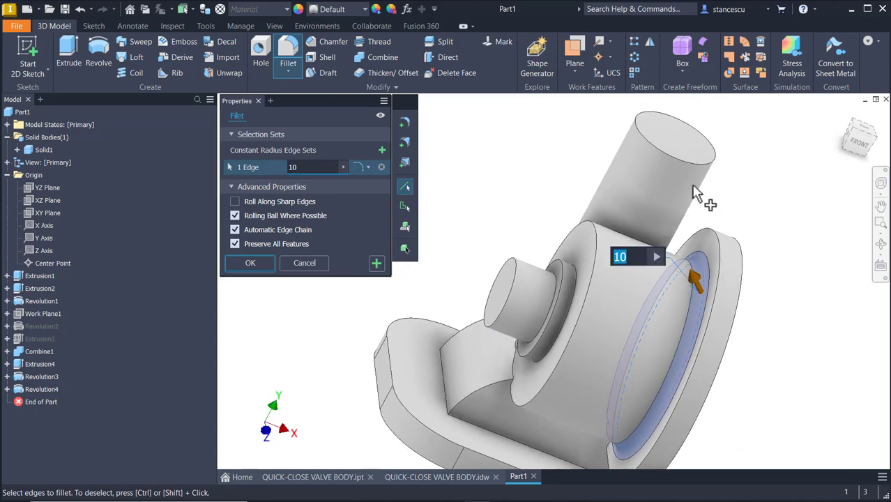
{"action": "left_click", "coordinate": [714, 166]}
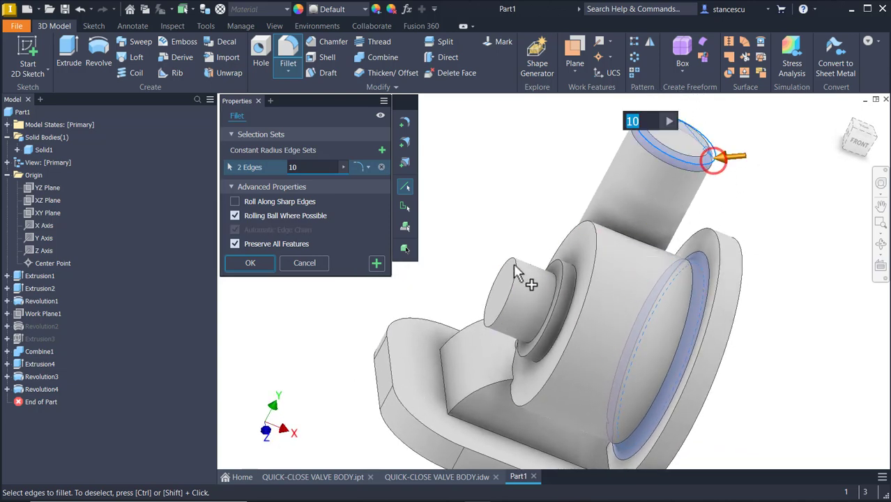
{"action": "left_click", "coordinate": [507, 321]}
Add the base and remaining edges for seven in total and apply Fillet1.
{"action": "middle_click_drag", "start_coordinate": [507, 322], "coordinate": [530, 430], "text": "shift"}
{"action": "left_click", "coordinate": [530, 430]}
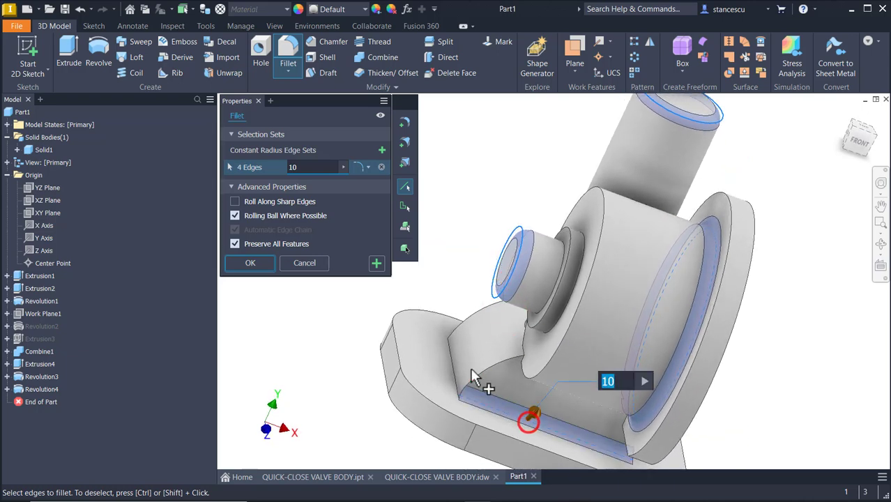
{"action": "left_click", "coordinate": [457, 363]}
{"action": "middle_click_drag", "start_coordinate": [477, 394], "coordinate": [294, 428], "text": "shift"}
{"action": "left_click", "coordinate": [654, 428]}
{"action": "left_click", "coordinate": [705, 405]}
{"action": "middle_click_drag", "start_coordinate": [276, 496], "coordinate": [408, 298], "text": "shift"}
{"action": "left_click", "coordinate": [376, 263]}
{"action": "scroll", "coordinate": [411, 314], "scroll_direction": "up", "scroll_amount": 5}
{"action": "scroll", "coordinate": [509, 363], "scroll_direction": "up", "scroll_amount": 5}
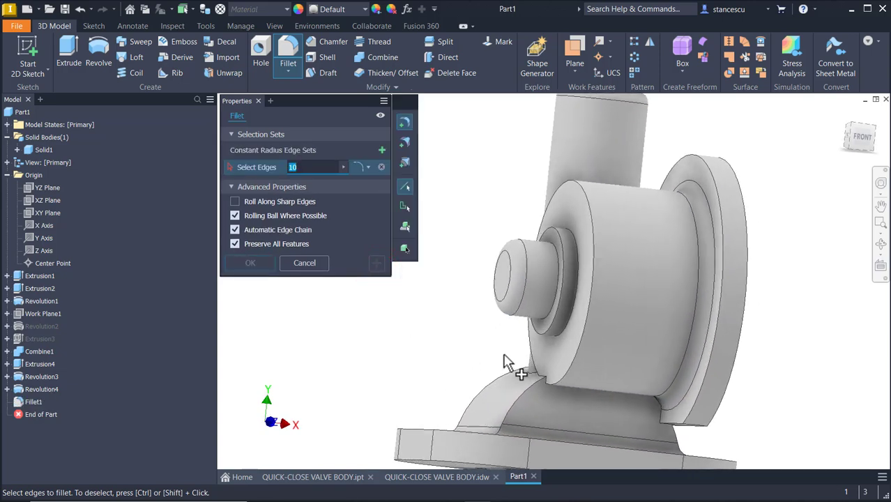
Fillet three edges around the small boss at radius 4.
{"action": "left_click", "coordinate": [557, 340]}
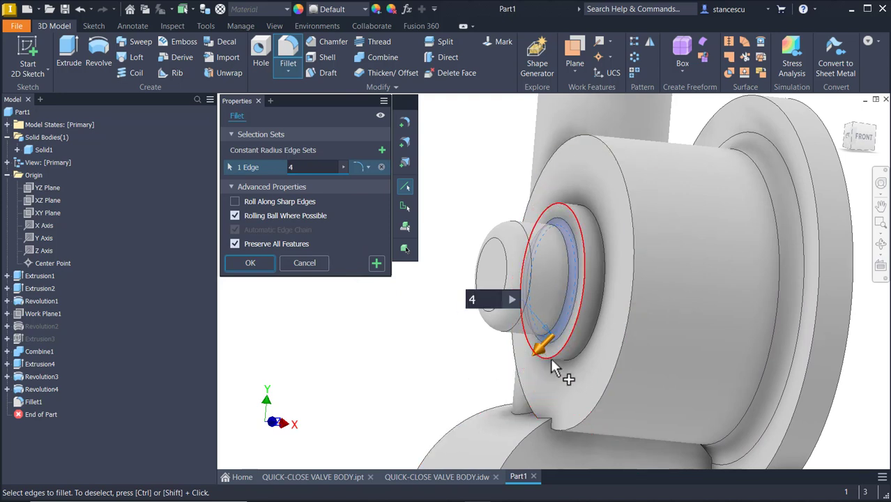
{"action": "left_click", "coordinate": [578, 358]}
{"action": "left_click", "coordinate": [579, 353]}
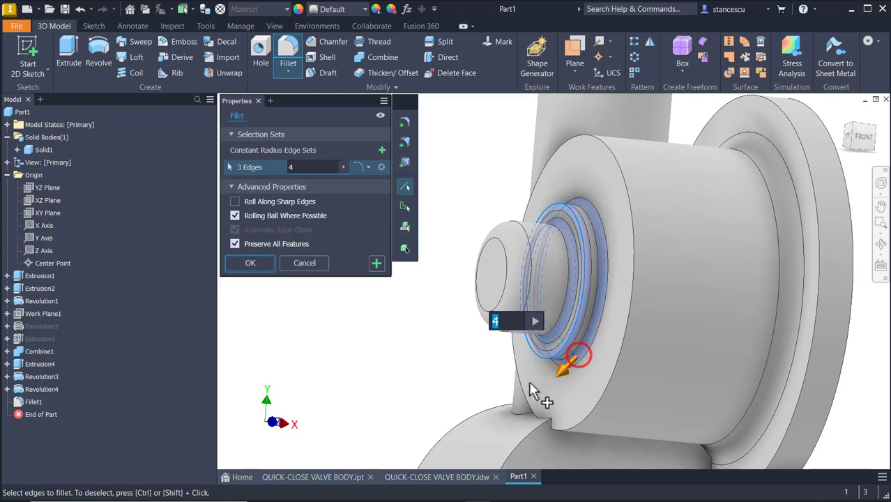
{"action": "left_click", "coordinate": [376, 263]}
Fillet the hole edge inside the bottom pocket at radius 5.
{"action": "middle_click_drag", "start_coordinate": [406, 412], "coordinate": [631, 379], "text": "shift"}
{"action": "left_click", "coordinate": [640, 364]}
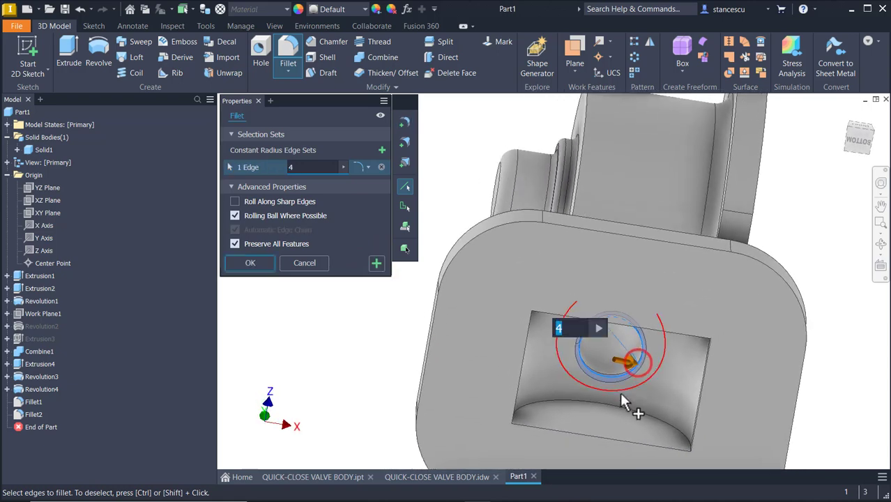
{"action": "type", "text": "5"}
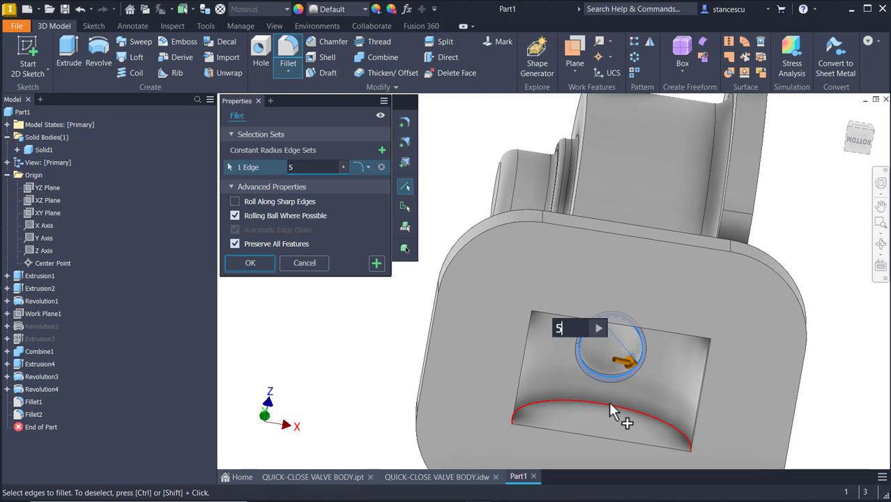
{"action": "mouse_move", "coordinate": [606, 424]}
{"action": "middle_mouse_down", "text": "shift"}
{"action": "mouse_move", "coordinate": [614, 417]}
{"action": "mouse_move", "coordinate": [552, 402]}
{"action": "mouse_move", "coordinate": [368, 378]}
{"action": "mouse_move", "coordinate": [351, 369]}
{"action": "mouse_move", "coordinate": [329, 322]}
{"action": "mouse_move", "coordinate": [382, 394]}
{"action": "mouse_move", "coordinate": [378, 333]}
{"action": "middle_mouse_up", "text": "shift"}
{"action": "left_click", "coordinate": [269, 264]}
{"action": "left_click", "coordinate": [404, 478]}
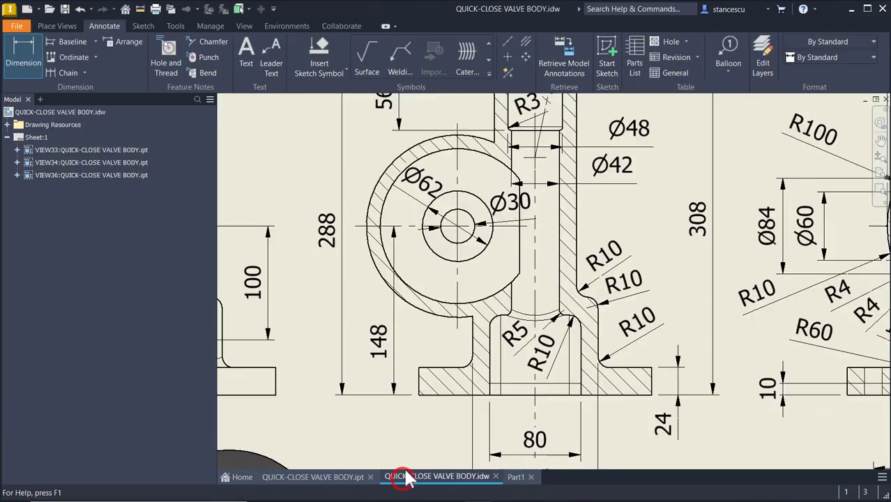
{"action": "mouse_move", "coordinate": [230, 390]}
{"action": "middle_mouse_down"}
{"action": "mouse_move", "coordinate": [434, 394]}
{"action": "mouse_move", "coordinate": [666, 433]}
{"action": "middle_mouse_up"}
{"action": "scroll", "coordinate": [665, 434], "scroll_direction": "down", "scroll_amount": 4}
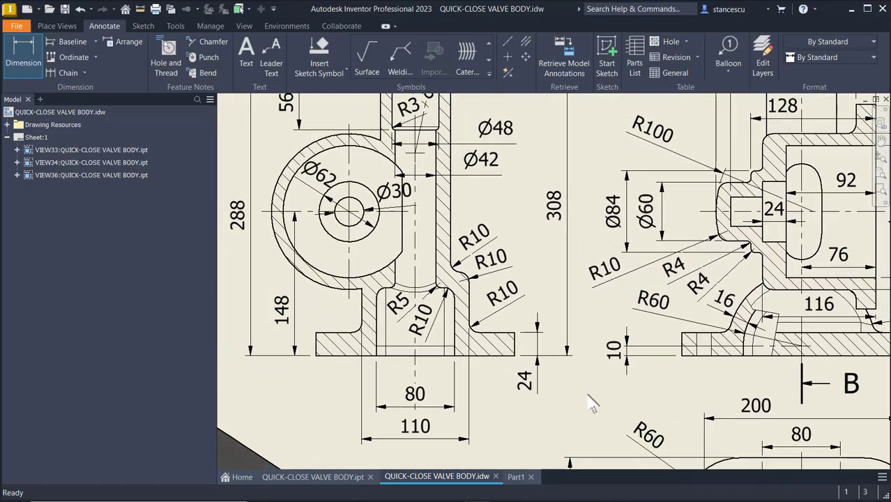
{"action": "scroll", "coordinate": [591, 403], "scroll_direction": "down", "scroll_amount": 1}
{"action": "mouse_move", "coordinate": [311, 418]}
{"action": "middle_mouse_down"}
{"action": "mouse_move", "coordinate": [356, 464]}
{"action": "mouse_move", "coordinate": [432, 393]}
{"action": "mouse_move", "coordinate": [523, 371]}
{"action": "middle_mouse_up"}
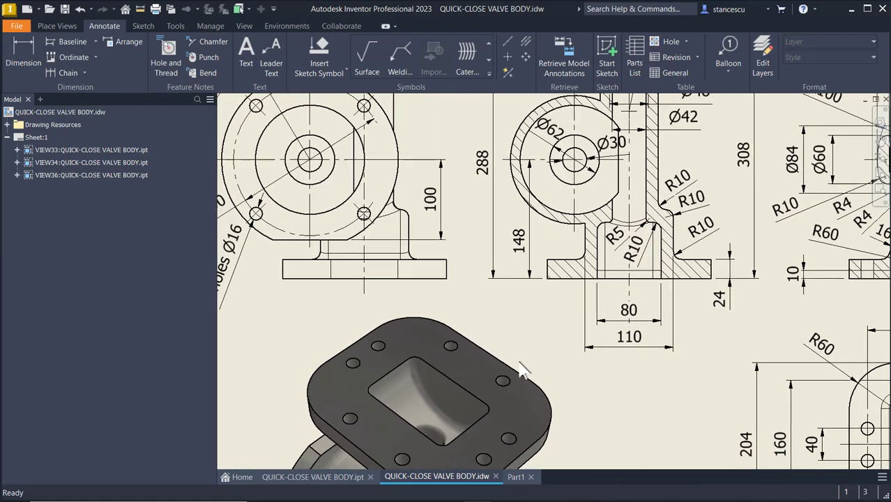
{"action": "scroll", "coordinate": [414, 373], "scroll_direction": "up", "scroll_amount": 2}
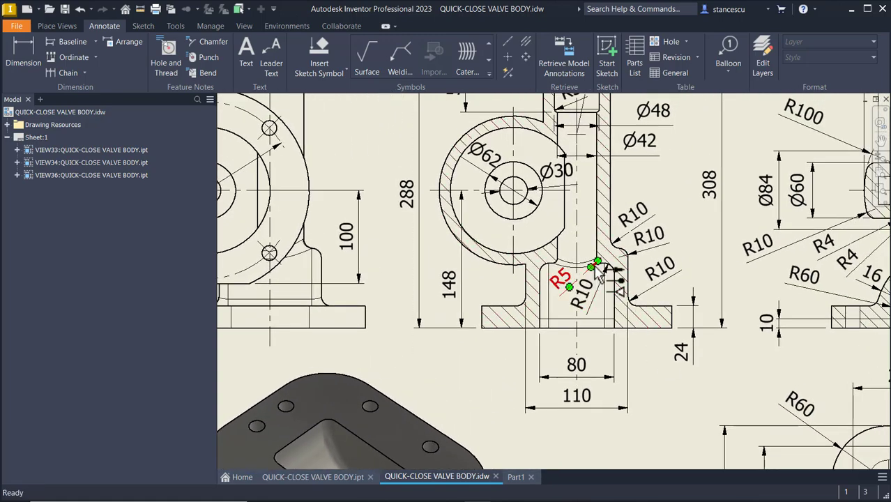
{"action": "scroll", "coordinate": [594, 280], "scroll_direction": "up", "scroll_amount": 2}
{"action": "scroll", "coordinate": [593, 280], "scroll_direction": "down", "scroll_amount": 2}
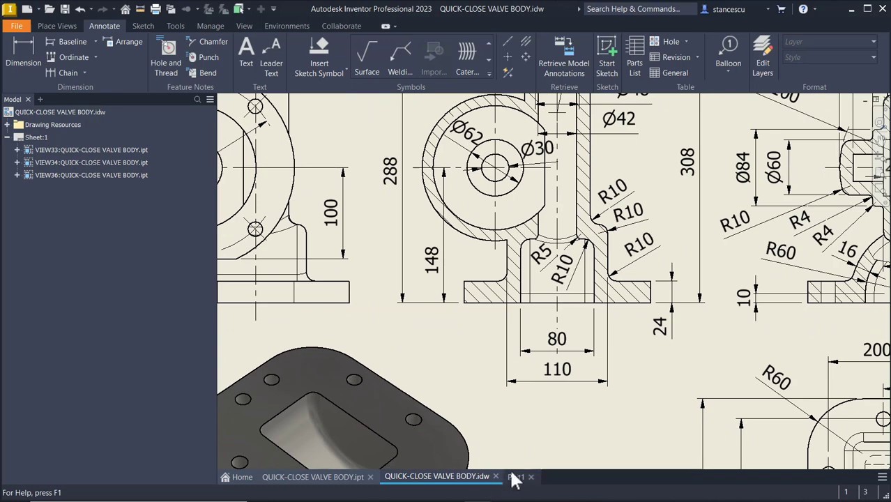
{"action": "left_click", "coordinate": [515, 476]}
{"action": "mouse_move", "coordinate": [557, 380]}
{"action": "middle_mouse_down", "text": "shift"}
{"action": "mouse_move", "coordinate": [574, 360]}
{"action": "mouse_move", "coordinate": [621, 384]}
{"action": "mouse_move", "coordinate": [611, 405]}
{"action": "middle_mouse_up", "text": "shift"}
Fillet the bottom opening's curved edge and cavity edge at radius 10, then return to home view.
{"action": "left_click", "coordinate": [613, 382]}
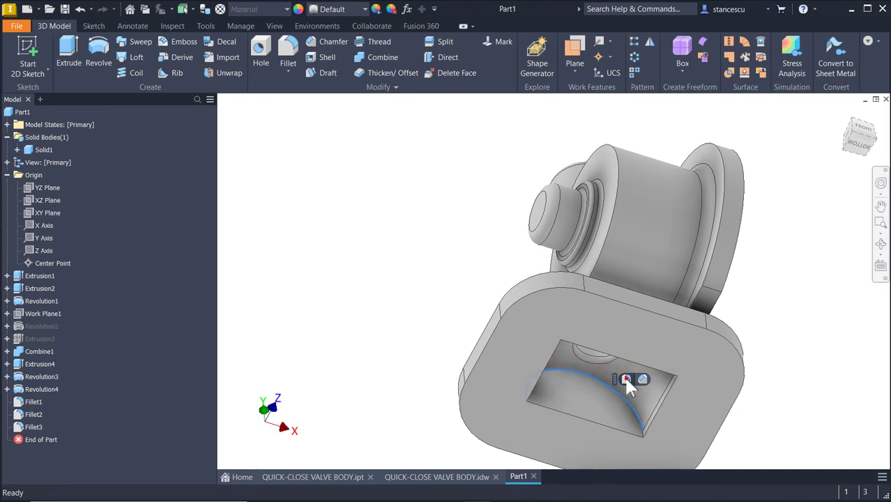
{"action": "left_click", "coordinate": [624, 378]}
{"action": "type", "text": "10"}
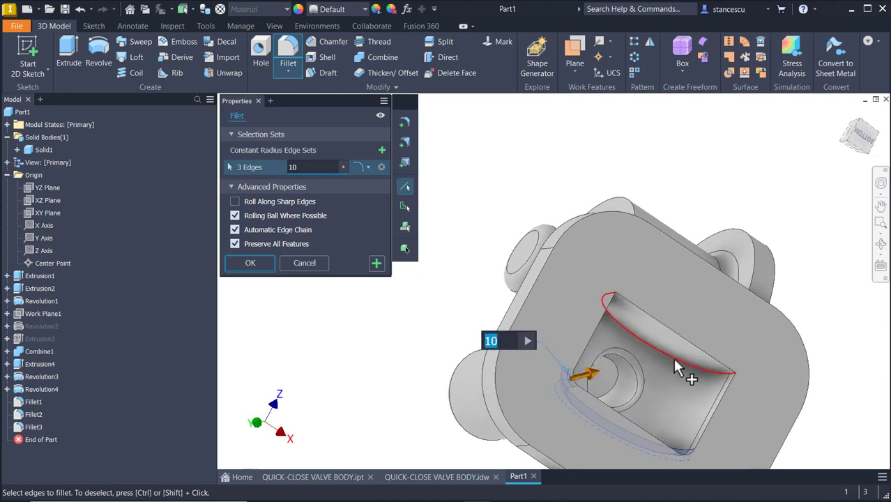
{"action": "left_click", "coordinate": [674, 359]}
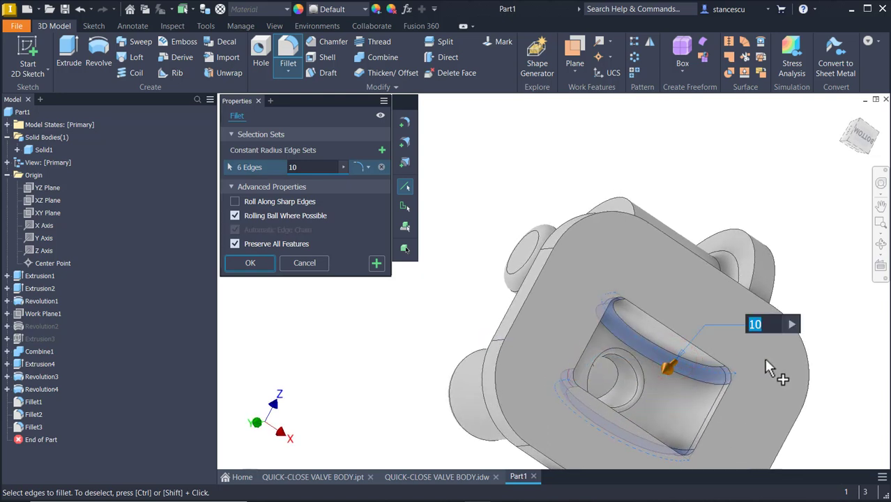
{"action": "key", "text": "Return"}
{"action": "middle_click_drag", "start_coordinate": [789, 303], "coordinate": [546, 265], "text": "shift"}
{"action": "key", "text": "F6"}
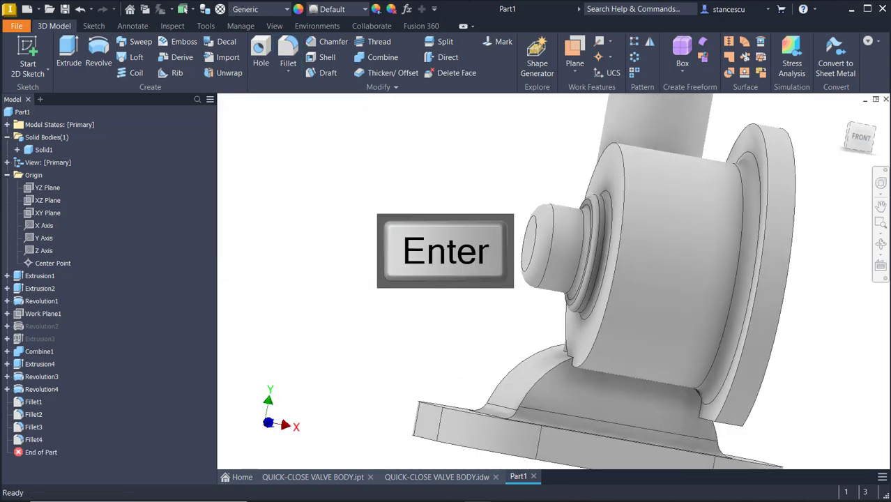
{"action": "left_click", "coordinate": [476, 162]}
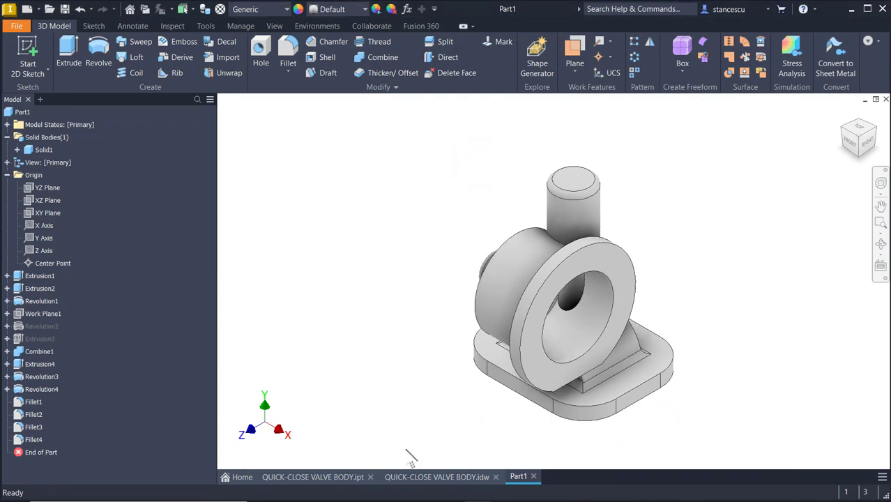
{"action": "left_click", "coordinate": [420, 476]}
{"action": "scroll", "coordinate": [399, 291], "scroll_direction": "up", "scroll_amount": 1}
{"action": "mouse_move", "coordinate": [252, 172]}
{"action": "middle_mouse_down"}
{"action": "mouse_move", "coordinate": [370, 193]}
{"action": "mouse_move", "coordinate": [437, 244]}
{"action": "middle_mouse_up"}
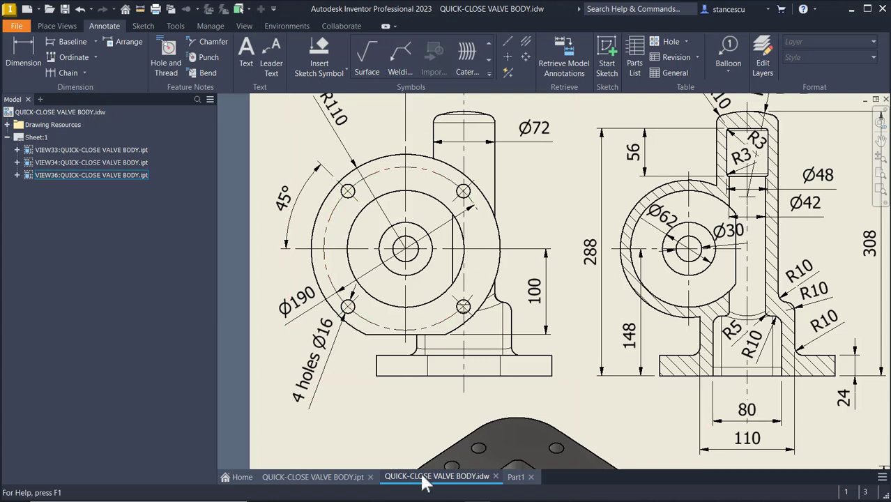
{"action": "left_click", "coordinate": [530, 477]}
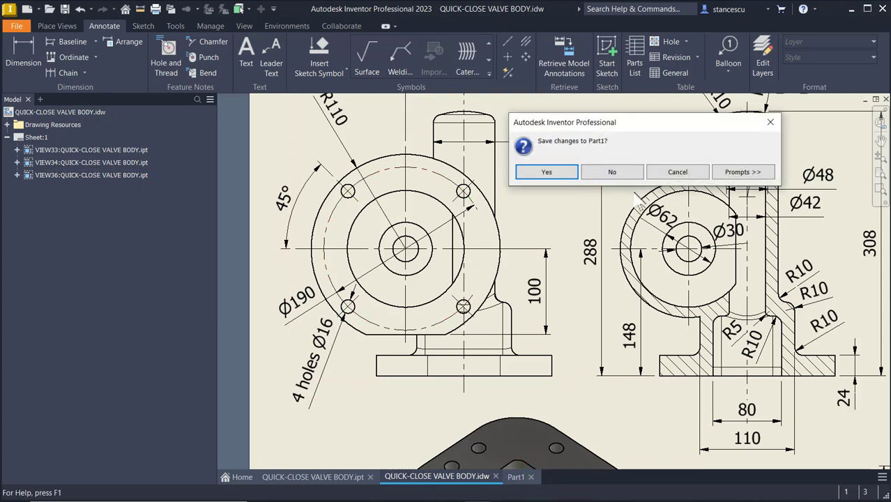
{"action": "left_click", "coordinate": [682, 174]}
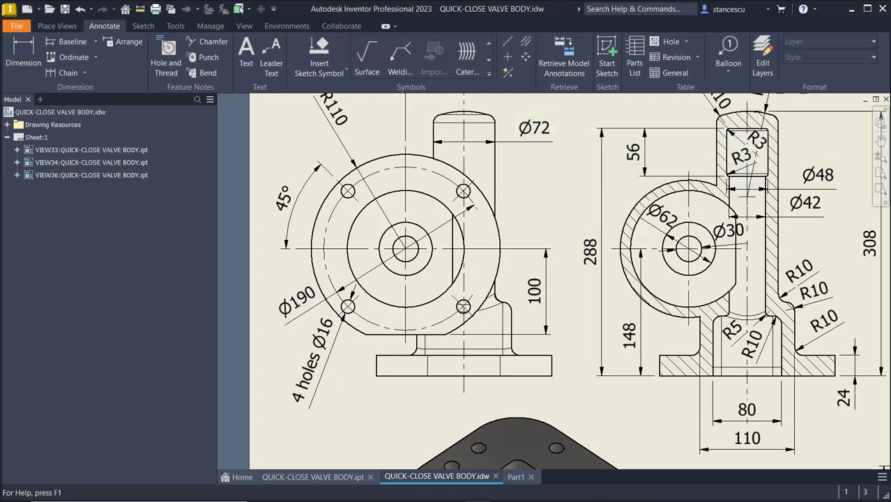
{"action": "left_click", "coordinate": [516, 477]}
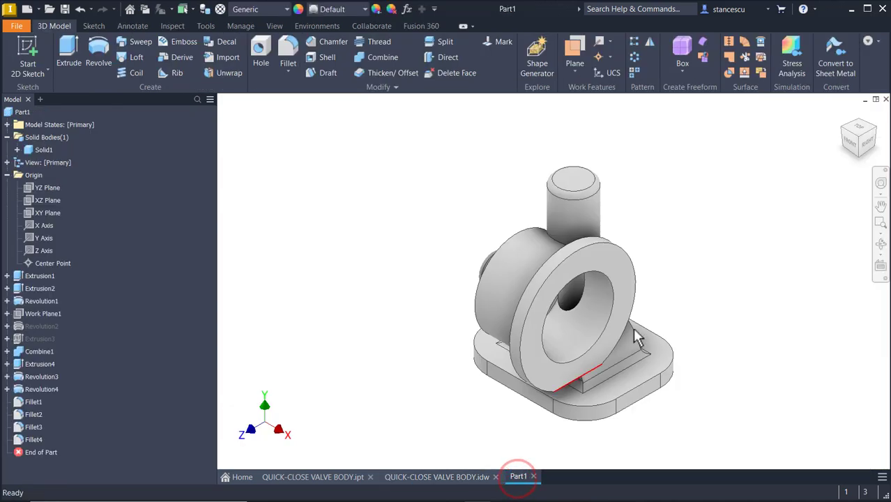
{"action": "left_click", "coordinate": [686, 215]}
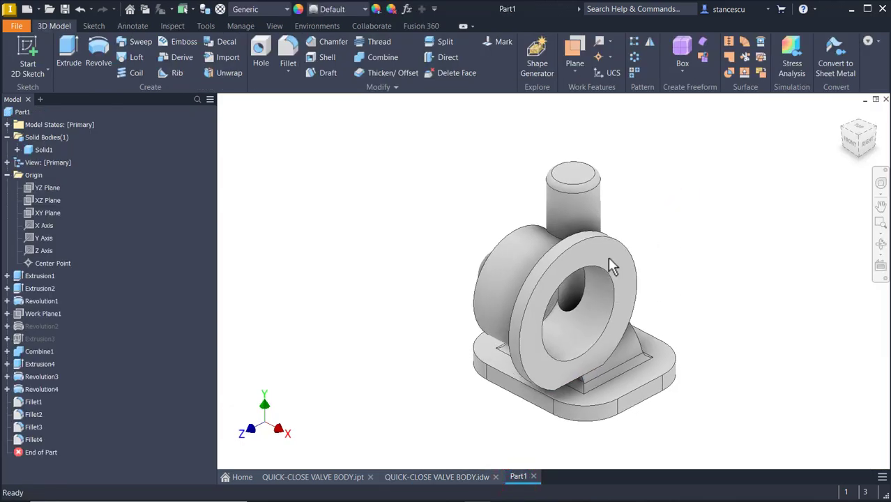
Sketch on the flange face a 190/2 (95 mm) line from the outer circle to the centre.
{"action": "left_click", "coordinate": [629, 261]}
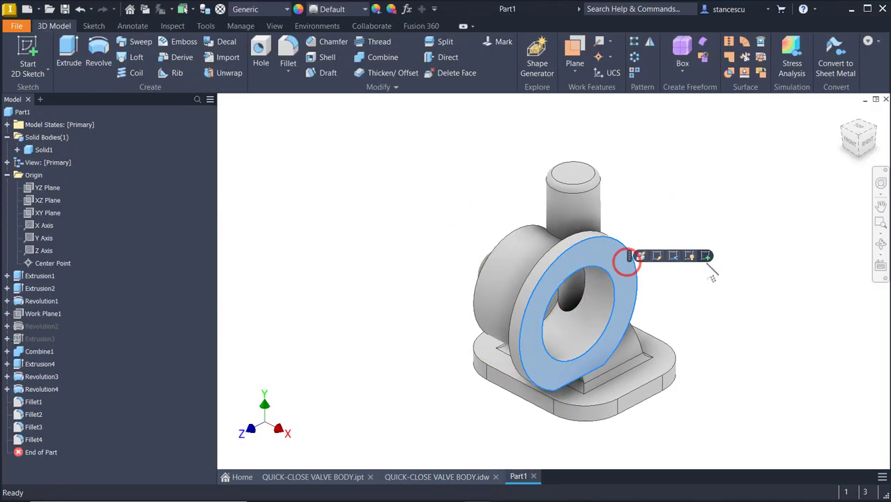
{"action": "left_click", "coordinate": [707, 257]}
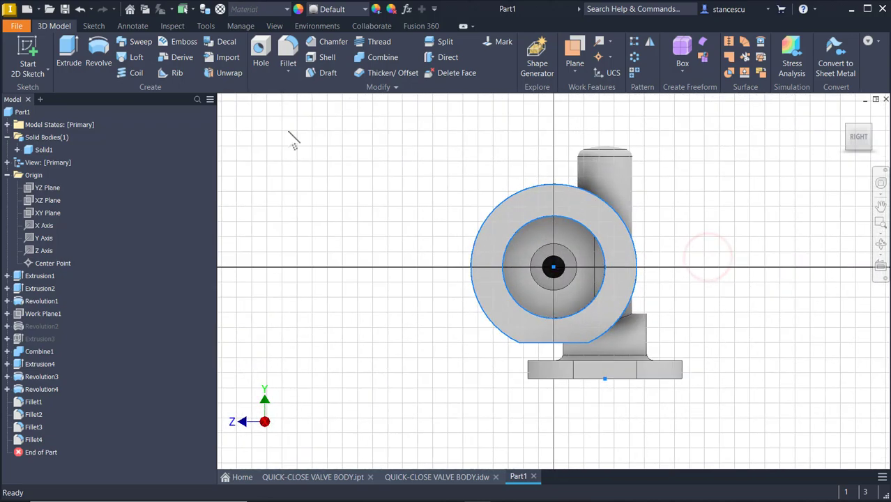
{"action": "left_click", "coordinate": [67, 49]}
{"action": "left_click", "coordinate": [471, 266]}
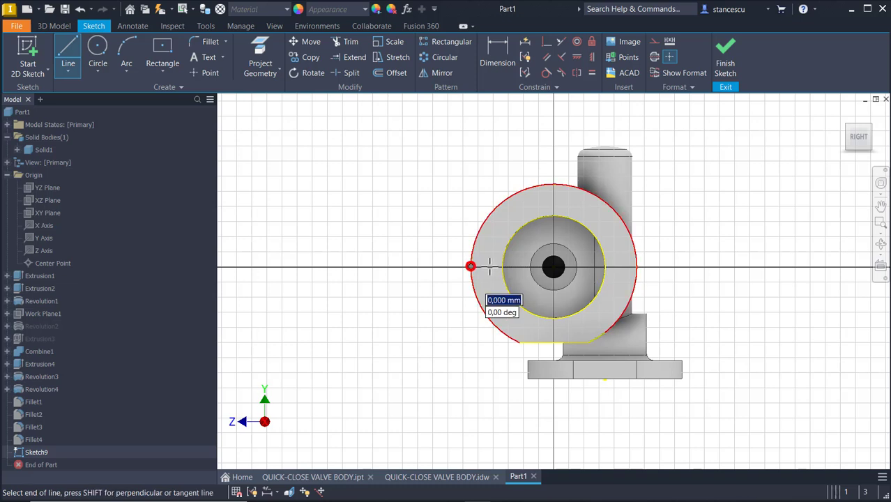
{"action": "left_click", "coordinate": [554, 265]}
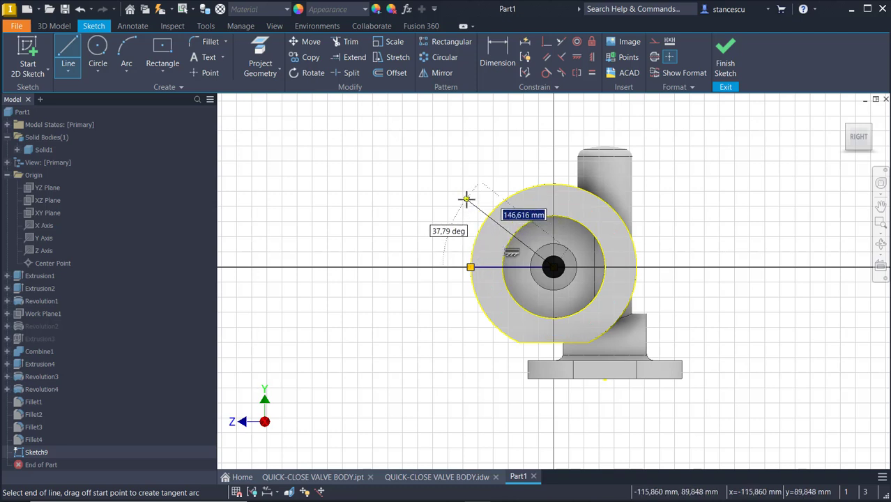
{"action": "type", "text": "190"}
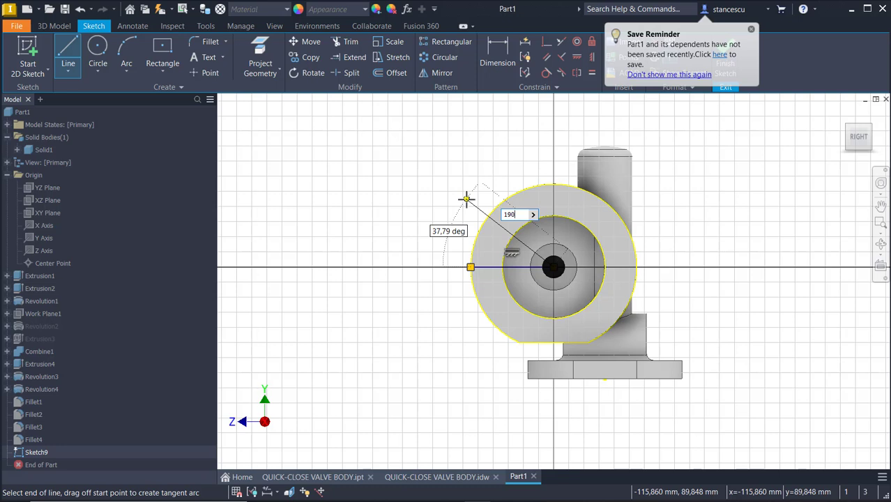
{"action": "type", "text": "/2"}
{"action": "key", "text": "Return"}
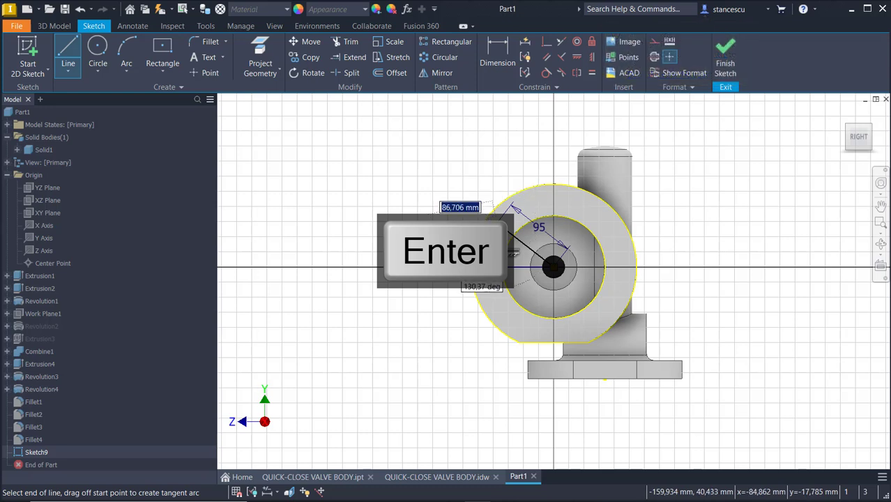
{"action": "key", "text": "Escape"}
Dimension the line at 45° from the horizontal centre line and finish Sketch9.
{"action": "left_click", "coordinate": [492, 55]}
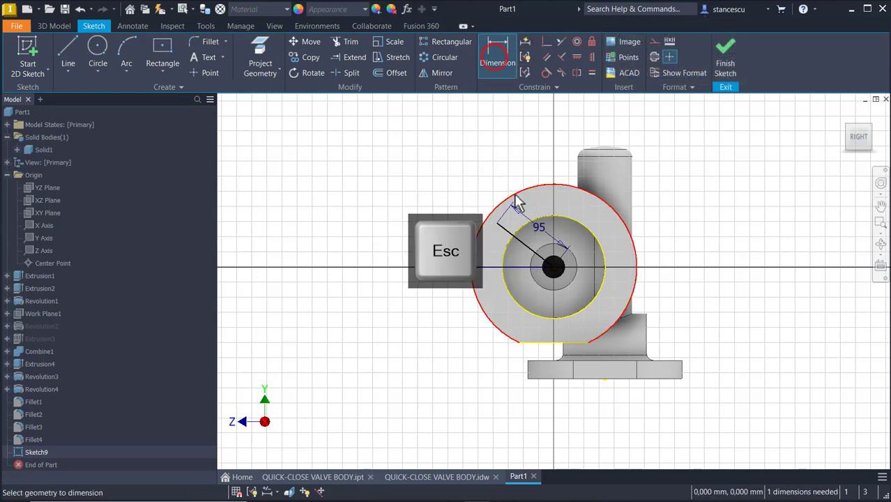
{"action": "left_click", "coordinate": [484, 272]}
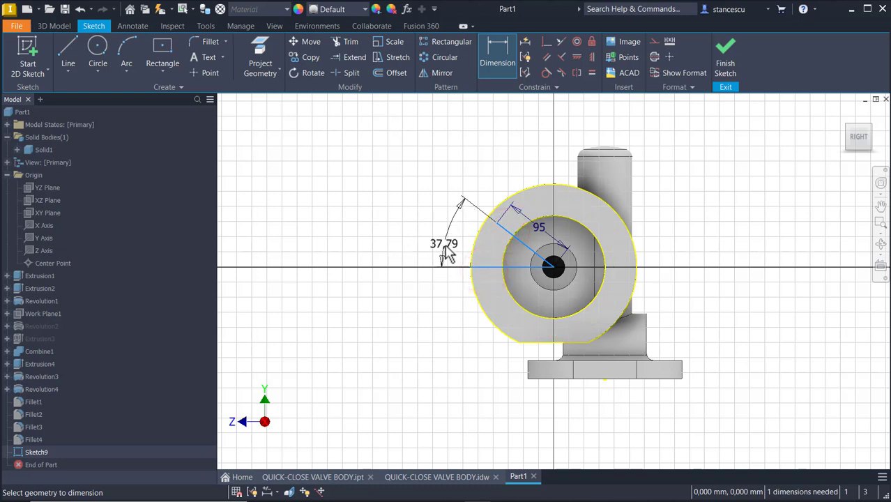
{"action": "left_click", "coordinate": [443, 243]}
{"action": "type", "text": "45"}
{"action": "key", "text": "Return"}
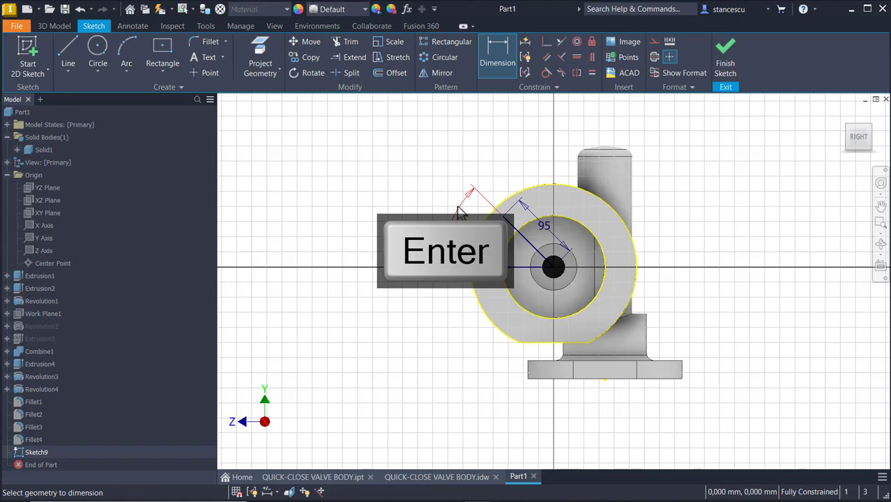
{"action": "key", "text": "Escape"}
{"action": "scroll", "coordinate": [521, 247], "scroll_direction": "down", "scroll_amount": 4}
{"action": "middle_click_drag", "start_coordinate": [520, 247], "coordinate": [550, 287], "text": "shift"}
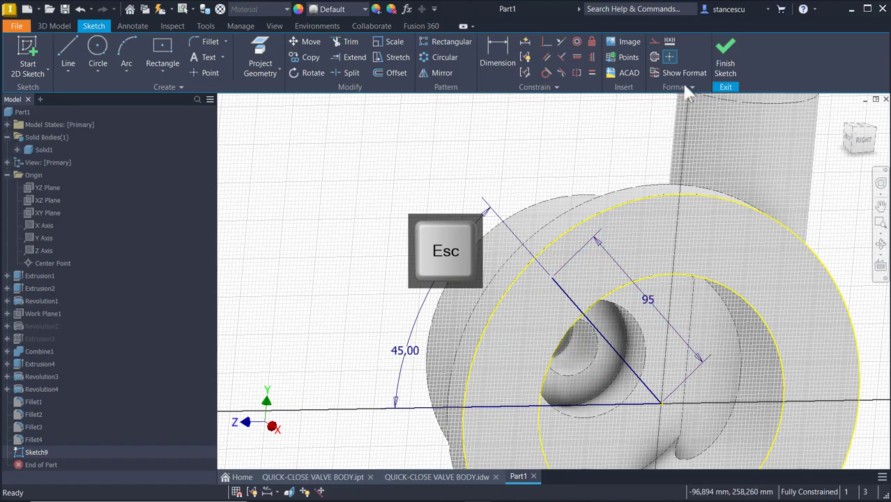
{"action": "left_click", "coordinate": [725, 56]}
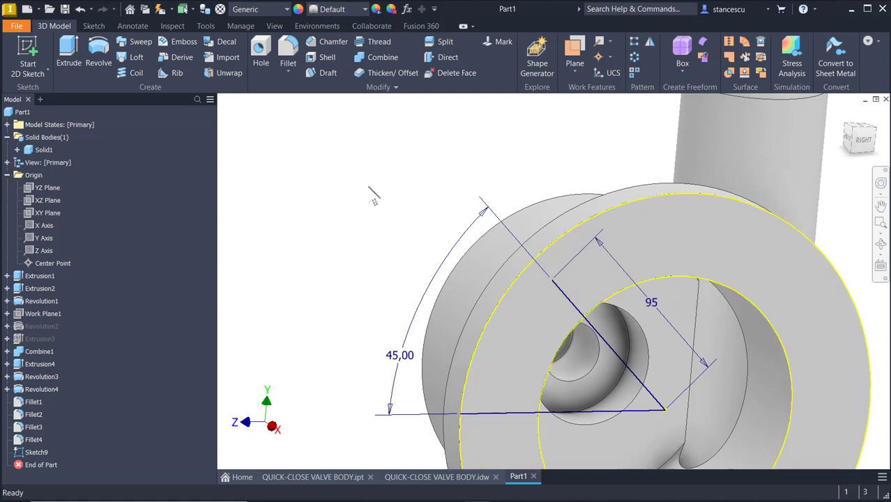
Start a hole at the radial line's end point and switch it to a fixed depth.
{"action": "left_click", "coordinate": [260, 48]}
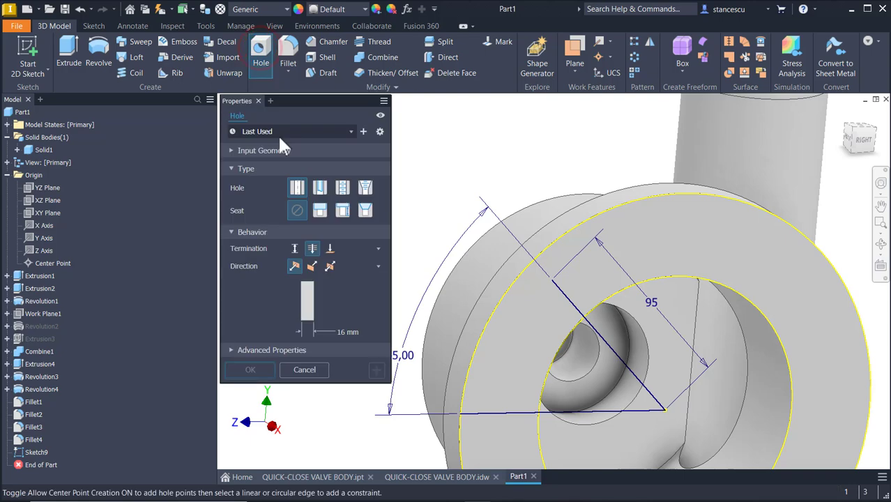
{"action": "left_click", "coordinate": [552, 283]}
{"action": "middle_click_drag", "start_coordinate": [488, 360], "coordinate": [463, 374], "text": "shift"}
{"action": "scroll", "coordinate": [462, 373], "scroll_direction": "up", "scroll_amount": 5}
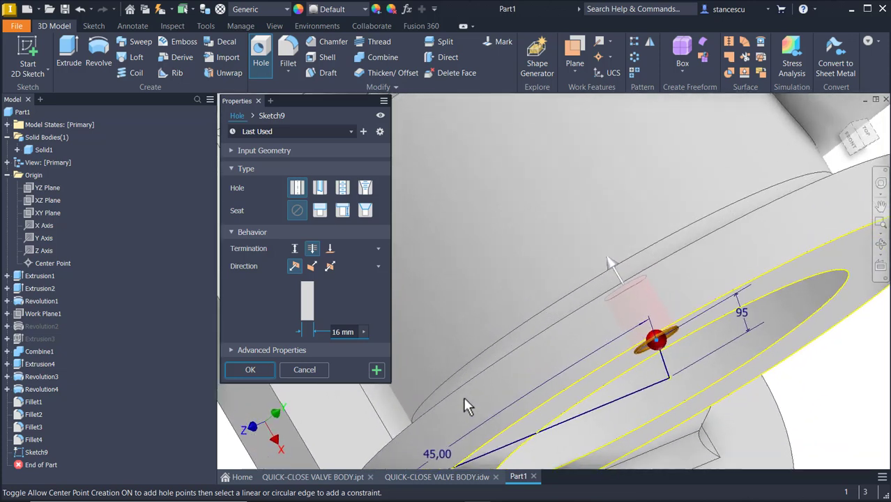
{"action": "middle_click_drag", "start_coordinate": [703, 327], "coordinate": [774, 296], "text": "shift"}
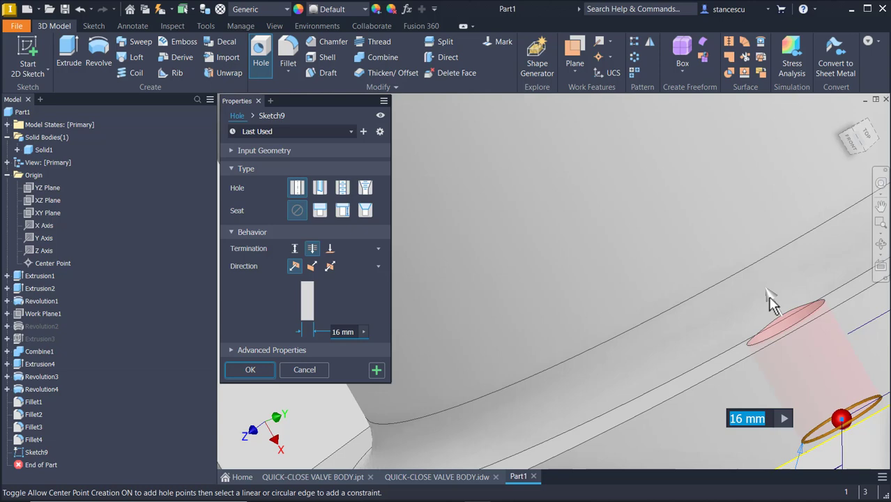
{"action": "left_click_drag", "start_coordinate": [766, 290], "coordinate": [755, 270]}
{"action": "middle_click_drag", "start_coordinate": [755, 271], "coordinate": [706, 364], "text": "shift"}
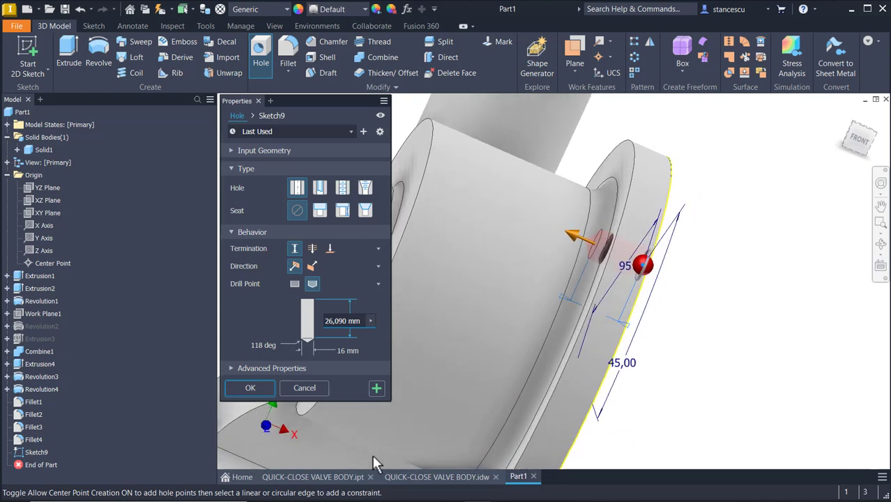
{"action": "middle_click_drag", "start_coordinate": [454, 430], "coordinate": [644, 179], "text": "shift"}
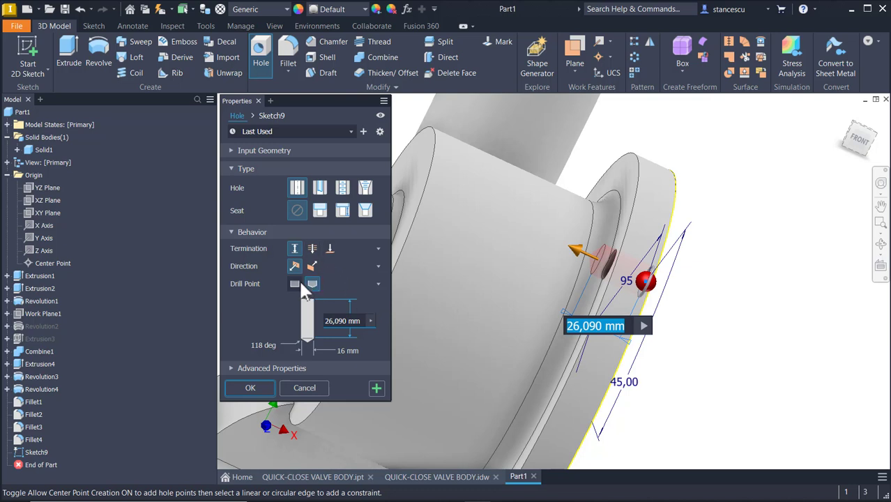
{"action": "middle_click_drag", "start_coordinate": [446, 276], "coordinate": [679, 344], "text": "shift"}
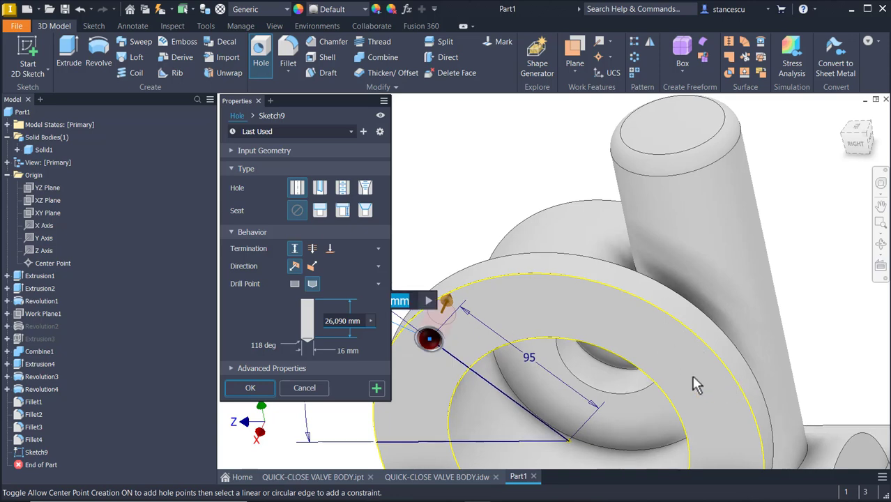
{"action": "middle_click_drag", "start_coordinate": [739, 237], "coordinate": [455, 267], "text": "shift"}
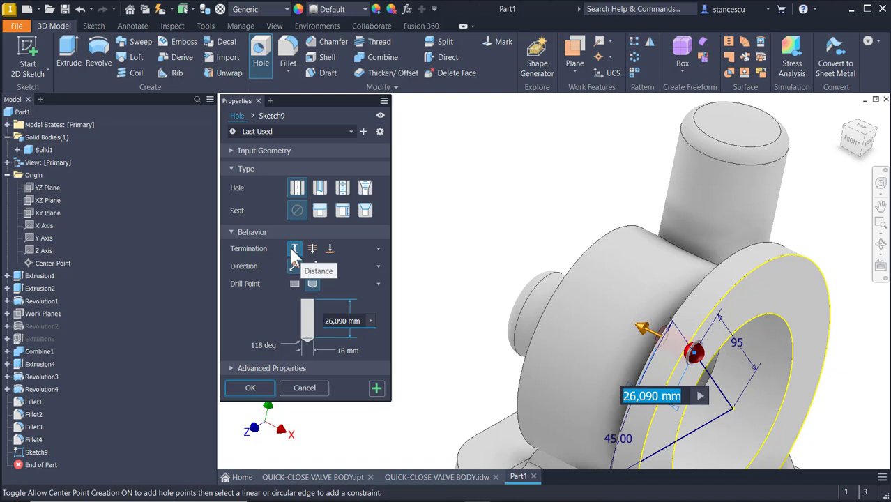
Set the hole depth to 20*1,5 and create the hole.
{"action": "left_click", "coordinate": [353, 322]}
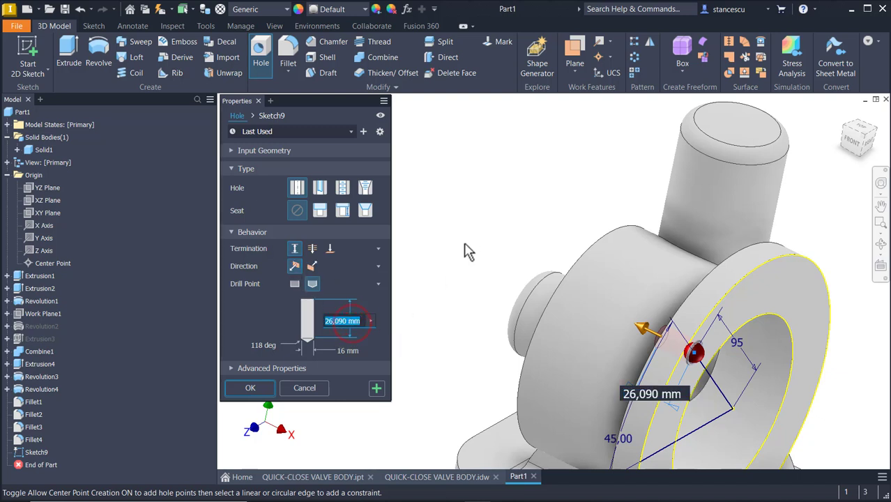
{"action": "type", "text": "20*1,5"}
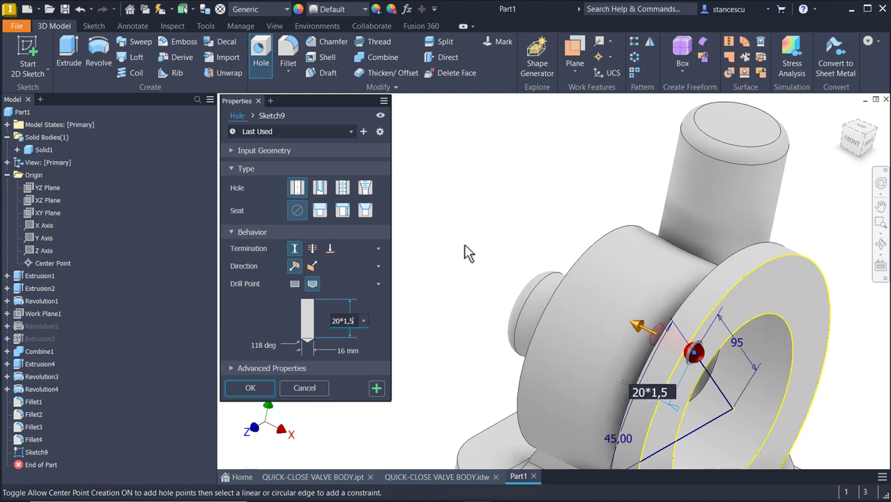
{"action": "key", "text": "Return"}
{"action": "scroll", "coordinate": [636, 348], "scroll_direction": "up", "scroll_amount": 5}
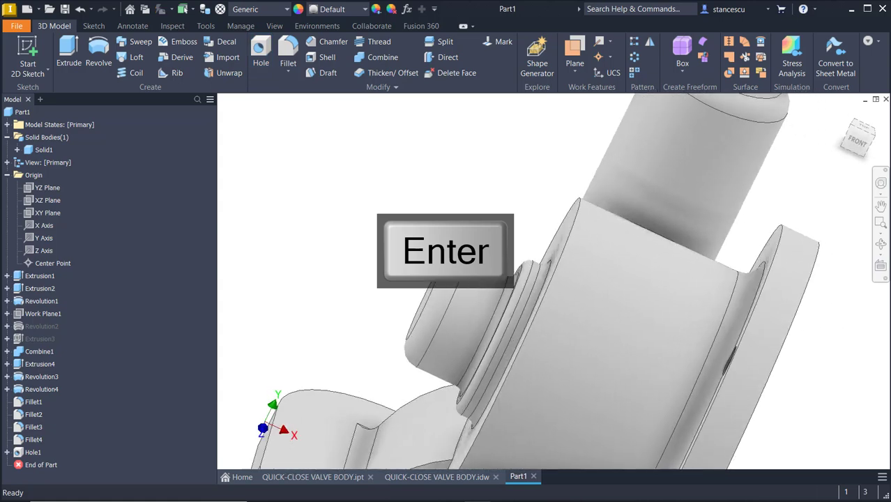
{"action": "middle_click_drag", "start_coordinate": [805, 415], "coordinate": [833, 271], "text": "shift"}
{"action": "scroll", "coordinate": [724, 222], "scroll_direction": "down", "scroll_amount": 10}
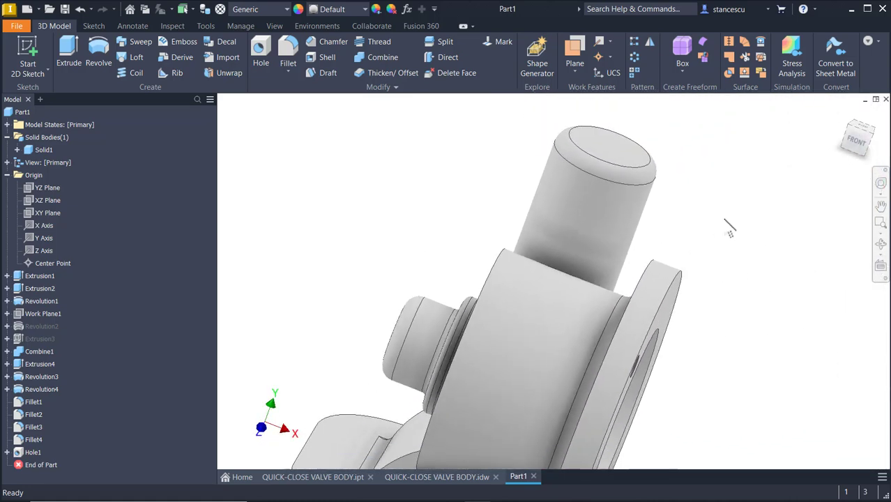
{"action": "middle_click_drag", "start_coordinate": [729, 227], "coordinate": [712, 305], "text": "shift"}
{"action": "middle_click_drag", "start_coordinate": [715, 199], "coordinate": [579, 363], "text": "shift"}
{"action": "scroll", "coordinate": [575, 353], "scroll_direction": "up", "scroll_amount": 5}
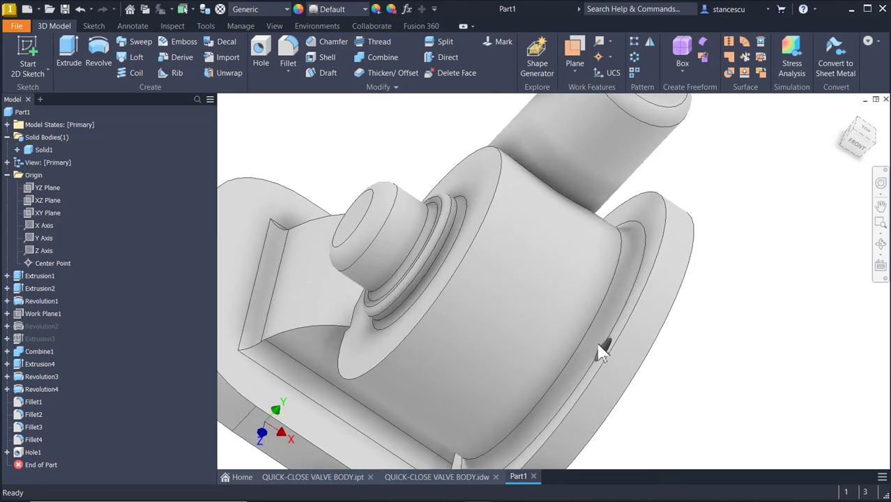
{"action": "scroll", "coordinate": [678, 373], "scroll_direction": "up", "scroll_amount": 6}
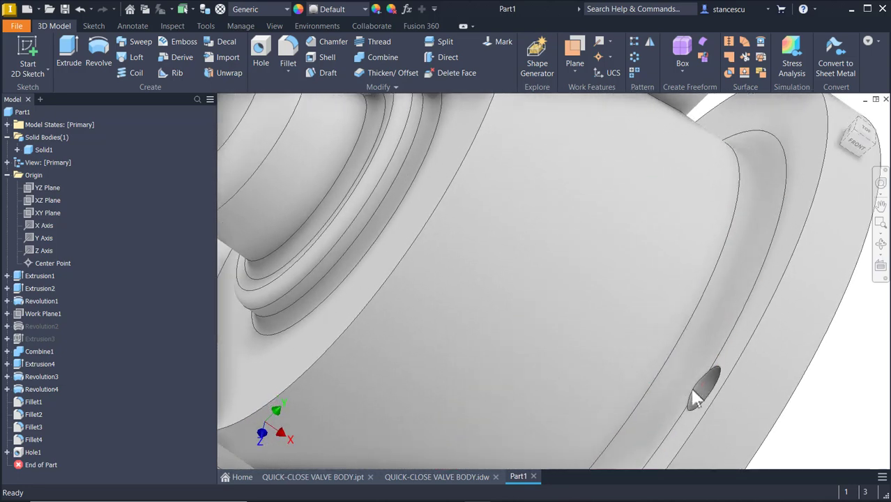
{"action": "middle_click_drag", "start_coordinate": [677, 410], "coordinate": [727, 408], "text": "shift"}
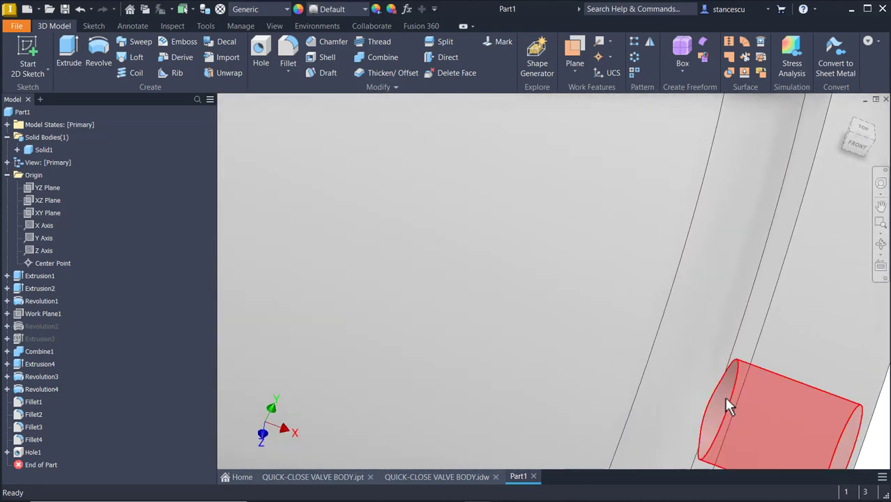
{"action": "key", "text": "F6"}
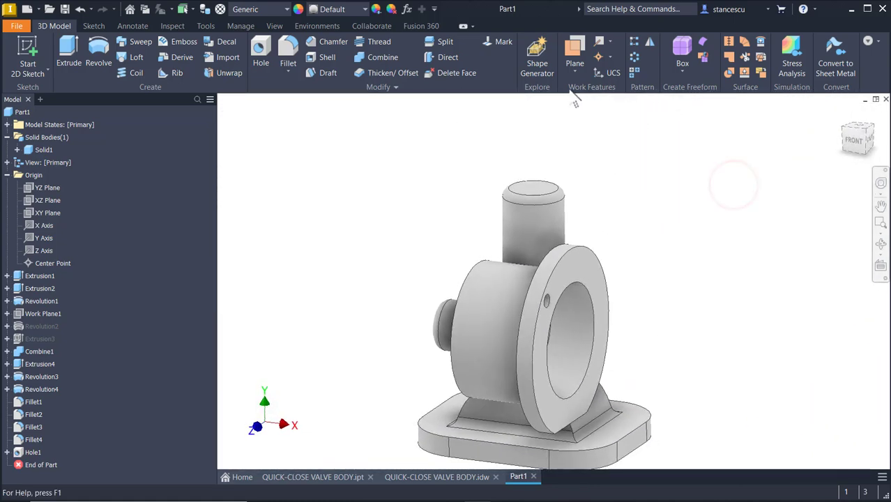
Circular-pattern Hole1 four times around the flange's cylindrical face as the axis.
{"action": "left_click", "coordinate": [634, 59]}
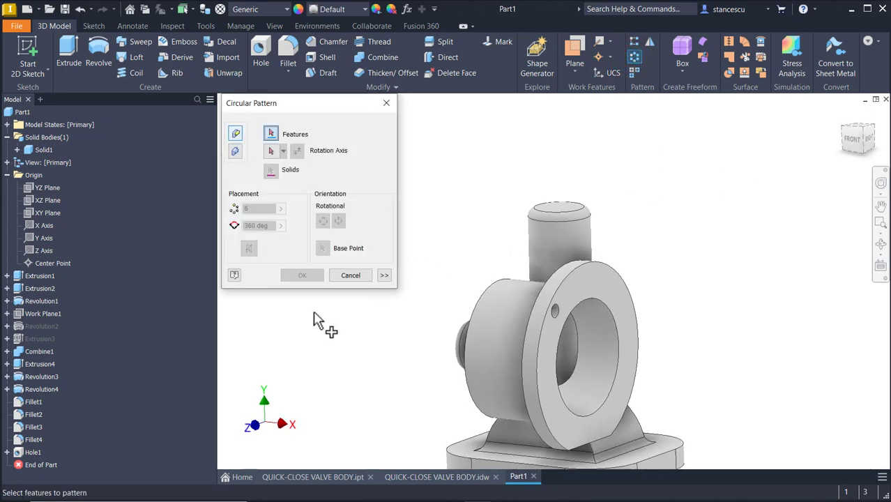
{"action": "left_click", "coordinate": [28, 452]}
{"action": "left_click", "coordinate": [271, 150]}
{"action": "left_click", "coordinate": [596, 357]}
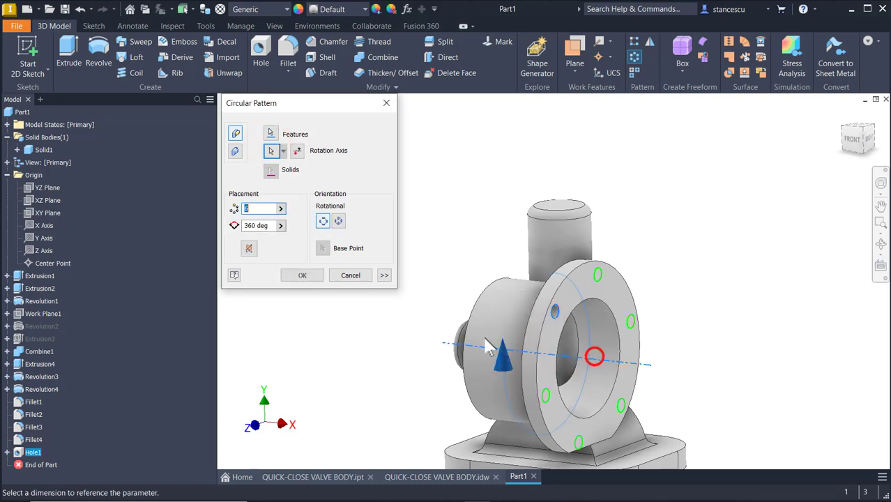
{"action": "type", "text": "4"}
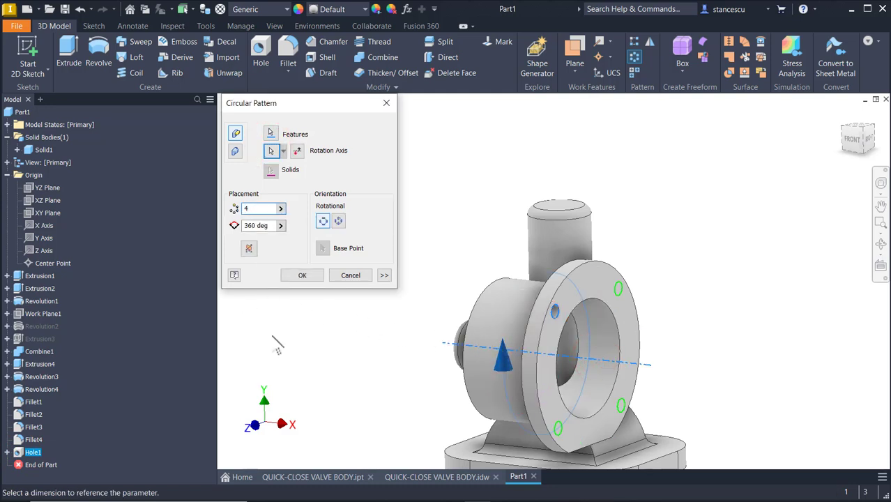
{"action": "left_click", "coordinate": [311, 278]}
{"action": "middle_click_drag", "start_coordinate": [368, 292], "coordinate": [739, 258], "text": "shift"}
{"action": "scroll", "coordinate": [775, 298], "scroll_direction": "down", "scroll_amount": 5}
{"action": "key", "text": "F6"}
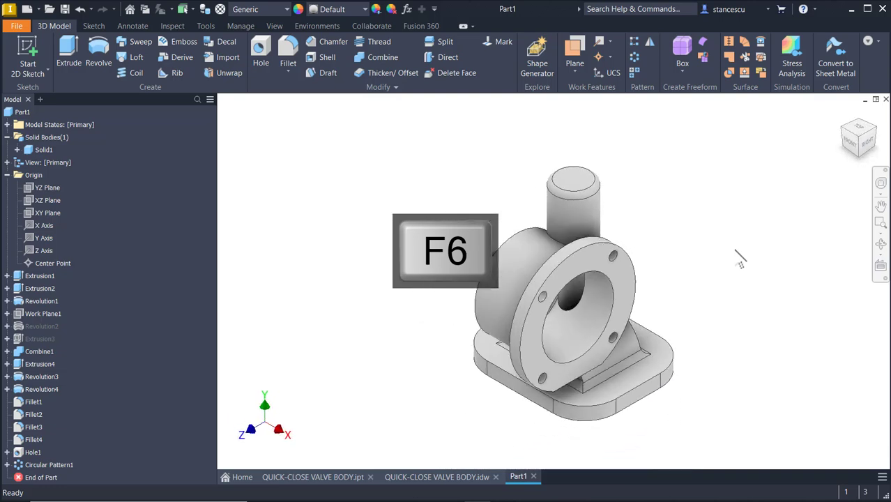
{"action": "left_click", "coordinate": [436, 477]}
{"action": "mouse_move", "coordinate": [565, 275]}
{"action": "middle_mouse_down"}
{"action": "mouse_move", "coordinate": [679, 354]}
{"action": "mouse_move", "coordinate": [630, 349]}
{"action": "mouse_move", "coordinate": [607, 327]}
{"action": "mouse_move", "coordinate": [593, 237]}
{"action": "mouse_move", "coordinate": [591, 258]}
{"action": "middle_mouse_up"}
{"action": "scroll", "coordinate": [630, 348], "scroll_direction": "down", "scroll_amount": 1}
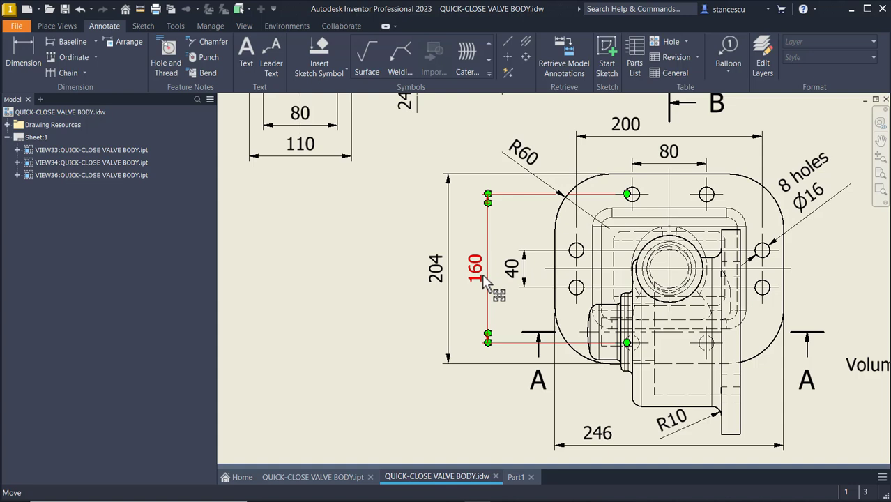
{"action": "left_click", "coordinate": [312, 292]}
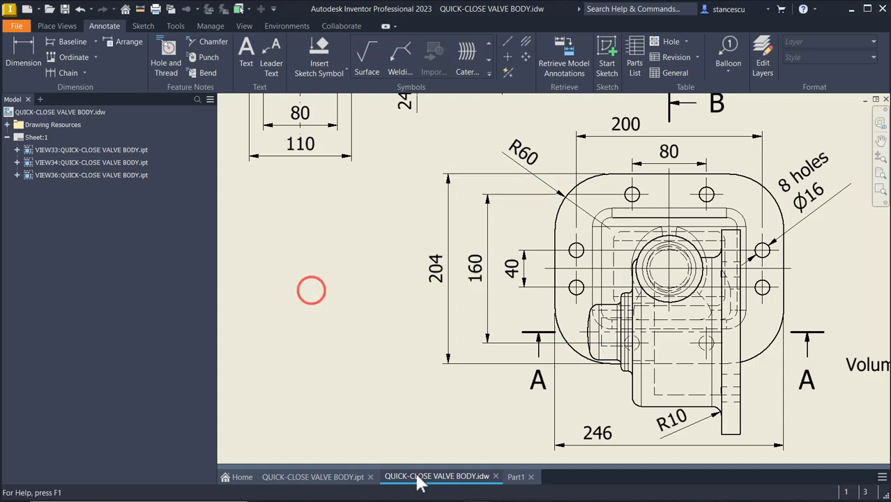
{"action": "left_click", "coordinate": [517, 478]}
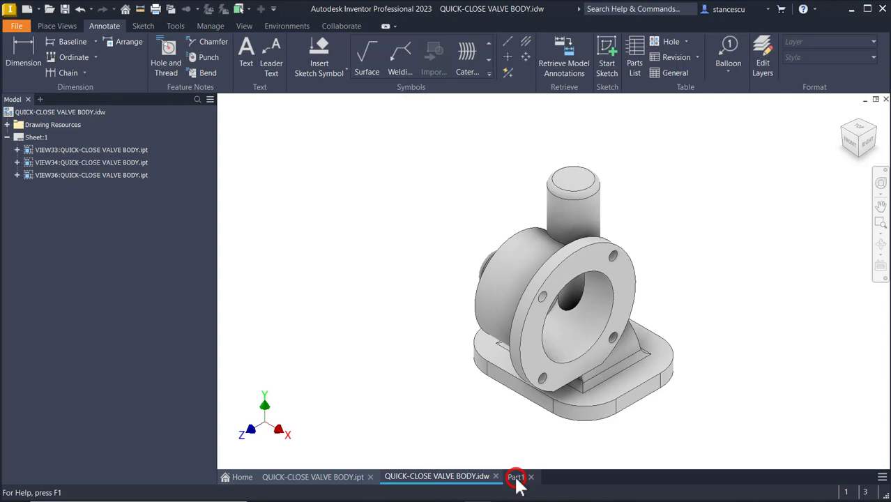
Start a sketch on the base plate's top face and place two hole-centre points on its left side.
{"action": "left_click", "coordinate": [622, 392]}
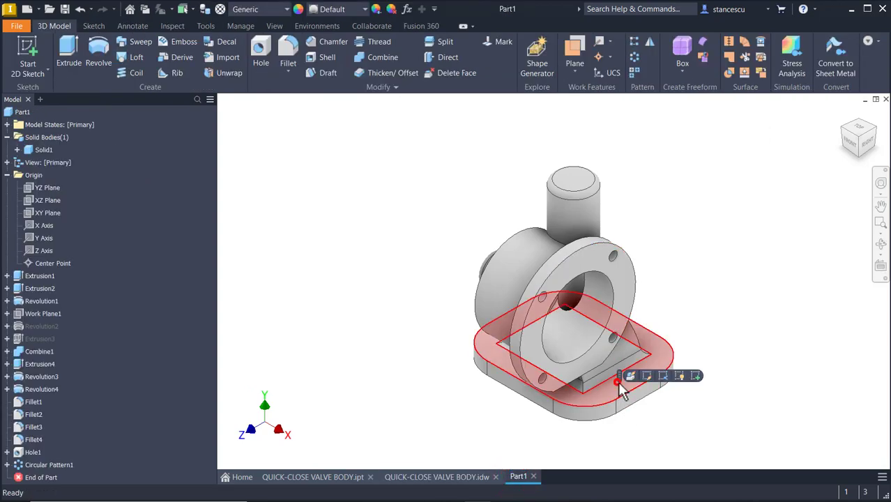
{"action": "left_click", "coordinate": [697, 376]}
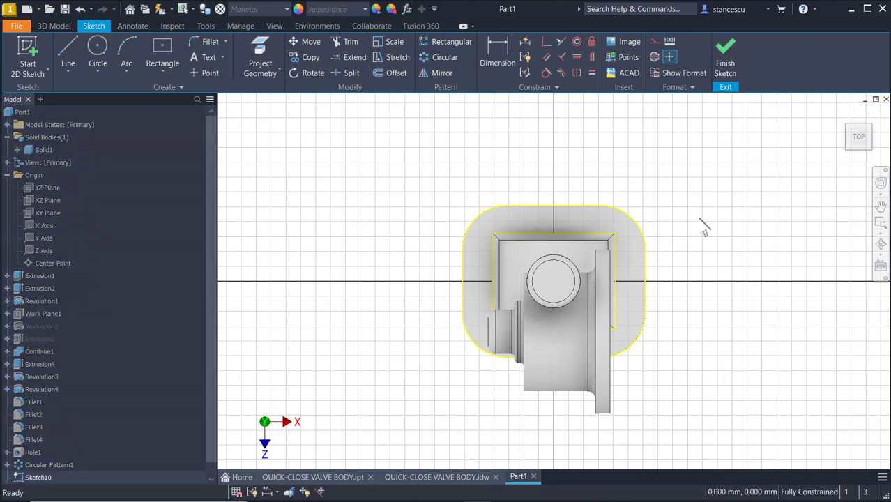
{"action": "key", "text": "F7"}
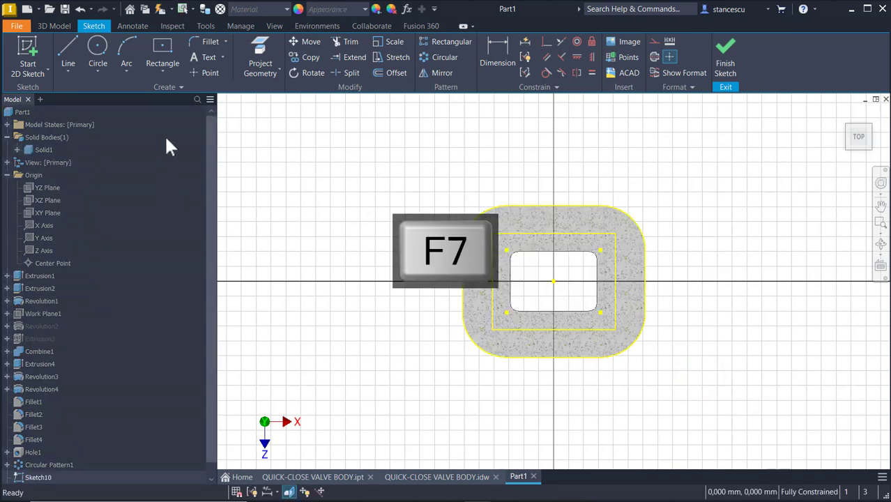
{"action": "left_click", "coordinate": [205, 73]}
{"action": "scroll", "coordinate": [499, 309], "scroll_direction": "down", "scroll_amount": 3}
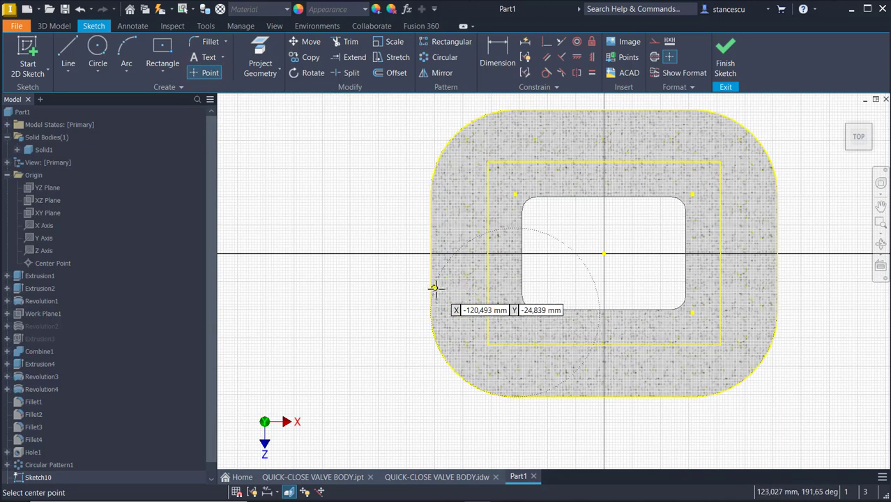
{"action": "left_click", "coordinate": [459, 311]}
{"action": "left_click", "coordinate": [507, 367]}
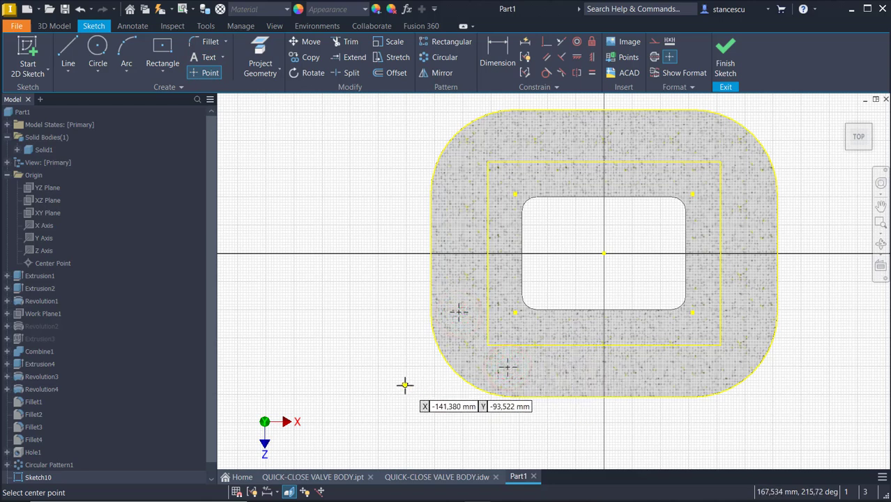
{"action": "key", "text": "Escape"}
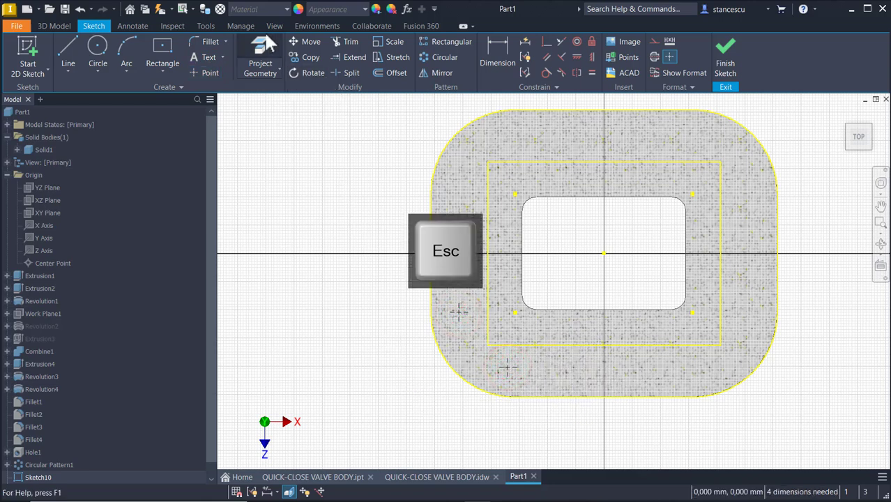
Project the X axis into the sketch.
{"action": "left_click", "coordinate": [266, 42]}
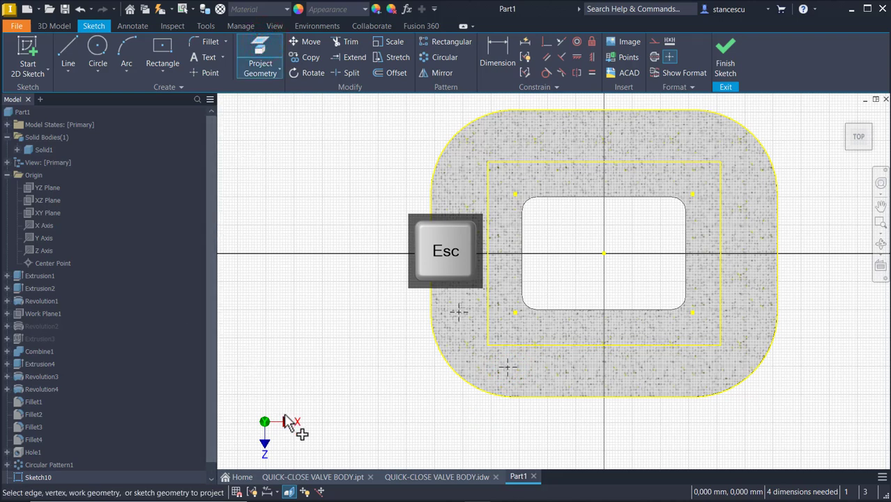
{"action": "left_click", "coordinate": [53, 224]}
{"action": "left_click", "coordinate": [46, 252]}
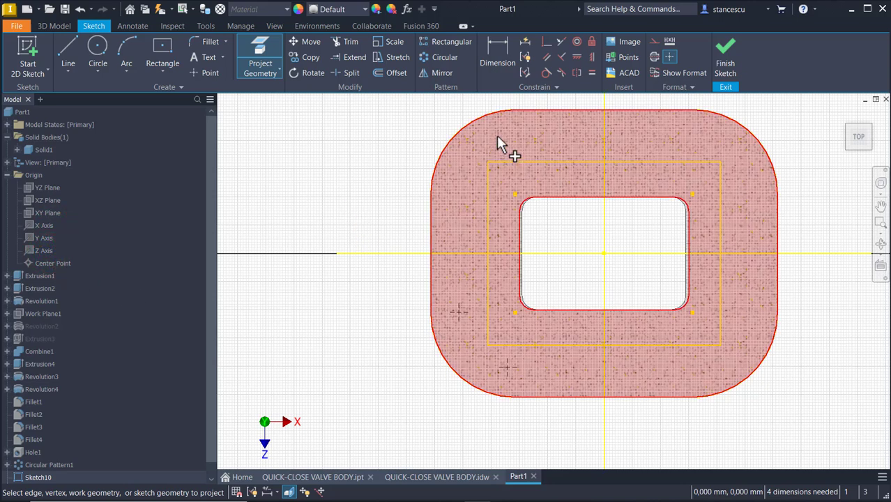
Mirror the two left-side hole-centre points across the horizontal axis.
{"action": "left_click", "coordinate": [441, 72]}
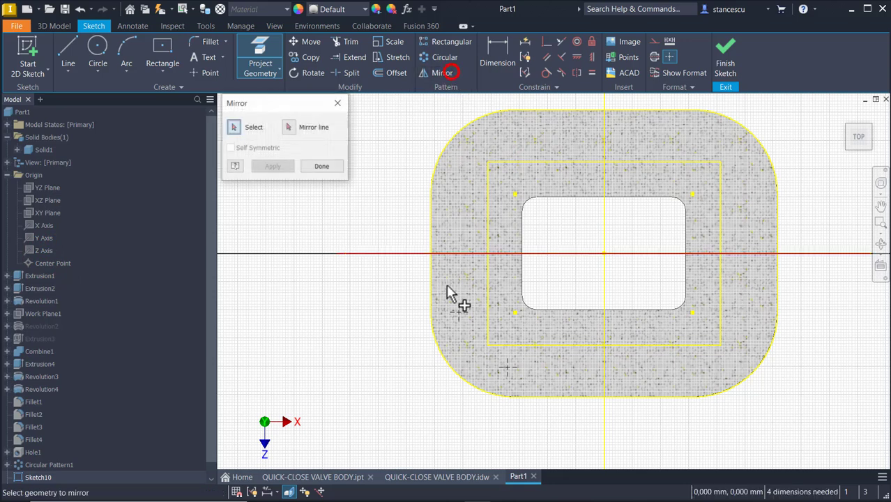
{"action": "left_click", "coordinate": [456, 313]}
{"action": "left_click", "coordinate": [506, 366]}
{"action": "left_click", "coordinate": [293, 128]}
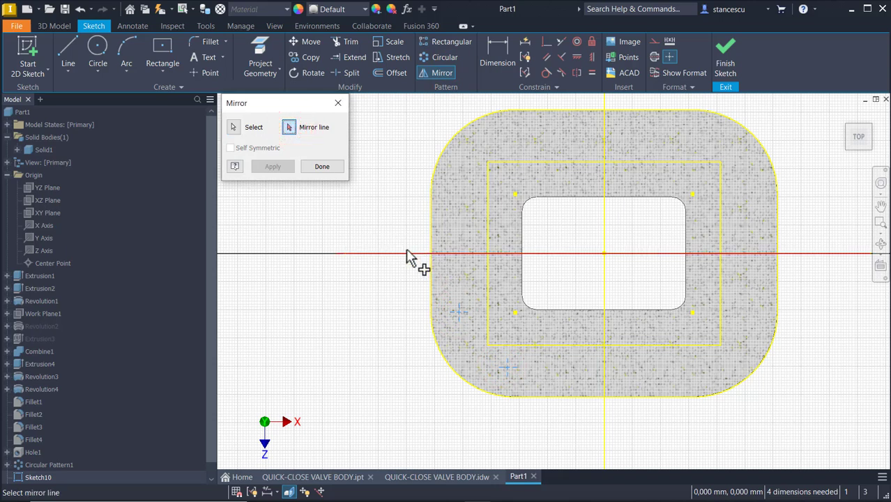
{"action": "left_click", "coordinate": [408, 253]}
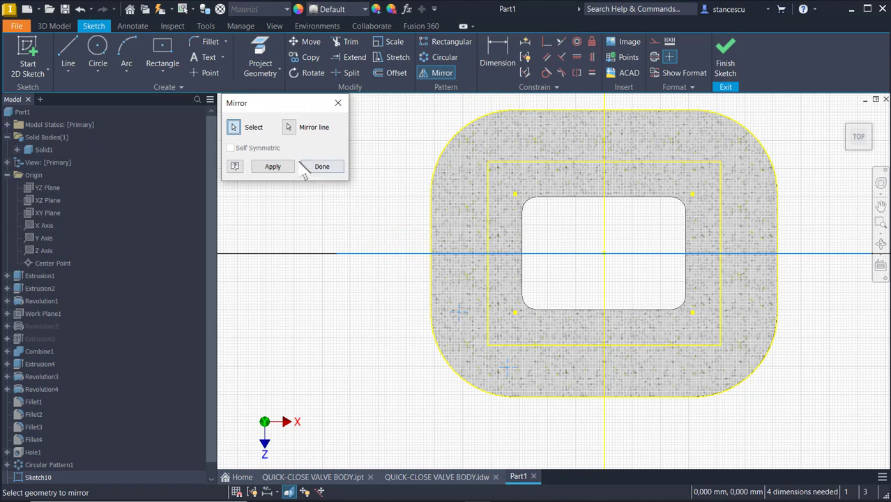
{"action": "left_click", "coordinate": [272, 168]}
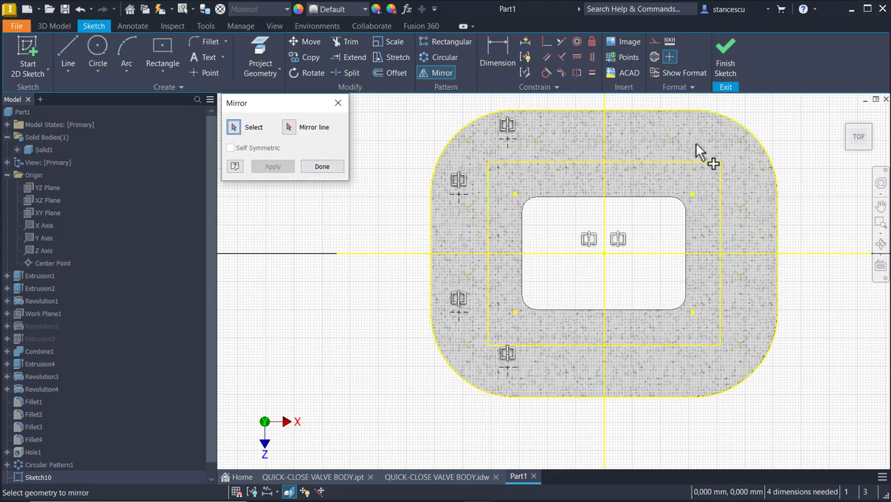
Mirror the four left-side points across the vertical axis onto the right side.
{"action": "left_click", "coordinate": [507, 139]}
{"action": "left_click", "coordinate": [455, 203]}
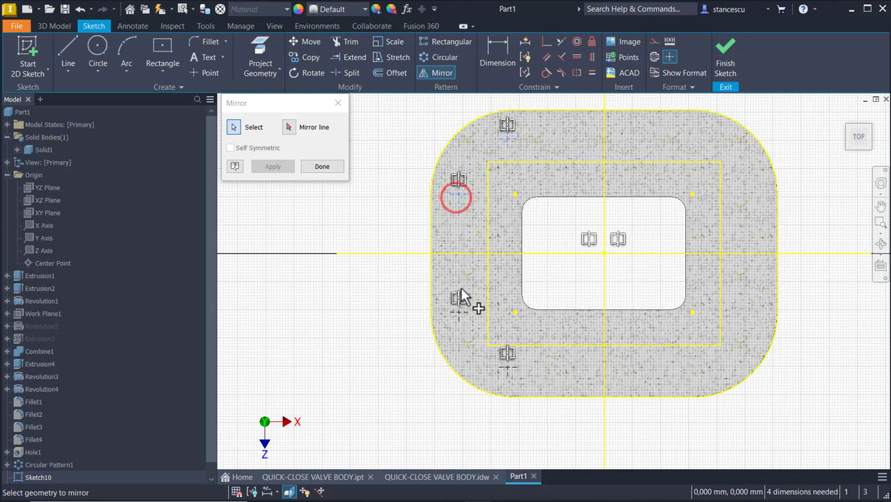
{"action": "left_click", "coordinate": [460, 319]}
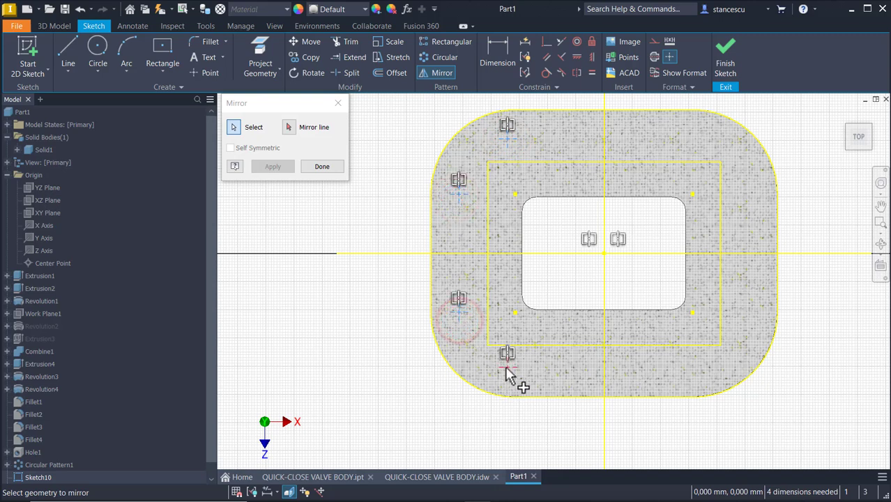
{"action": "left_click", "coordinate": [506, 368]}
{"action": "left_click", "coordinate": [289, 127]}
{"action": "left_click", "coordinate": [603, 141]}
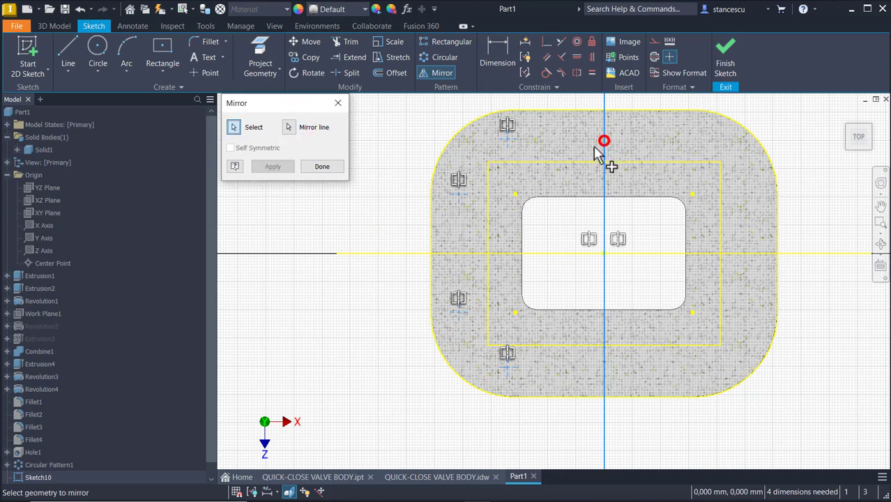
{"action": "left_click", "coordinate": [270, 167]}
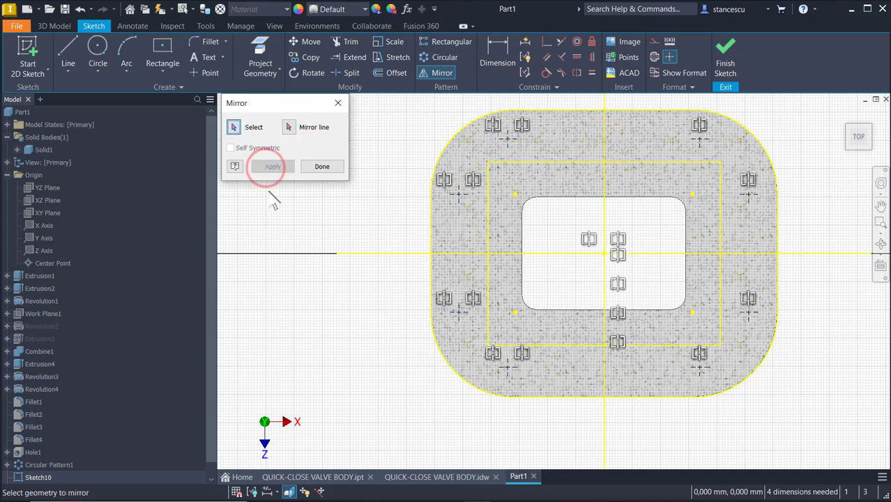
{"action": "left_click", "coordinate": [495, 47]}
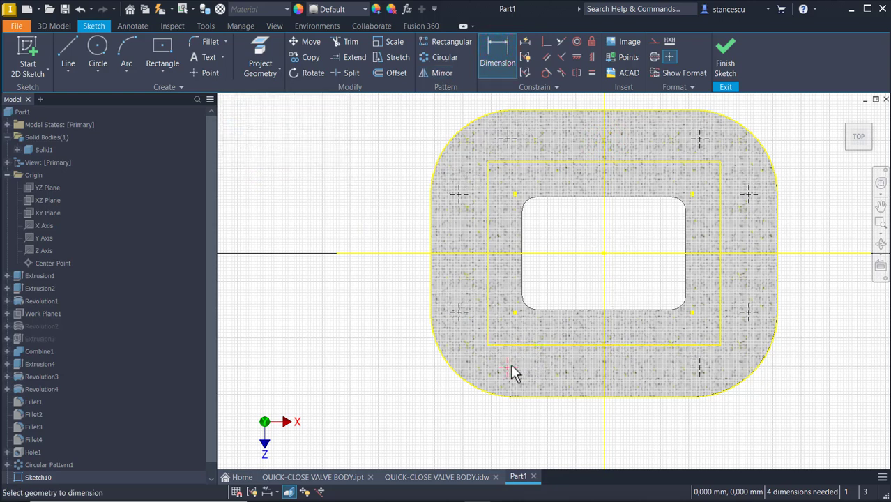
Add horizontal dimensions of 80 and 200 between the sketch points.
{"action": "left_click", "coordinate": [698, 367]}
{"action": "left_click", "coordinate": [628, 430]}
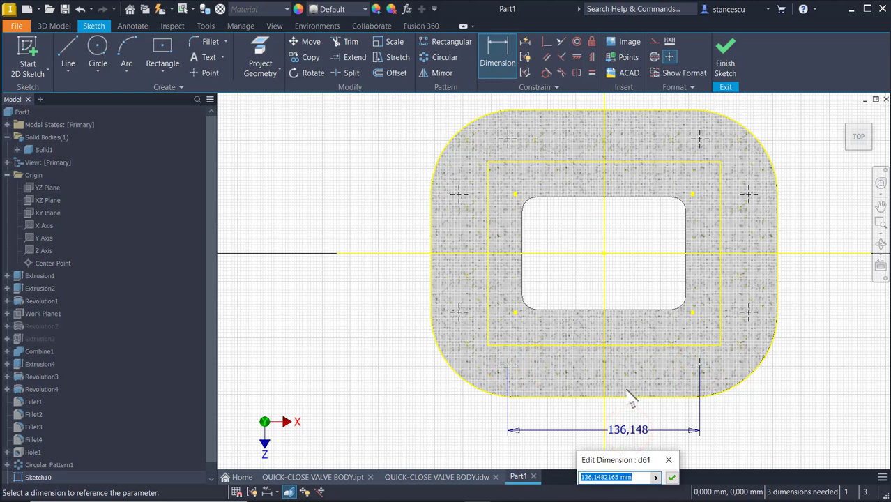
{"action": "key", "text": "Return"}
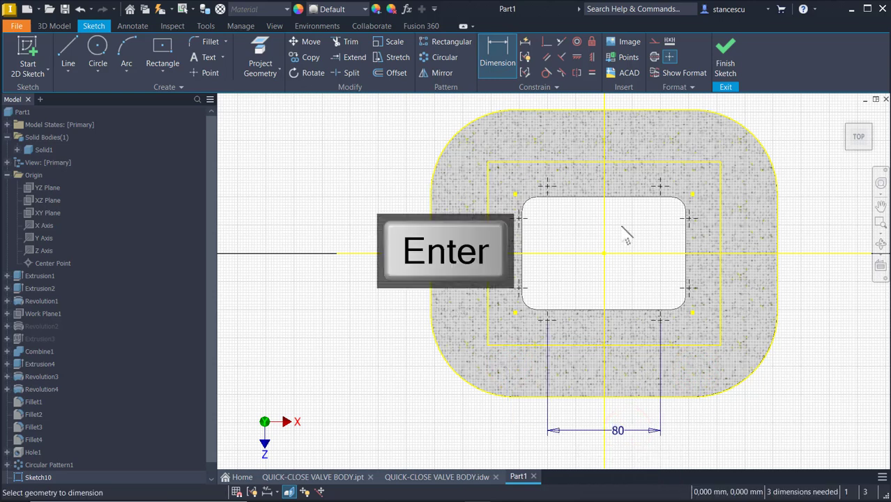
{"action": "left_click", "coordinate": [520, 286]}
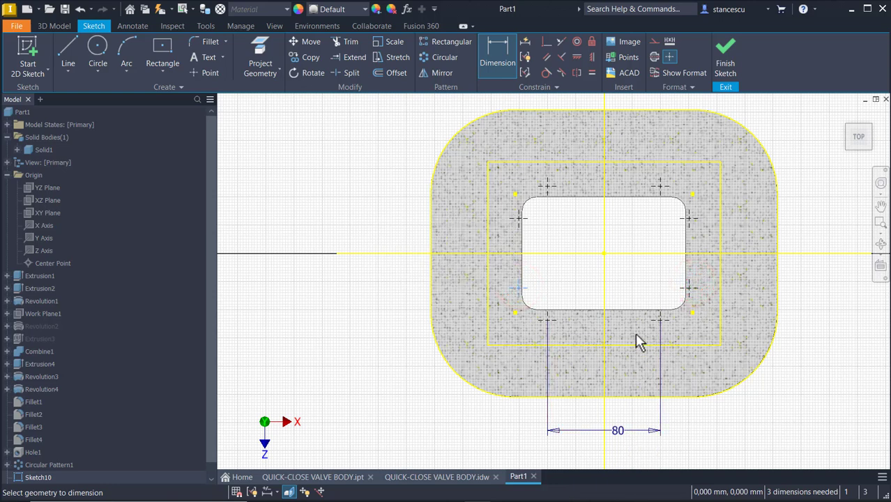
{"action": "left_click", "coordinate": [688, 289]}
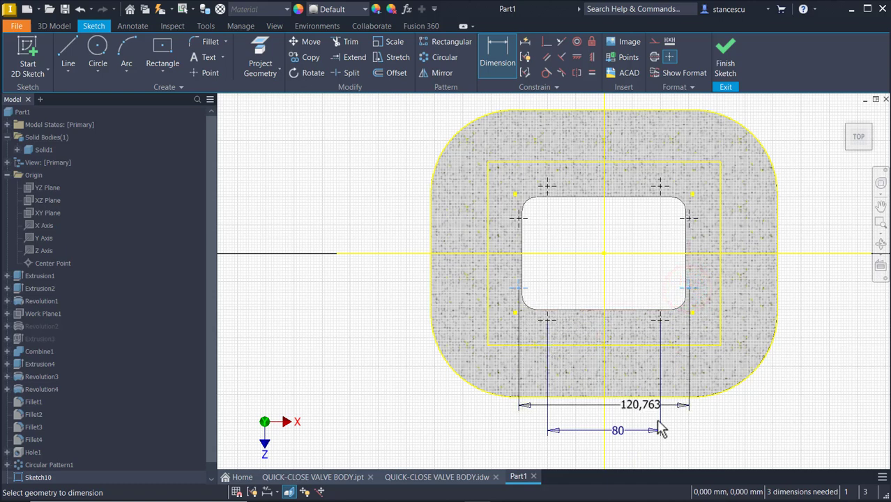
{"action": "left_click", "coordinate": [584, 459]}
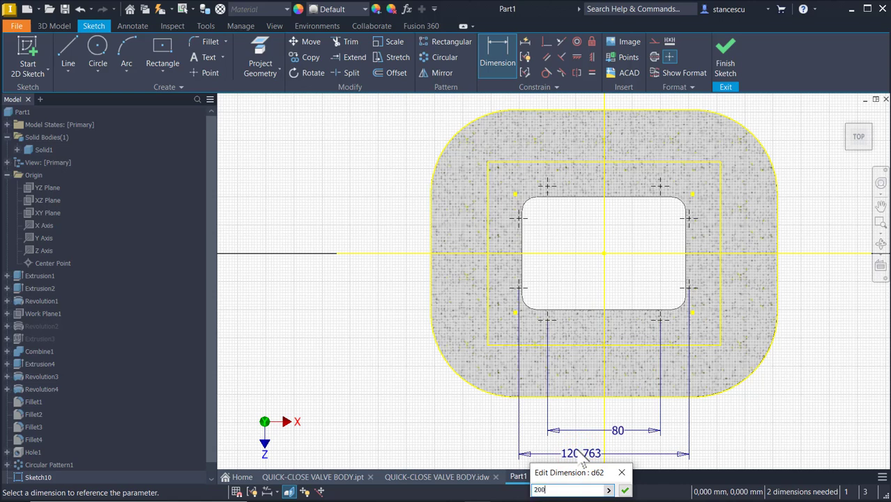
{"action": "key", "text": "Return"}
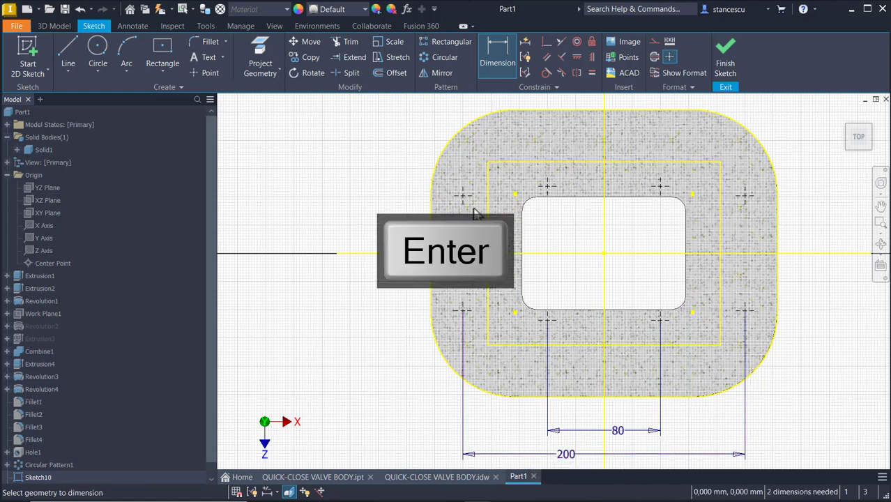
Add vertical dimensions of 40 and 160 between the sketch points.
{"action": "left_click", "coordinate": [463, 196]}
{"action": "left_click", "coordinate": [463, 311]}
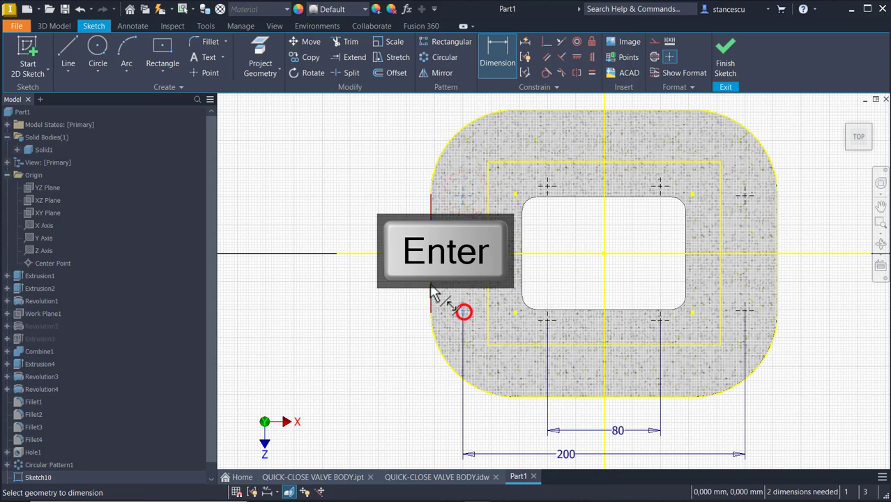
{"action": "left_click", "coordinate": [398, 282]}
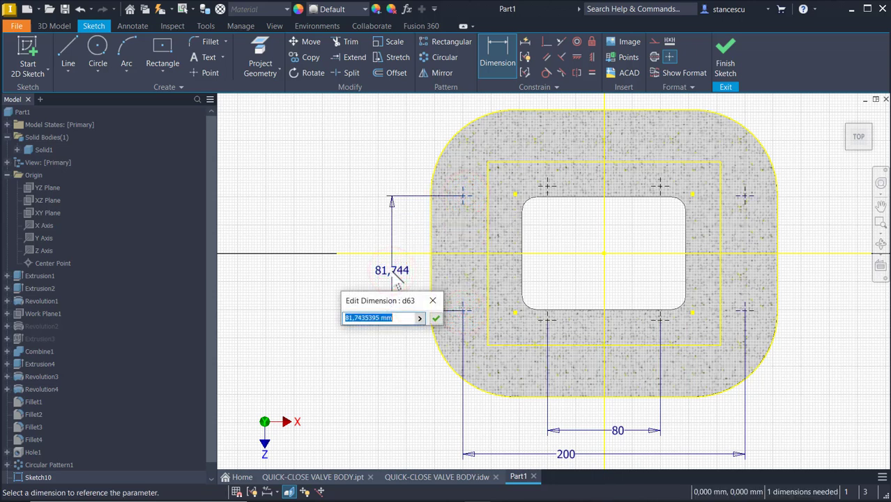
{"action": "type", "text": "40"}
{"action": "key", "text": "Return"}
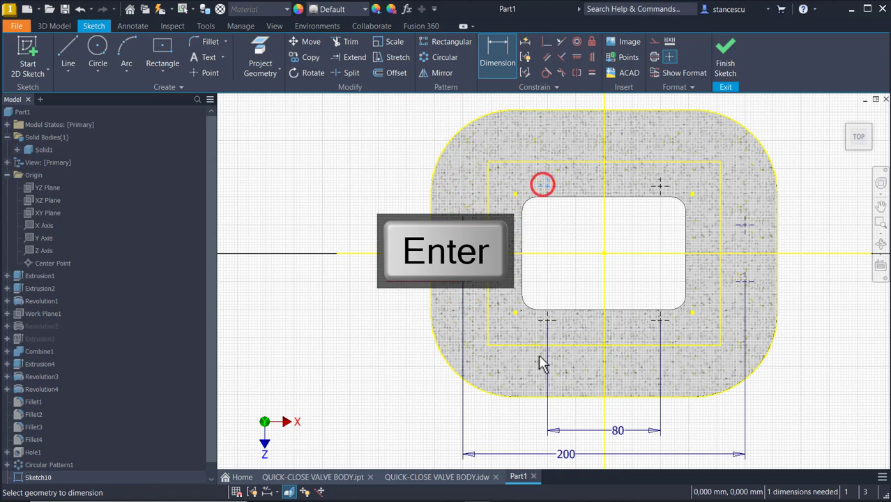
{"action": "left_click", "coordinate": [359, 291]}
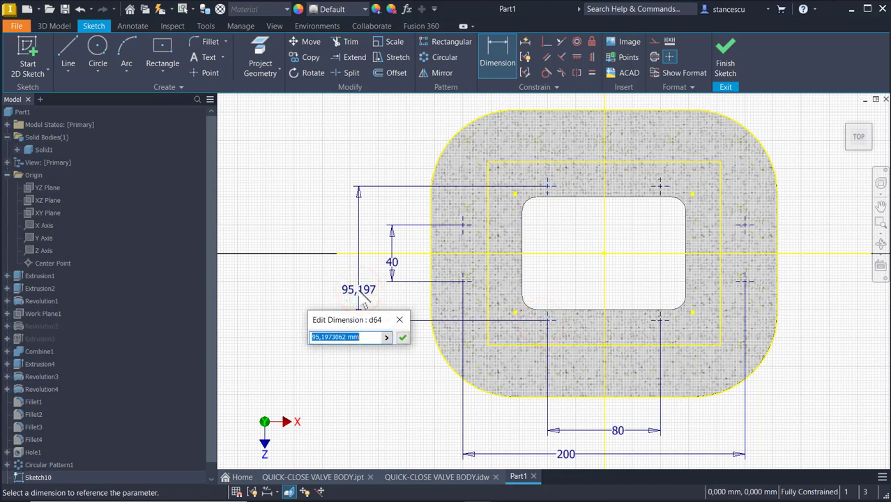
{"action": "type", "text": "160"}
{"action": "key", "text": "Return"}
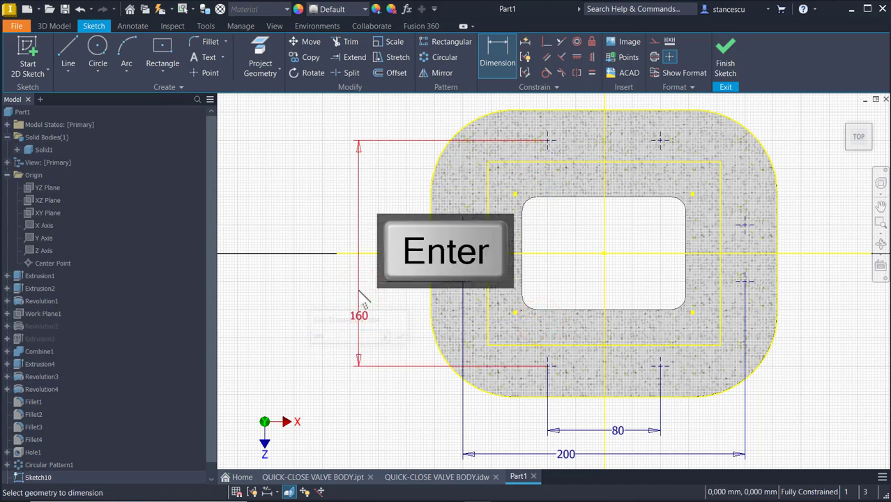
Finish Sketch10 and orbit to view the base plate from above.
{"action": "left_click", "coordinate": [728, 59]}
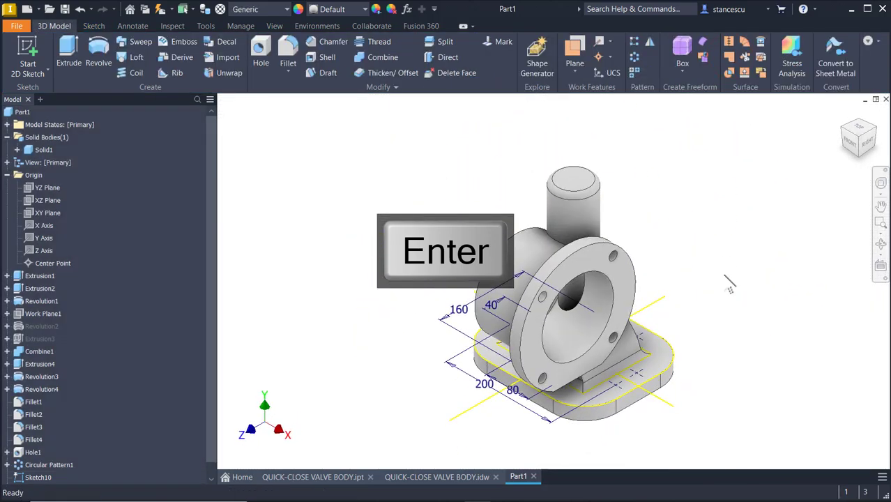
{"action": "scroll", "coordinate": [690, 384], "scroll_direction": "up", "scroll_amount": 6}
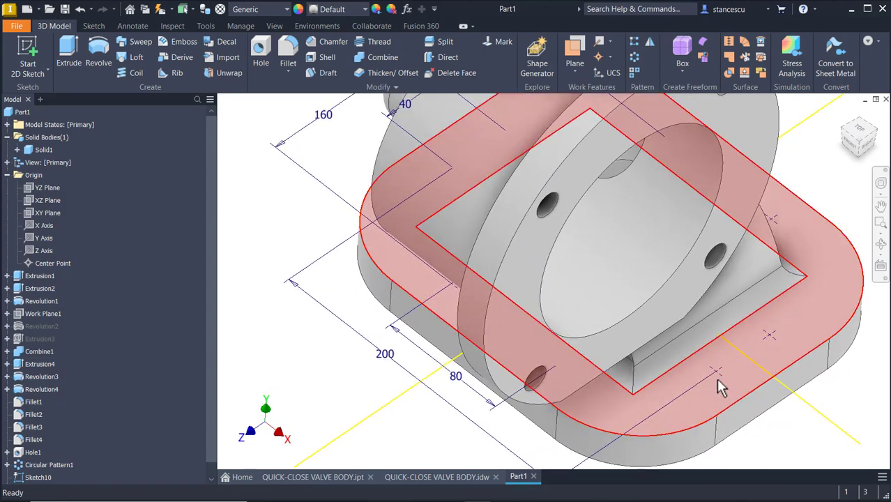
{"action": "scroll", "coordinate": [718, 385], "scroll_direction": "down", "scroll_amount": 6}
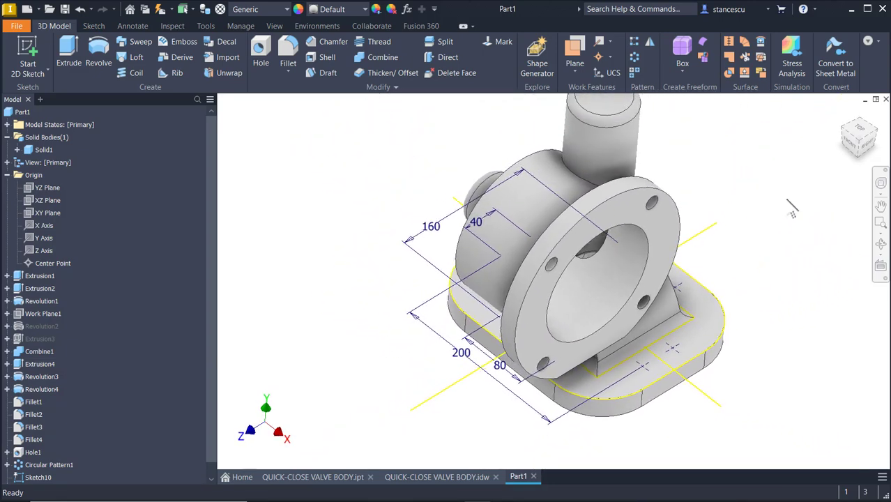
{"action": "scroll", "coordinate": [340, 213], "scroll_direction": "down", "scroll_amount": 2}
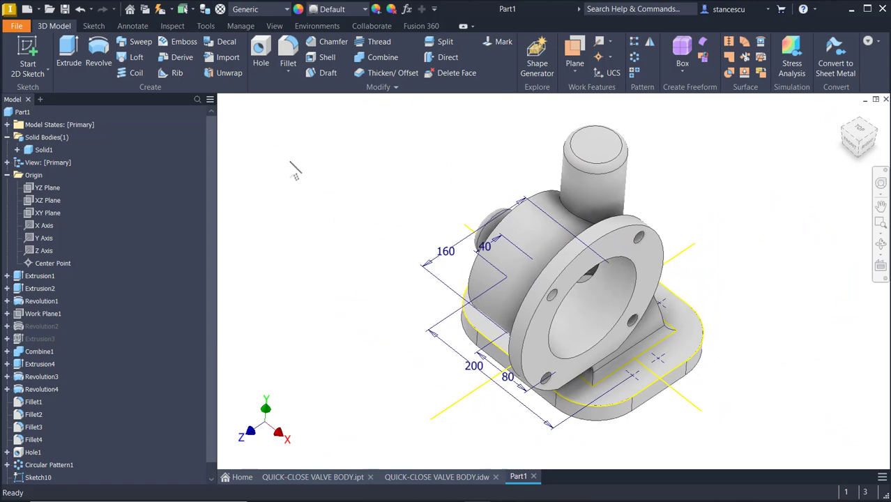
{"action": "middle_click_drag", "start_coordinate": [747, 376], "coordinate": [359, 139], "text": "shift"}
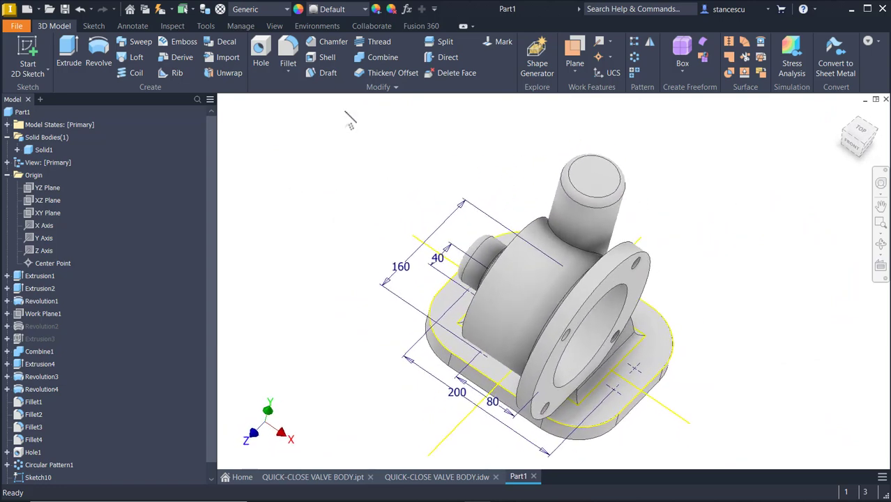
Create 16 mm through-all holes at the sketched points and return to the home view.
{"action": "left_click", "coordinate": [268, 50]}
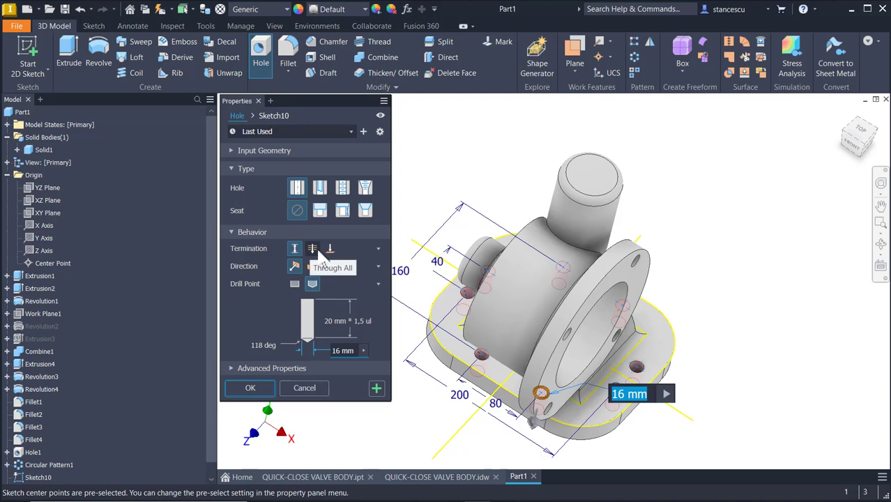
{"action": "left_click", "coordinate": [313, 249]}
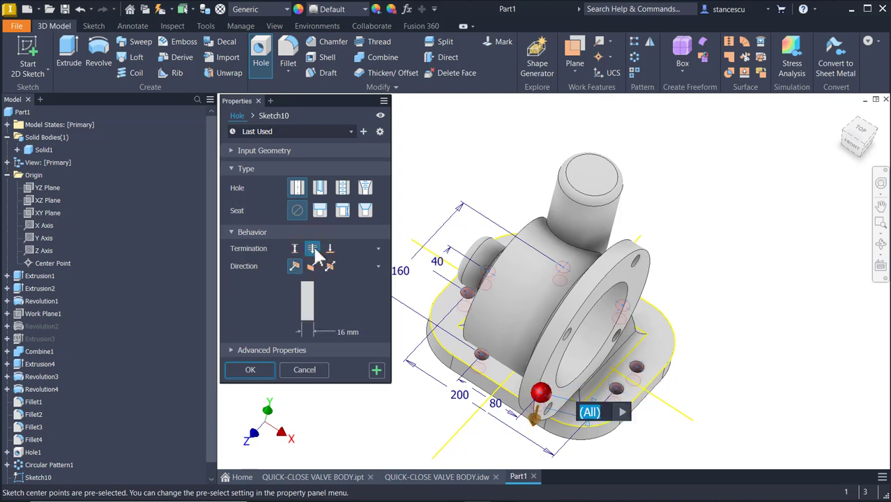
{"action": "middle_click_drag", "start_coordinate": [322, 350], "coordinate": [660, 209], "text": "shift"}
{"action": "middle_click_drag", "start_coordinate": [695, 367], "coordinate": [300, 376], "text": "shift"}
{"action": "left_click", "coordinate": [248, 370]}
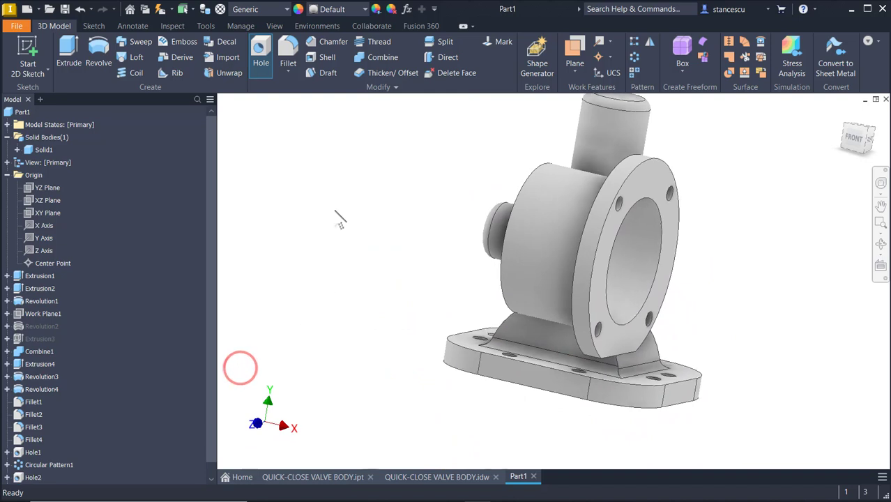
{"action": "key", "text": "F6"}
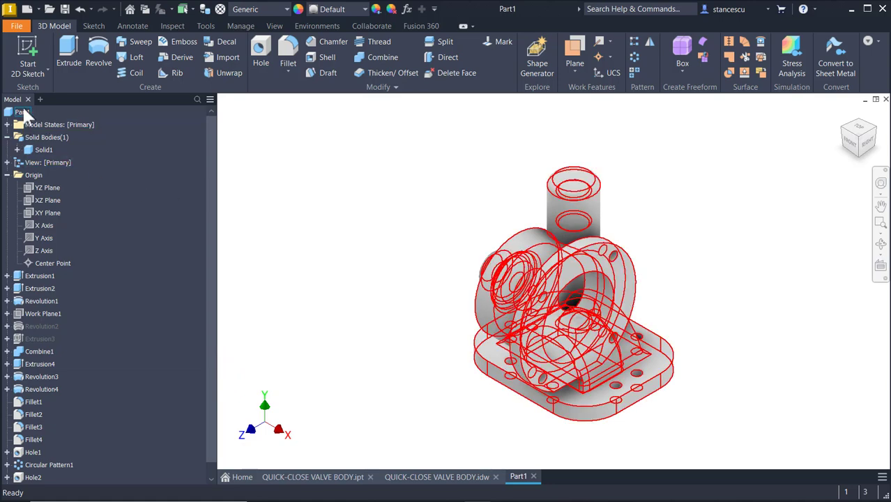
Copy the 3033777,671 mm^3 volume from Part1's iProperties Physical tab and close the dialog.
{"action": "right_click", "coordinate": [25, 114]}
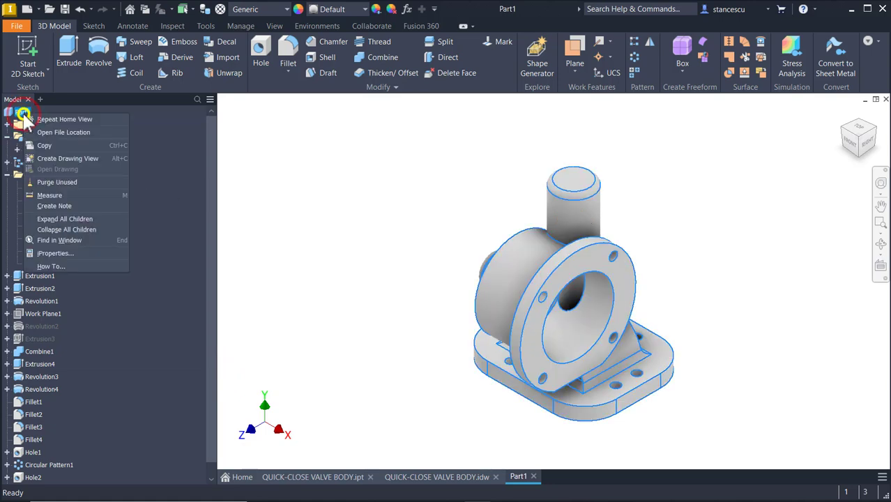
{"action": "left_click", "coordinate": [68, 253]}
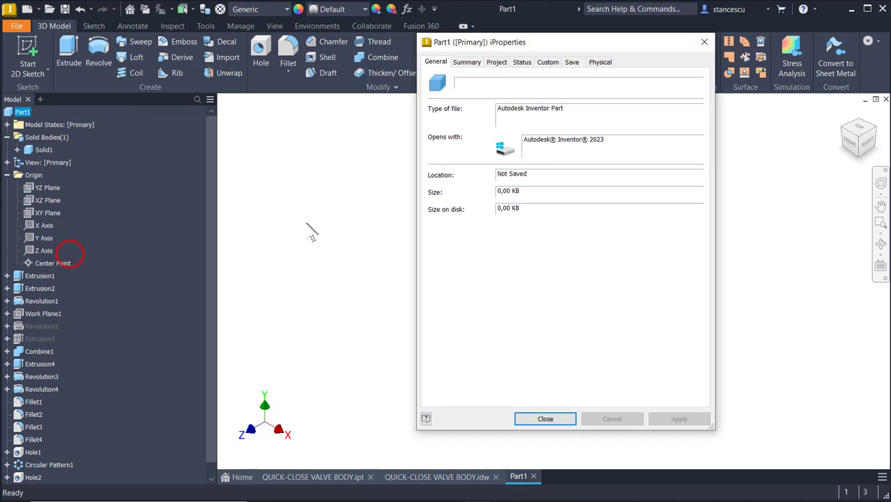
{"action": "left_click", "coordinate": [602, 61]}
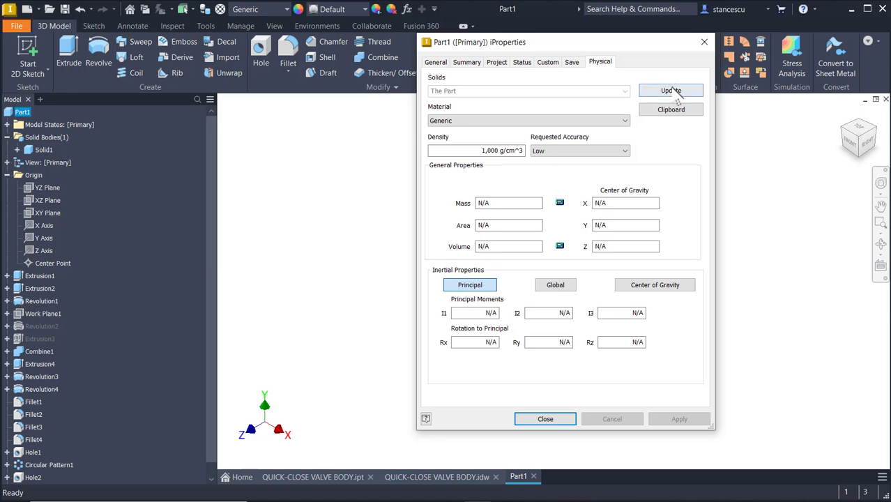
{"action": "left_click", "coordinate": [672, 91]}
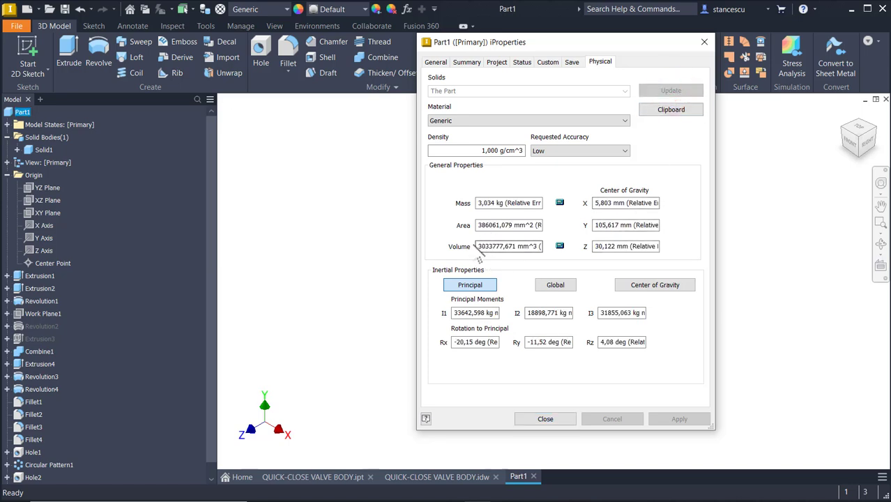
{"action": "left_click_drag", "start_coordinate": [478, 246], "coordinate": [538, 240]}
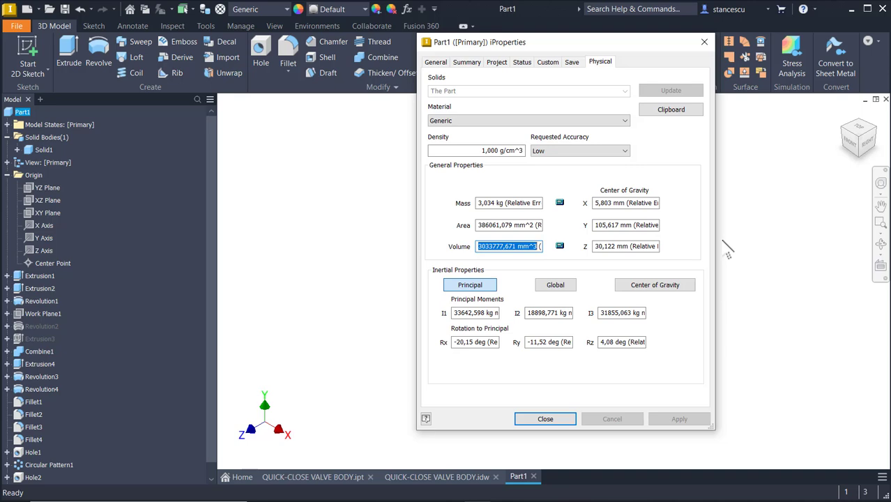
{"action": "key", "text": "ctrl+c"}
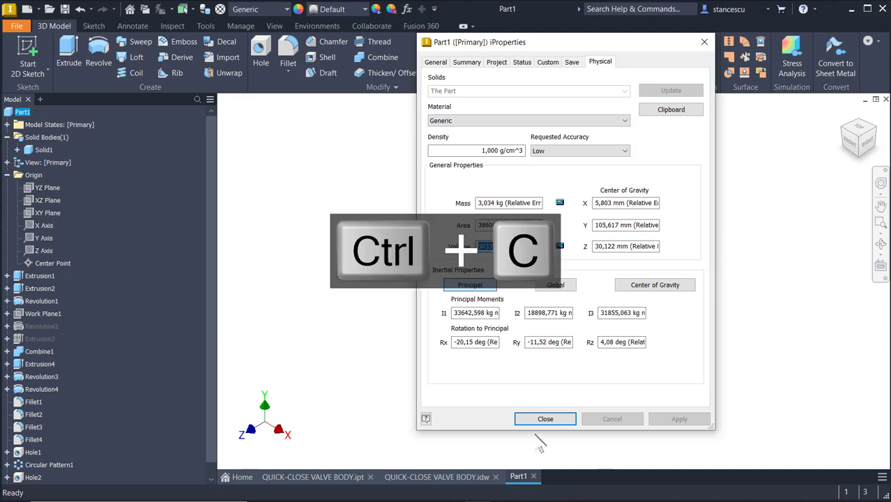
{"action": "left_click", "coordinate": [543, 417]}
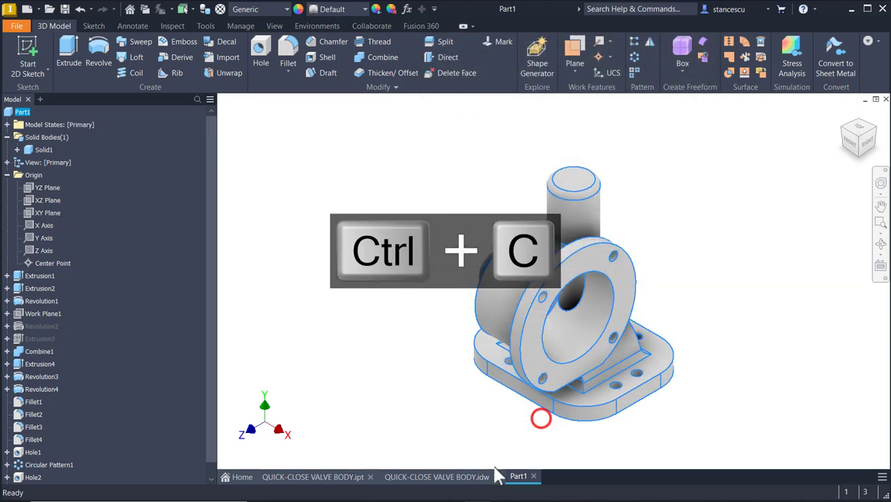
Paste 3033777,671 mm^3 as a new second line in the drawing's Volume note.
{"action": "left_click", "coordinate": [438, 478]}
{"action": "middle_click_drag", "start_coordinate": [706, 315], "coordinate": [487, 303]}
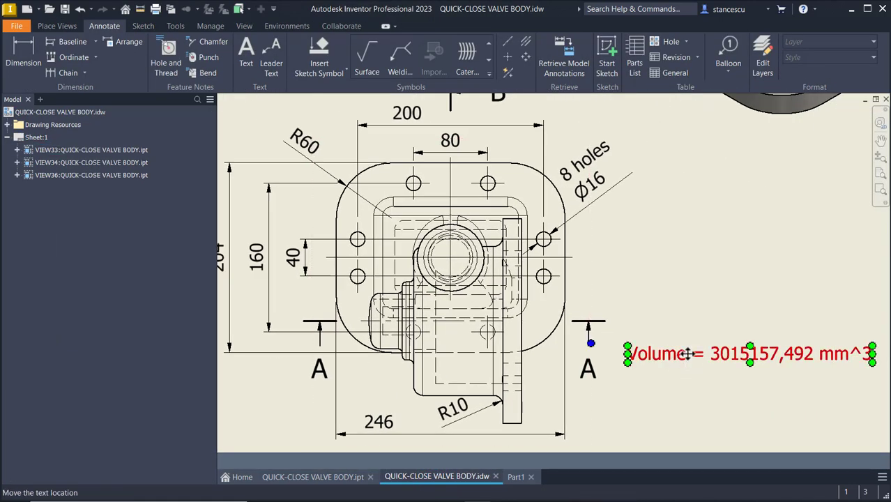
{"action": "left_click", "coordinate": [686, 354]}
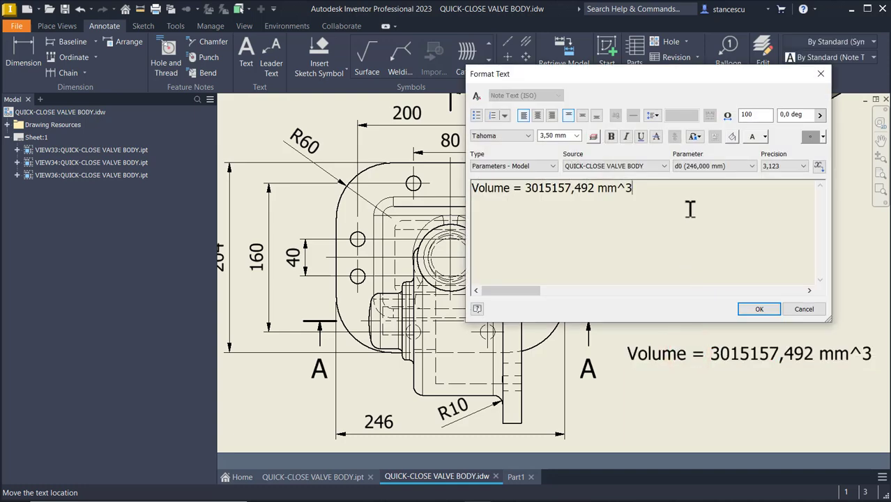
{"action": "key", "text": "Return"}
{"action": "key", "text": "ctrl+v"}
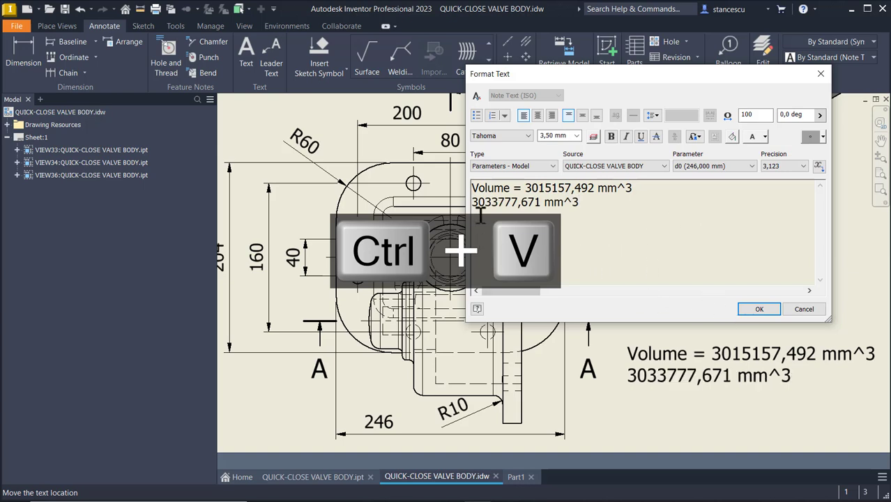
{"action": "key", "text": "Home"}
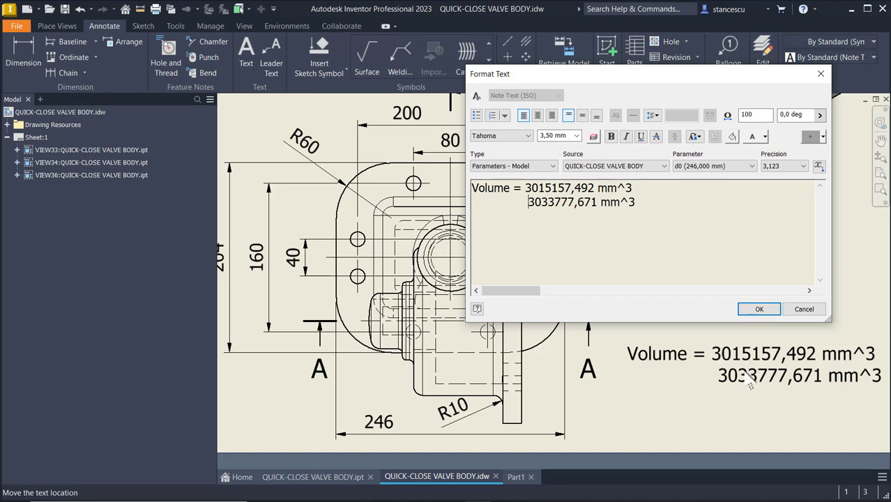
{"action": "left_click", "coordinate": [754, 308]}
Deselect the note and switch back to the Part1 model.
{"action": "left_click", "coordinate": [763, 232]}
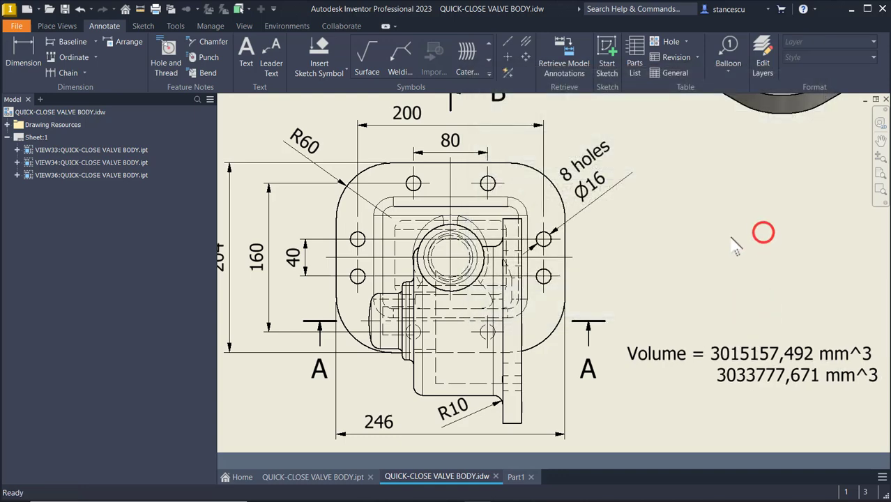
{"action": "scroll", "coordinate": [720, 227], "scroll_direction": "up", "scroll_amount": 1}
{"action": "left_click", "coordinate": [719, 229]}
{"action": "scroll", "coordinate": [719, 230], "scroll_direction": "down", "scroll_amount": 1}
{"action": "scroll", "coordinate": [722, 237], "scroll_direction": "up", "scroll_amount": 1}
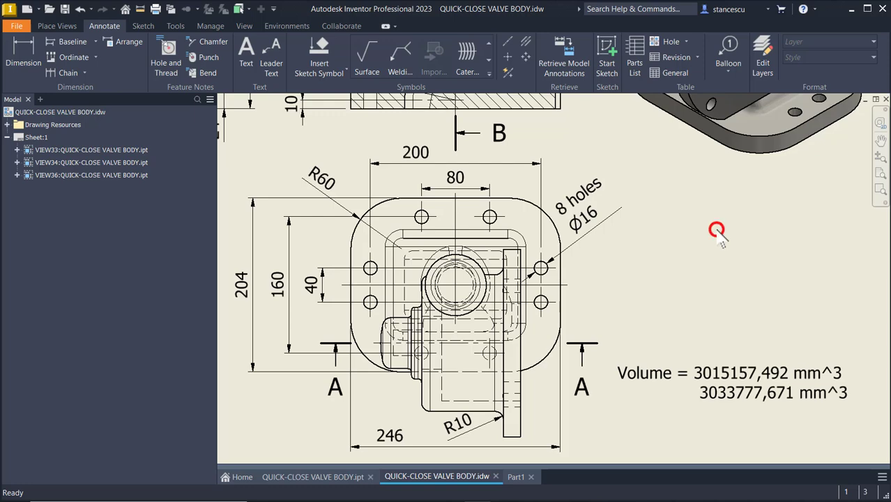
{"action": "key", "text": "ctrl+Tab"}
{"action": "left_click", "coordinate": [474, 145]}
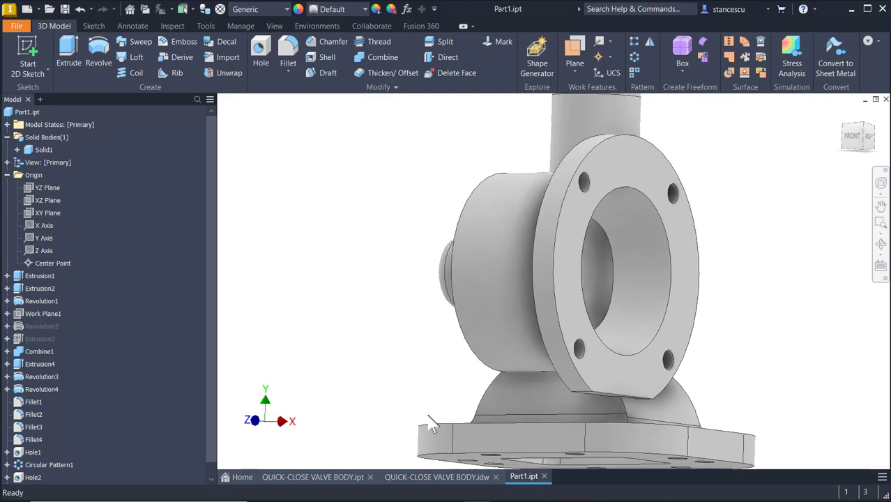
Round the 11 edges where the valve body meets the base plate with a 10 mm fillet.
{"action": "left_click", "coordinate": [495, 336]}
{"action": "left_click", "coordinate": [506, 327]}
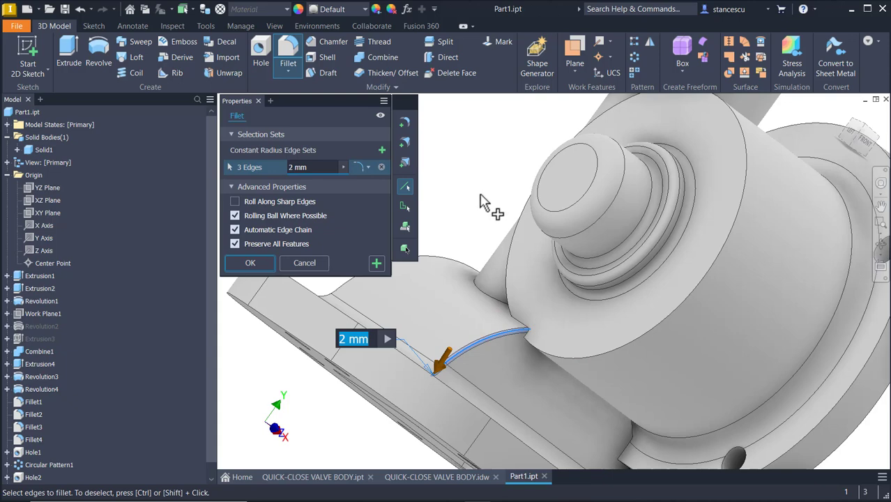
{"action": "type", "text": "10"}
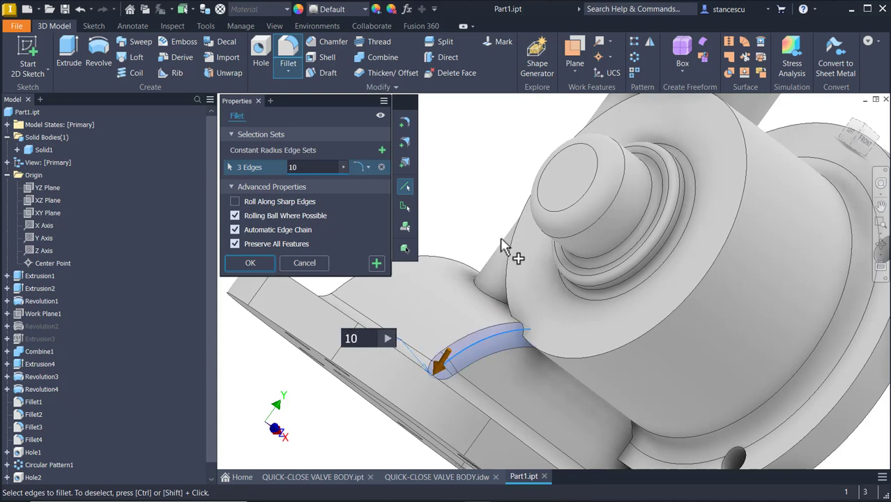
{"action": "middle_click_drag", "start_coordinate": [506, 385], "coordinate": [135, 279], "text": "shift"}
{"action": "left_click", "coordinate": [656, 416]}
{"action": "left_click", "coordinate": [740, 458]}
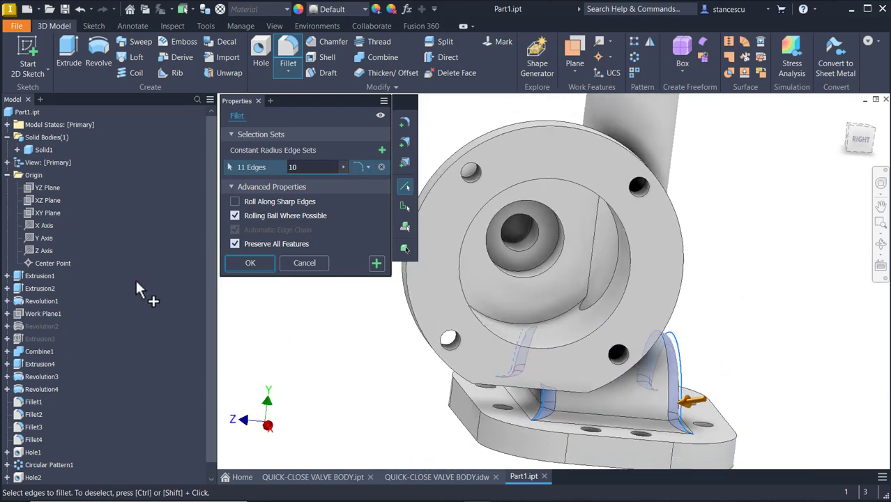
{"action": "left_click", "coordinate": [251, 264]}
{"action": "middle_click_drag", "start_coordinate": [273, 330], "coordinate": [298, 296], "text": "shift"}
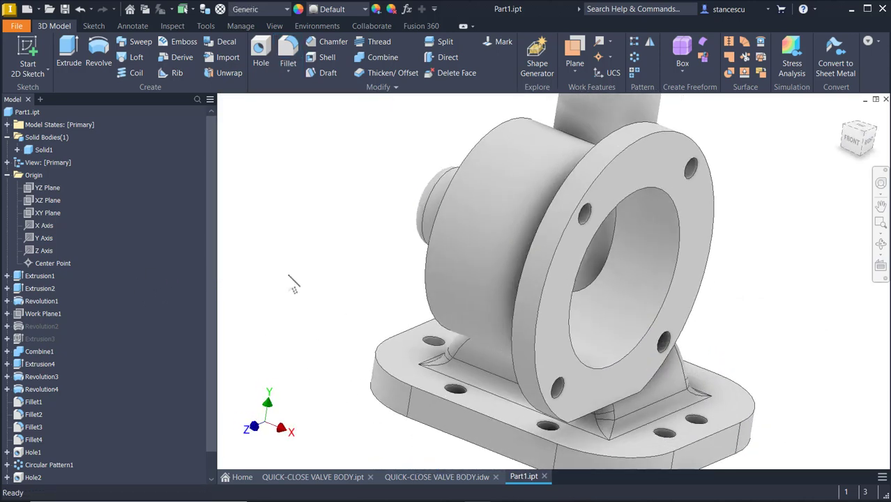
Recalculate Part1's physical properties after the fillet and copy the 3027939,605 mm^3 volume.
{"action": "key", "text": "F6"}
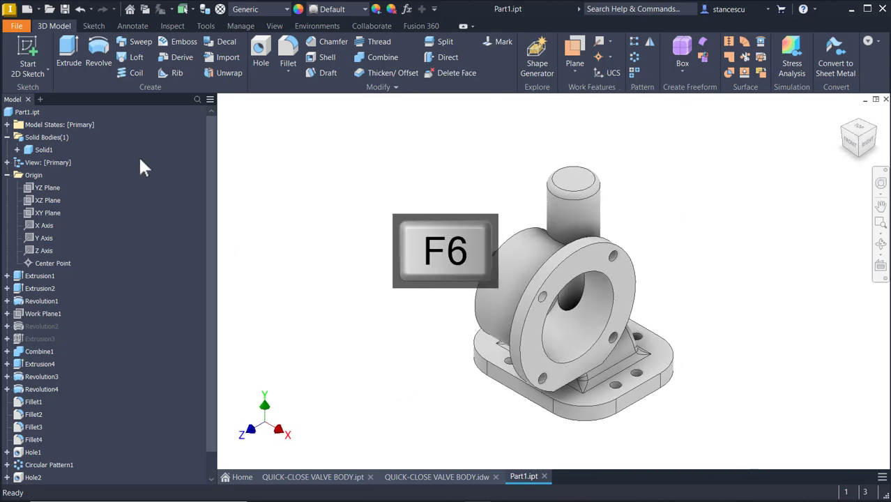
{"action": "left_click", "coordinate": [33, 113]}
{"action": "right_click", "coordinate": [33, 112]}
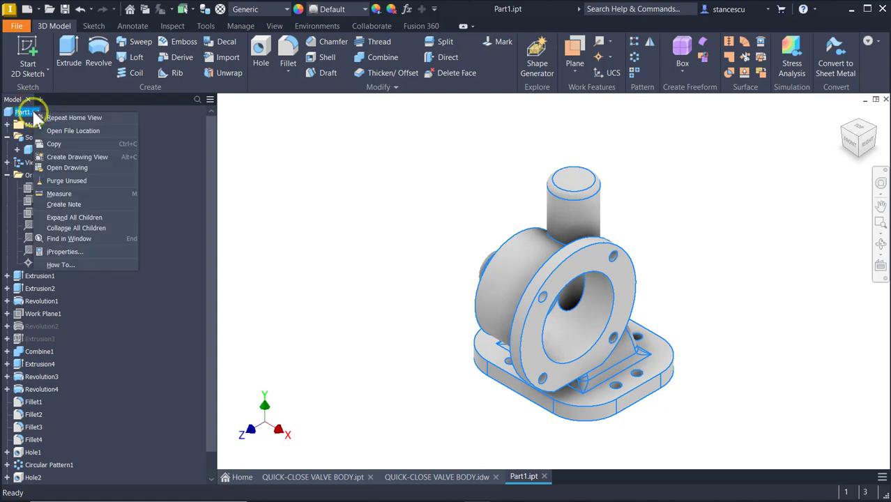
{"action": "left_click", "coordinate": [73, 257]}
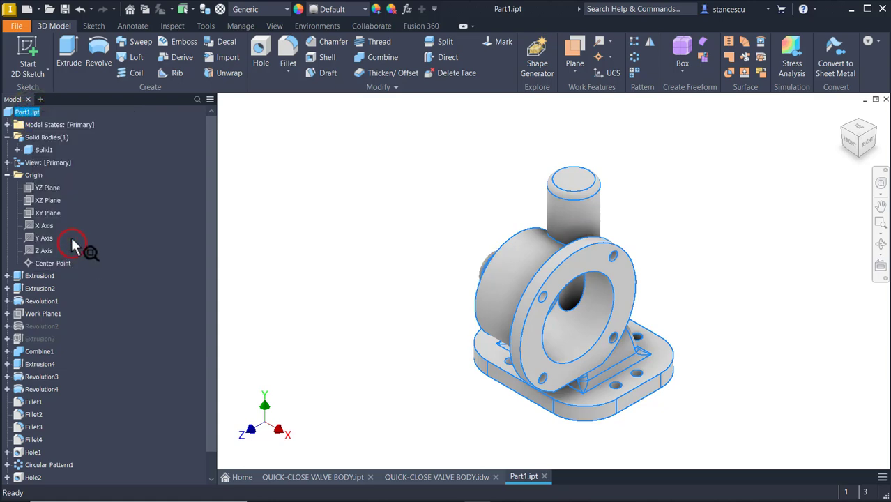
{"action": "right_click", "coordinate": [31, 110]}
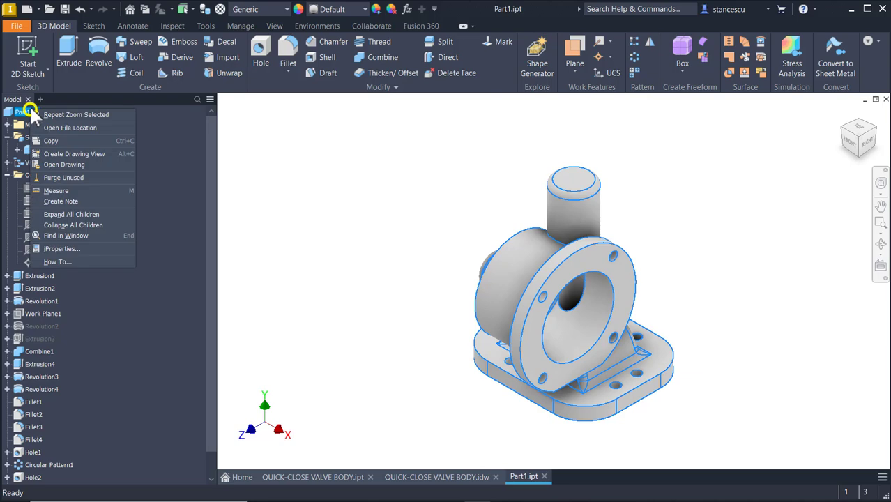
{"action": "left_click", "coordinate": [67, 250]}
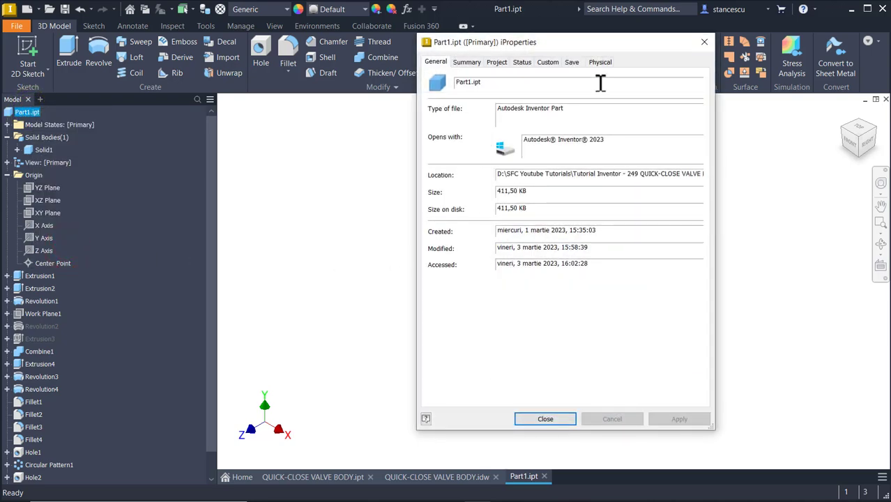
{"action": "left_click", "coordinate": [601, 62]}
{"action": "left_click", "coordinate": [671, 90]}
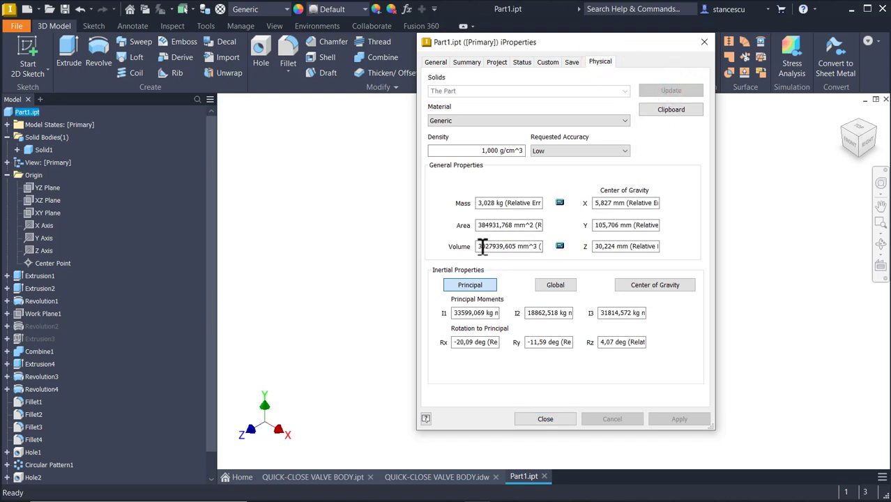
{"action": "left_click_drag", "start_coordinate": [478, 246], "coordinate": [539, 256]}
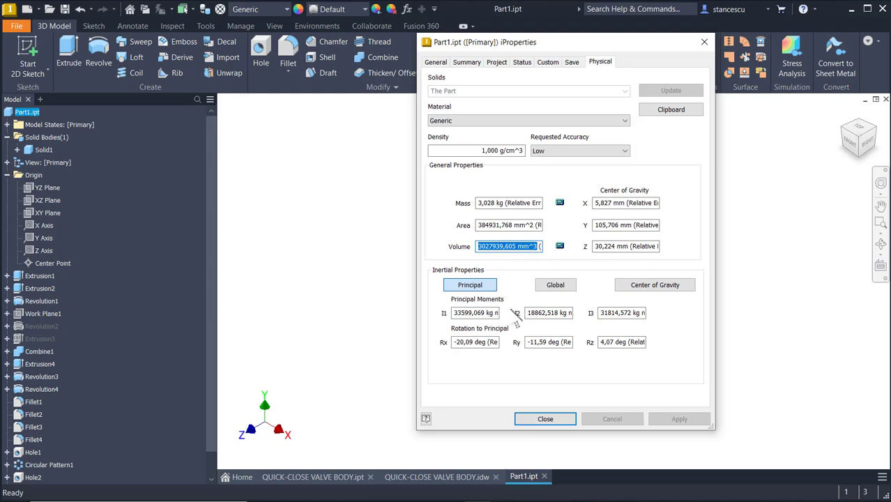
{"action": "key", "text": "ctrl+c"}
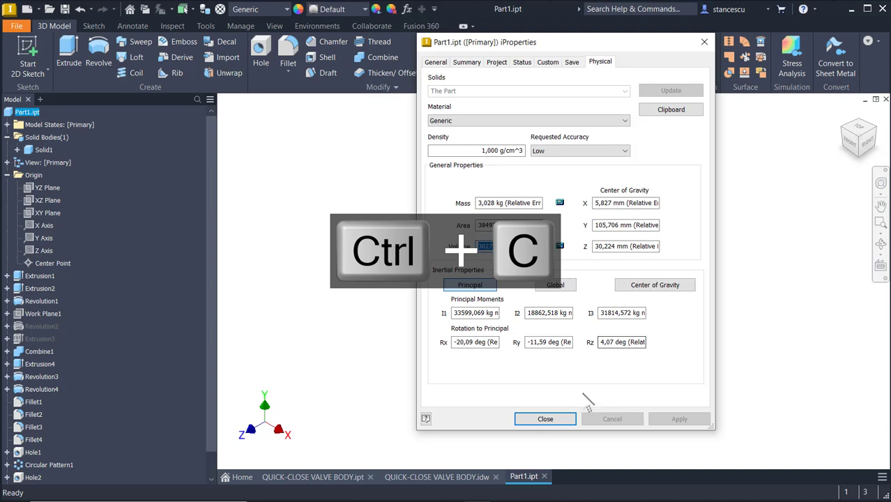
{"action": "left_click", "coordinate": [545, 419]}
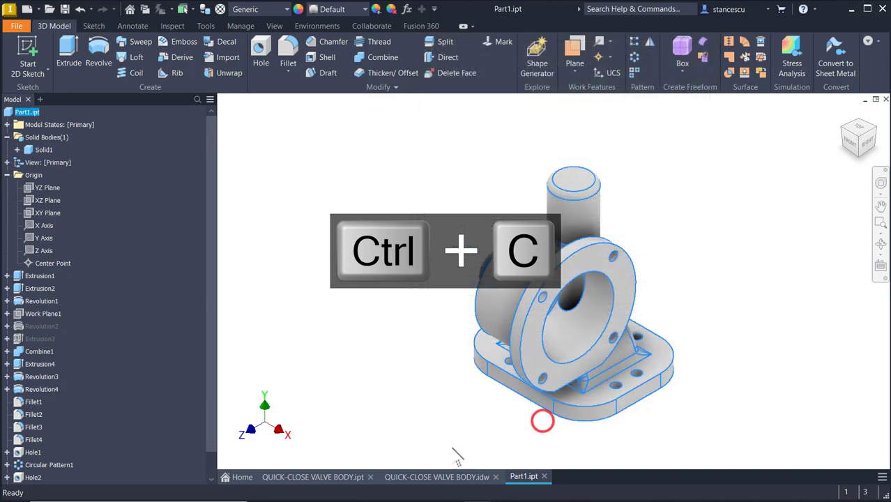
Replace the note's second line, 3033777,671 mm^3, with 3027939,605 mm^3.
{"action": "left_click", "coordinate": [417, 476]}
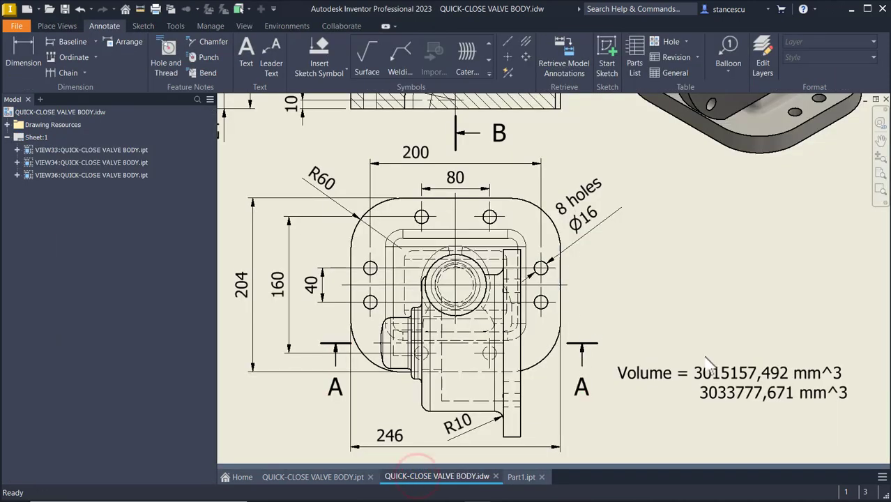
{"action": "left_click", "coordinate": [721, 395]}
{"action": "double_click", "coordinate": [721, 395]}
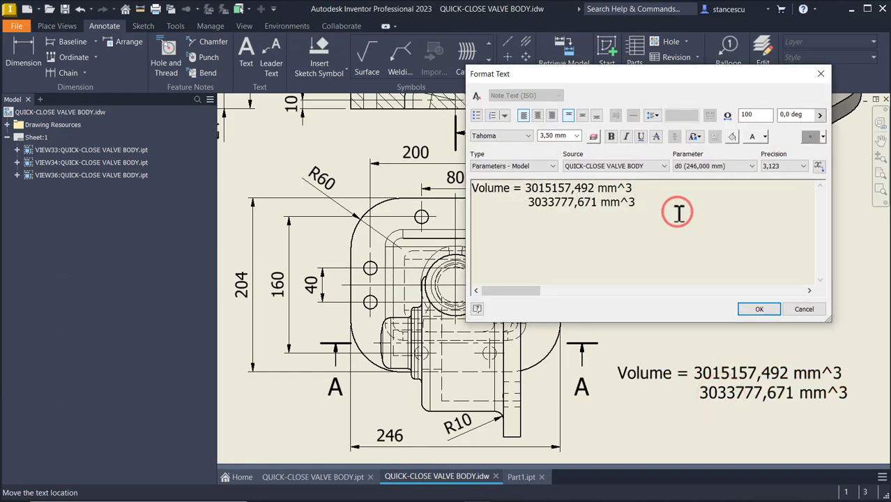
{"action": "key", "text": "Return"}
{"action": "key", "text": "ctrl+v"}
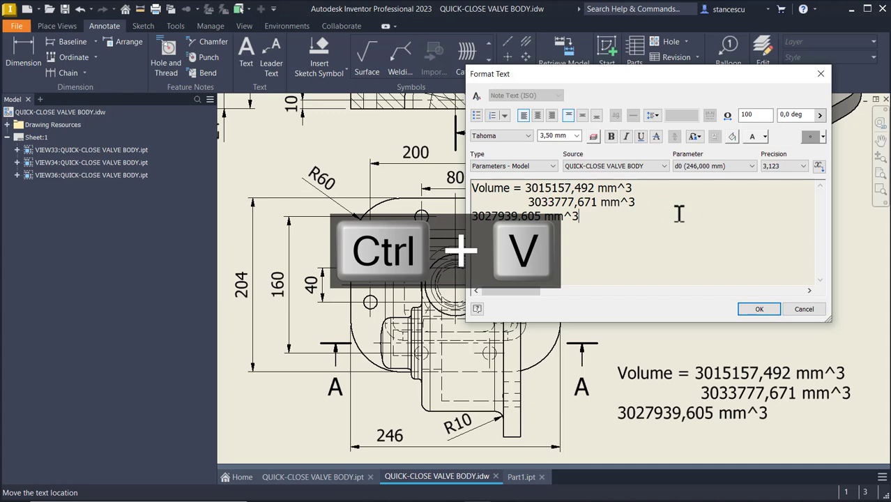
{"action": "left_click", "coordinate": [524, 202]}
{"action": "key", "text": "Home"}
{"action": "key", "text": "shift+End"}
{"action": "key", "text": "Delete"}
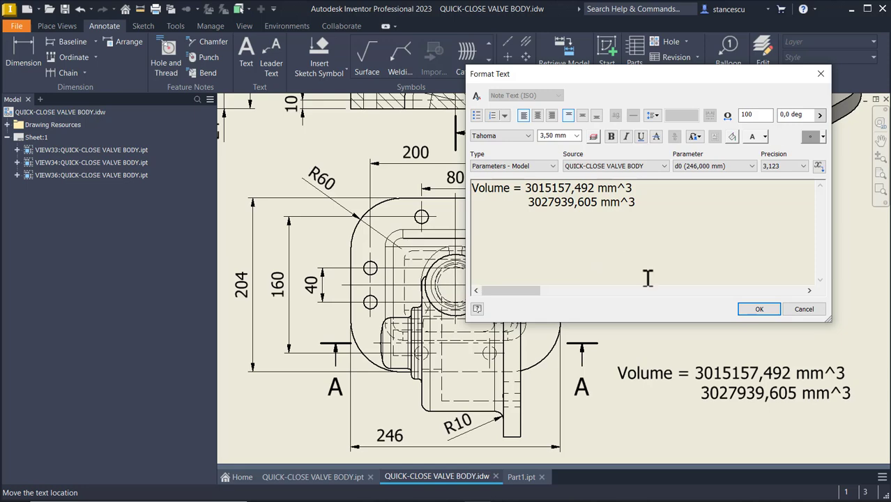
{"action": "left_click", "coordinate": [759, 309]}
{"action": "left_click", "coordinate": [769, 299]}
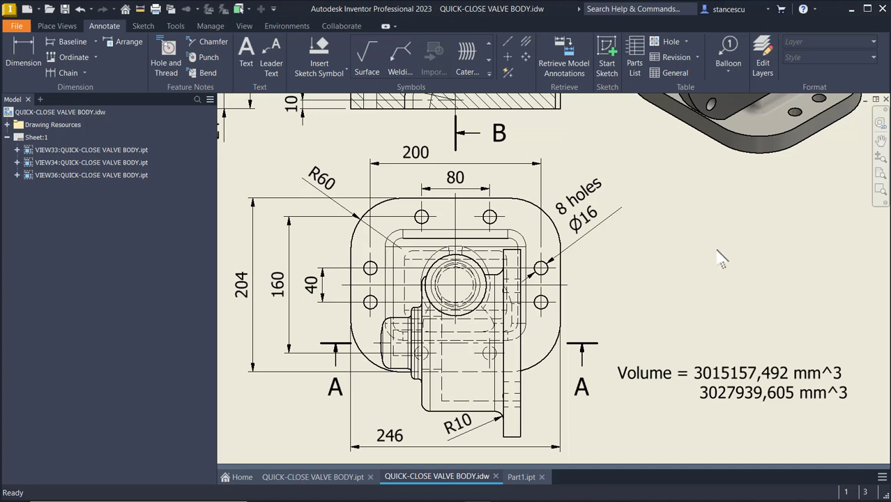
Round the top boss's outer circular edge on Part1 with a 10 mm fillet, then return to the Home view.
{"action": "left_click", "coordinate": [527, 481]}
{"action": "mouse_move", "coordinate": [704, 270]}
{"action": "middle_mouse_down", "text": "shift"}
{"action": "mouse_move", "coordinate": [713, 301]}
{"action": "mouse_move", "coordinate": [743, 311]}
{"action": "mouse_move", "coordinate": [600, 196]}
{"action": "middle_mouse_up", "text": "shift"}
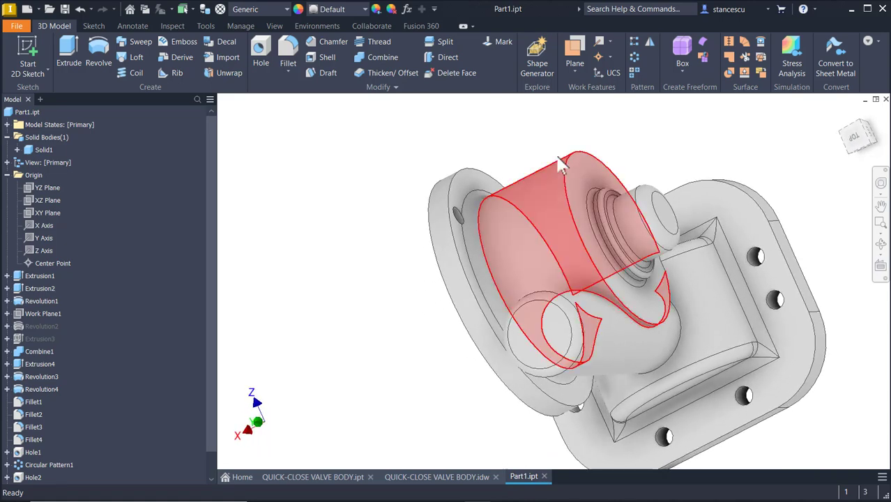
{"action": "left_click", "coordinate": [568, 157]}
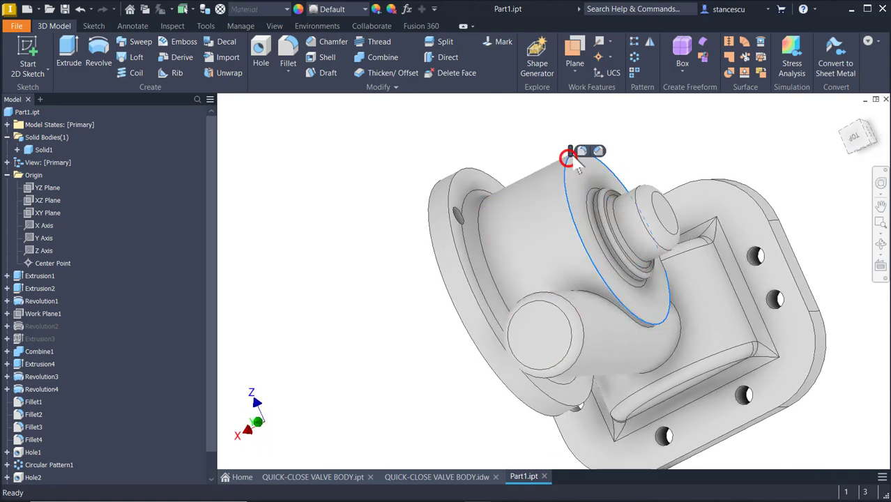
{"action": "left_click", "coordinate": [579, 150]}
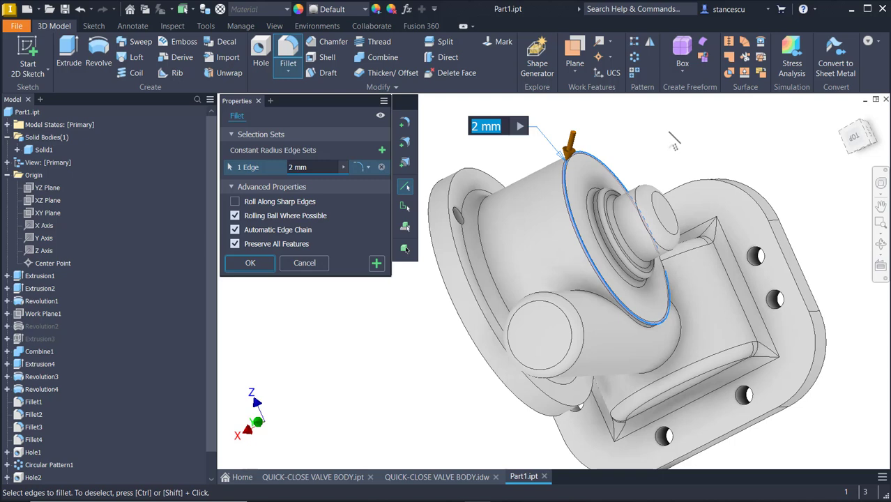
{"action": "type", "text": "10"}
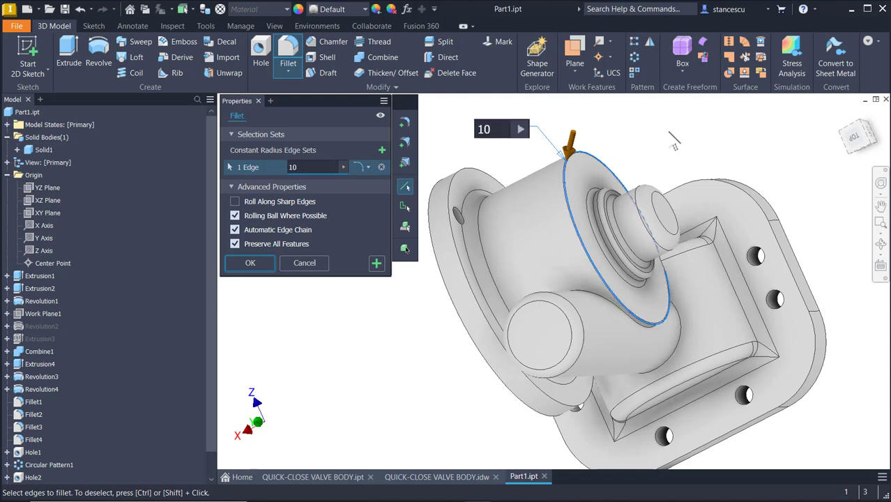
{"action": "left_click", "coordinate": [267, 264]}
{"action": "middle_click_drag", "start_coordinate": [279, 300], "coordinate": [286, 305], "text": "shift"}
{"action": "key", "text": "F6"}
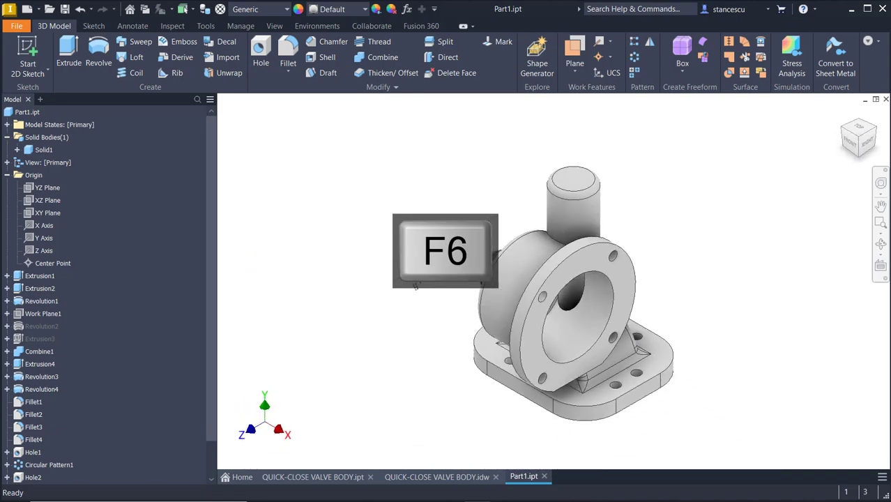
Update Part1.ipt's physical iProperties and copy the recalculated volume, 3018651,527 mm^3.
{"action": "left_click", "coordinate": [398, 254]}
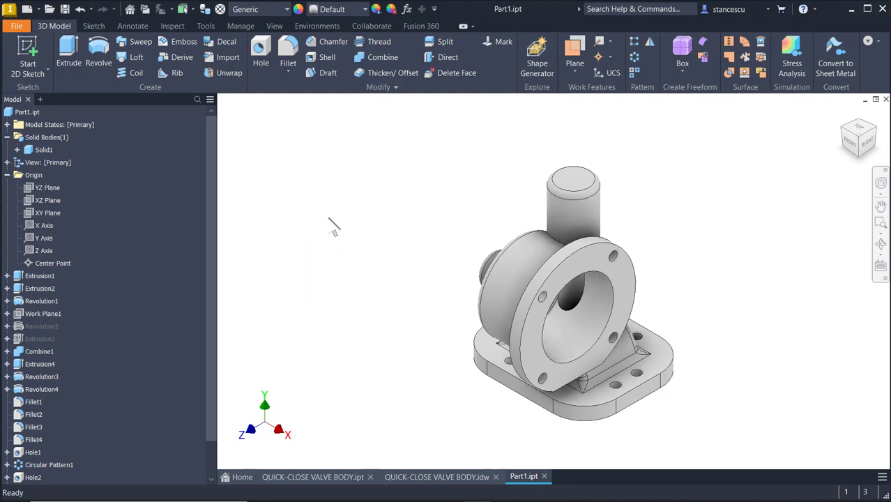
{"action": "left_click", "coordinate": [30, 113]}
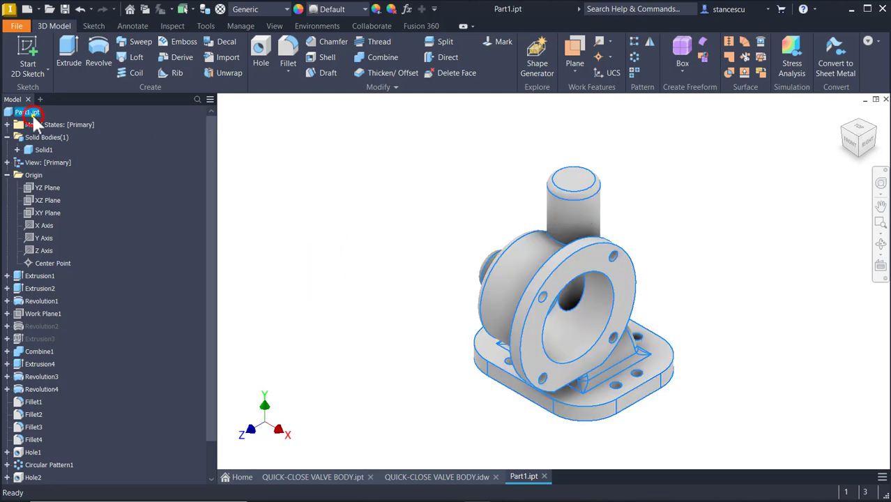
{"action": "right_click", "coordinate": [33, 115]}
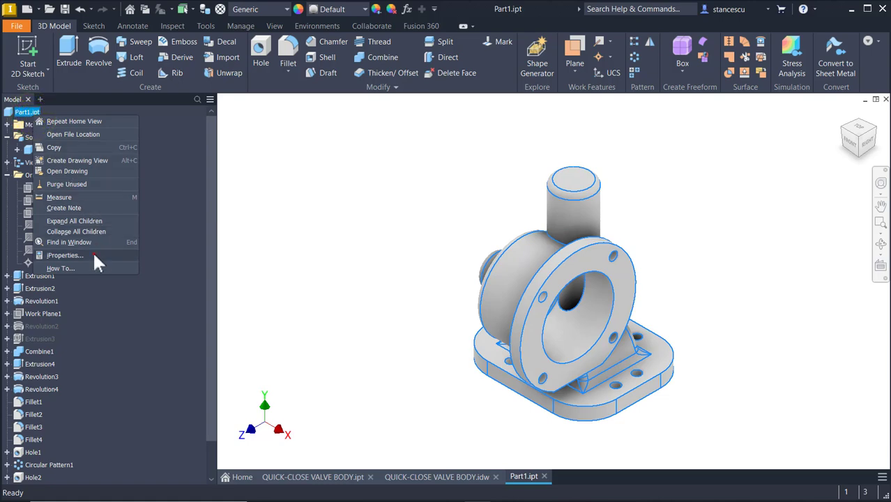
{"action": "left_click", "coordinate": [94, 256]}
{"action": "left_click", "coordinate": [601, 62]}
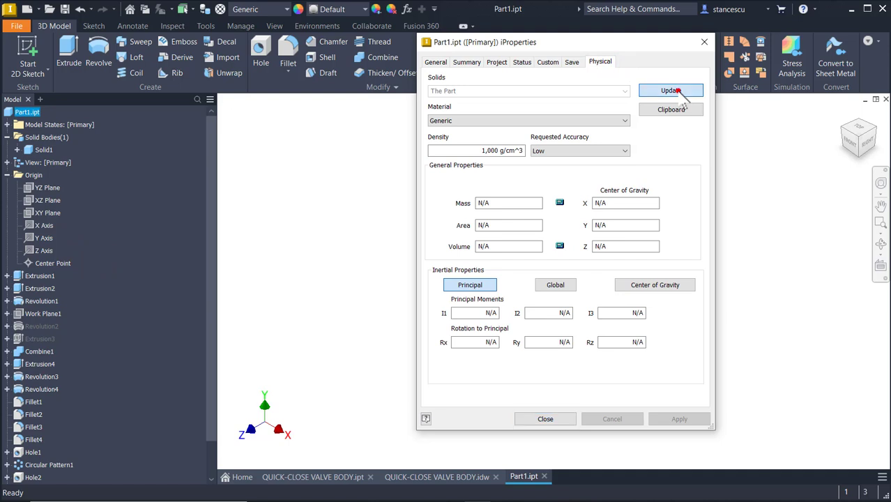
{"action": "left_click", "coordinate": [676, 91]}
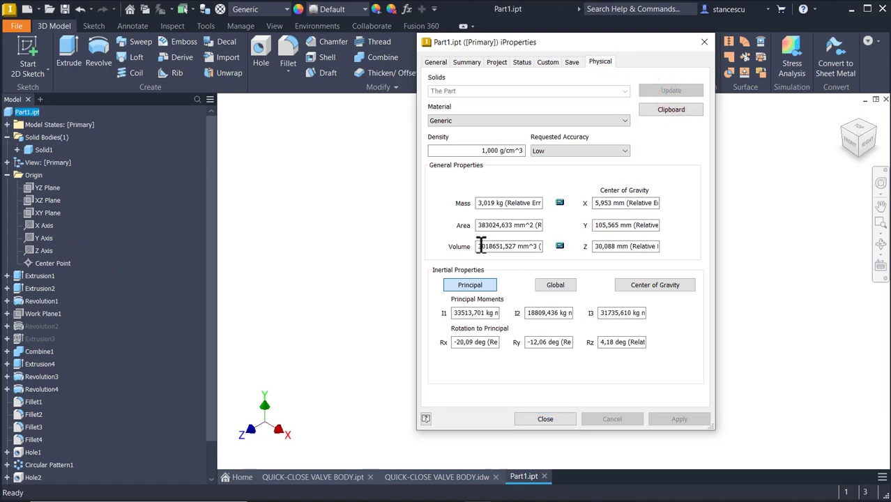
{"action": "left_click_drag", "start_coordinate": [479, 248], "coordinate": [539, 249]}
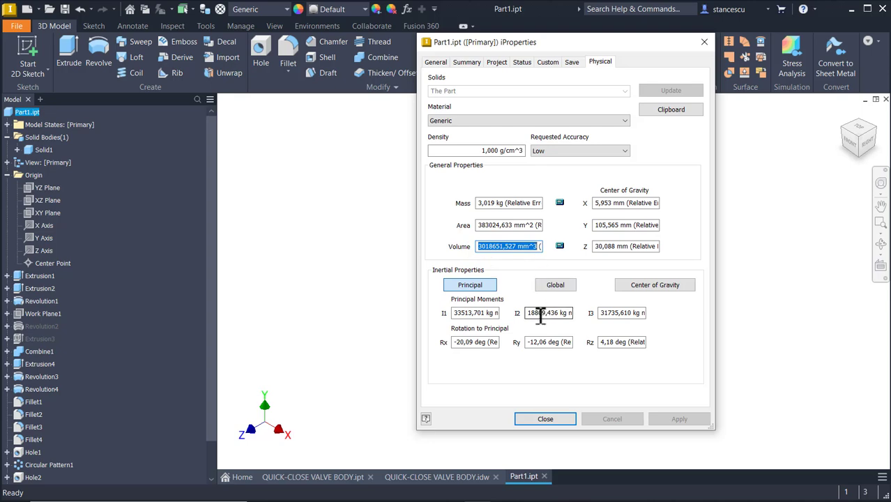
{"action": "key", "text": "ctrl+c"}
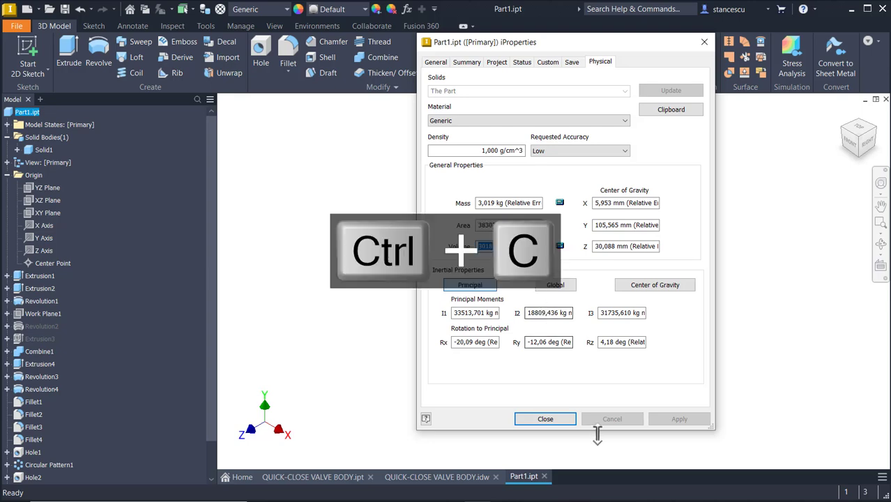
{"action": "left_click", "coordinate": [545, 419]}
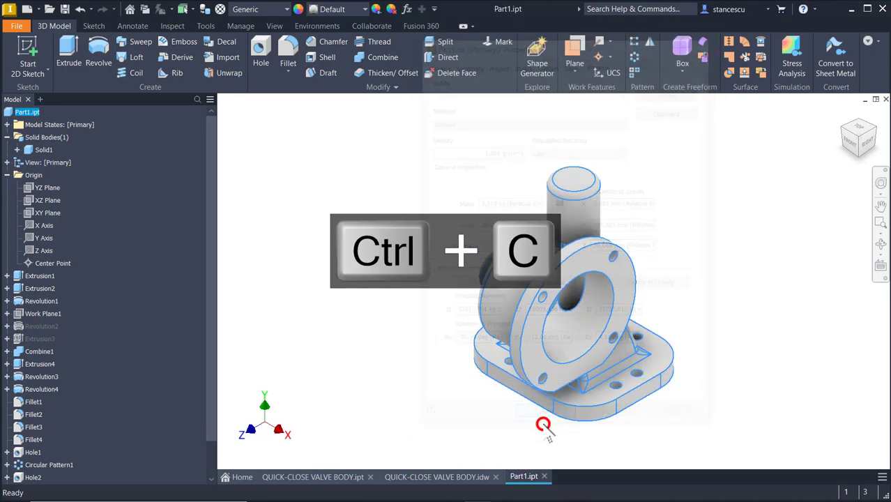
In the valve body drawing, paste 3018651,527 mm^3 over the Volume note's outdated second line.
{"action": "left_click", "coordinate": [448, 472]}
{"action": "left_click", "coordinate": [764, 375]}
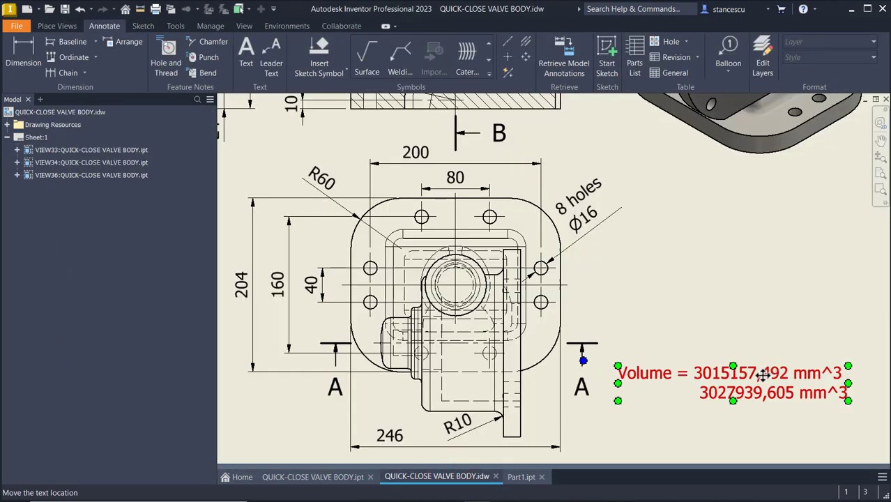
{"action": "double_click", "coordinate": [763, 375]}
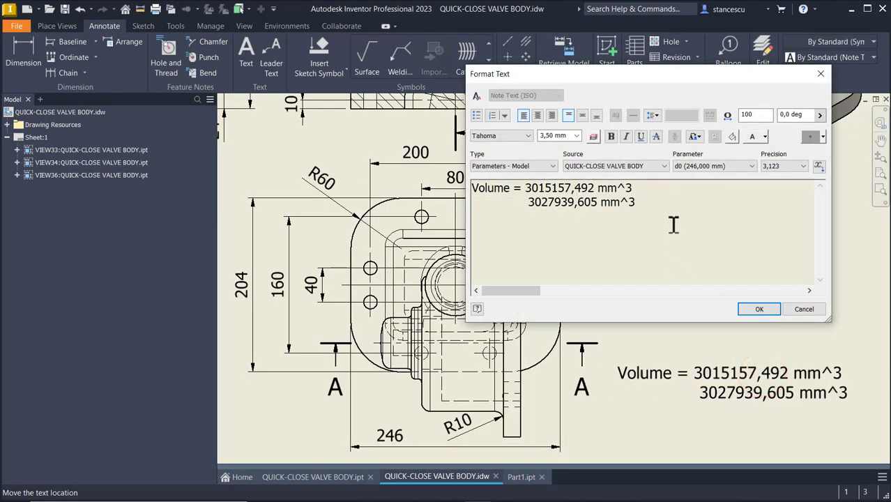
{"action": "left_click_drag", "start_coordinate": [667, 198], "coordinate": [471, 210]}
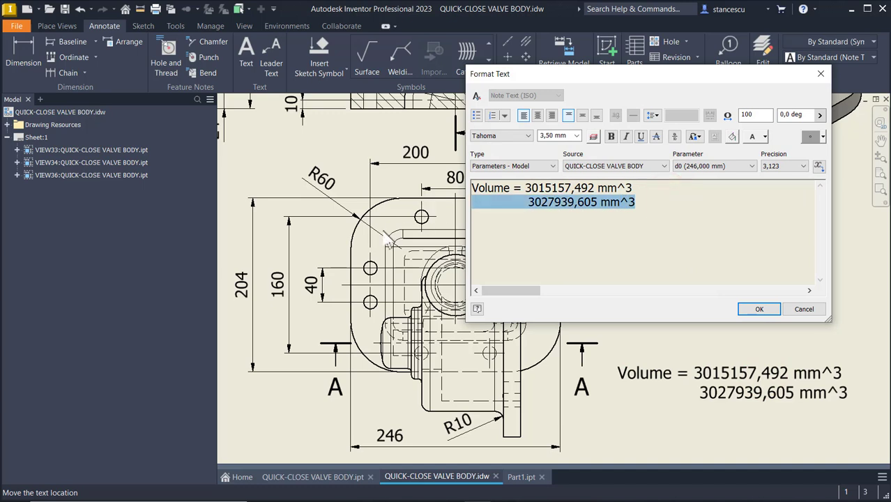
{"action": "key", "text": "ctrl+v"}
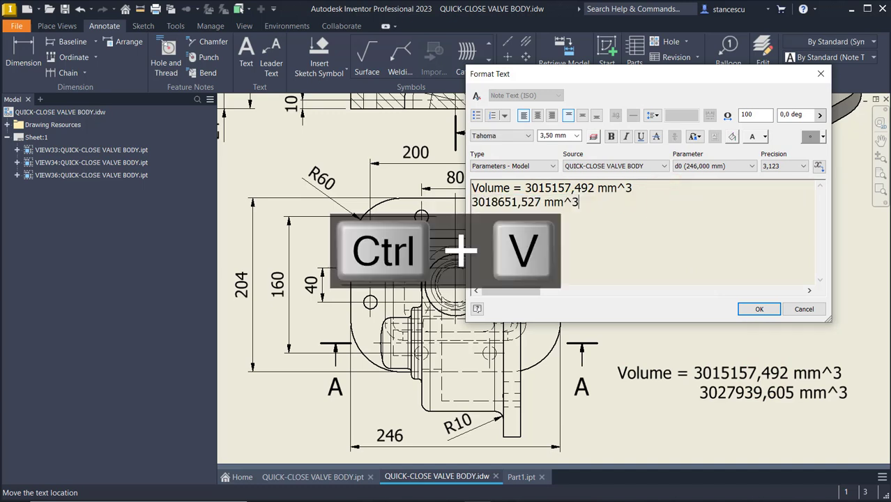
{"action": "key", "text": "Home"}
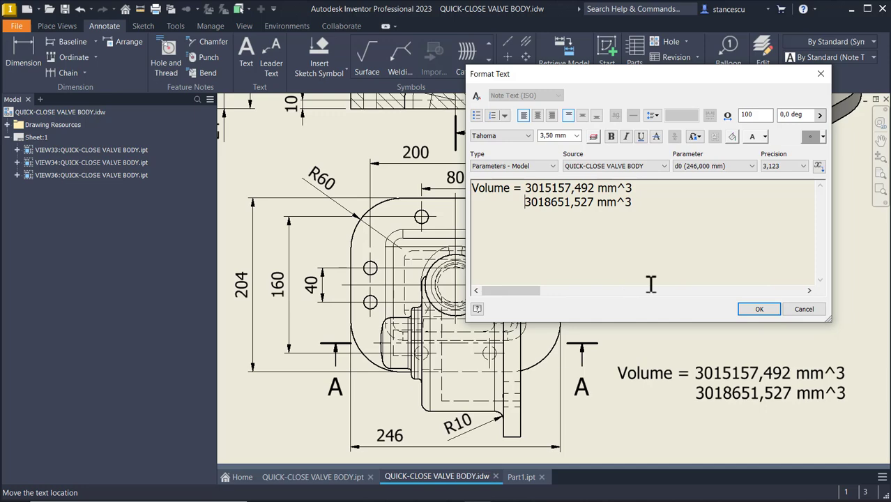
{"action": "left_click", "coordinate": [763, 311]}
Move the Volume note further left, then undo to restore its original position.
{"action": "left_click", "coordinate": [729, 393]}
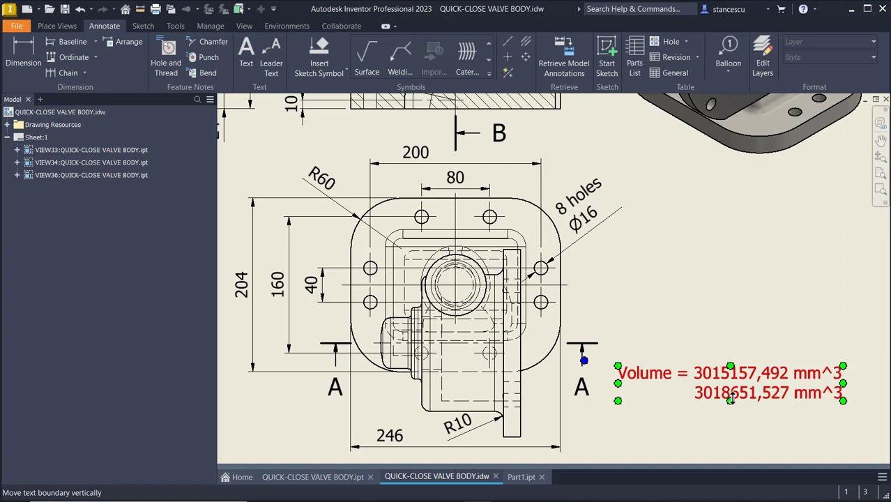
{"action": "left_click_drag", "start_coordinate": [744, 392], "coordinate": [754, 402]}
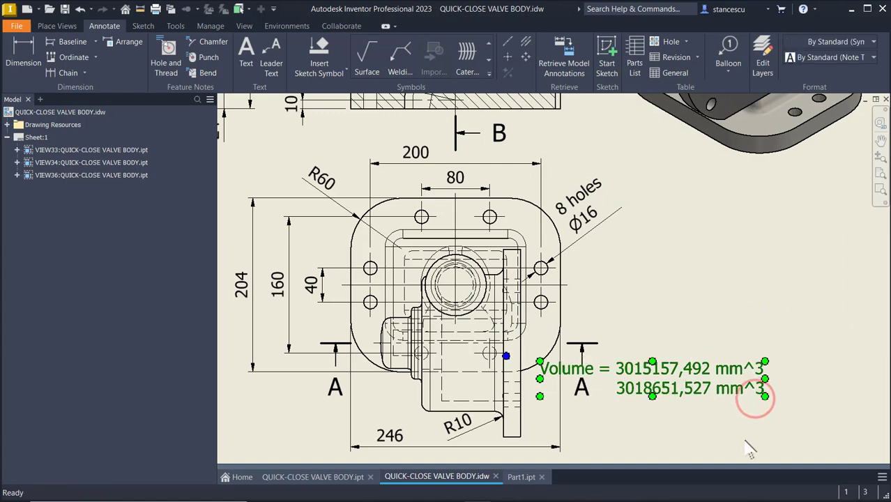
{"action": "left_click", "coordinate": [705, 384]}
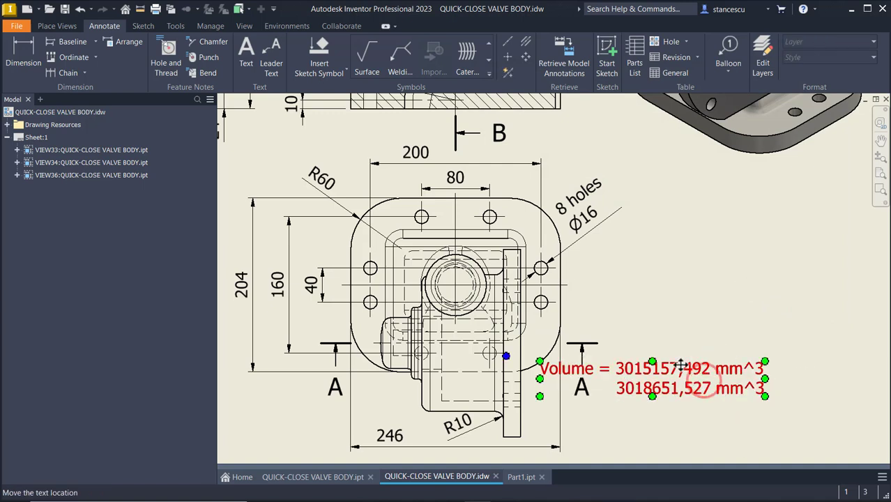
{"action": "left_click", "coordinate": [819, 200]}
{"action": "key", "text": "ctrl+z"}
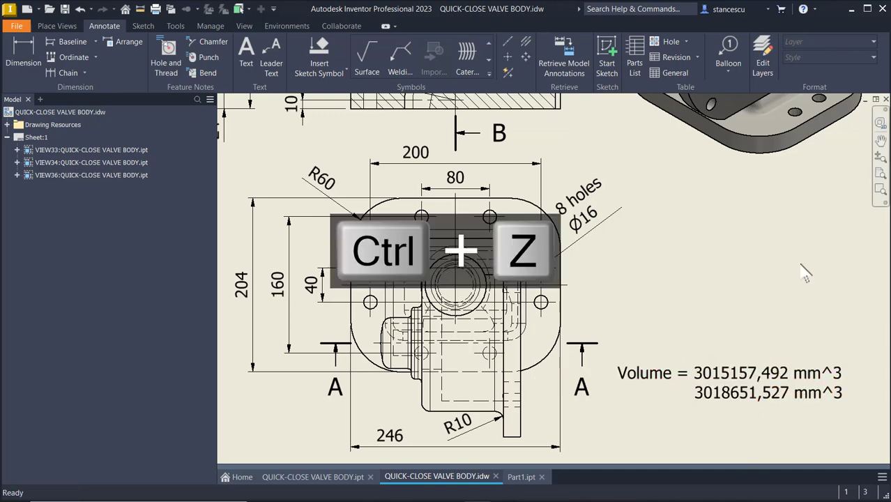
Delete the old volume value so the note reads only 'Volume = 3018651,527 mm^3'.
{"action": "left_click", "coordinate": [779, 370]}
{"action": "double_click", "coordinate": [779, 370]}
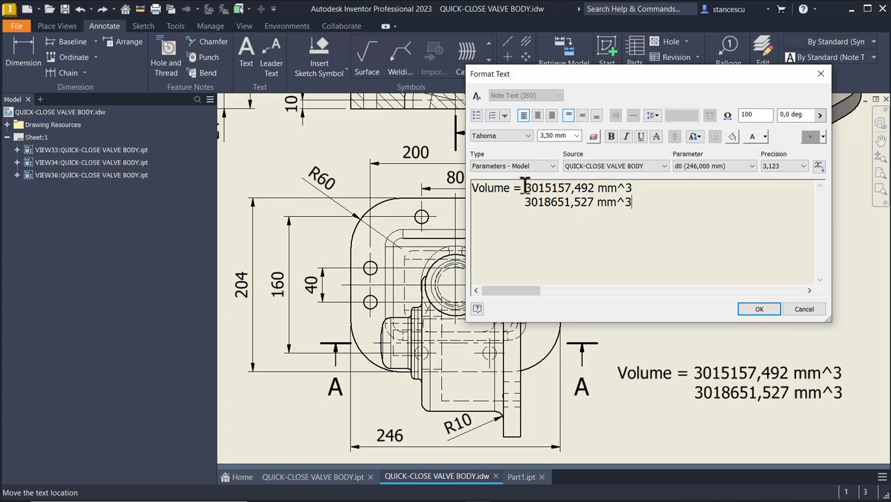
{"action": "left_click", "coordinate": [523, 202]}
{"action": "left_click", "coordinate": [639, 187]}
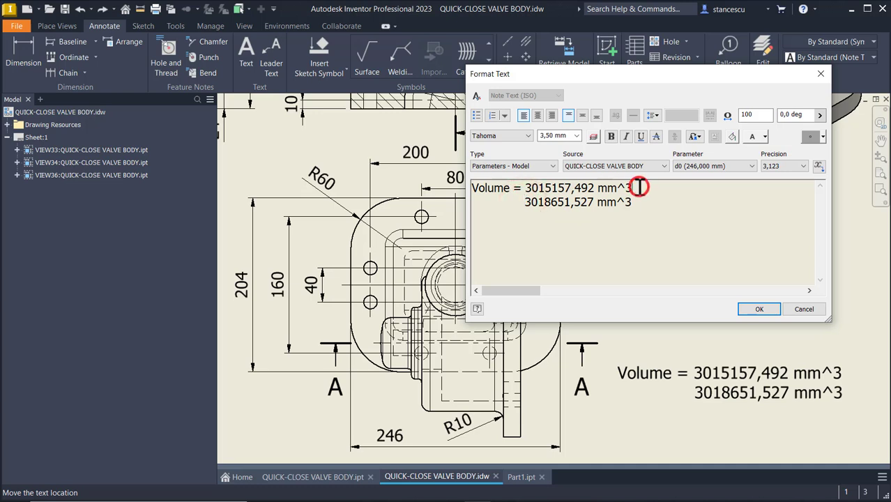
{"action": "left_click", "coordinate": [524, 203]}
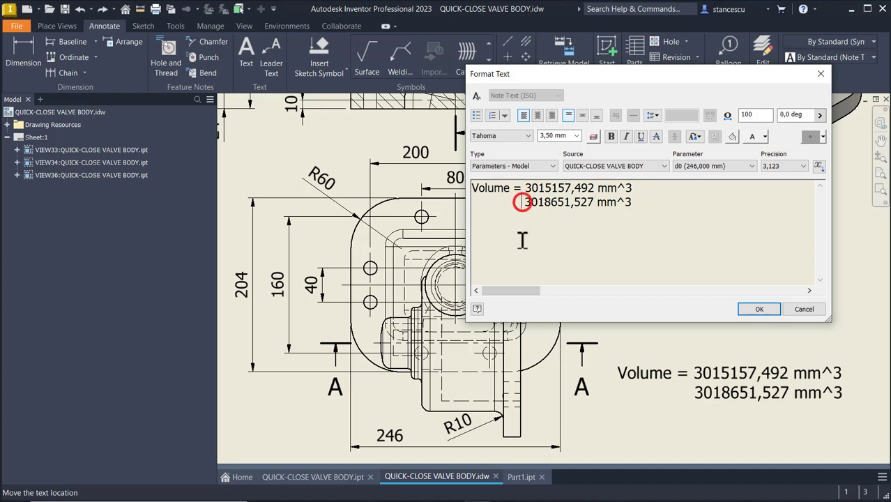
{"action": "key", "text": "shift+Right"}
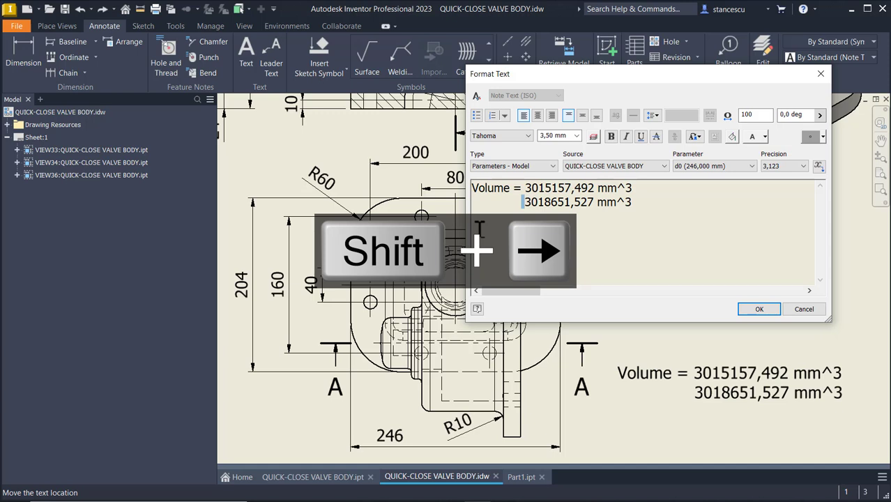
{"action": "key", "text": "shift+Up"}
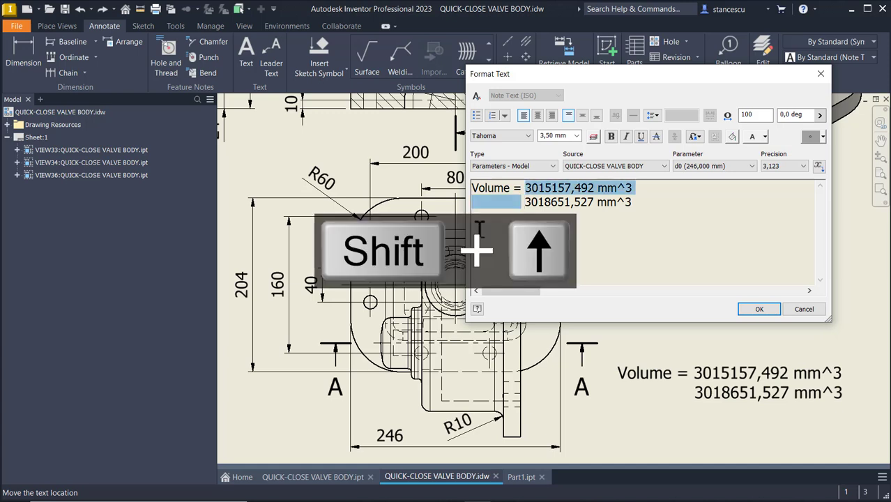
{"action": "key", "text": "Delete"}
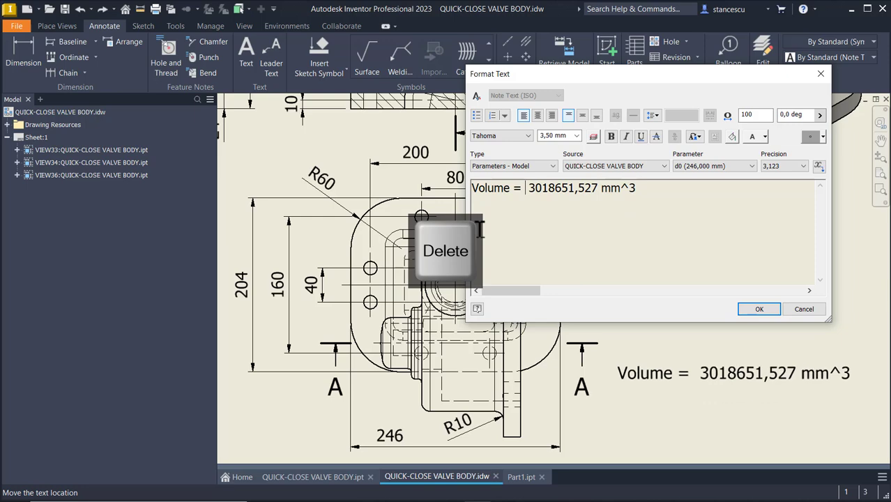
{"action": "key", "text": "Delete"}
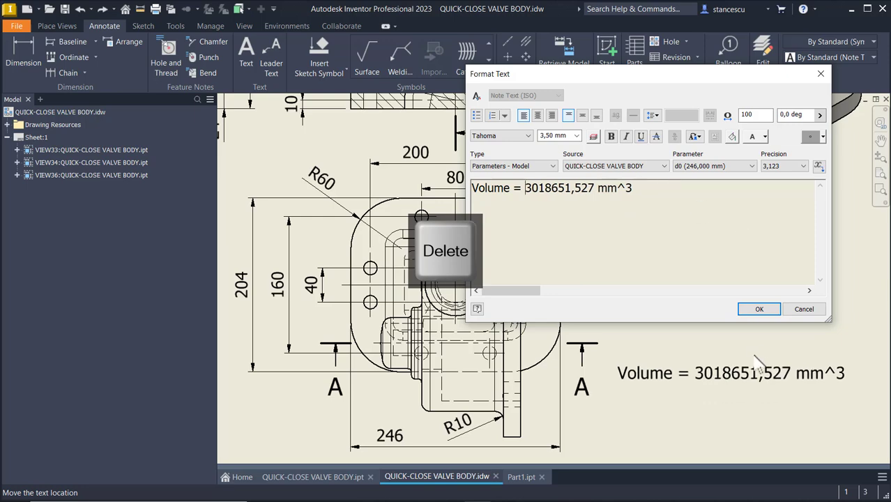
{"action": "left_click", "coordinate": [751, 308]}
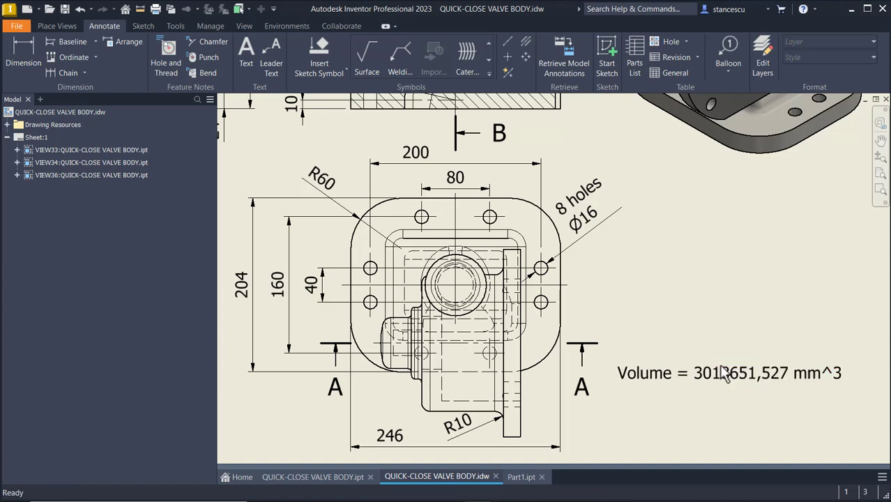
Check the updated Volume note, then zoom out to show the whole drawing sheet.
{"action": "left_click", "coordinate": [729, 373]}
{"action": "left_click", "coordinate": [711, 245]}
{"action": "key", "text": "F6"}
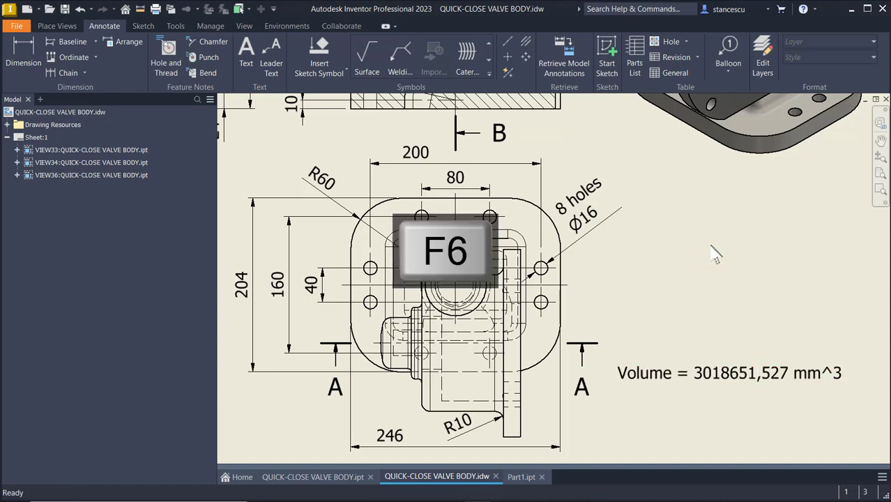
{"action": "key", "text": "Home"}
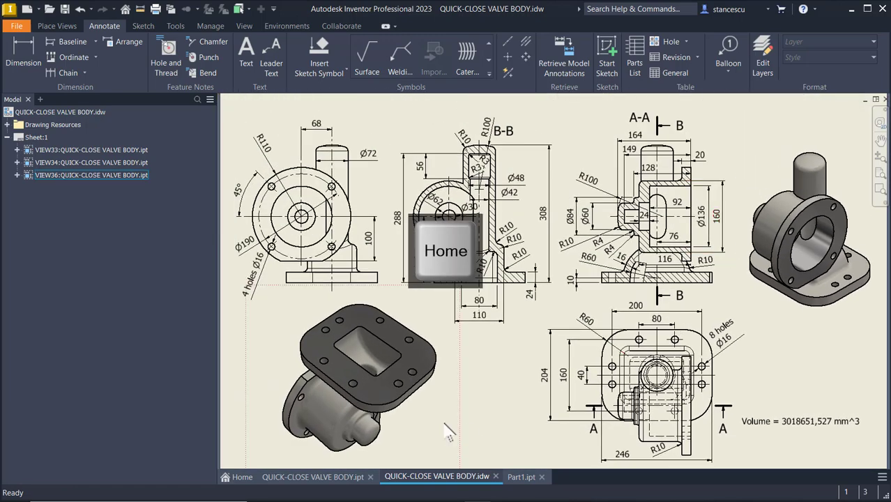